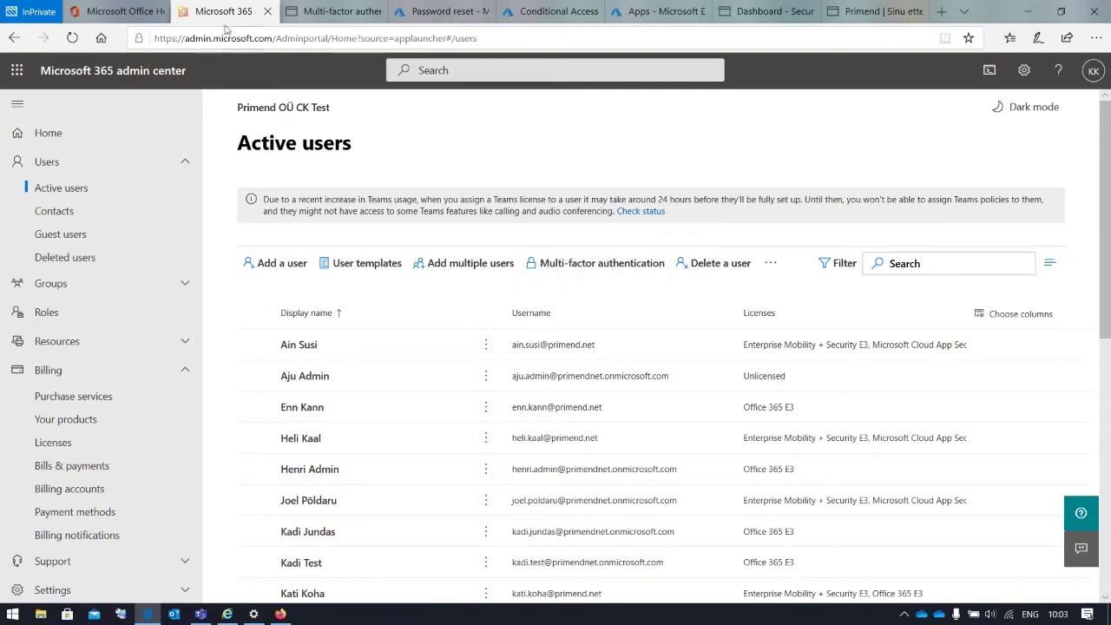
# List all users with their Enforced, Enabled or Disabled MFA status and select the first user
pyautogui.click(332, 10)
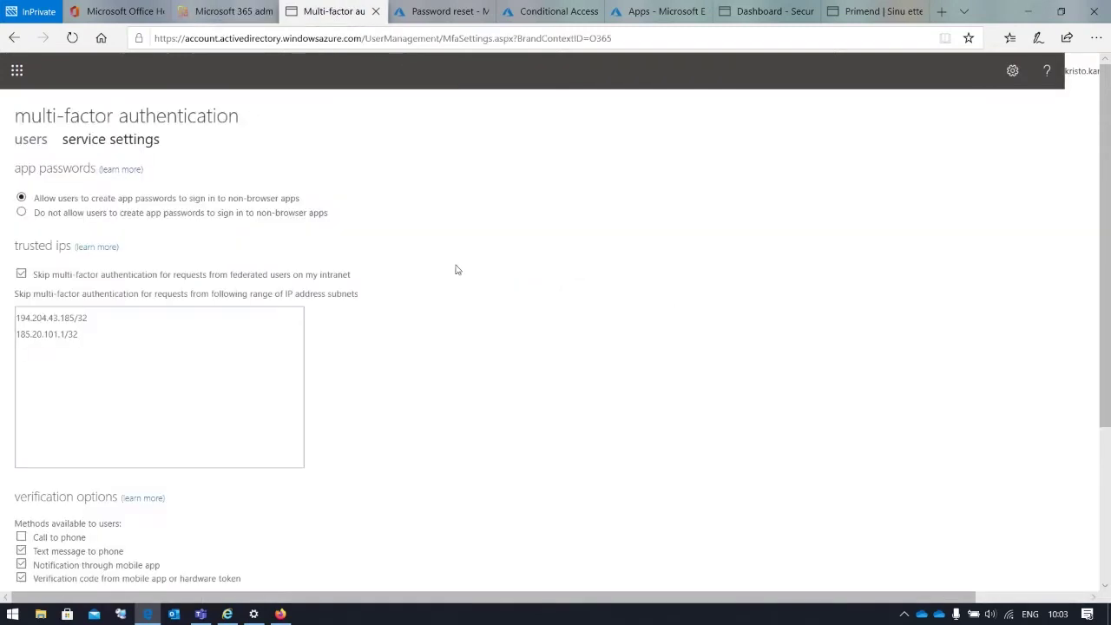
pyautogui.click(101, 144)
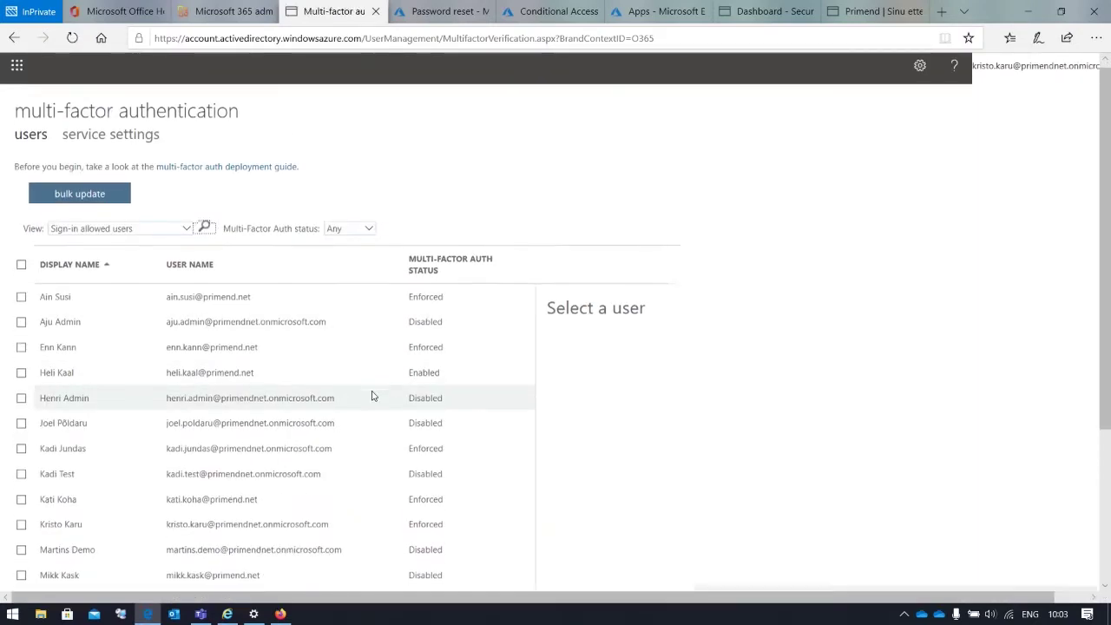
pyautogui.scroll(-3, 372, 395)
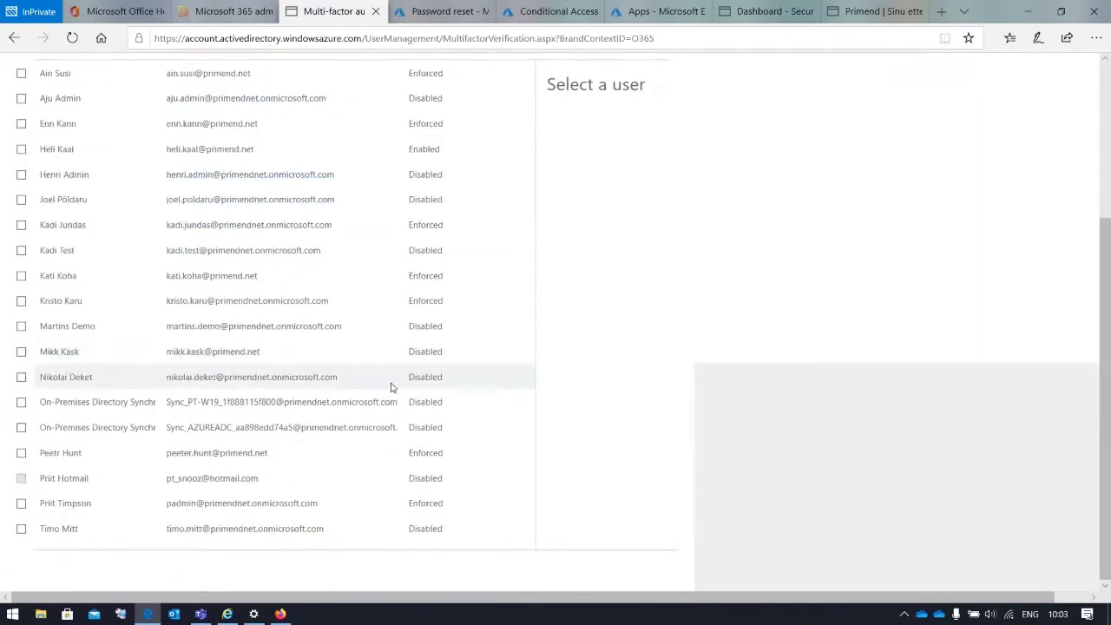
pyautogui.scroll(3, 391, 387)
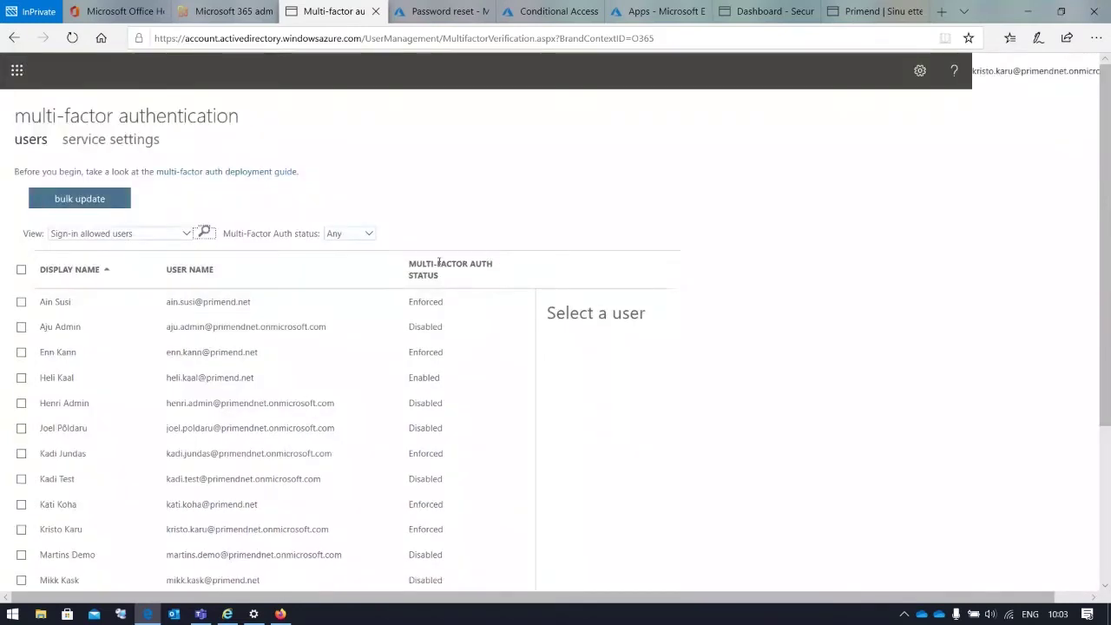
pyautogui.moveTo(409, 260); pyautogui.dragTo(498, 279)
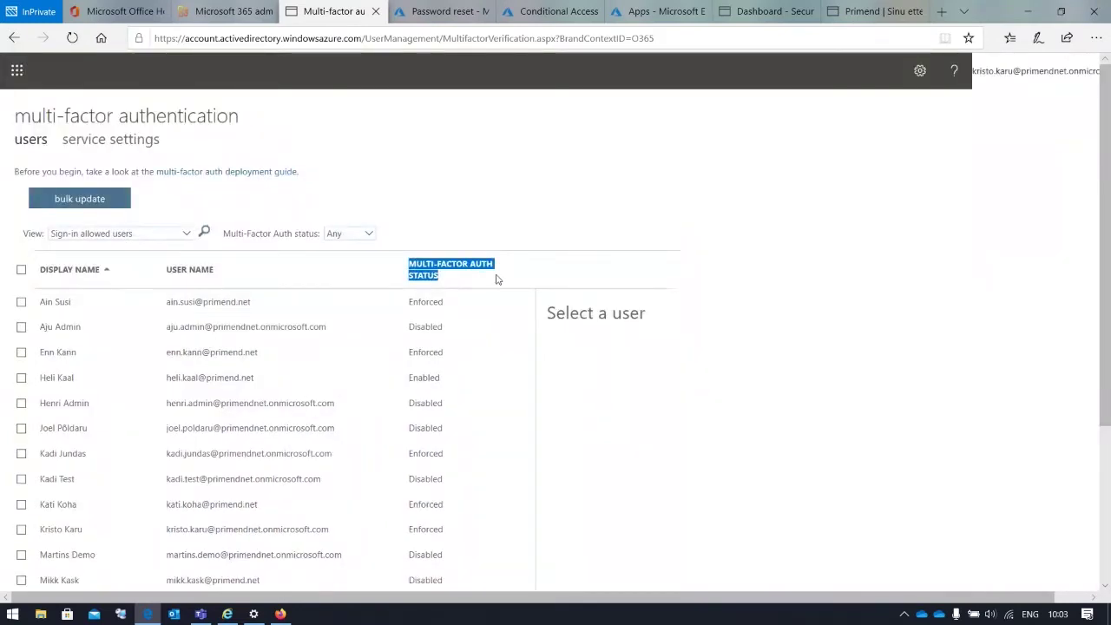
pyautogui.click(496, 278)
pyautogui.moveTo(417, 276); pyautogui.dragTo(460, 279)
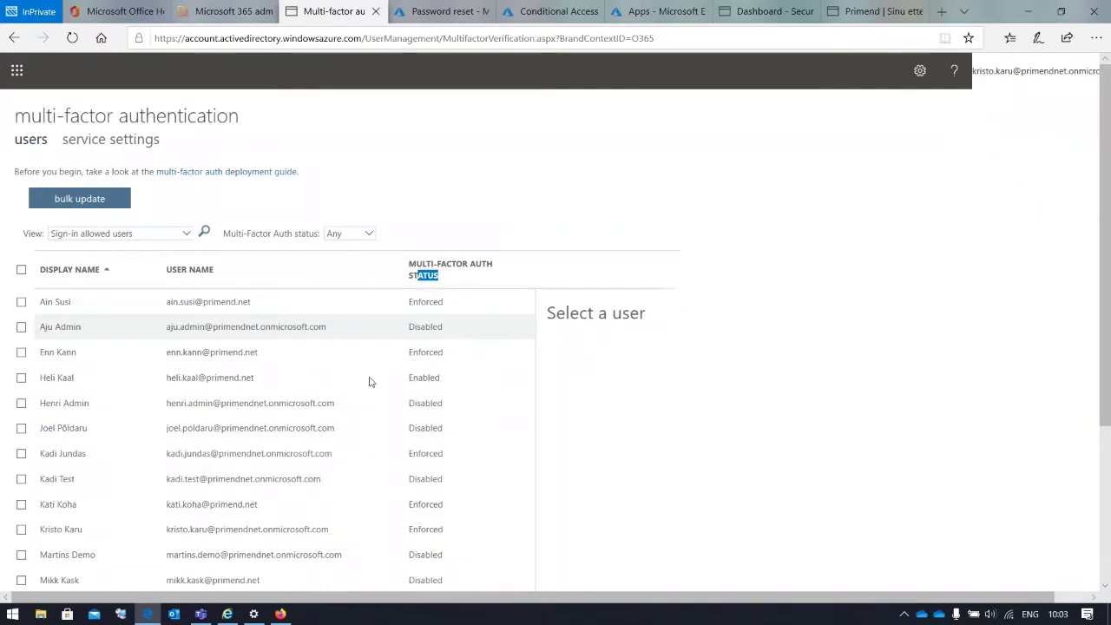
pyautogui.scroll(-3, 359, 388)
pyautogui.scroll(3, 358, 389)
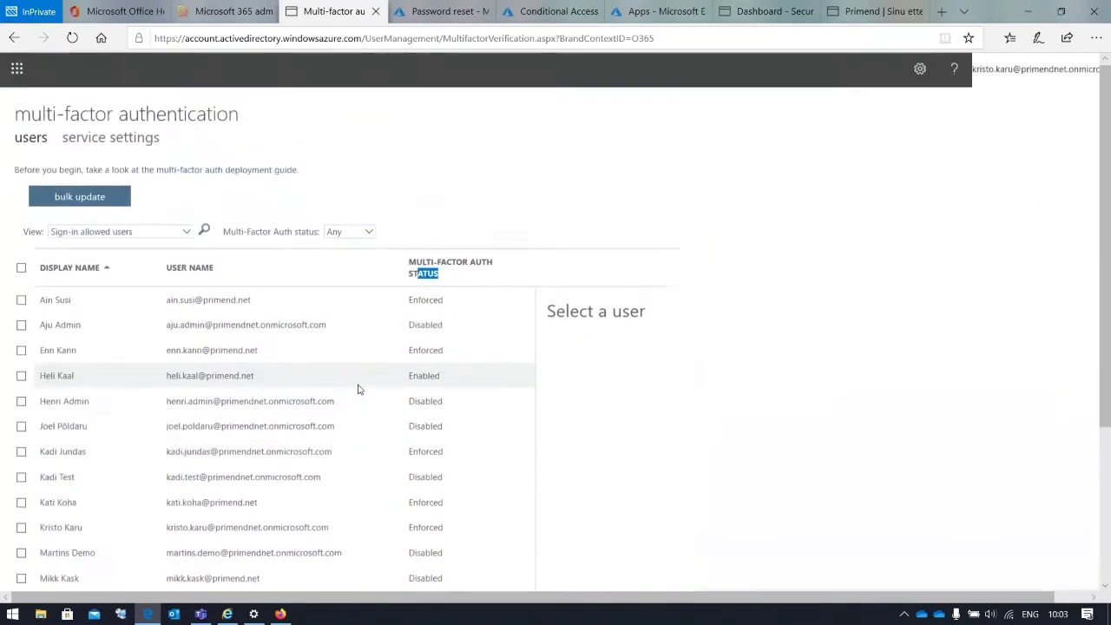
pyautogui.click(39, 297)
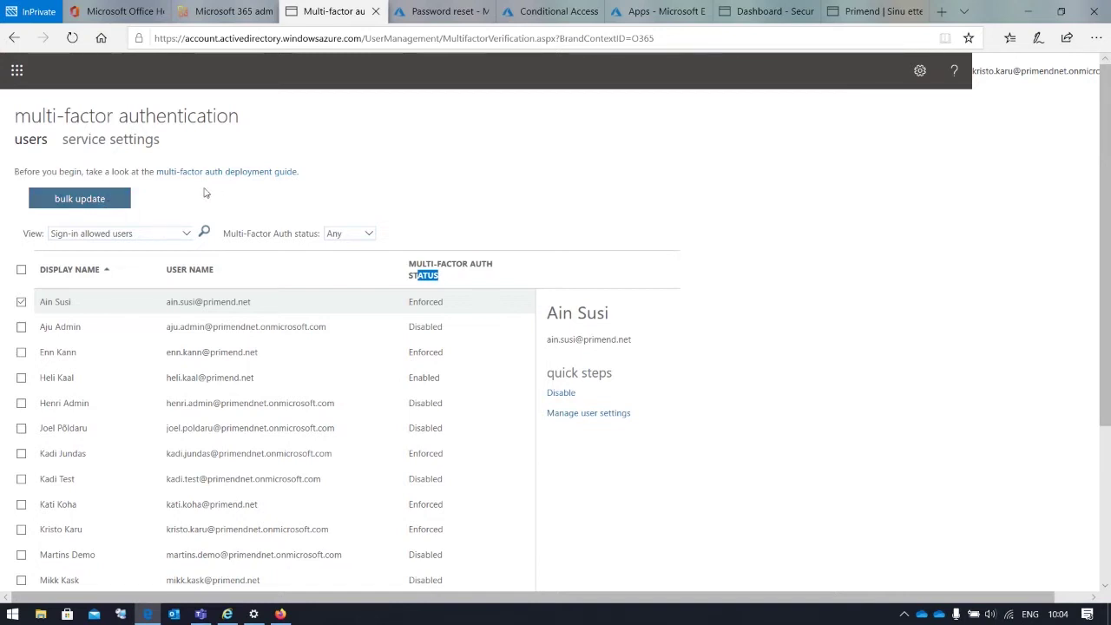
# Review MFA service settings: app passwords allowed, two trusted IP subnets, call-to-phone verification off
pyautogui.click(141, 152)
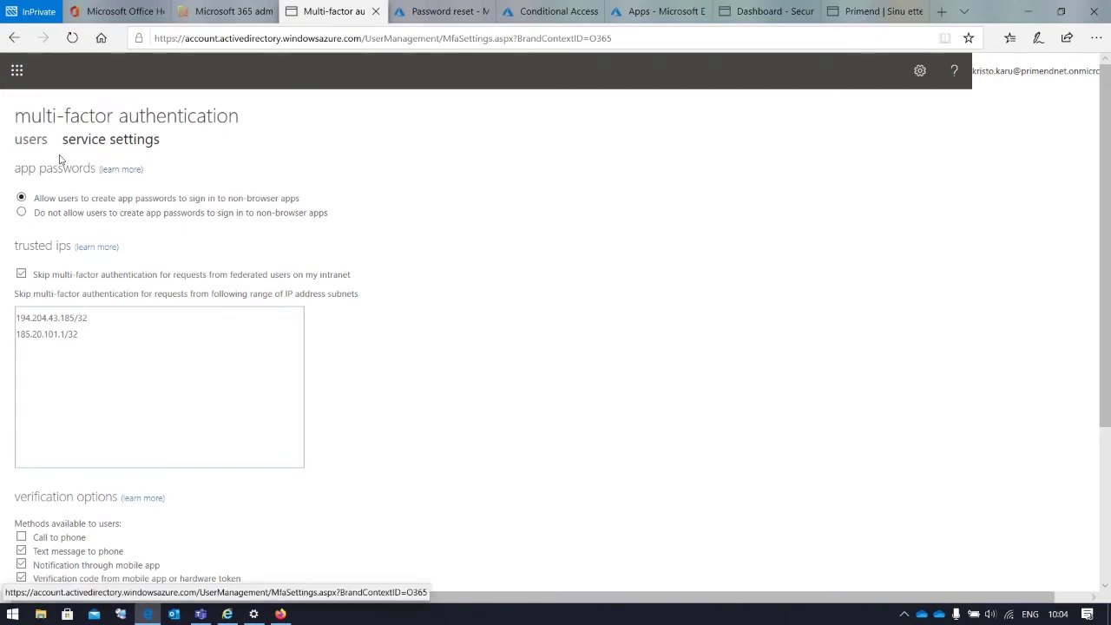
pyautogui.scroll(-1, 278, 257)
pyautogui.scroll(-1, 278, 257)
pyautogui.scroll(3, 278, 257)
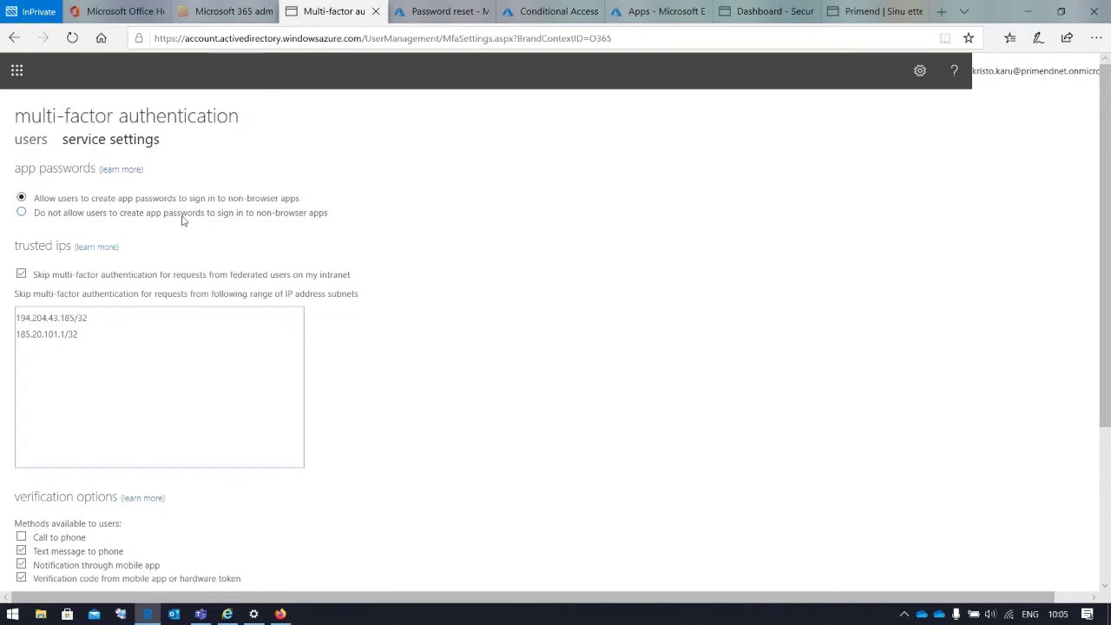
pyautogui.scroll(-1, 70, 215)
pyautogui.scroll(-1, 70, 215)
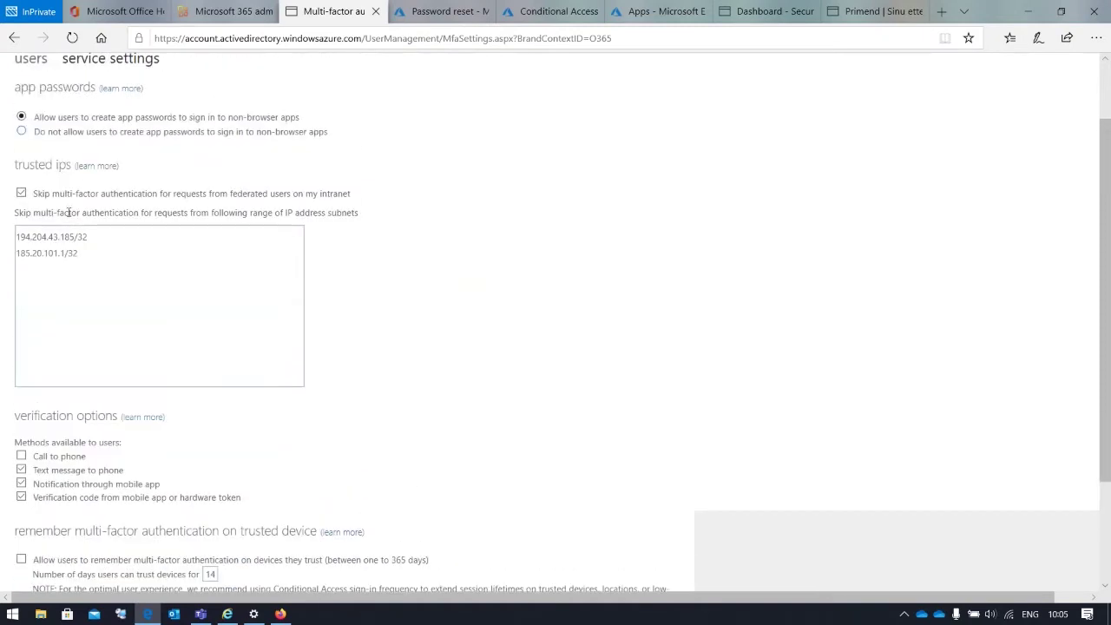
pyautogui.doubleClick(28, 165)
pyautogui.click(173, 264)
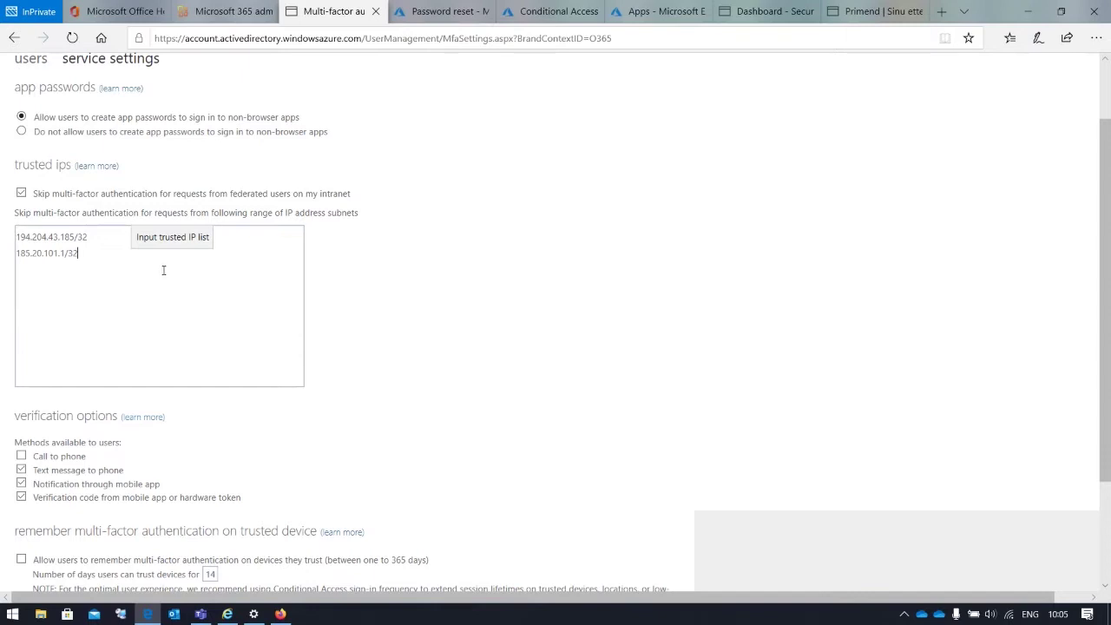
pyautogui.scroll(-3, 164, 270)
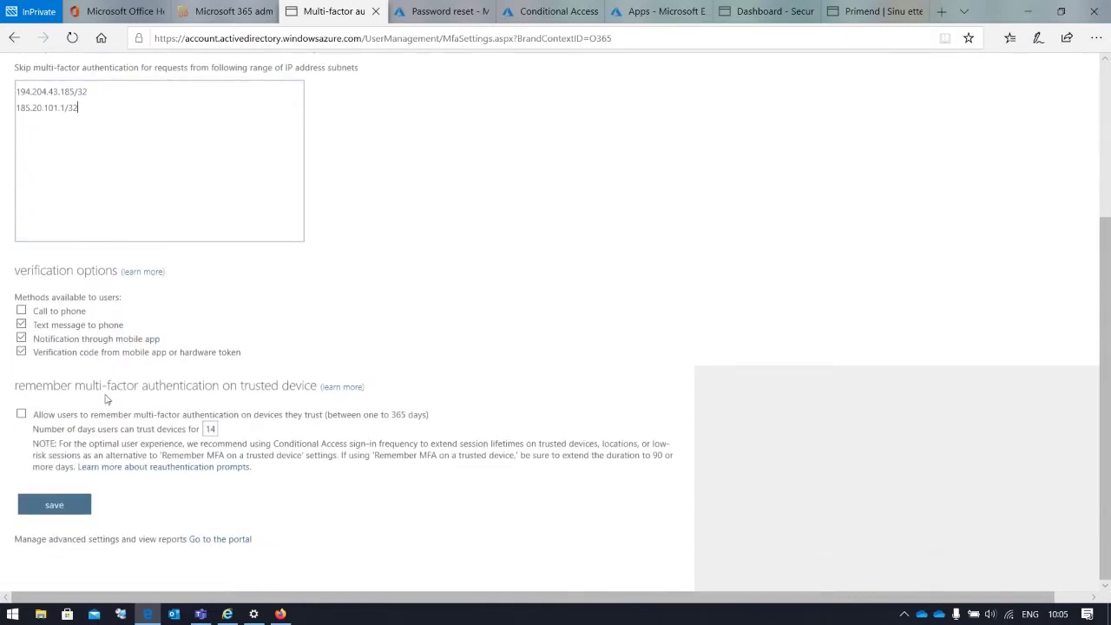
pyautogui.moveTo(27, 270); pyautogui.dragTo(98, 271)
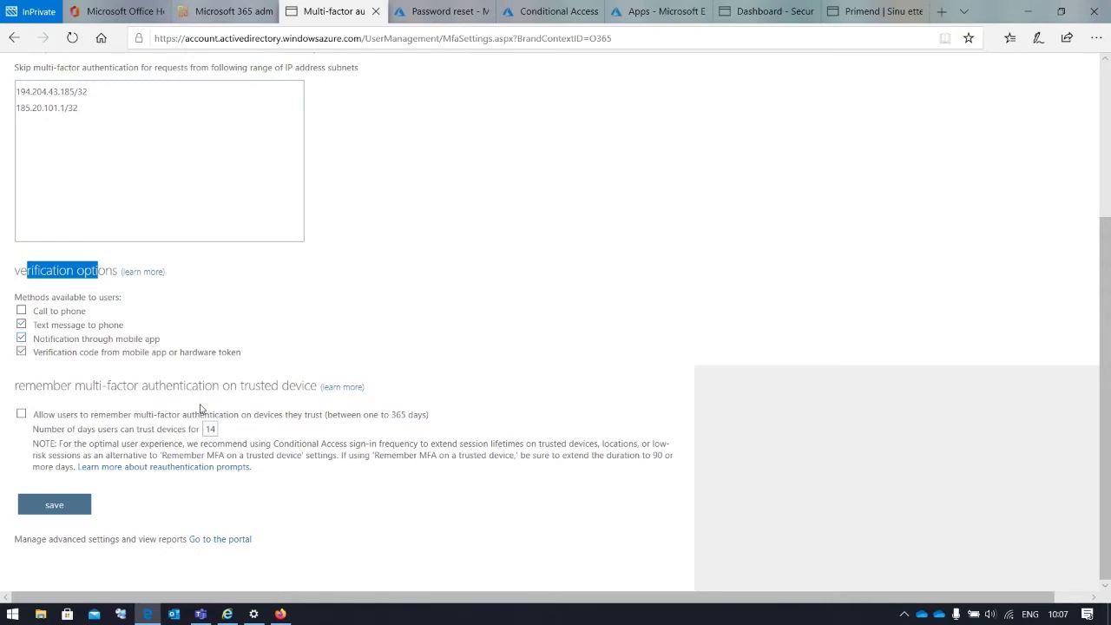
pyautogui.moveTo(35, 385); pyautogui.dragTo(310, 388)
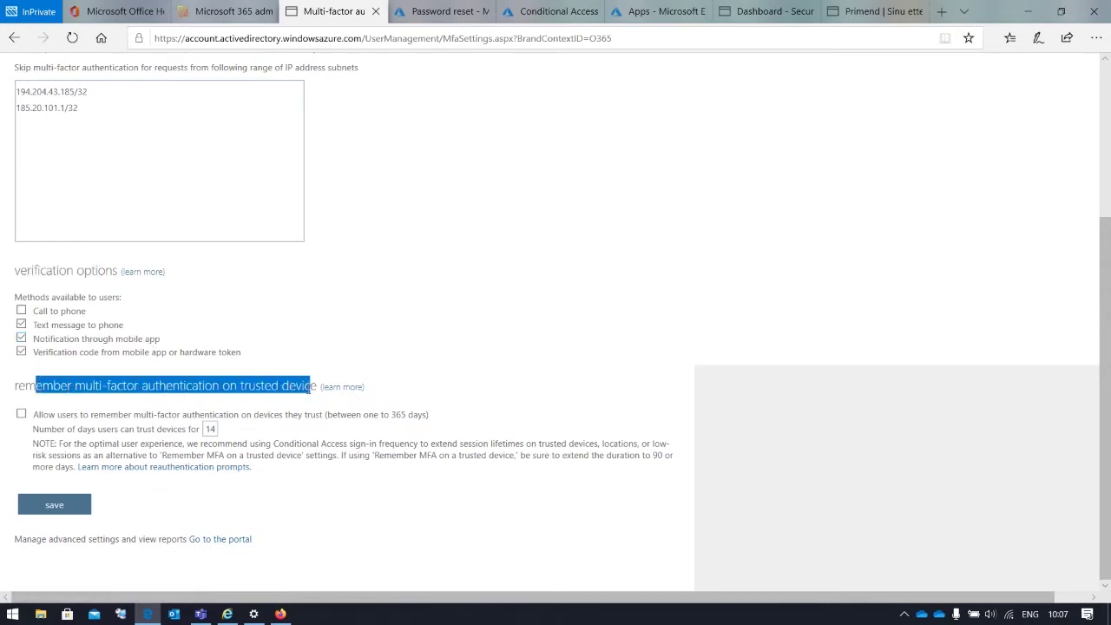
pyautogui.click(232, 388)
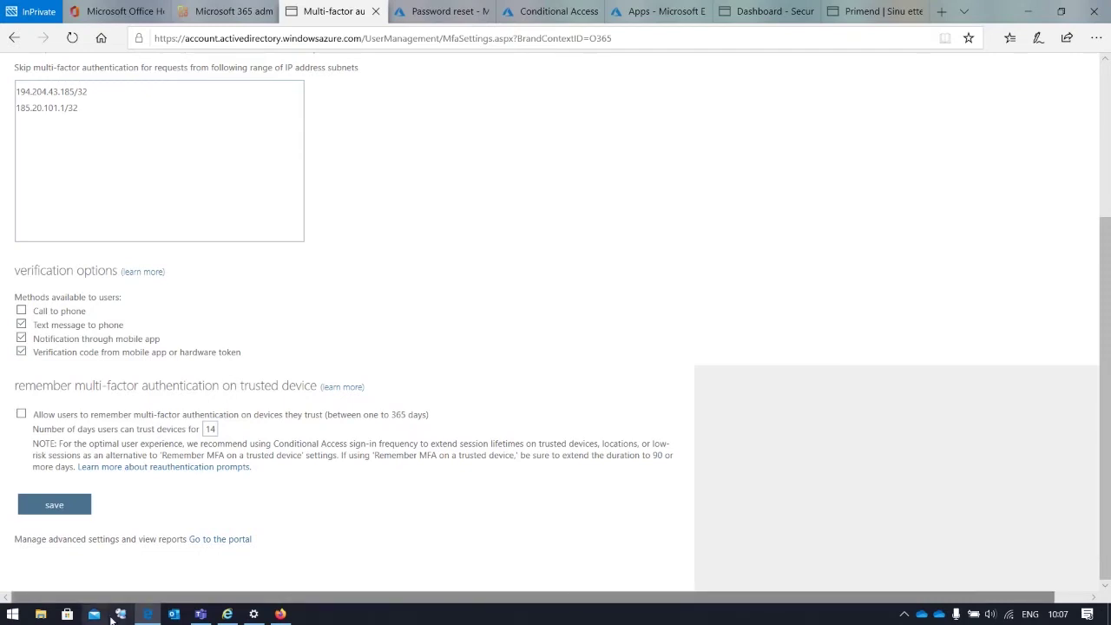
pyautogui.doubleClick(211, 428)
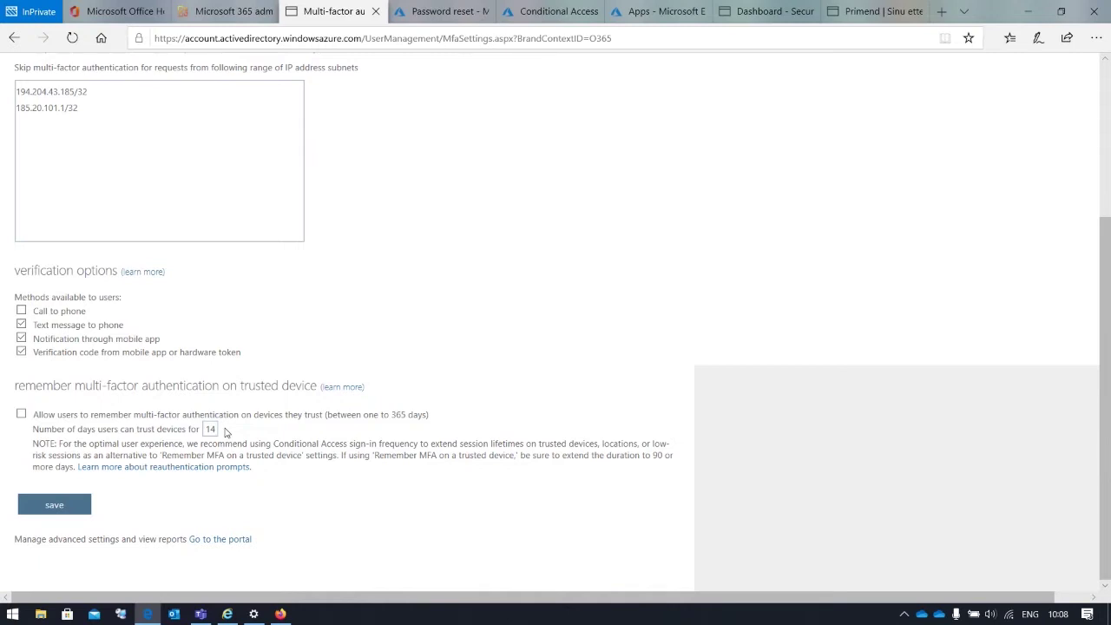
pyautogui.scroll(1, 279, 472)
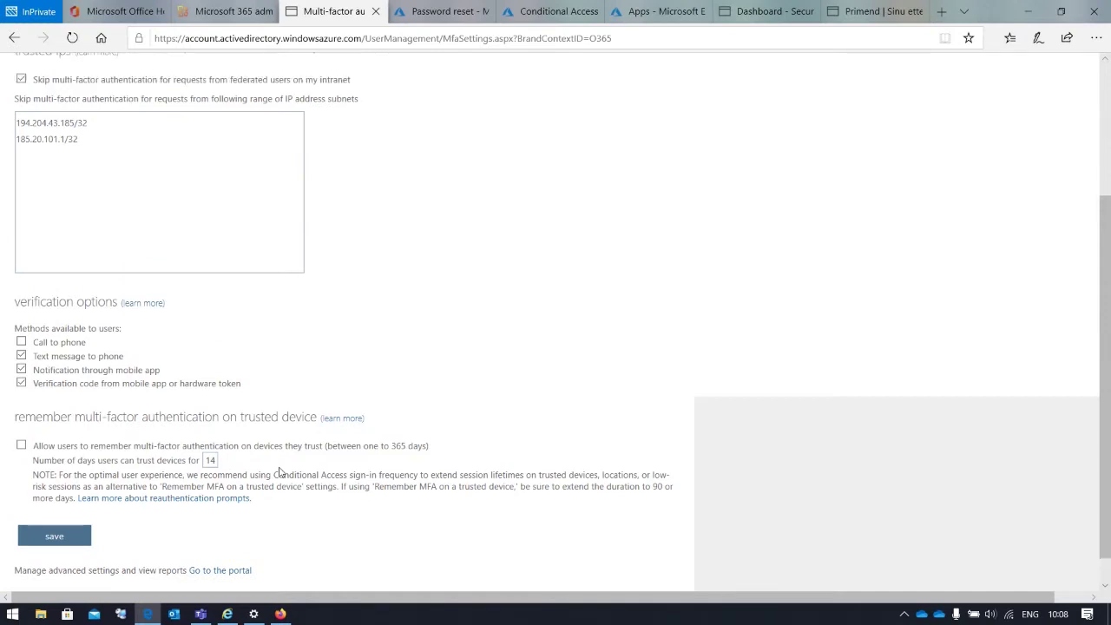
pyautogui.scroll(5, 279, 472)
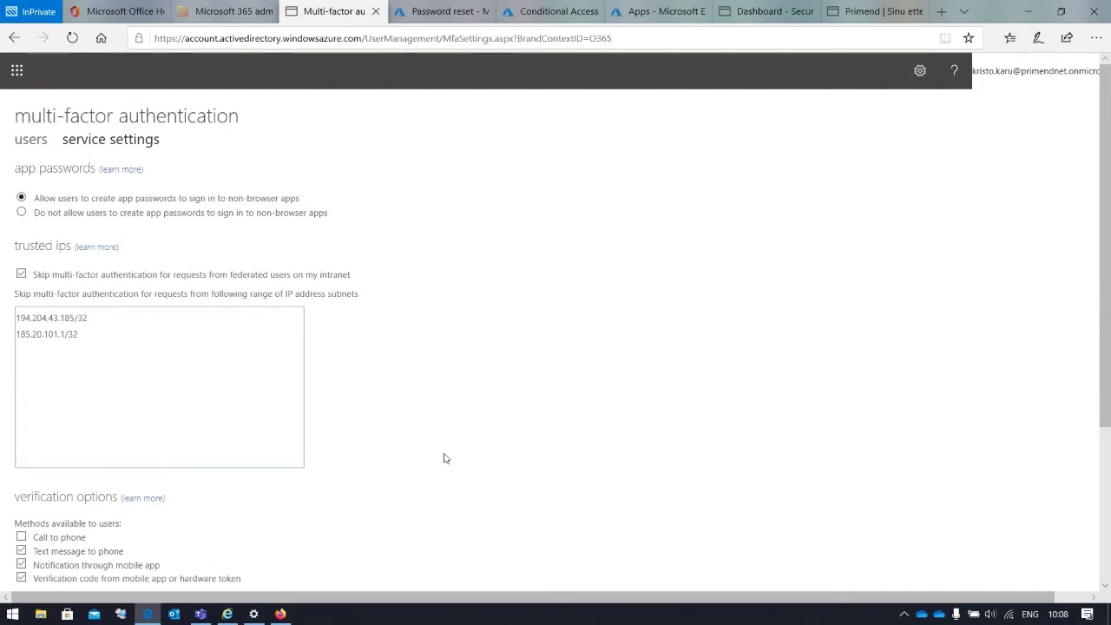
# Open the 'MFA' policy from the Conditional Access policies list
pyautogui.click(540, 19)
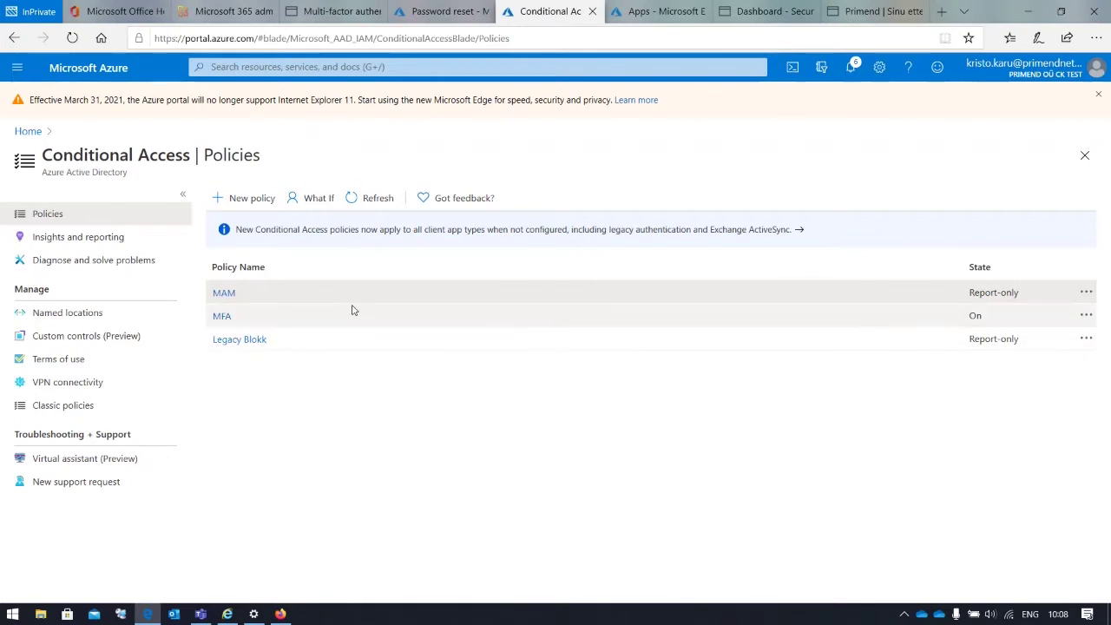
pyautogui.click(223, 318)
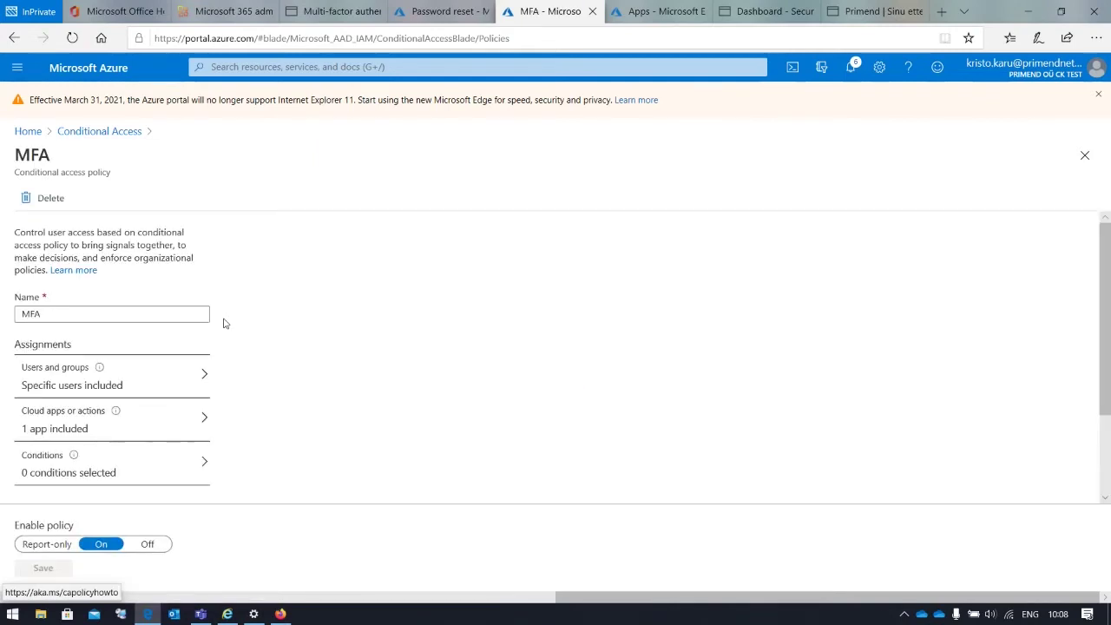
# Review the MFA policy's Users and groups Include and Exclude lists, showing one selected user
pyautogui.click(201, 365)
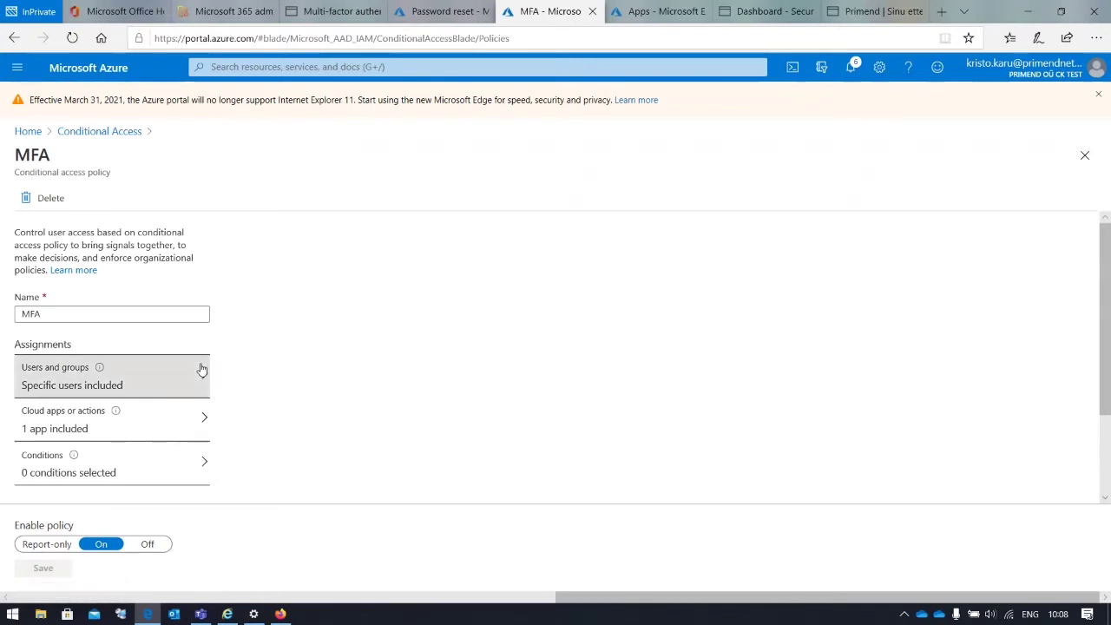
pyautogui.scroll(-2, 165, 405)
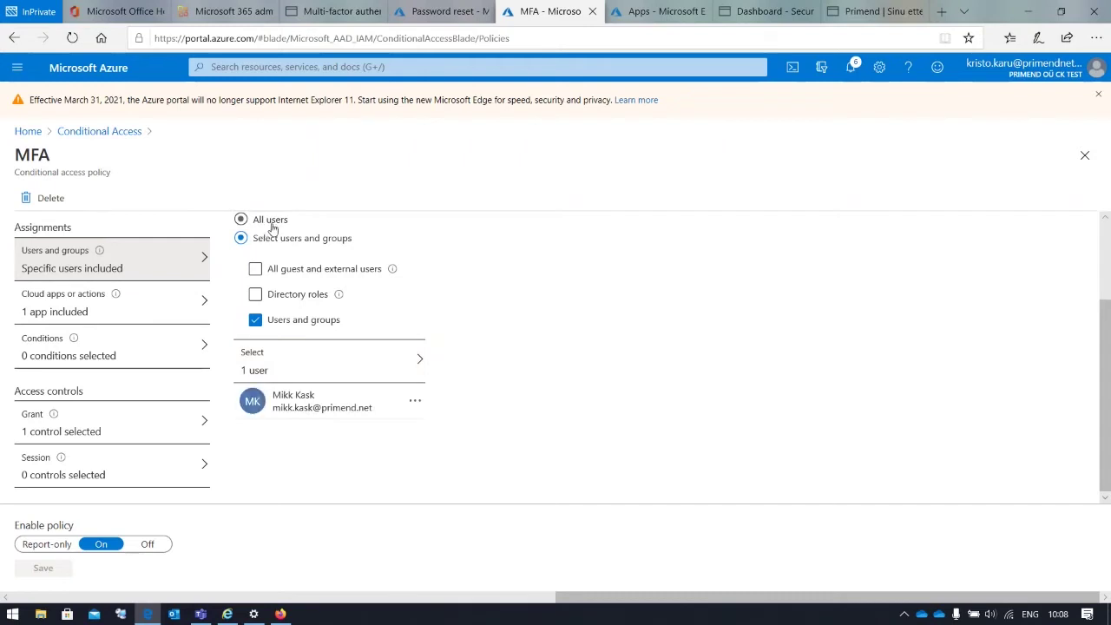
pyautogui.scroll(3, 293, 368)
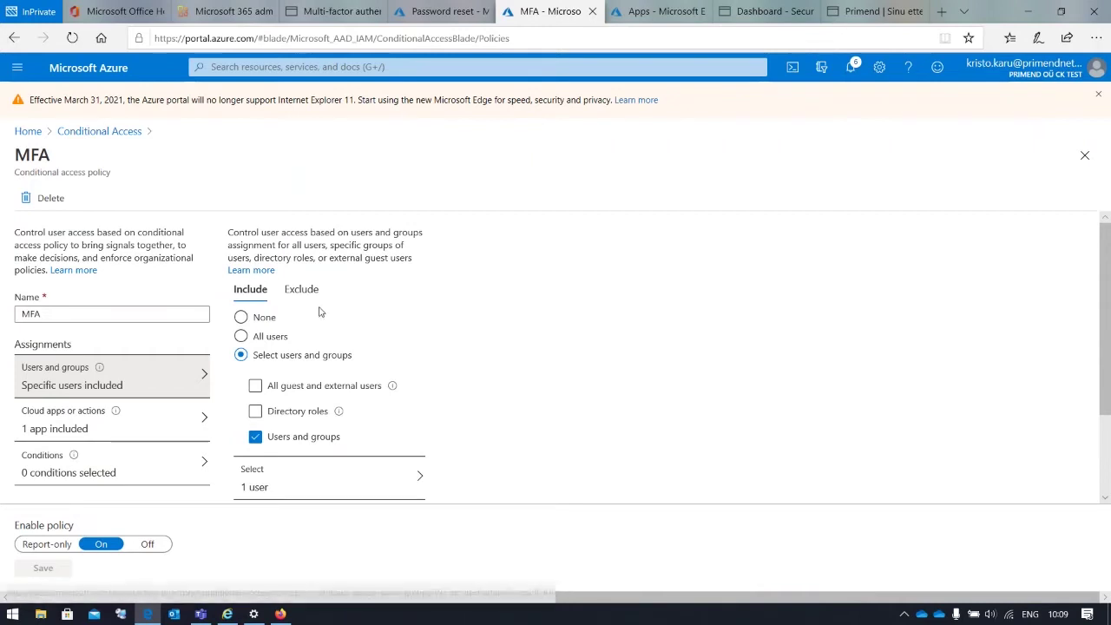
pyautogui.click(299, 290)
pyautogui.click(249, 289)
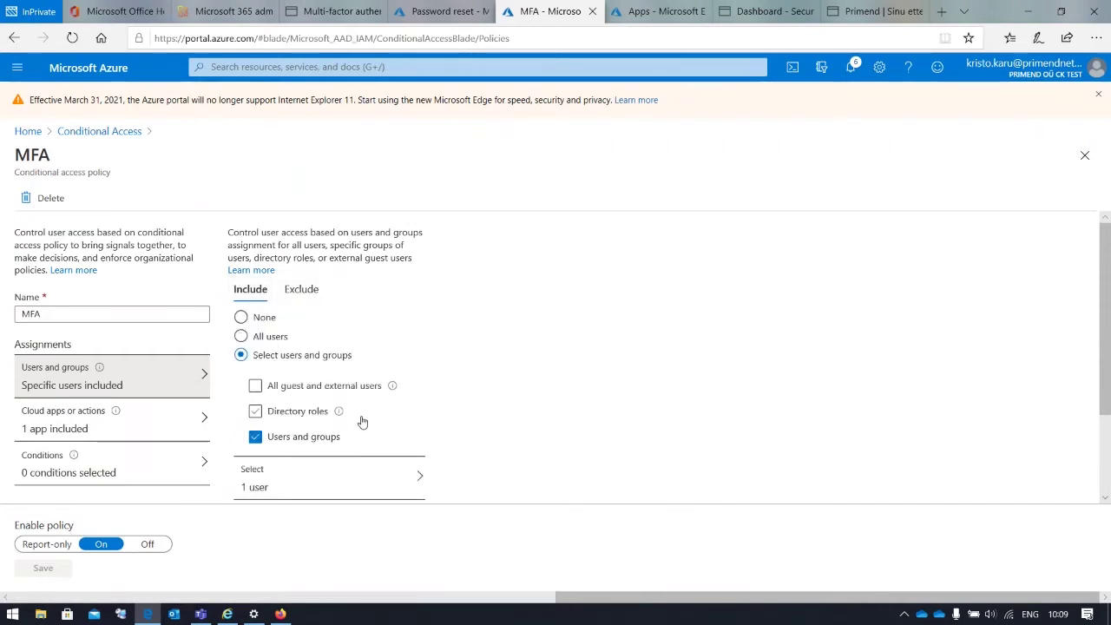
pyautogui.scroll(-1, 362, 422)
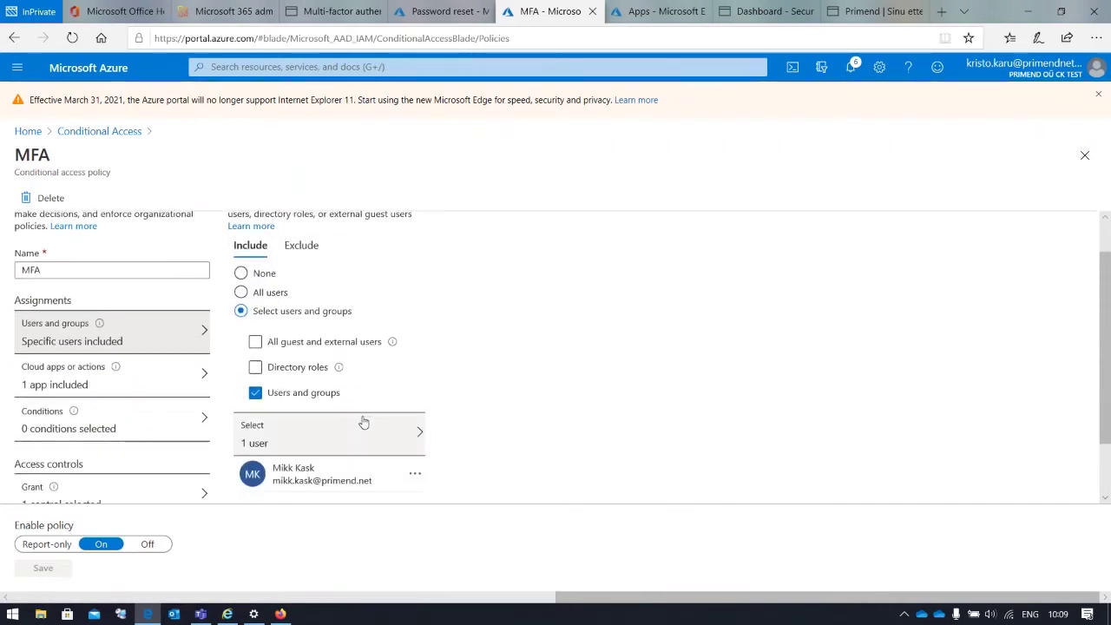
# View the MFA policy's cloud apps assignment, with Office 365 as the only app
pyautogui.click(193, 382)
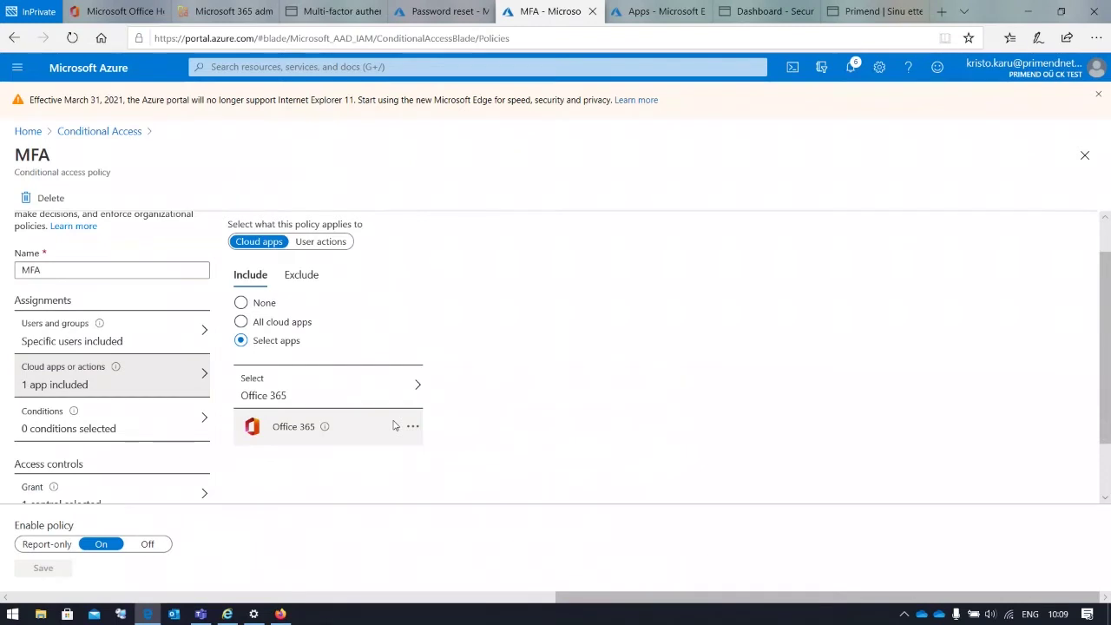
pyautogui.scroll(-1, 136, 408)
# Check the MFA policy's Grant settings requiring multi-factor authentication, then switch to the Firefox sign-in window
pyautogui.click(135, 408)
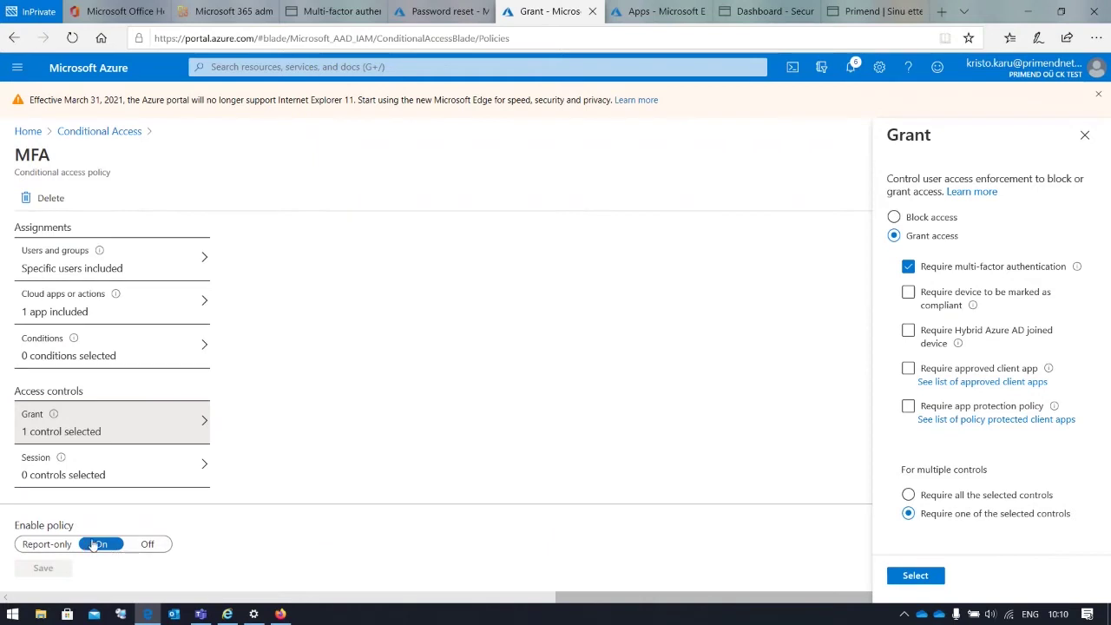
pyautogui.click(281, 614)
# Sign in with the account password, decline saving it, and continue past 'More information required'
pyautogui.click(864, 198)
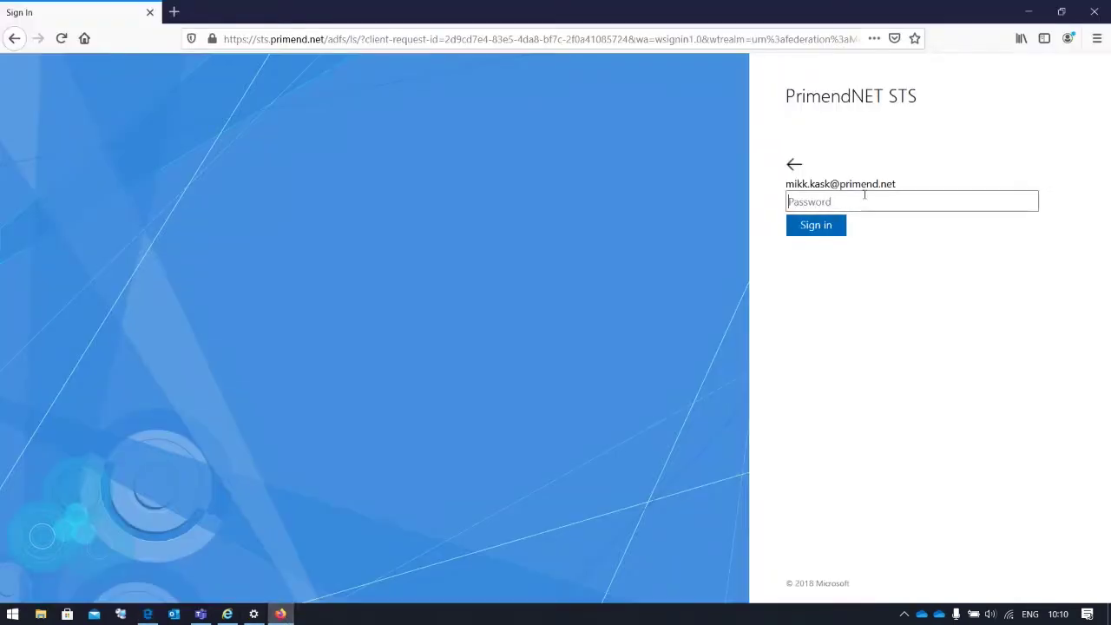
pyautogui.write('*********')
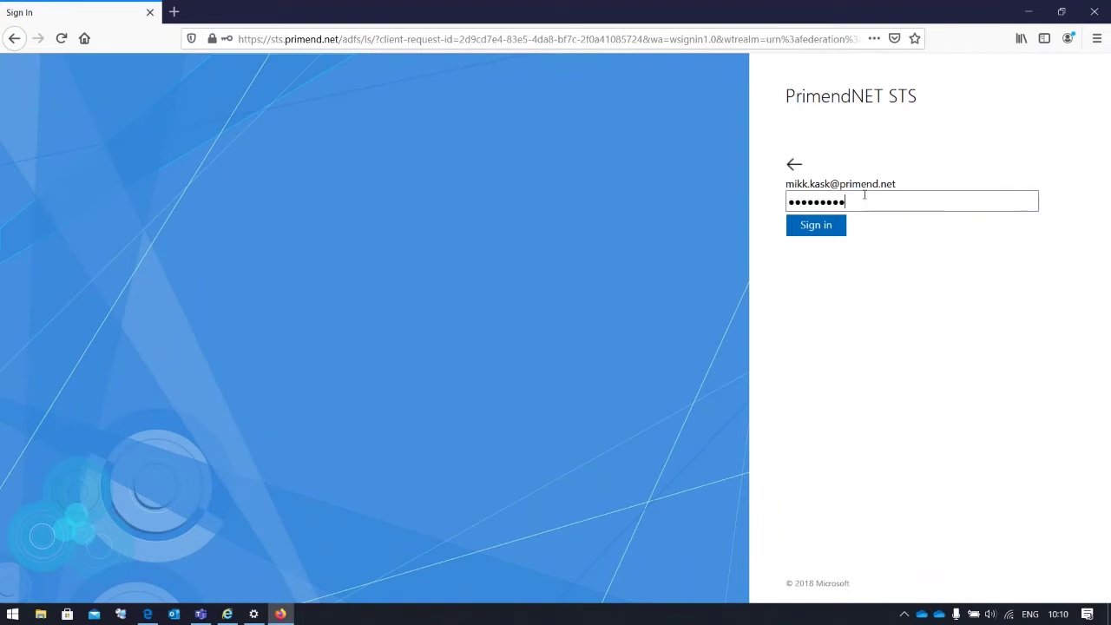
pyautogui.click(817, 226)
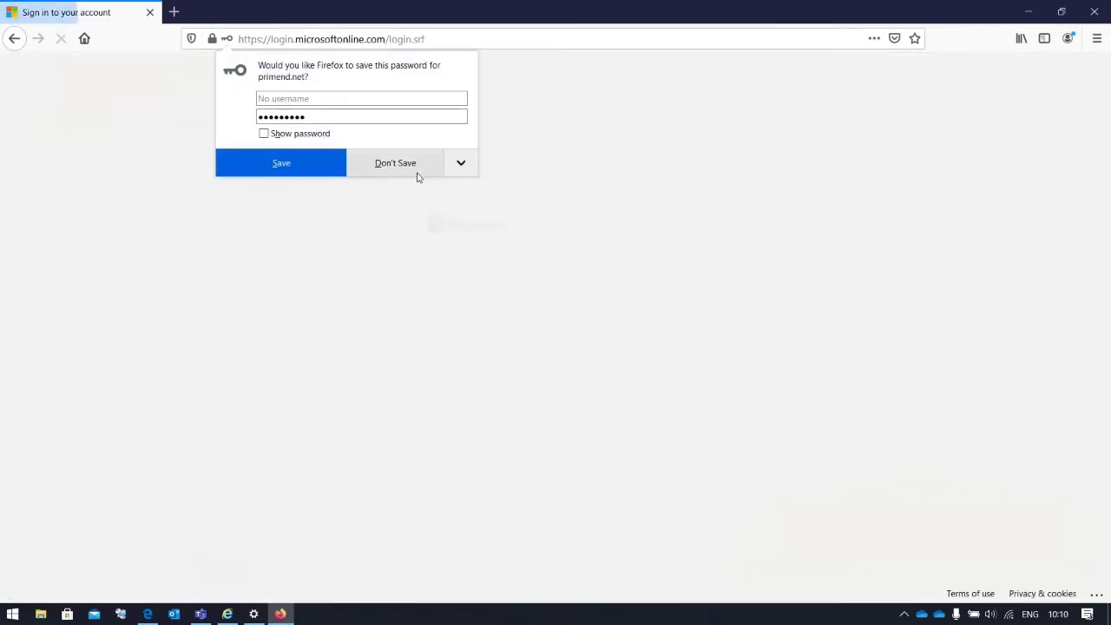
pyautogui.click(407, 171)
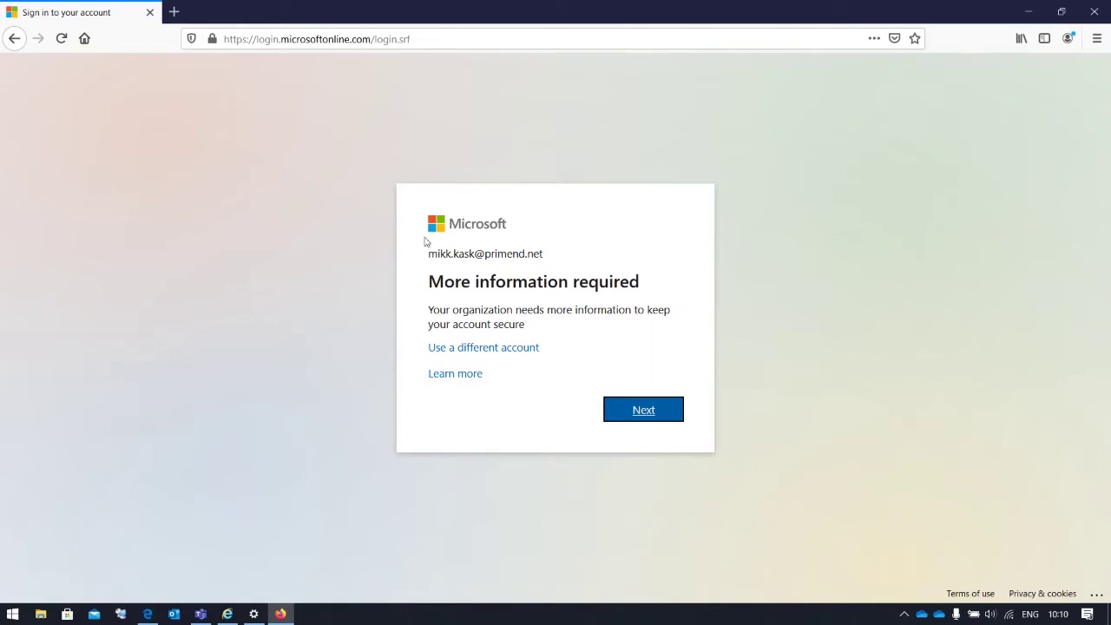
pyautogui.click(638, 418)
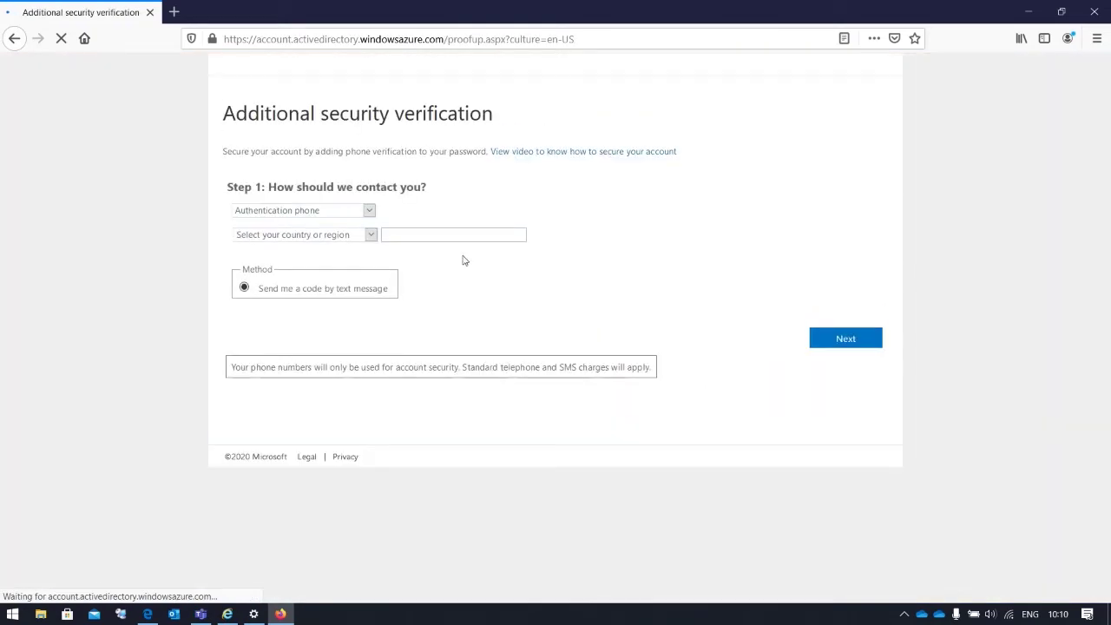
# Choose Mobile app with 'Receive notifications for verification' and complete the authenticator app setup
pyautogui.click(368, 212)
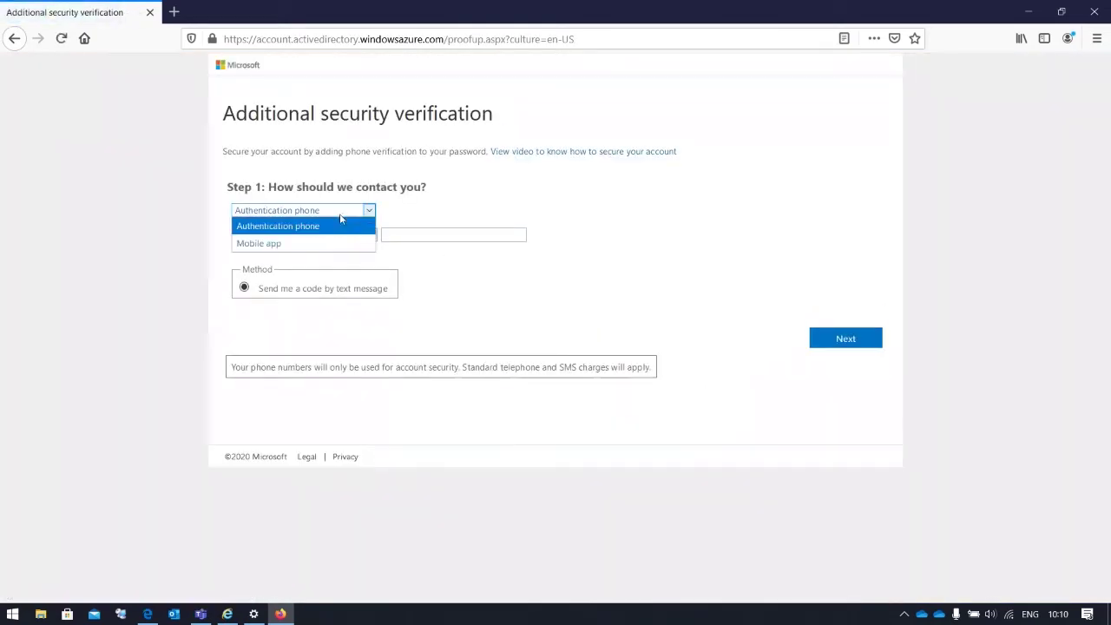
pyautogui.click(325, 226)
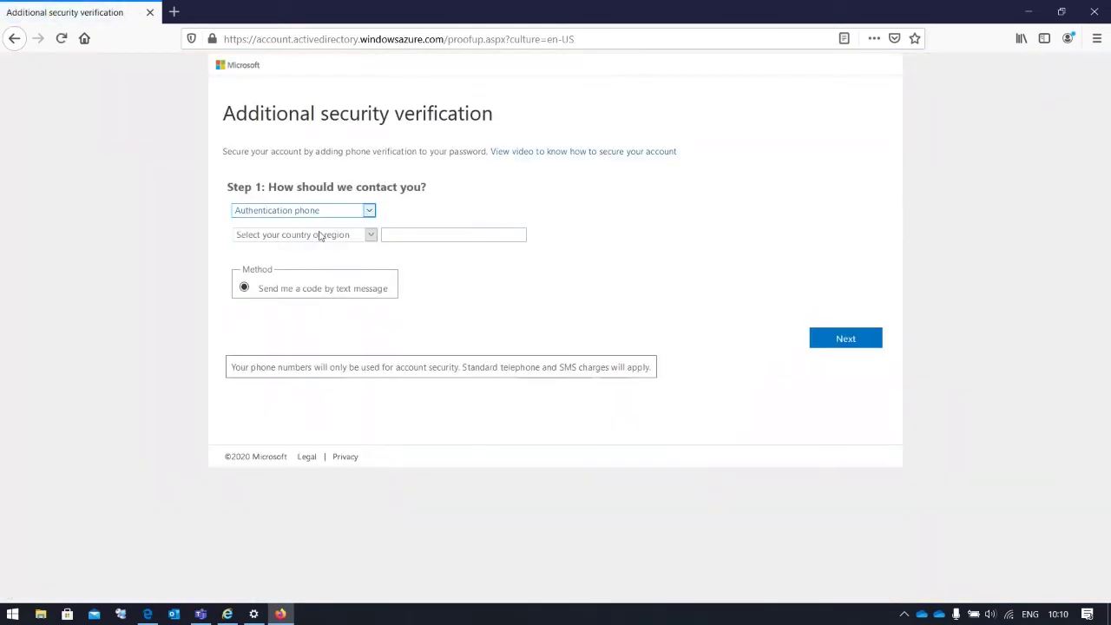
pyautogui.click(329, 214)
pyautogui.click(325, 243)
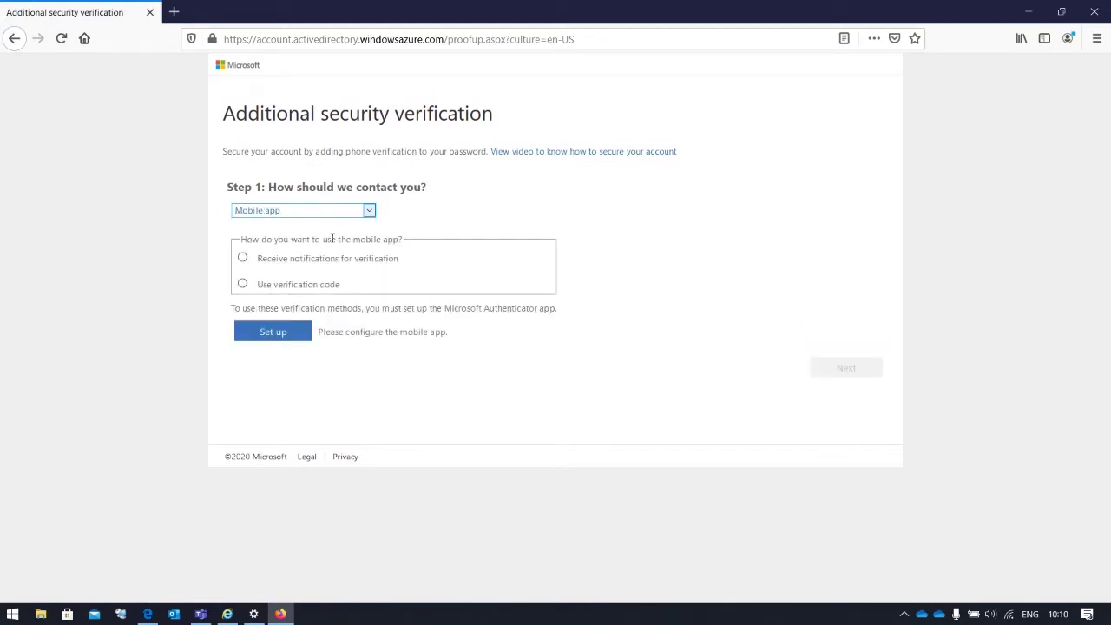
pyautogui.click(290, 258)
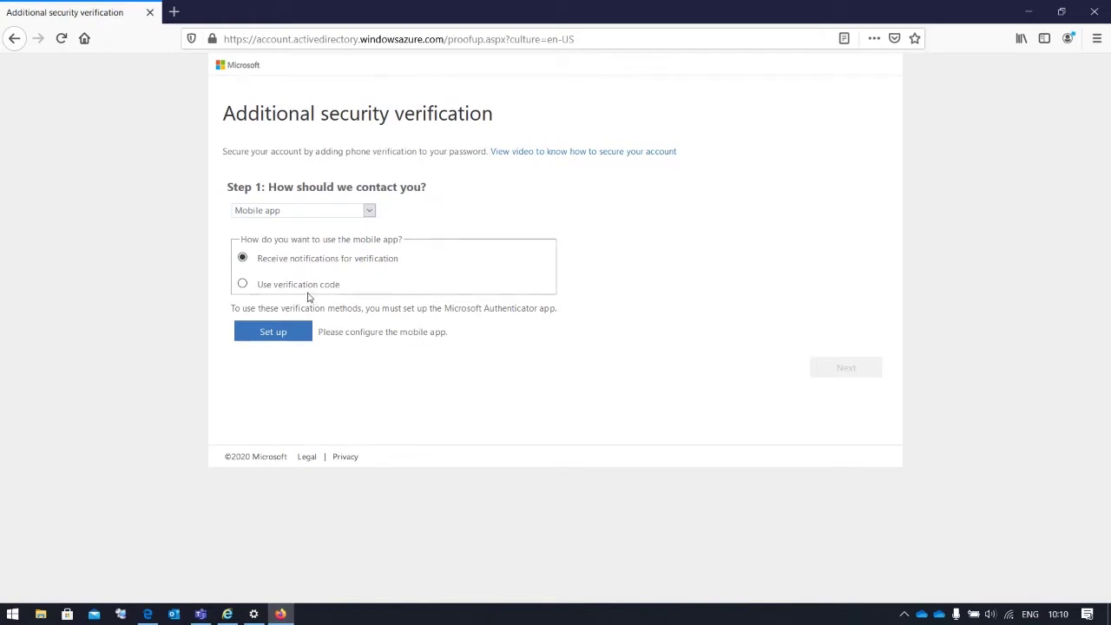
pyautogui.click(311, 287)
pyautogui.click(323, 265)
pyautogui.moveTo(309, 265); pyautogui.dragTo(417, 263)
pyautogui.click(403, 273)
pyautogui.click(272, 332)
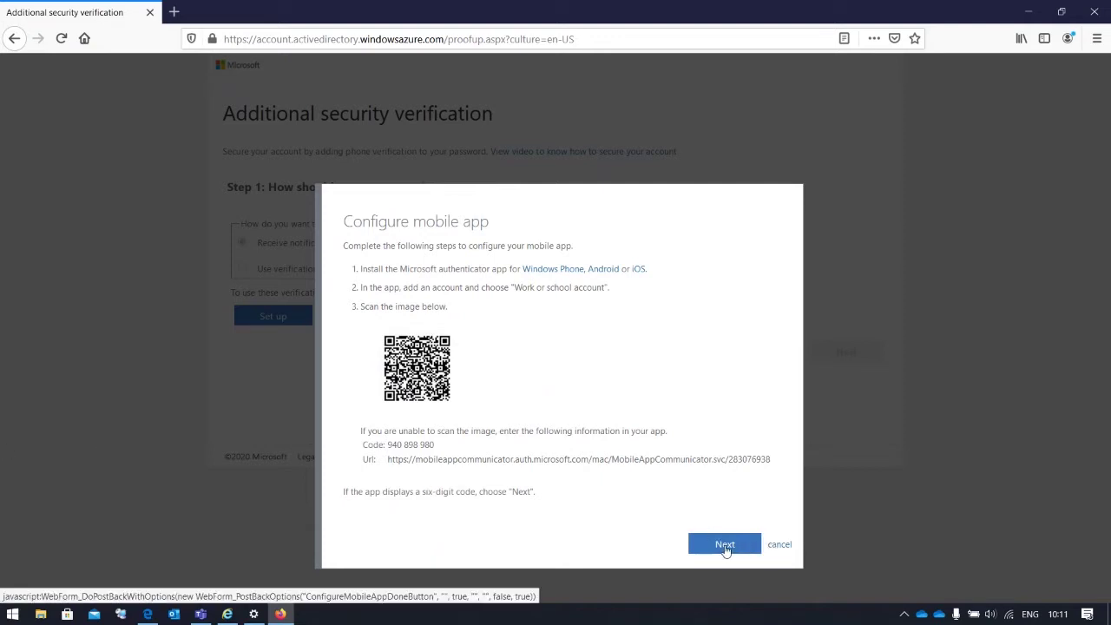
pyautogui.click(725, 544)
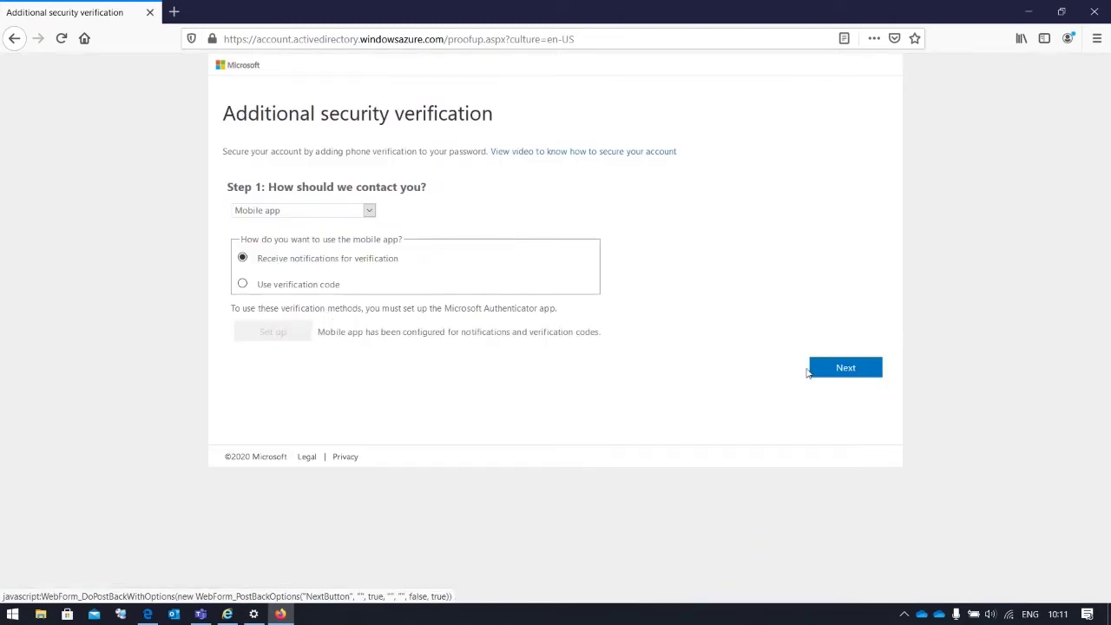
# Add an Estonia (+372) backup phone number and finish the verification setup
pyautogui.click(880, 371)
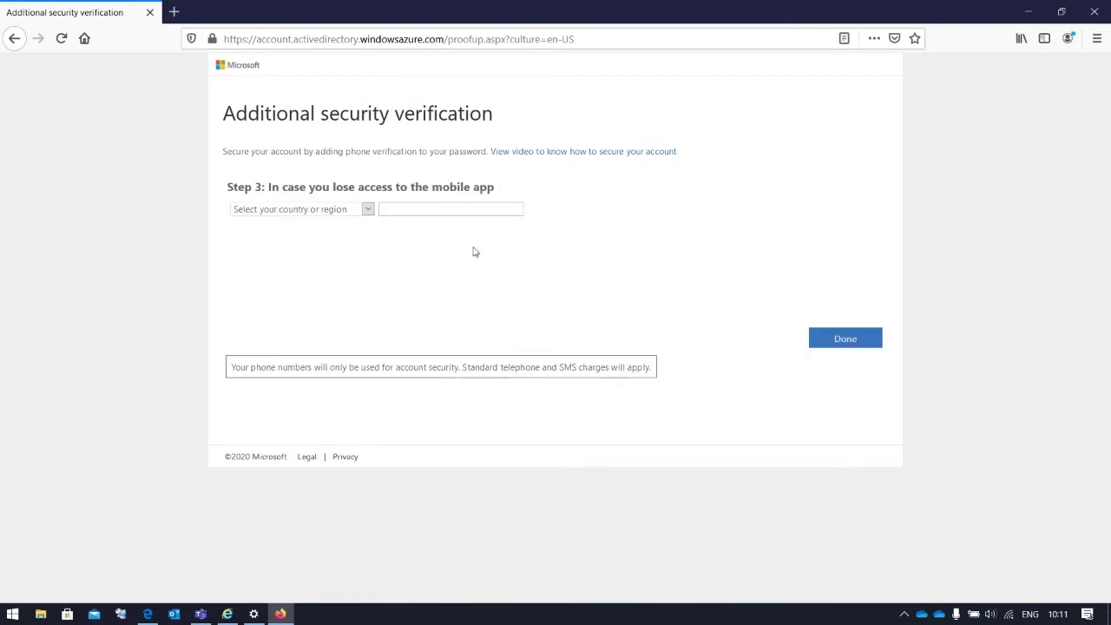
pyautogui.click(330, 209)
pyautogui.write('es')
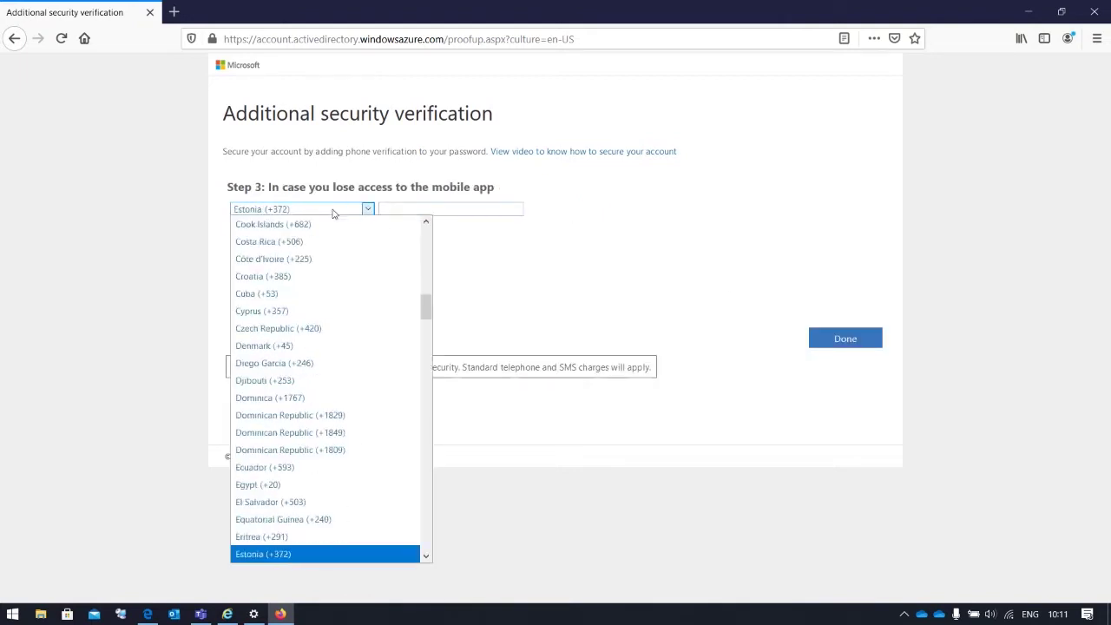
pyautogui.press('Return')
pyautogui.click(426, 211)
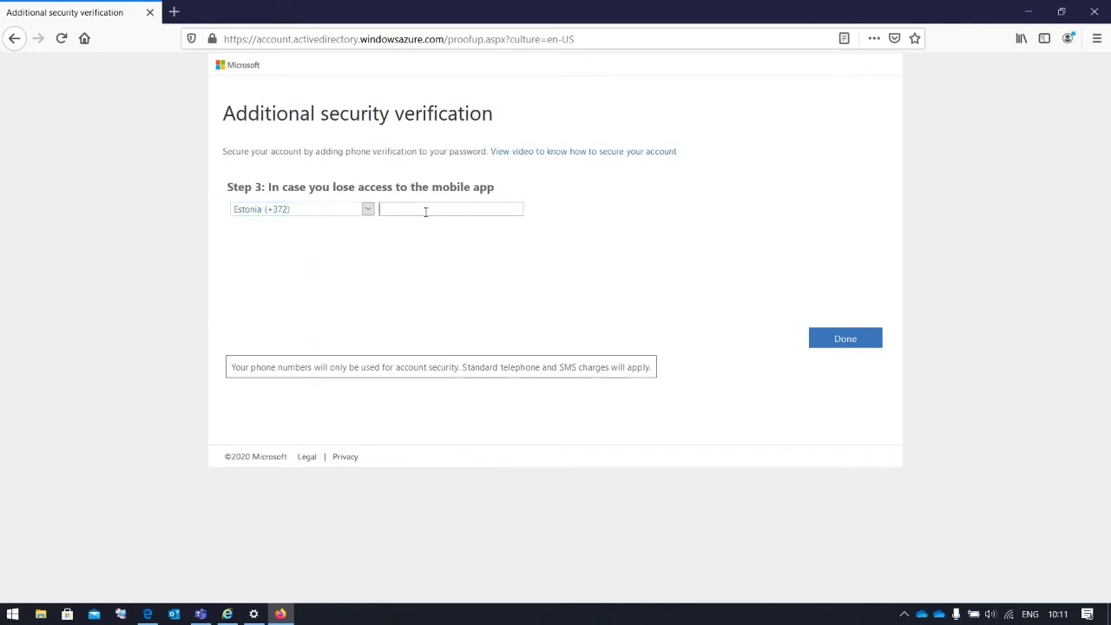
pyautogui.click(831, 343)
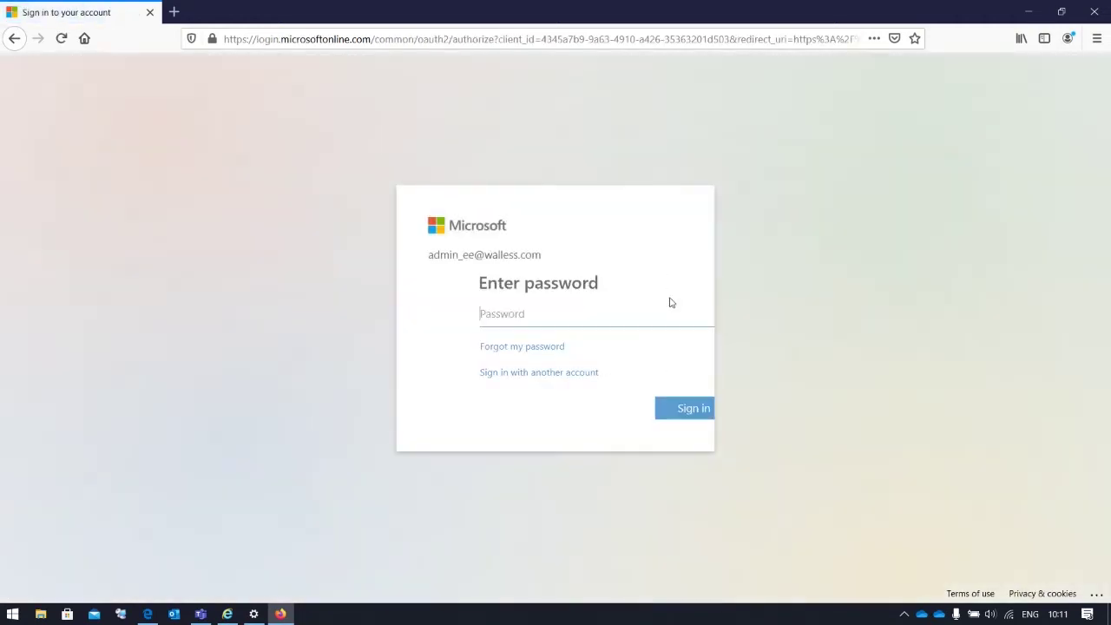
# Hide Firefox, close the Grant blade, and return to the Azure portal in Internet Explorer
pyautogui.click(1028, 14)
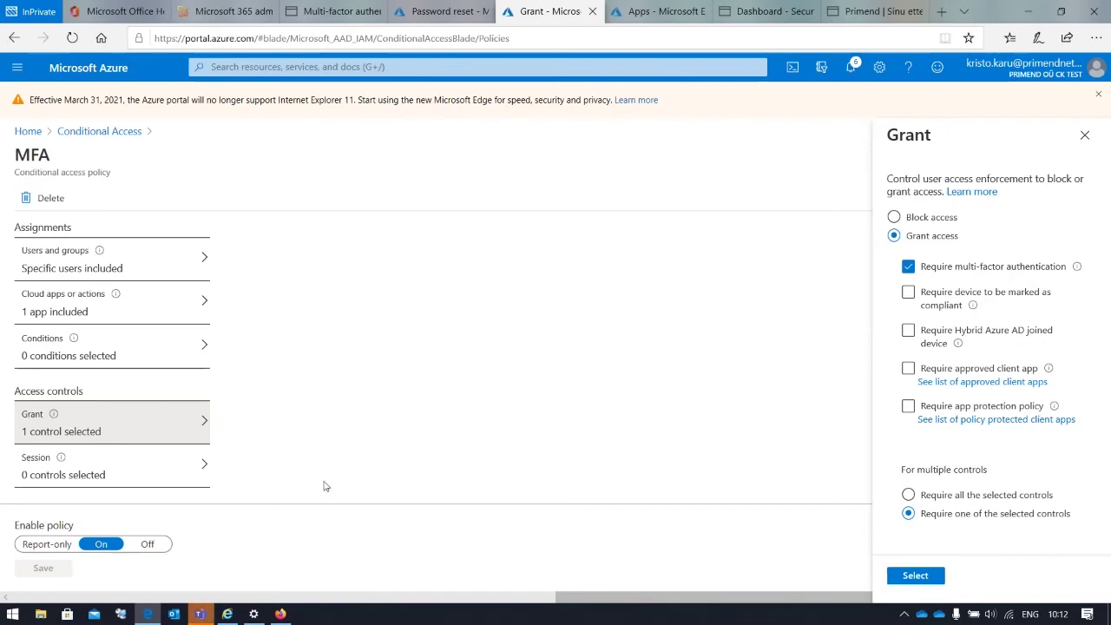
pyautogui.click(1085, 134)
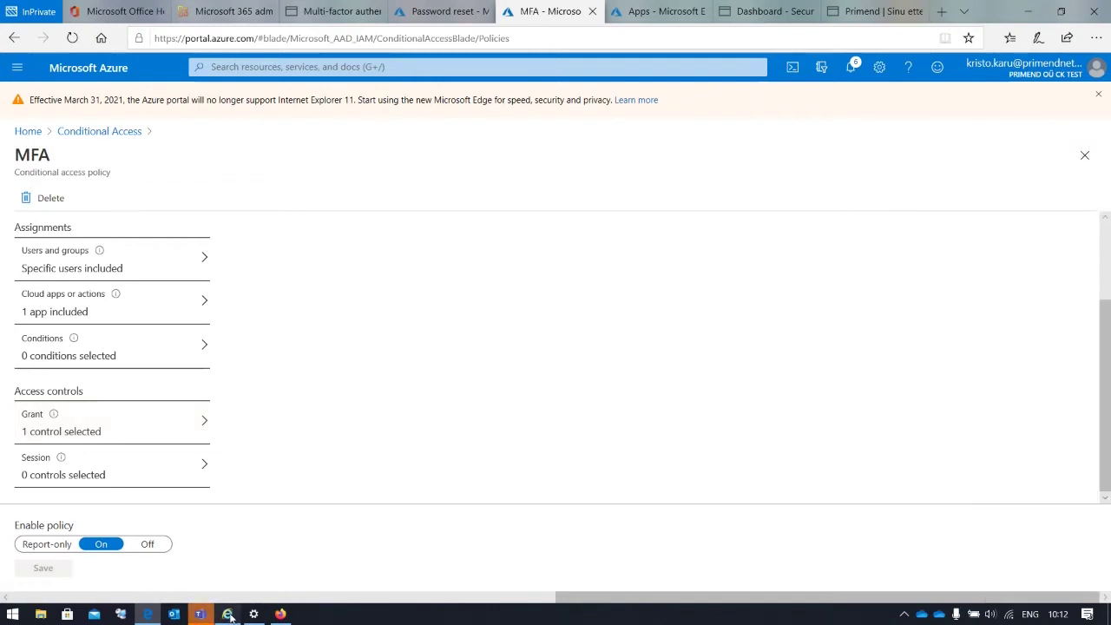
pyautogui.click(229, 615)
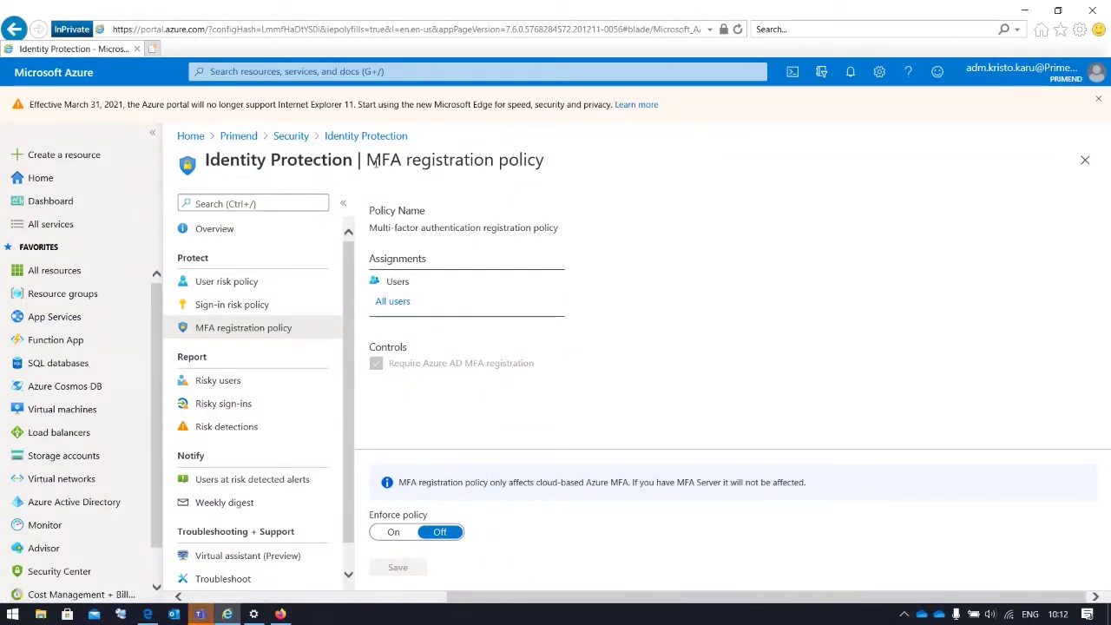
# Inspect the MFA registration policy's All users assignment, then return to the Conditional Access MFA policy blade
pyautogui.moveTo(368, 162); pyautogui.dragTo(549, 171)
pyautogui.click(596, 176)
pyautogui.click(406, 308)
pyautogui.click(1025, 11)
pyautogui.scroll(2, 303, 431)
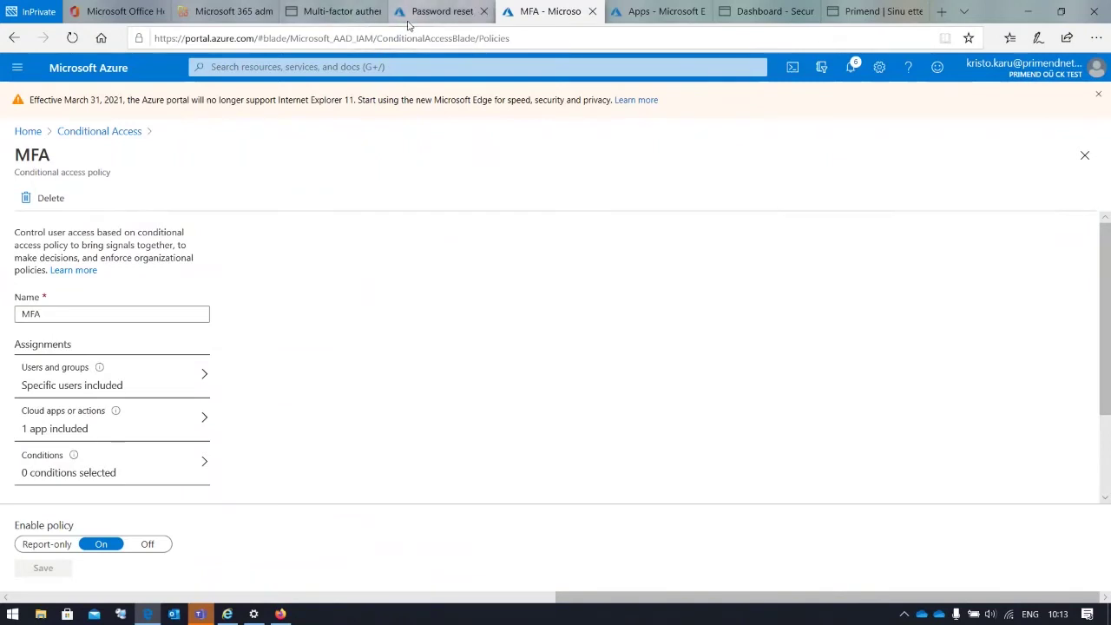
# Show the MFA service settings, with app passwords allowed and two trusted IP subnets
pyautogui.moveTo(413, 22)
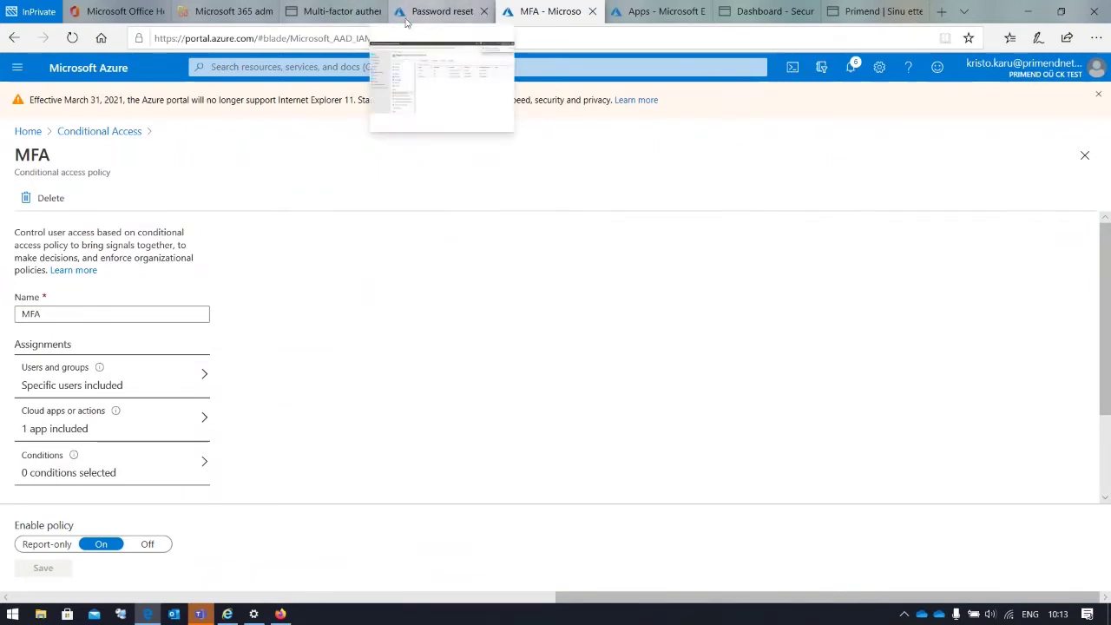
pyautogui.click(338, 17)
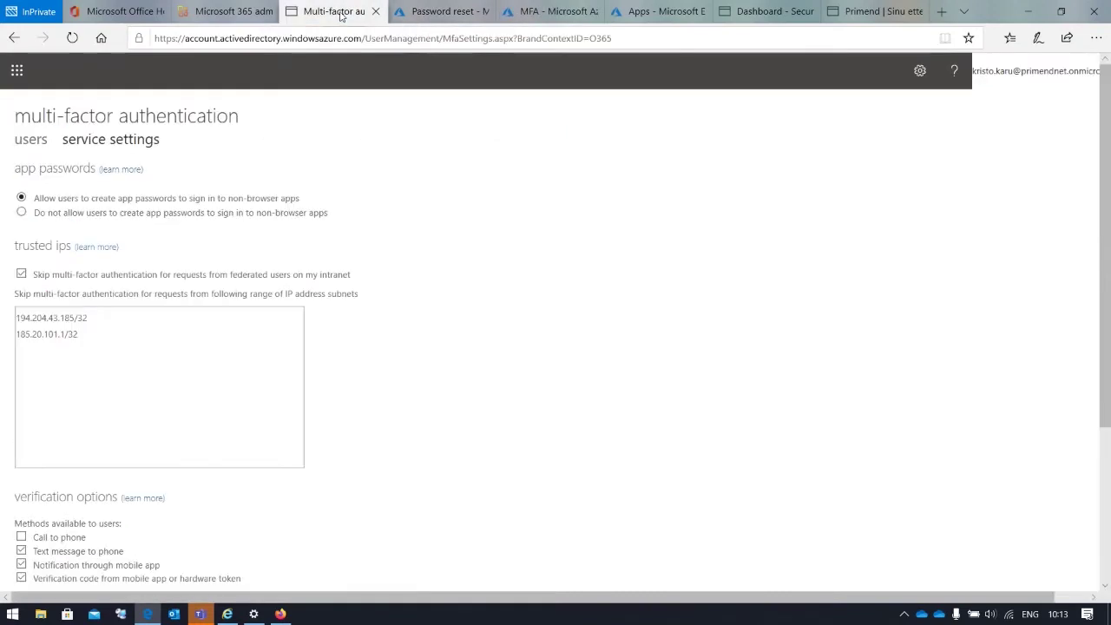
pyautogui.click(556, 16)
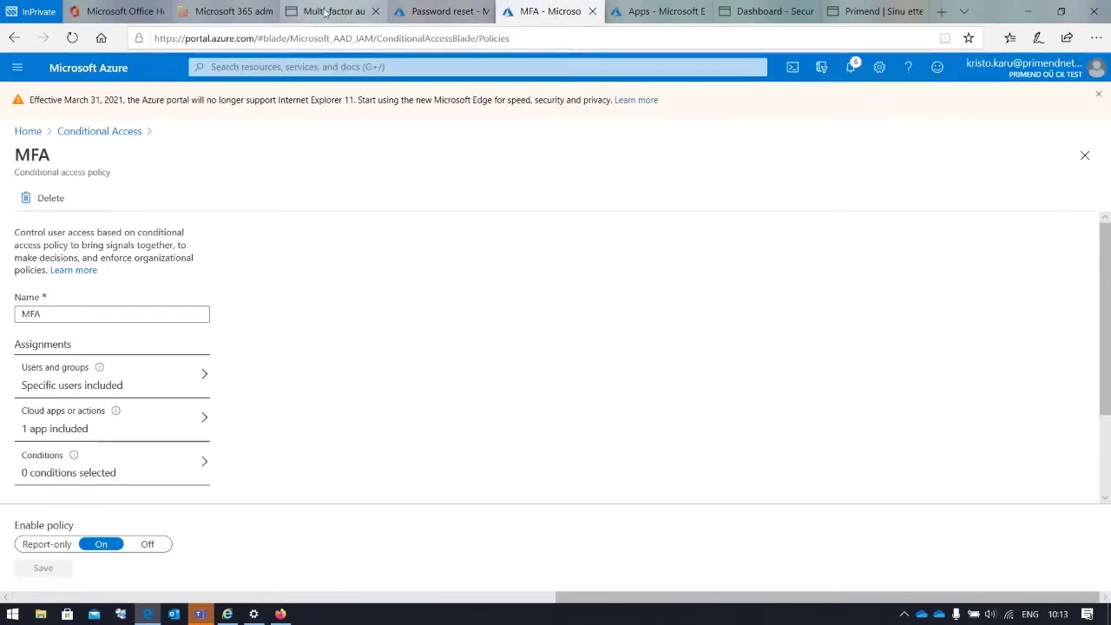
pyautogui.click(339, 12)
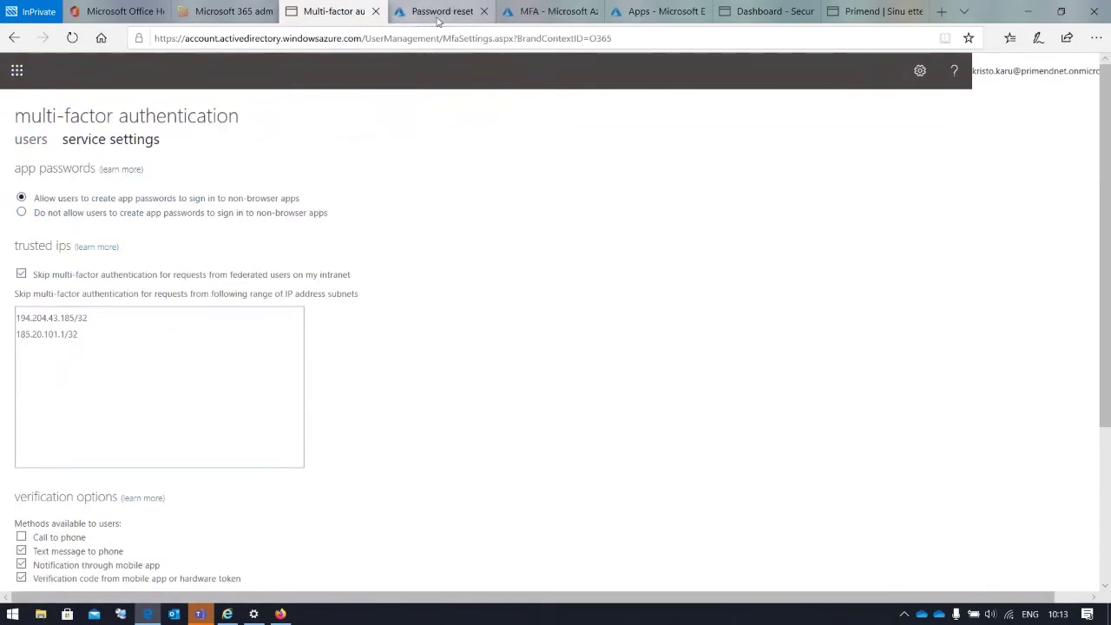
pyautogui.click(440, 18)
pyautogui.click(334, 11)
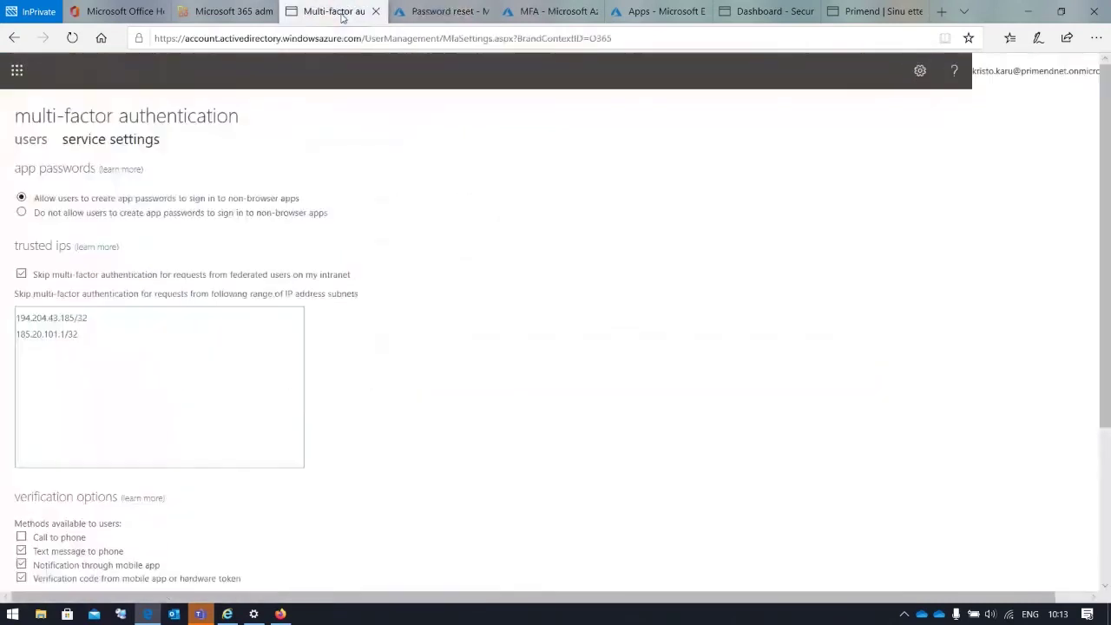
# Check Password reset on-premises integration, noting writeback isn't enabled, then open a new browser tab
pyautogui.click(414, 16)
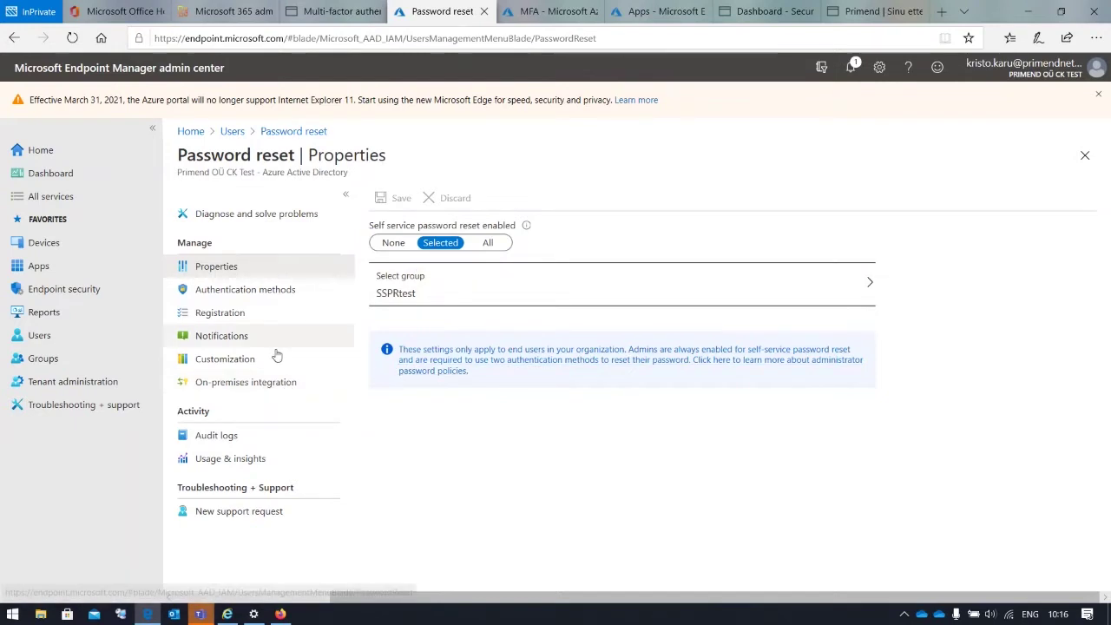
pyautogui.click(252, 382)
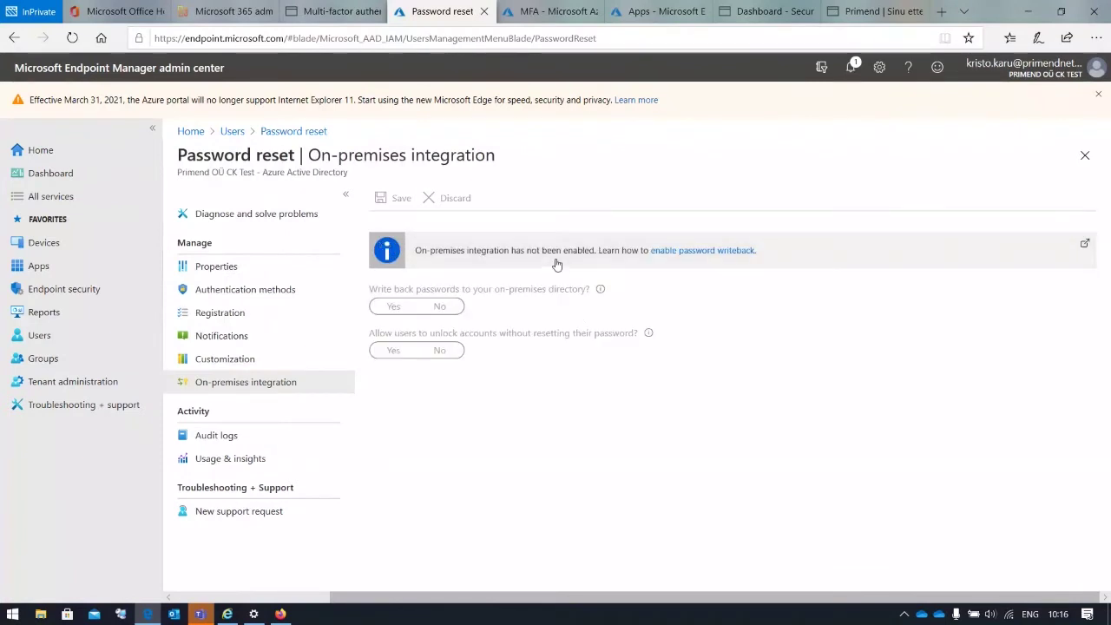
pyautogui.moveTo(415, 251); pyautogui.dragTo(616, 259)
pyautogui.hotkey('ctrl', 't')
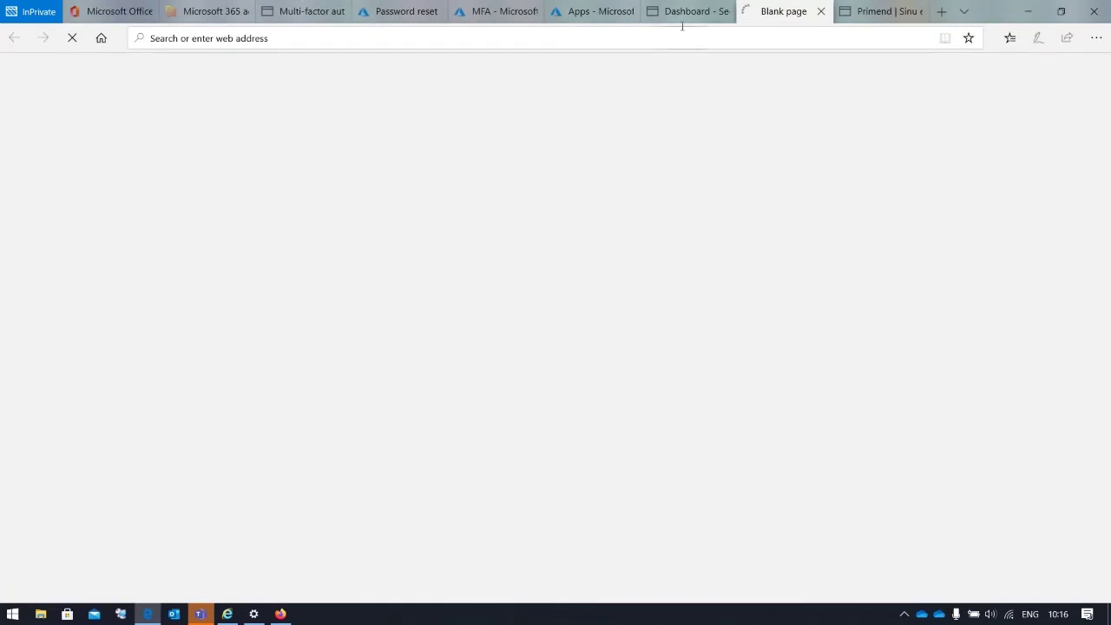
# Glance at the Security & Compliance dashboard, then return to the Password reset on-premises integration page
pyautogui.click(686, 12)
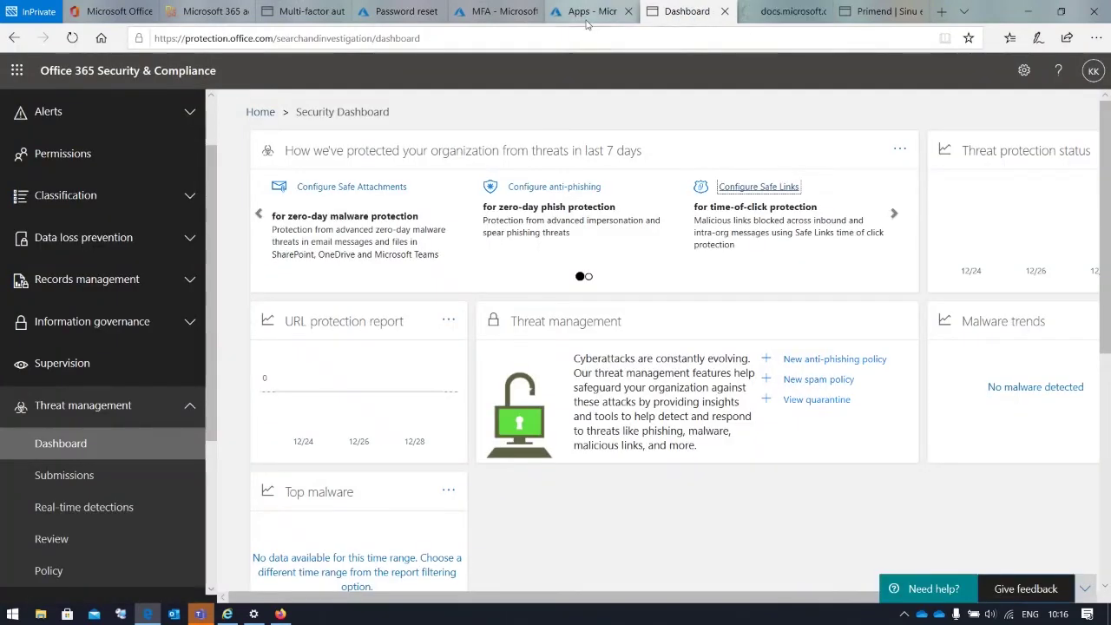
pyautogui.hotkey('ctrl', 'shift', 'Tab')
pyautogui.hotkey('ctrl', 'shift', 'Tab')
pyautogui.hotkey('ctrl', 'shift', 'Tab')
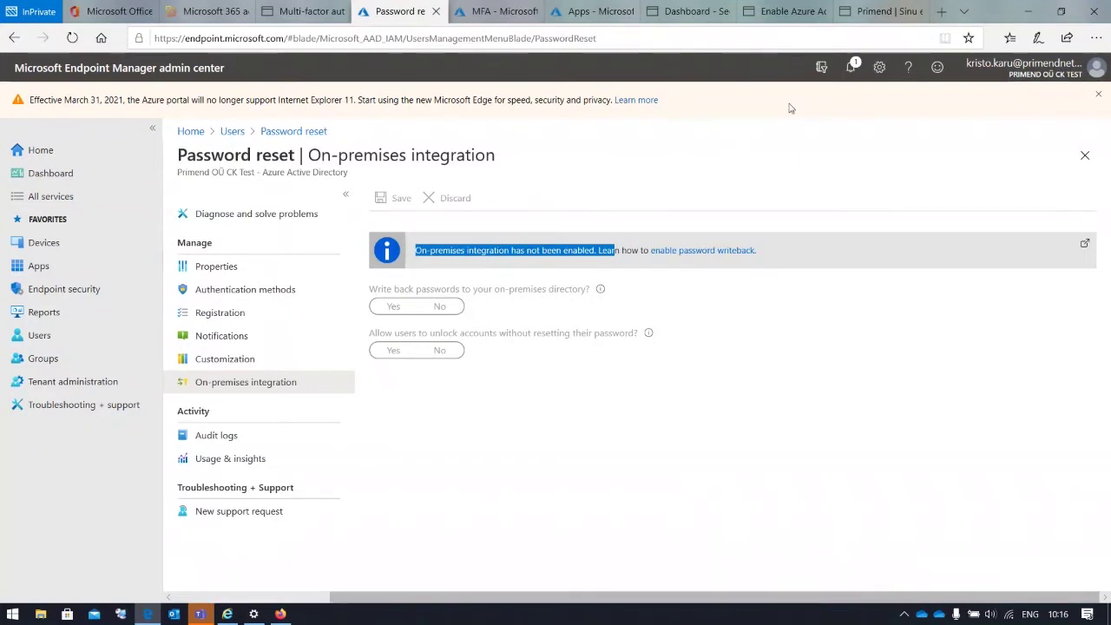
# Review the notify-users-on-resets setting, then view Customization with the helpdesk link set to No
pyautogui.click(257, 339)
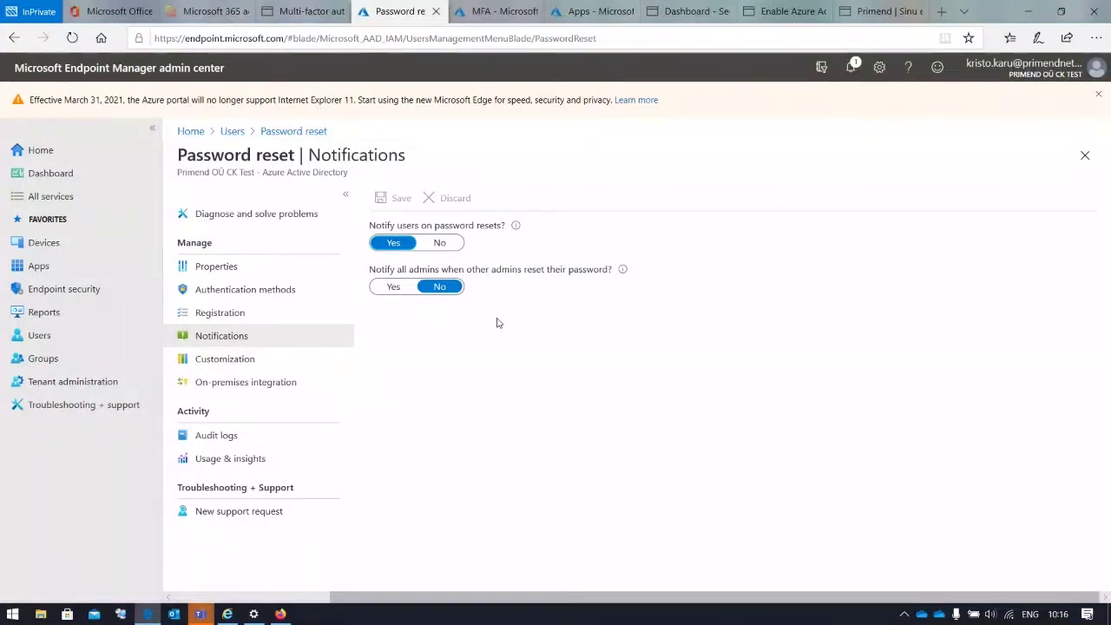
pyautogui.doubleClick(383, 227)
pyautogui.moveTo(410, 231); pyautogui.dragTo(484, 236)
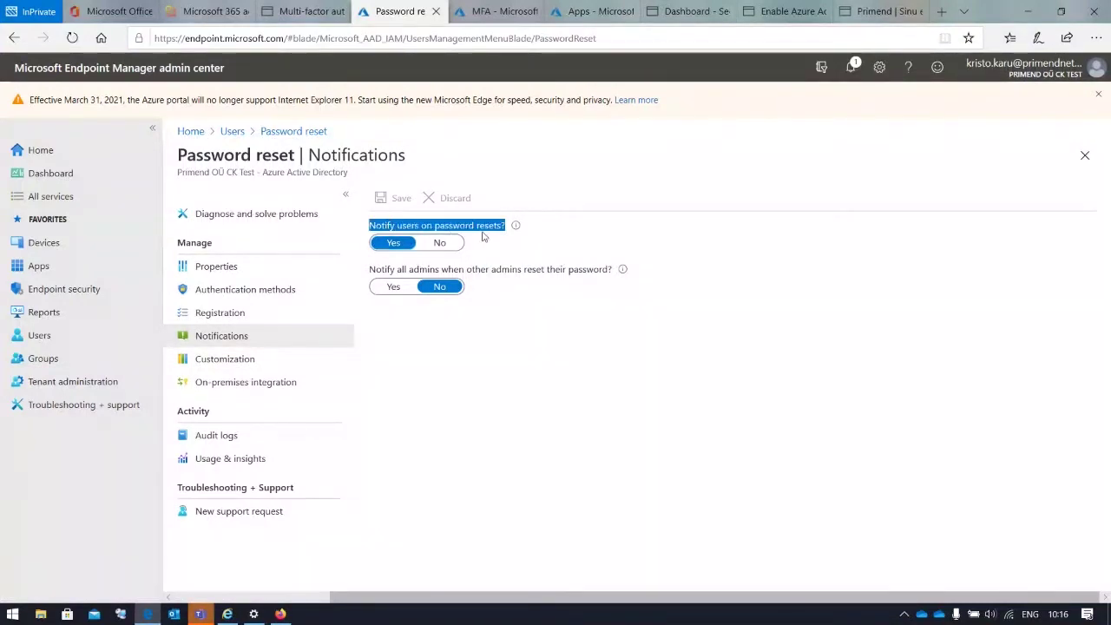
pyautogui.click(578, 235)
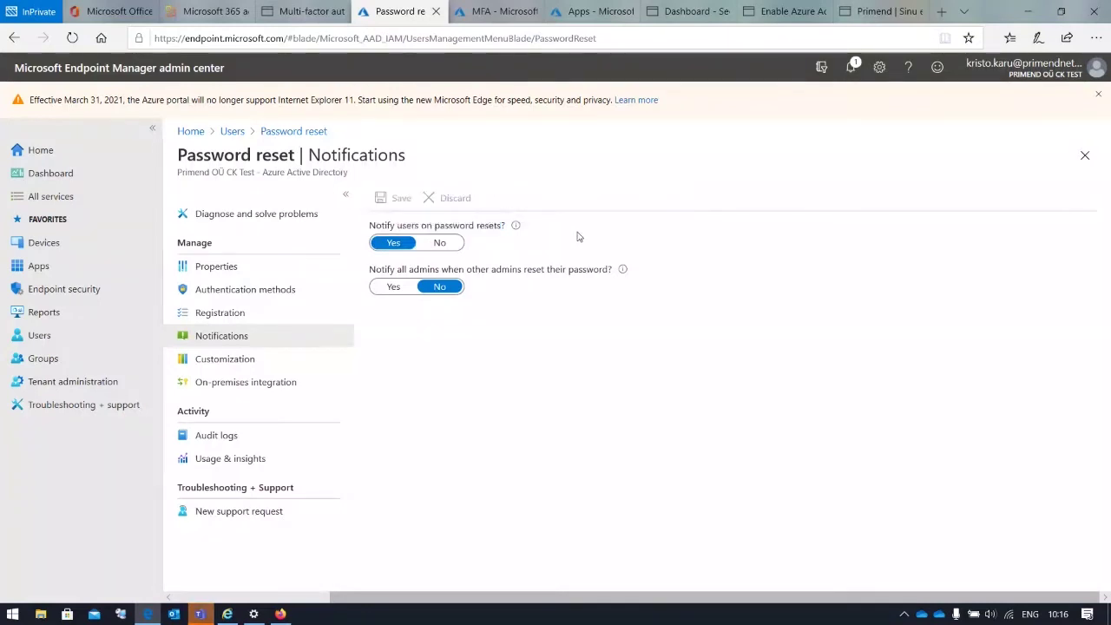
pyautogui.click(253, 361)
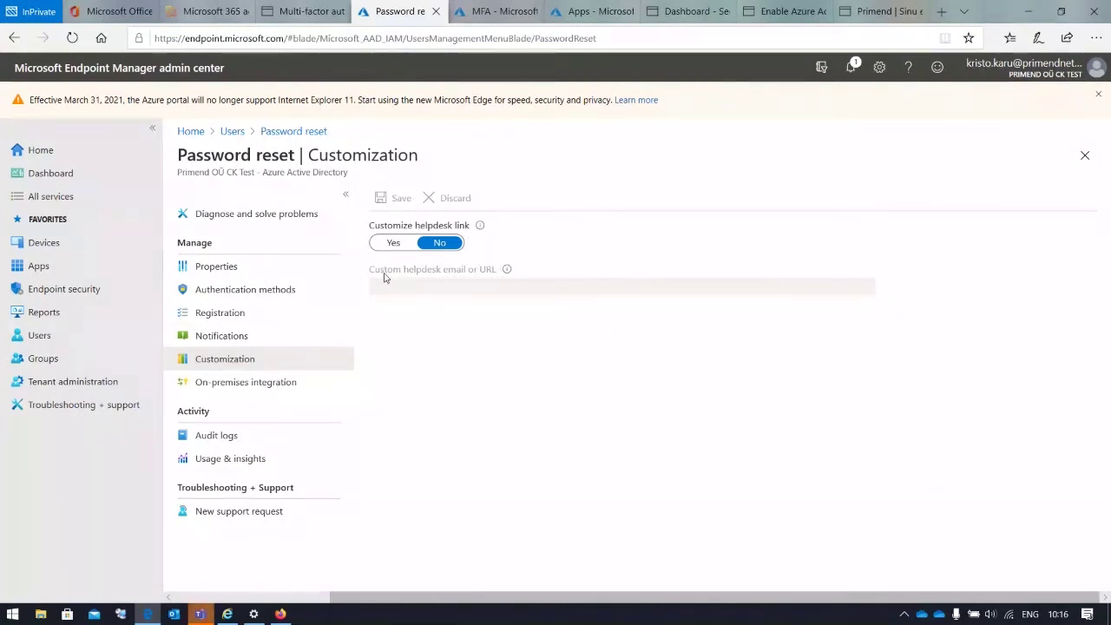
# Review sign-in registration, then view Authentication methods: 1 required, mobile app code and mobile phone
pyautogui.click(236, 315)
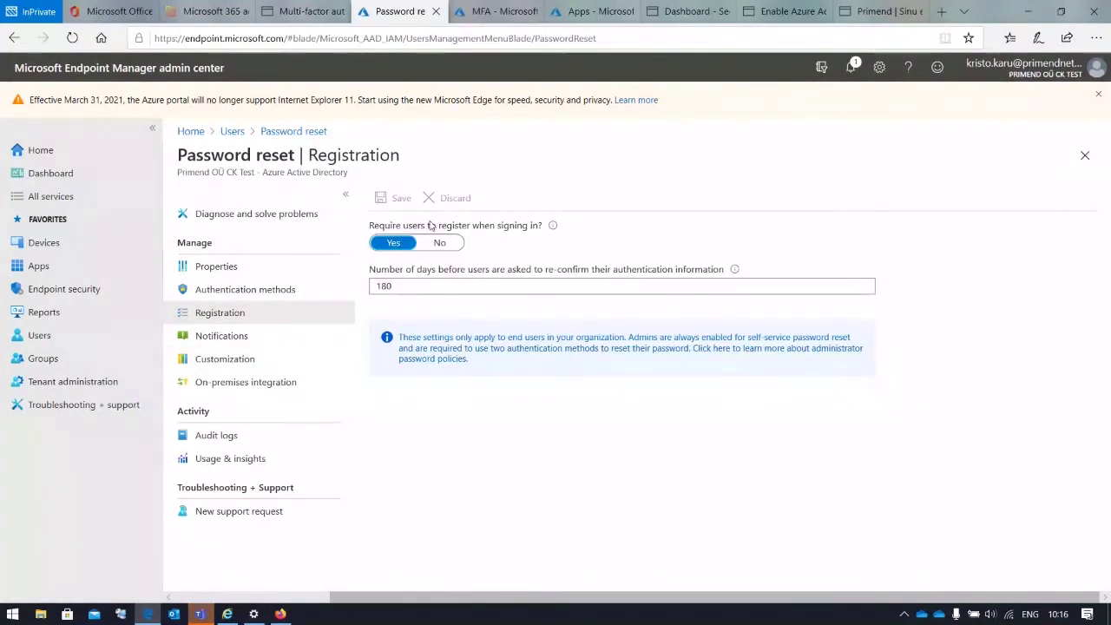
pyautogui.moveTo(370, 226); pyautogui.dragTo(540, 231)
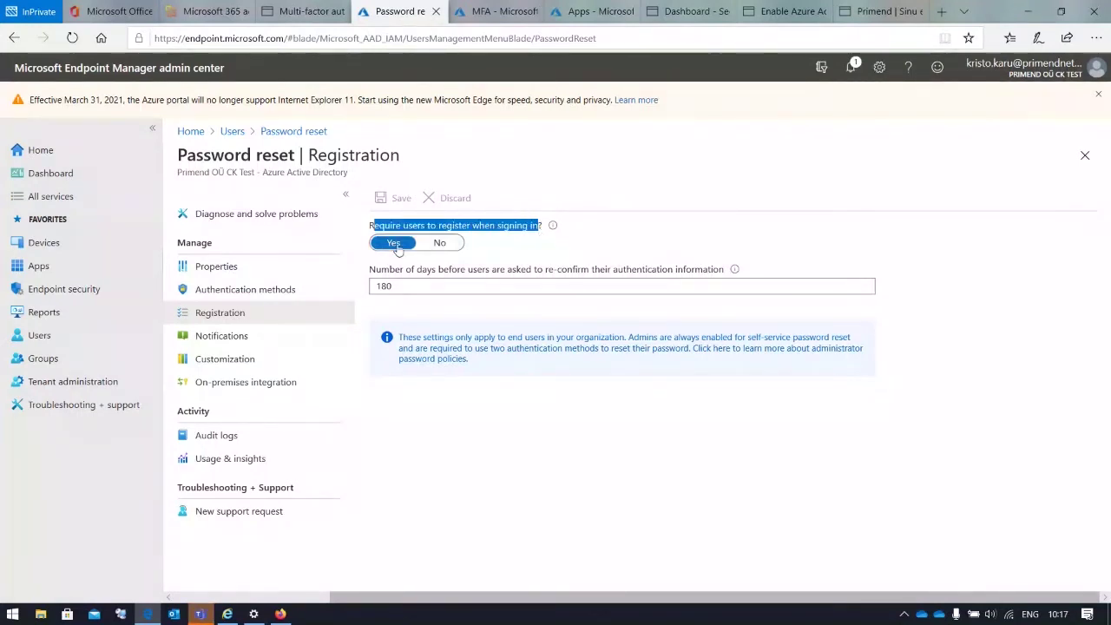
pyautogui.click(524, 251)
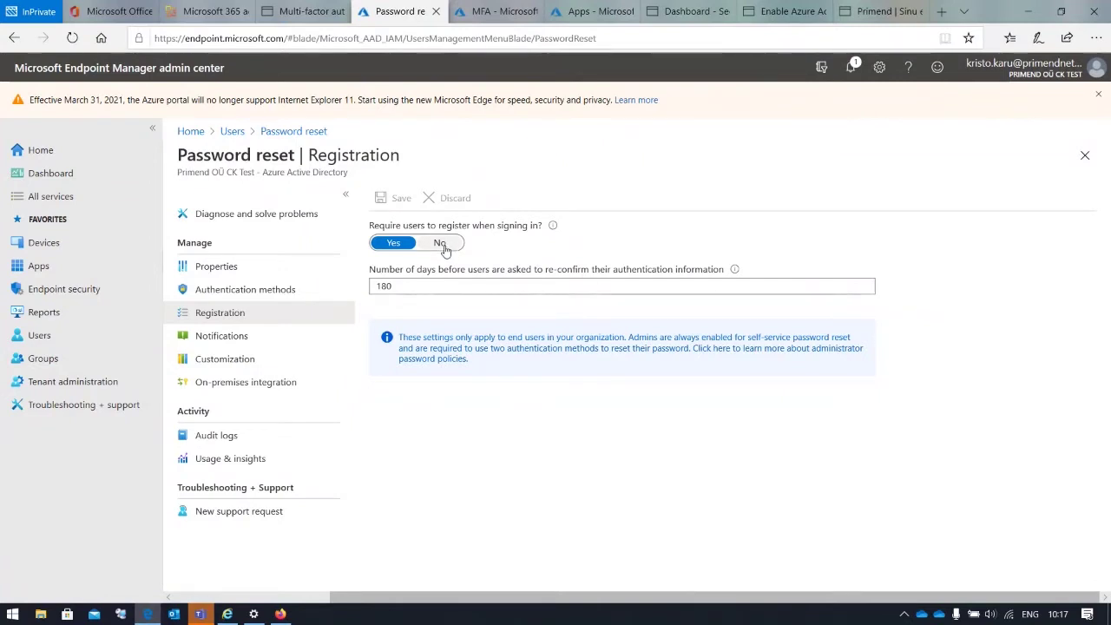
pyautogui.click(263, 293)
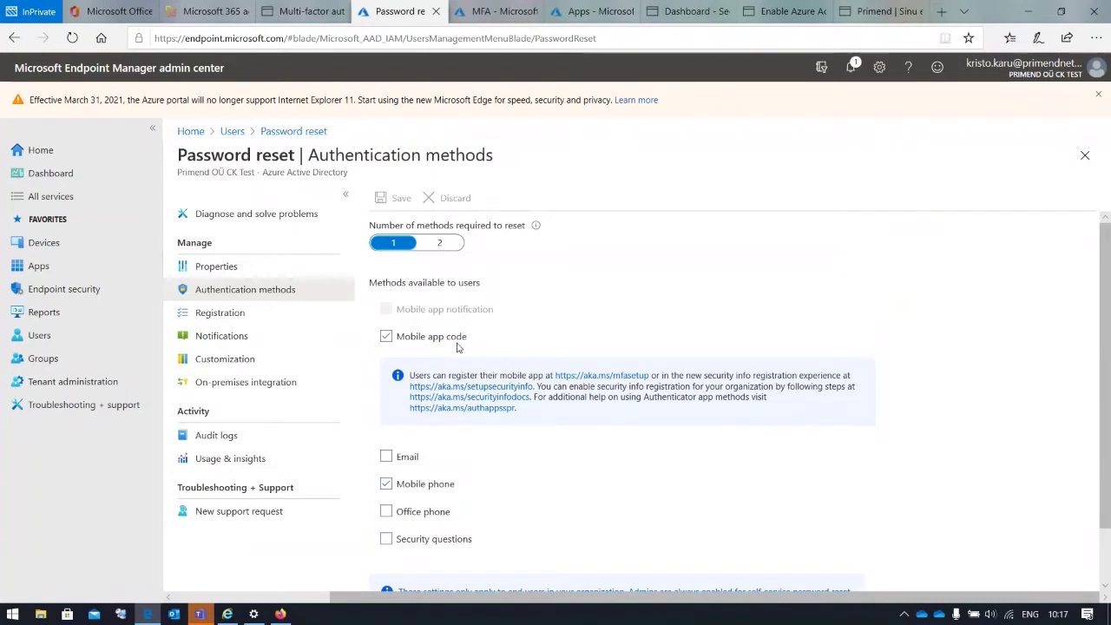
pyautogui.scroll(-2, 524, 358)
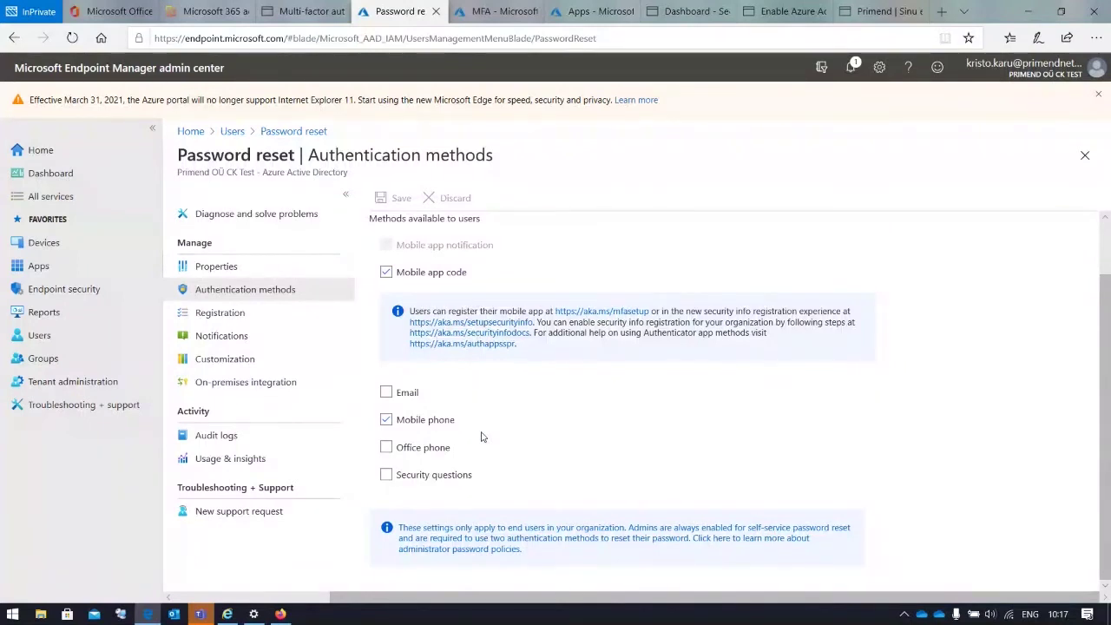
pyautogui.click(302, 12)
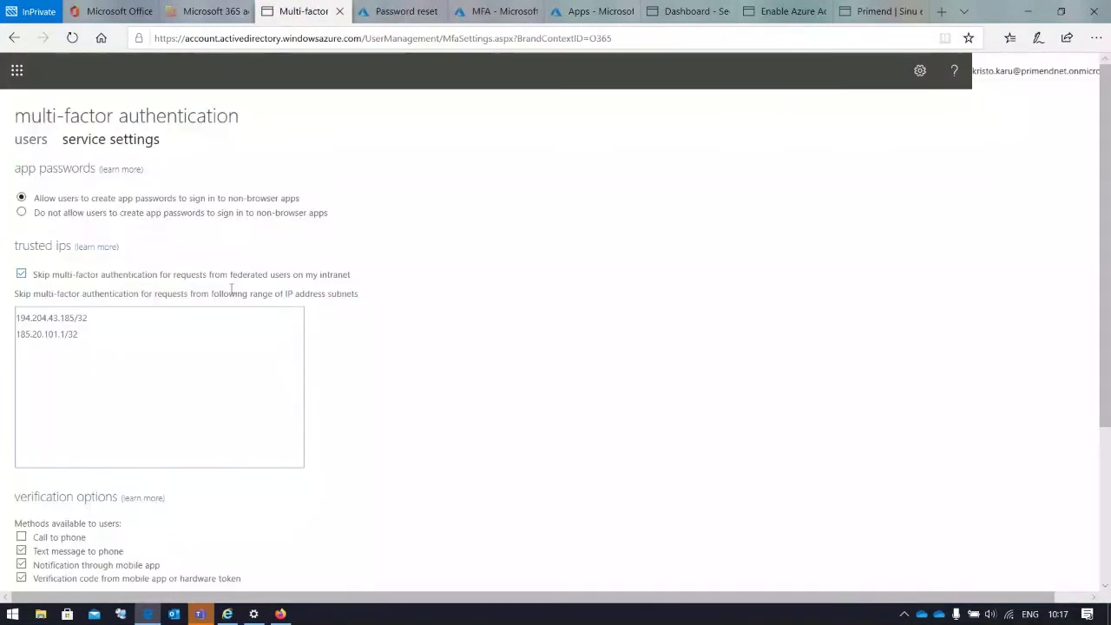
pyautogui.scroll(-1, 231, 288)
pyautogui.scroll(-2, 231, 288)
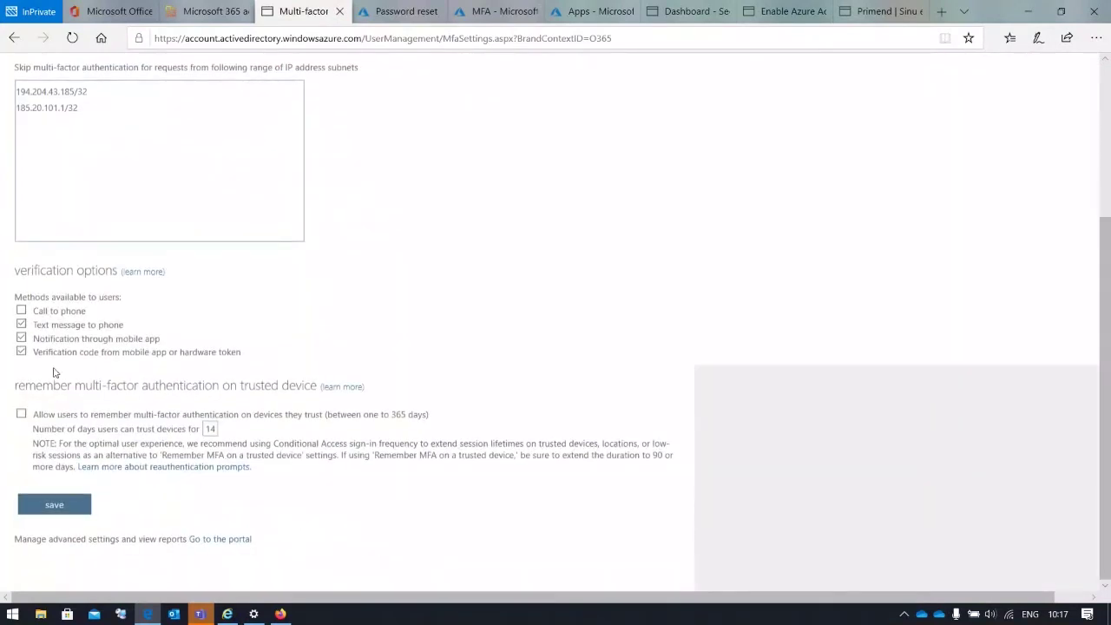
pyautogui.moveTo(59, 324); pyautogui.dragTo(54, 344)
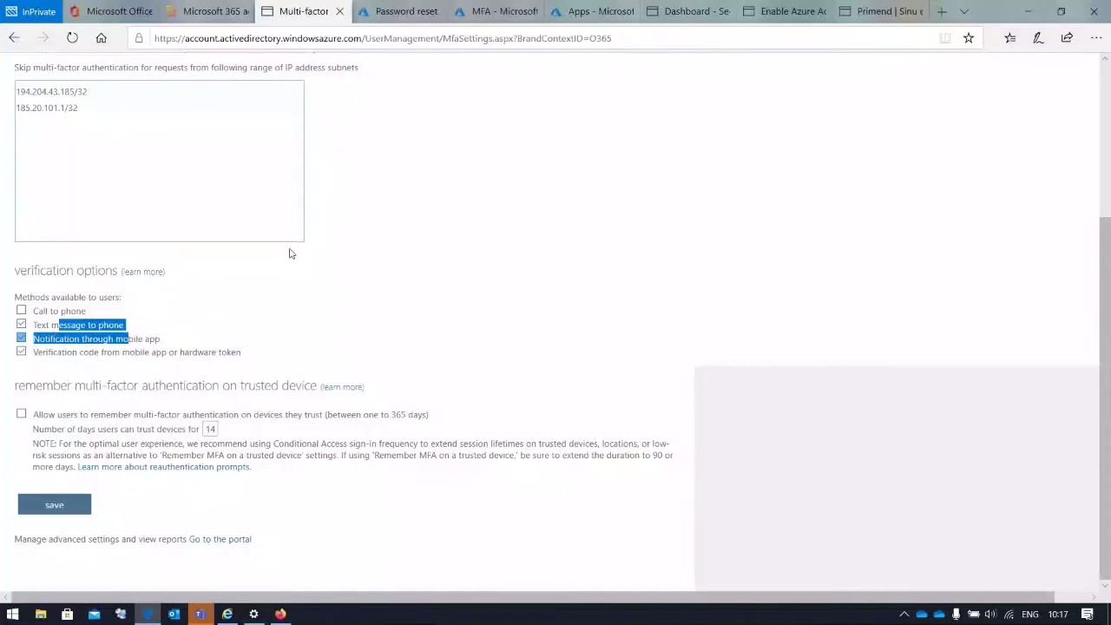
pyautogui.hotkey('ctrl', 'Tab')
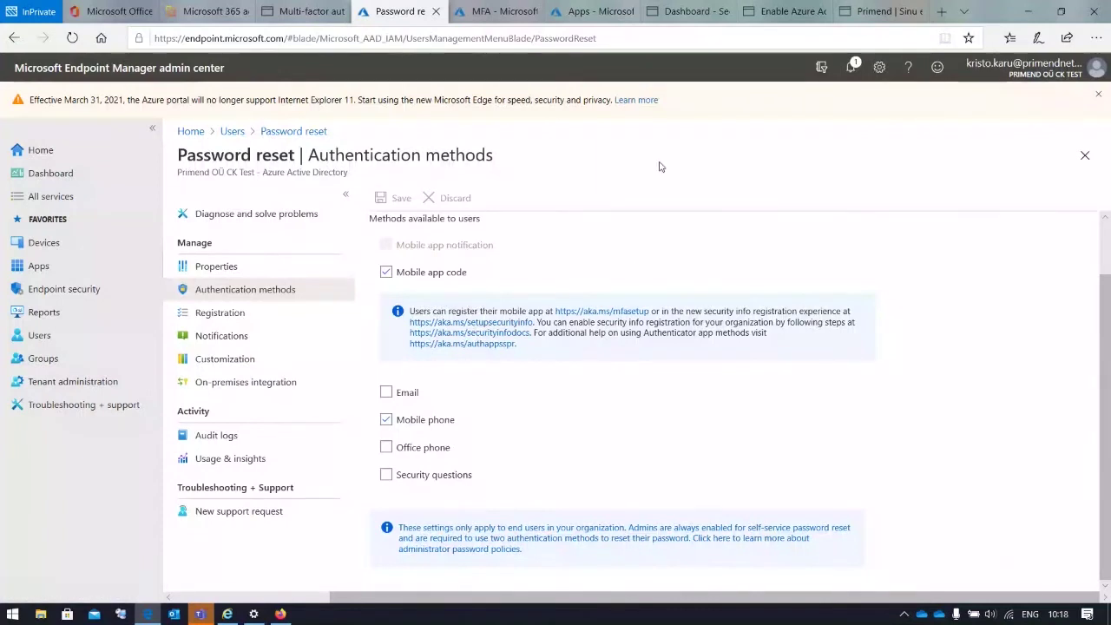
pyautogui.scroll(1, 551, 261)
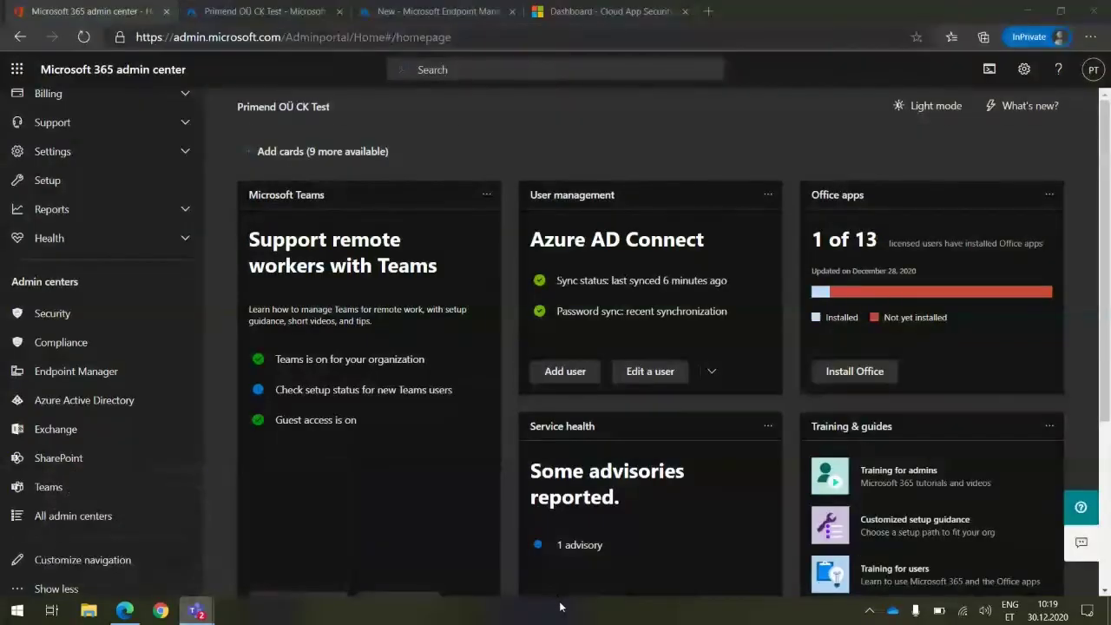
# Show Azure AD Password protection: lockout threshold 10, 60-second lockout, Audit mode
pyautogui.click(289, 14)
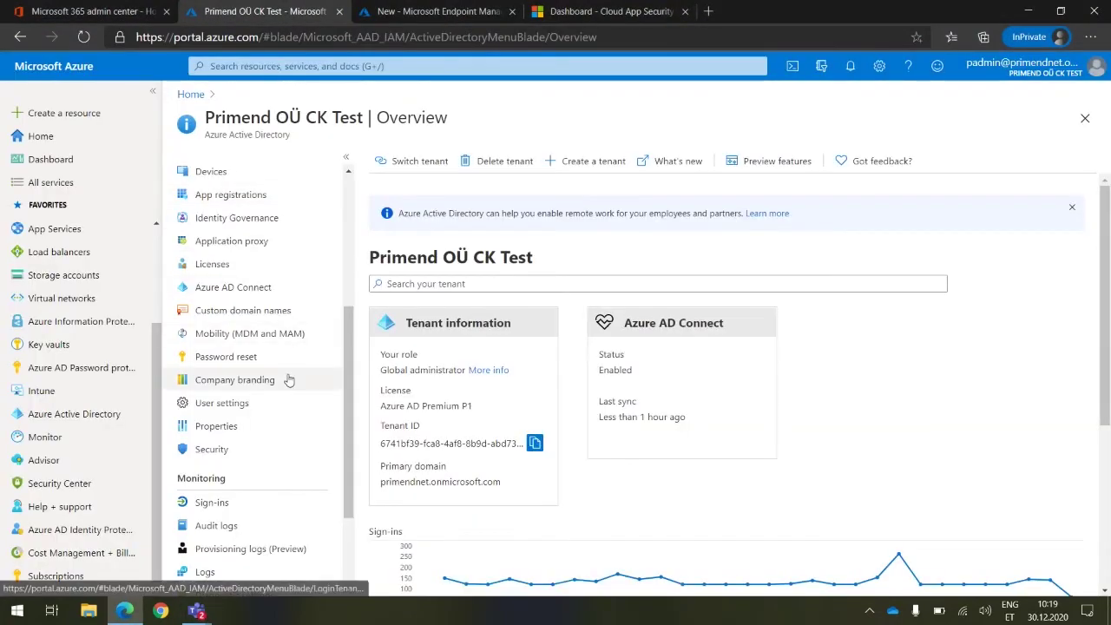
pyautogui.click(51, 368)
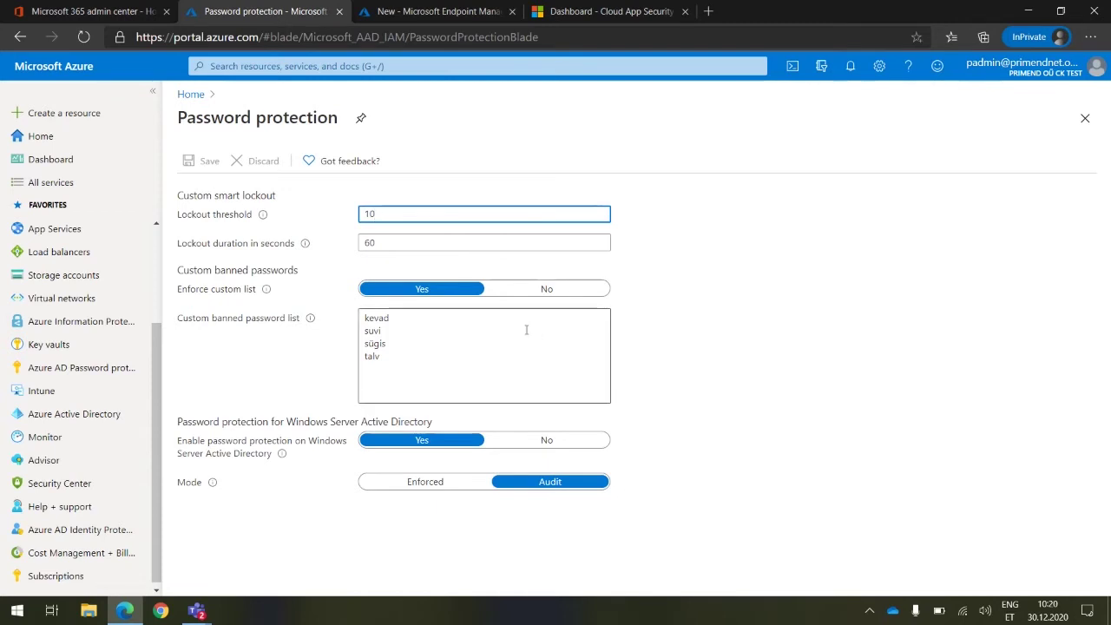
# Edit the custom banned list to kevad, suvi, sugis, talv, replacing ü with u
pyautogui.click(411, 363)
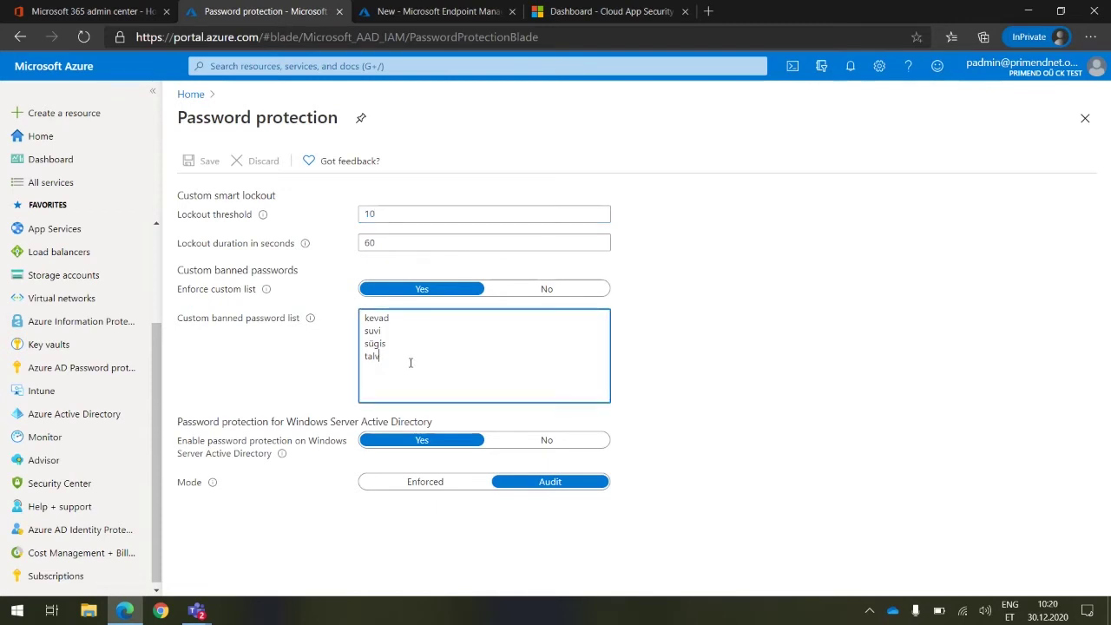
pyautogui.moveTo(411, 363); pyautogui.dragTo(359, 319)
pyautogui.click(375, 344)
pyautogui.press('BackSpace')
pyautogui.write('u')
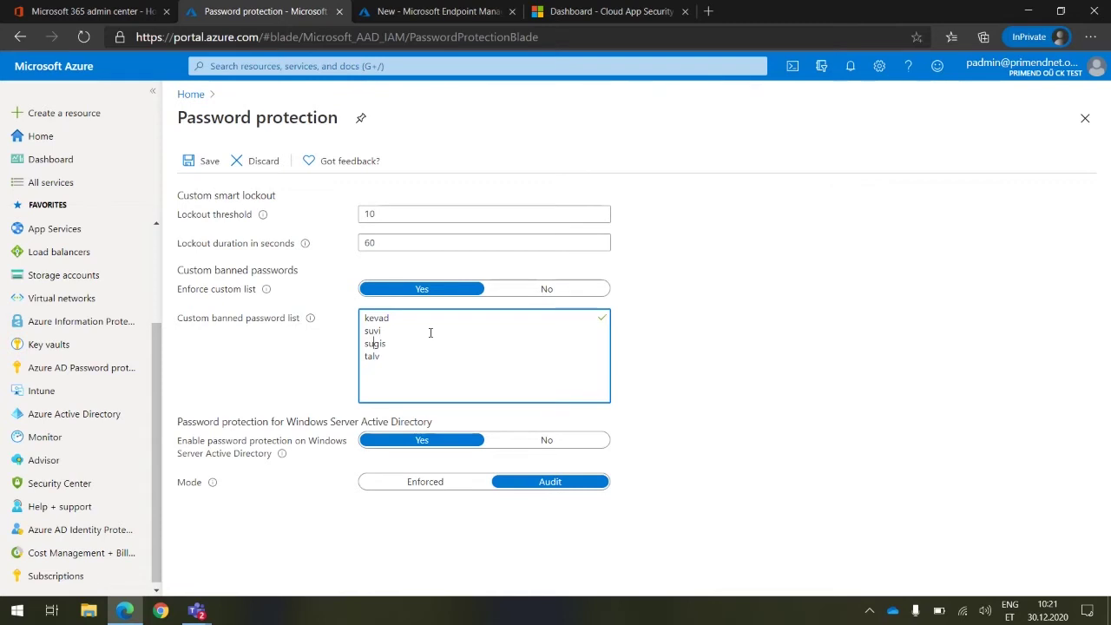
pyautogui.click(842, 319)
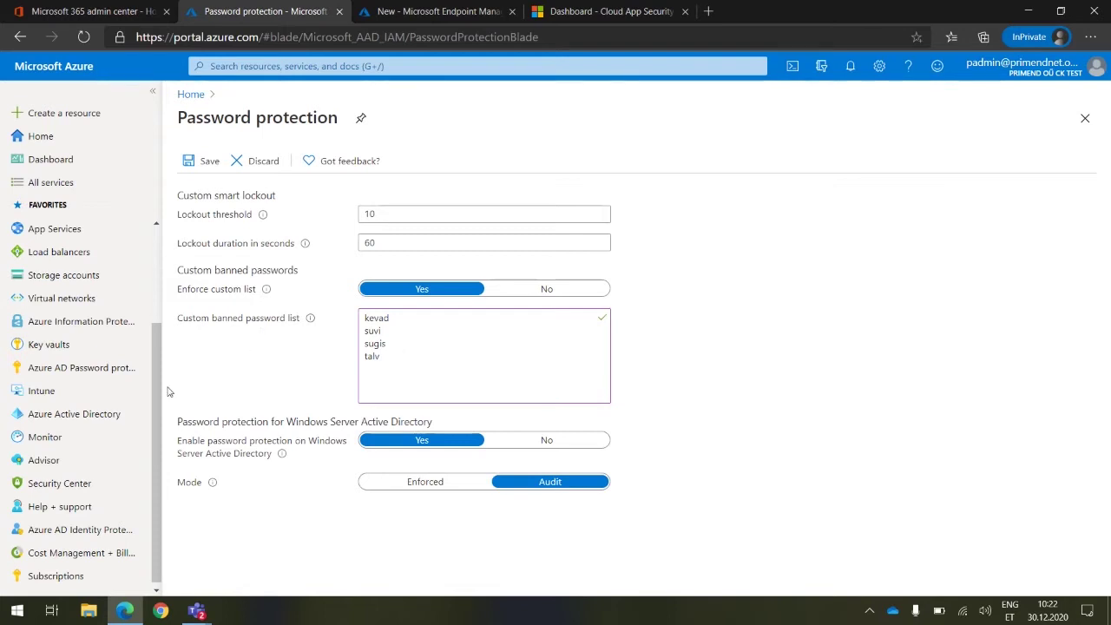
pyautogui.moveTo(72, 417)
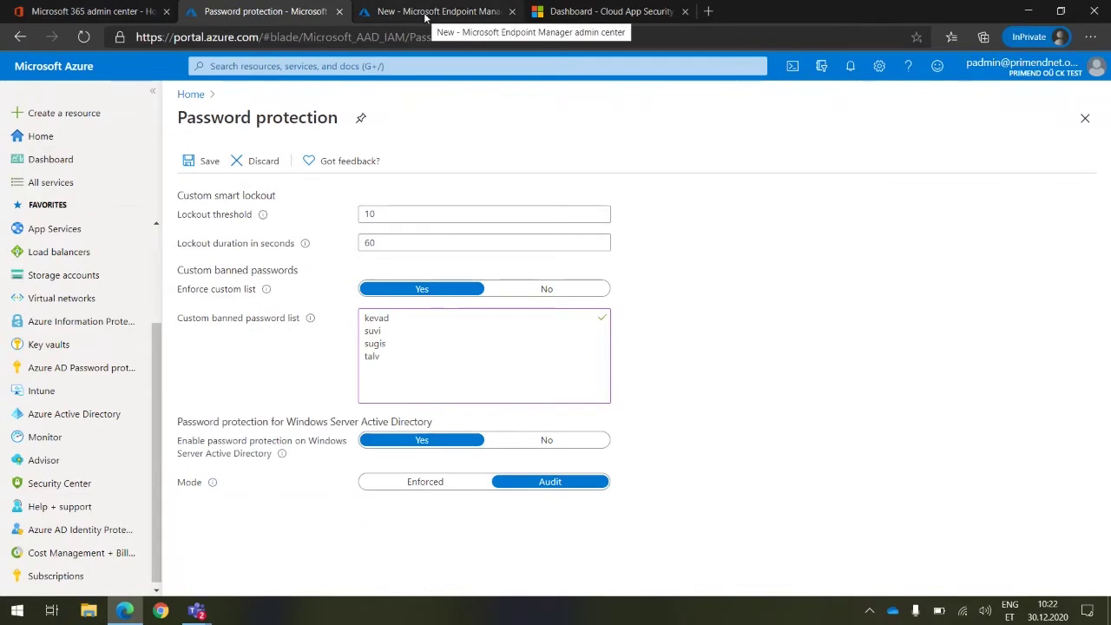
# From the Devices overview, go to the Conditional Access policies list and start a New policy
pyautogui.click(488, 15)
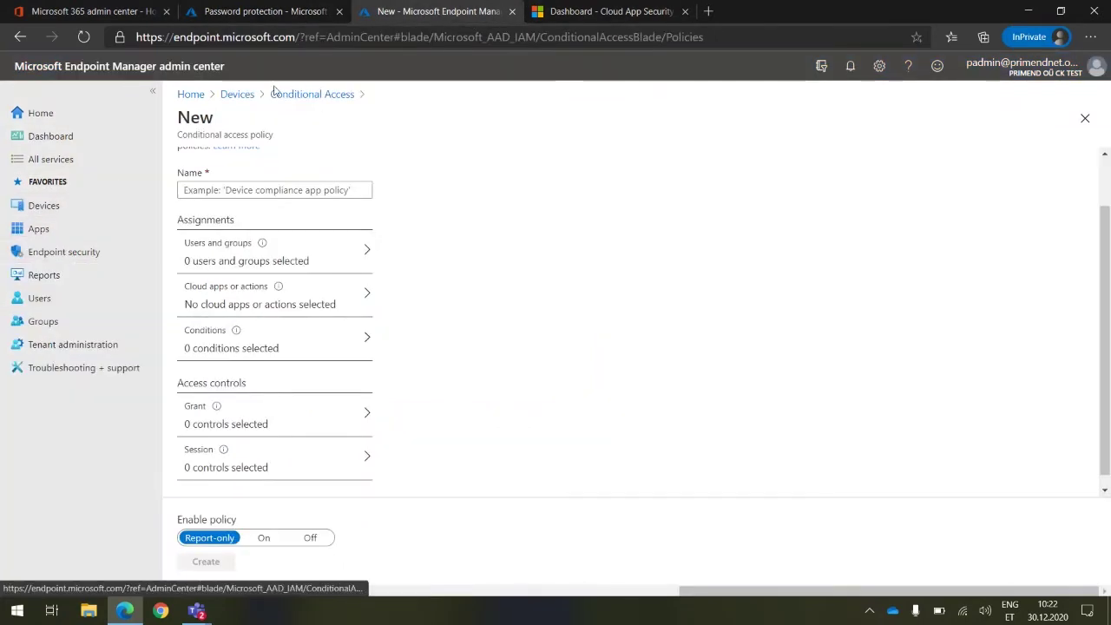
pyautogui.click(246, 94)
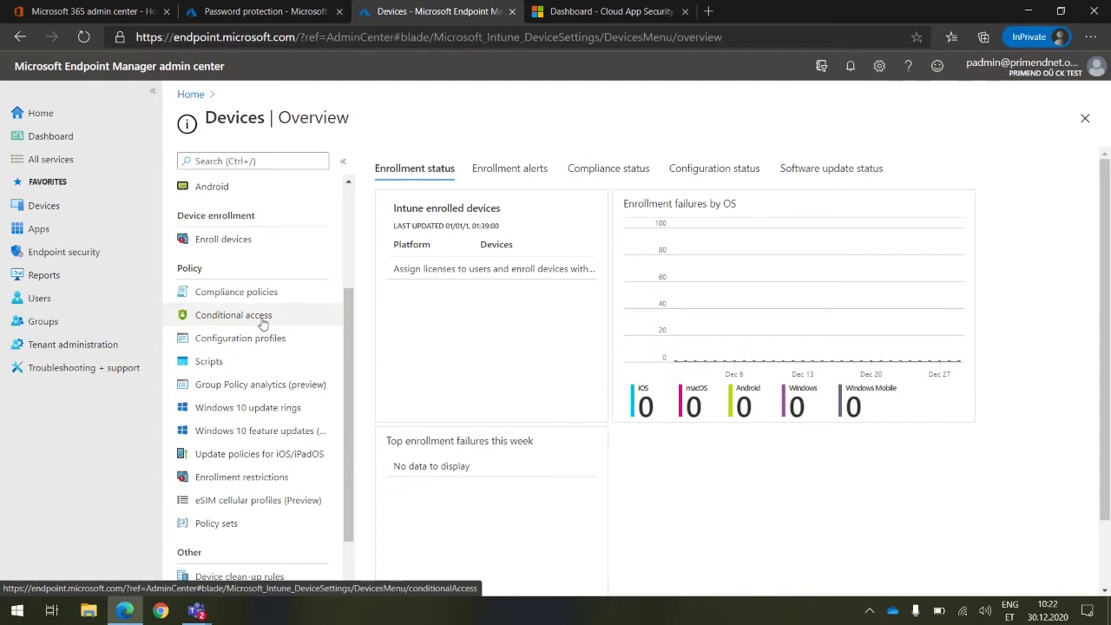
pyautogui.click(263, 322)
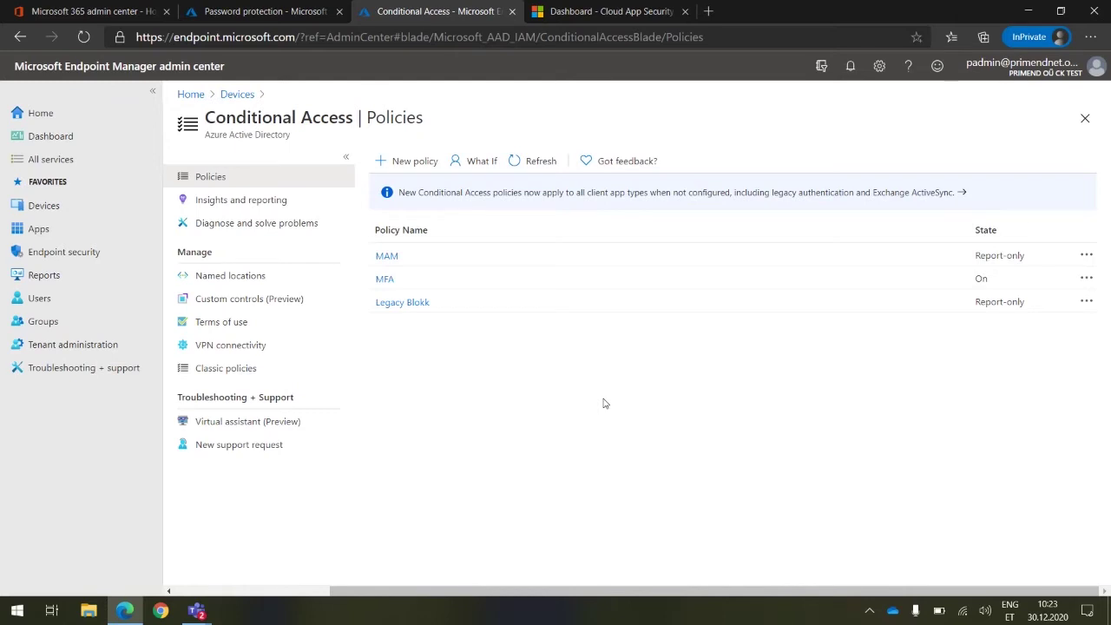
pyautogui.click(404, 163)
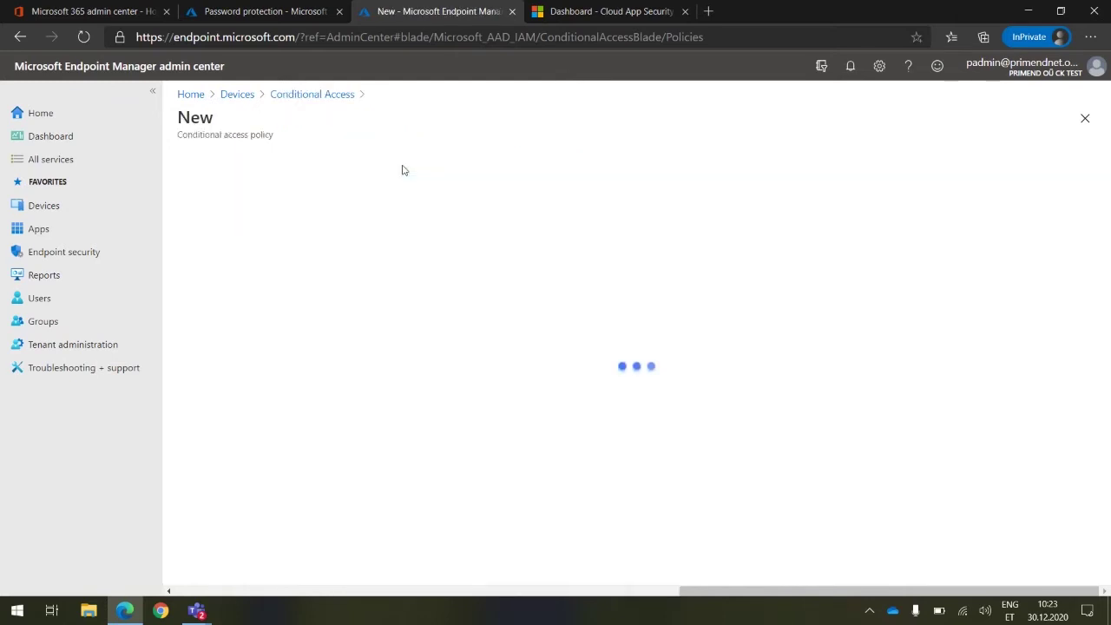
# Look over the new policy's Cloud apps and Conditions options, then return to Password protection
pyautogui.scroll(-2, 458, 298)
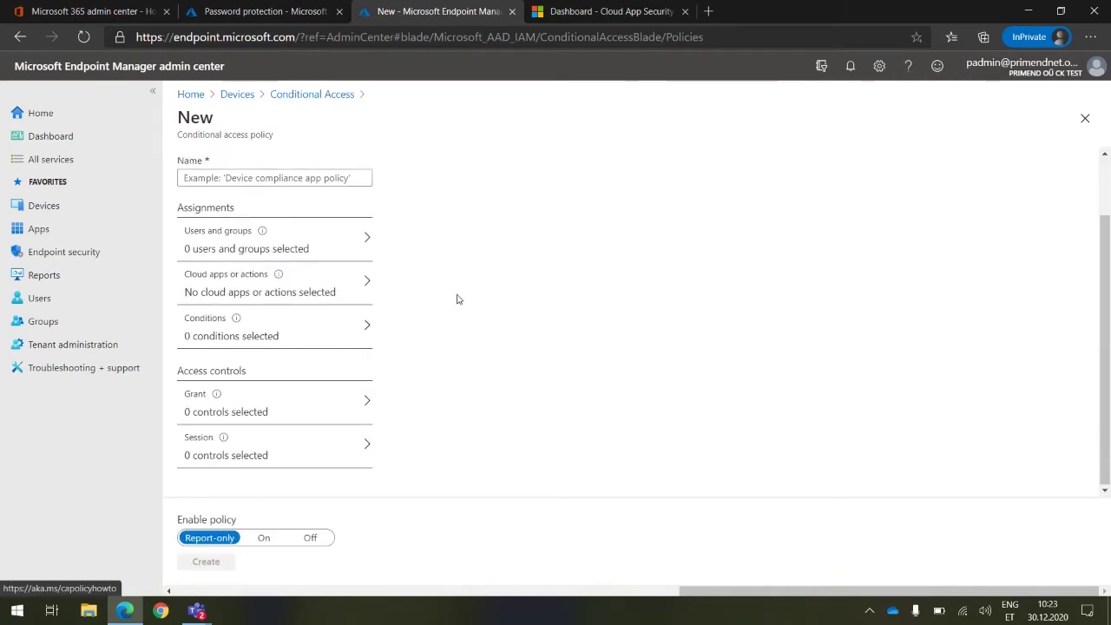
pyautogui.click(281, 330)
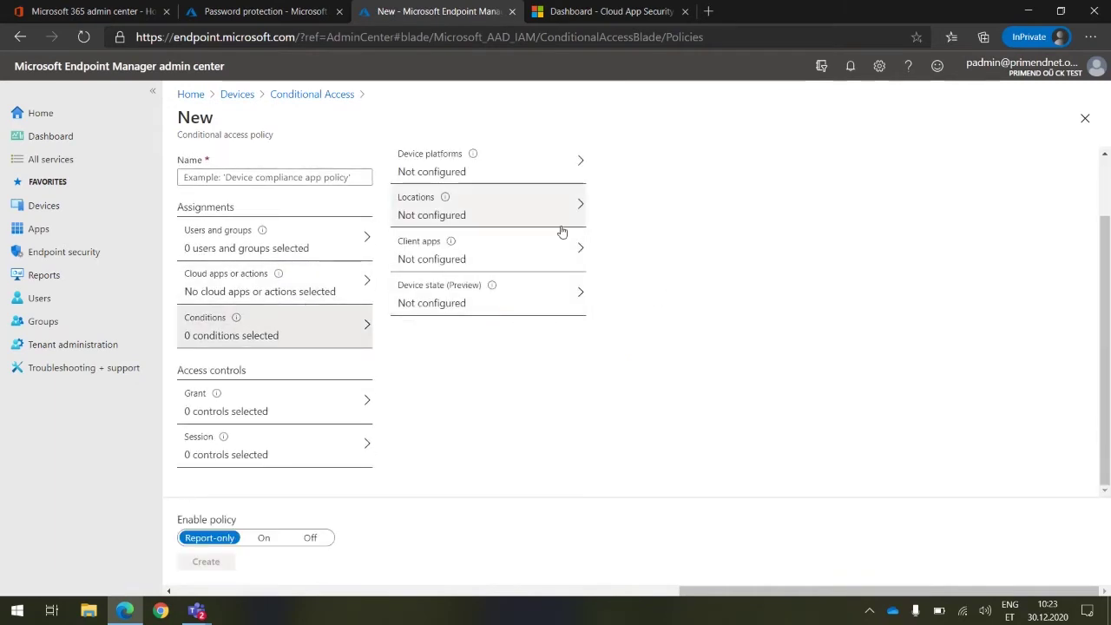
pyautogui.scroll(2, 409, 261)
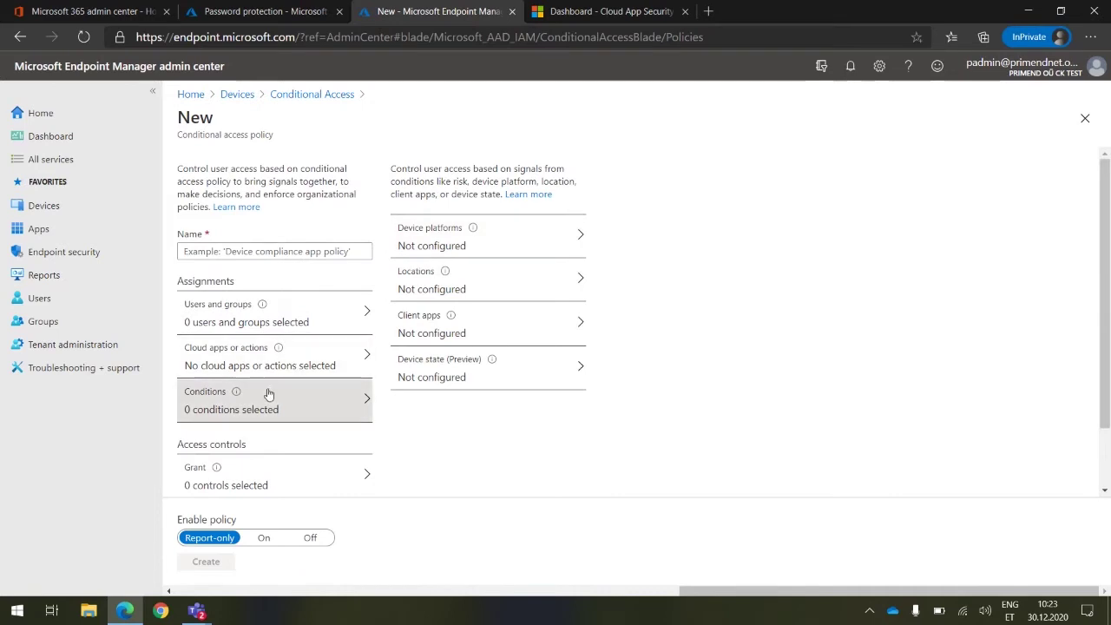
pyautogui.click(303, 366)
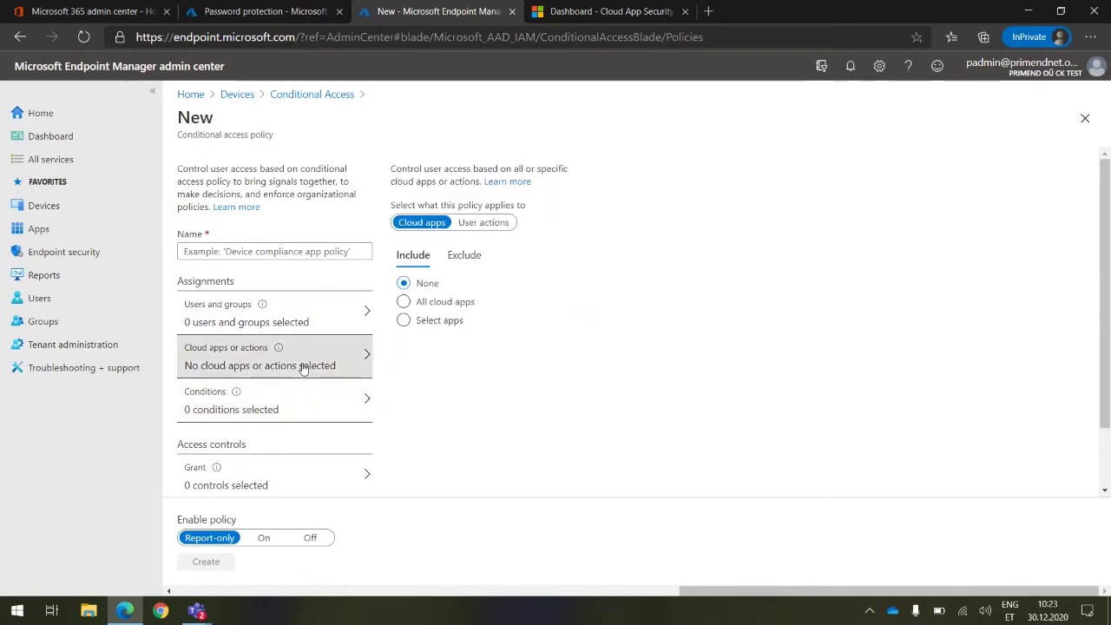
pyautogui.click(268, 415)
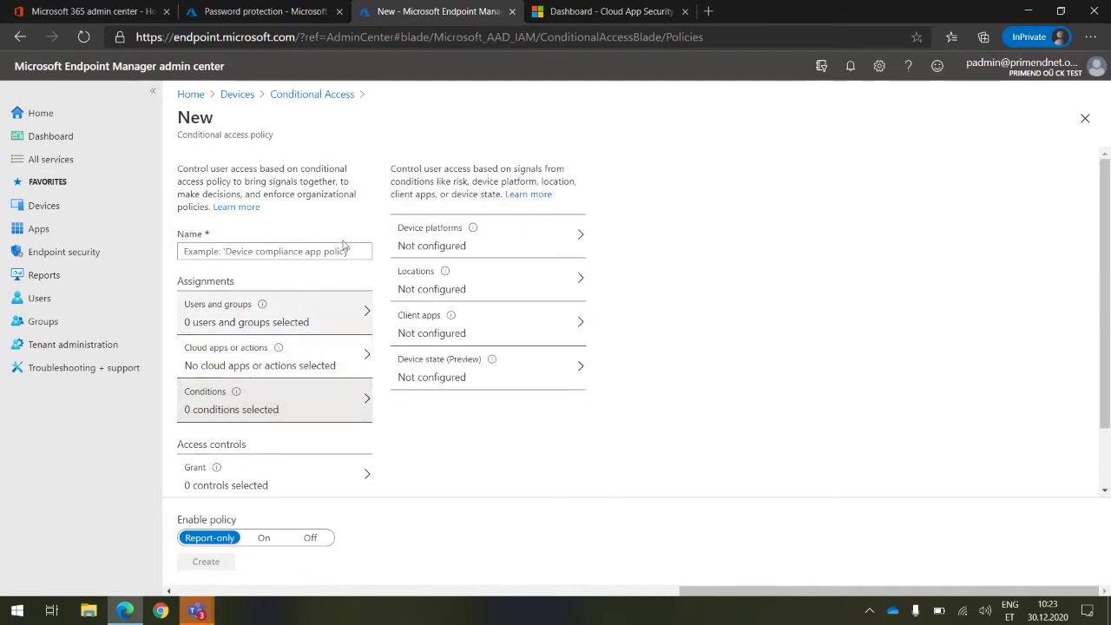
pyautogui.scroll(-2, 327, 265)
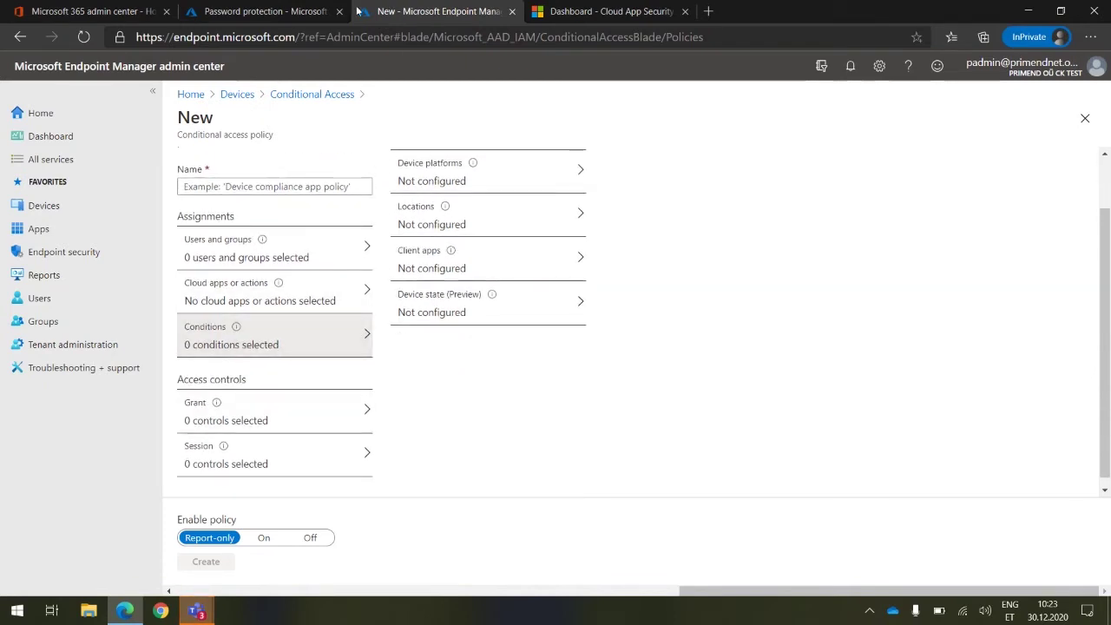
pyautogui.click(276, 12)
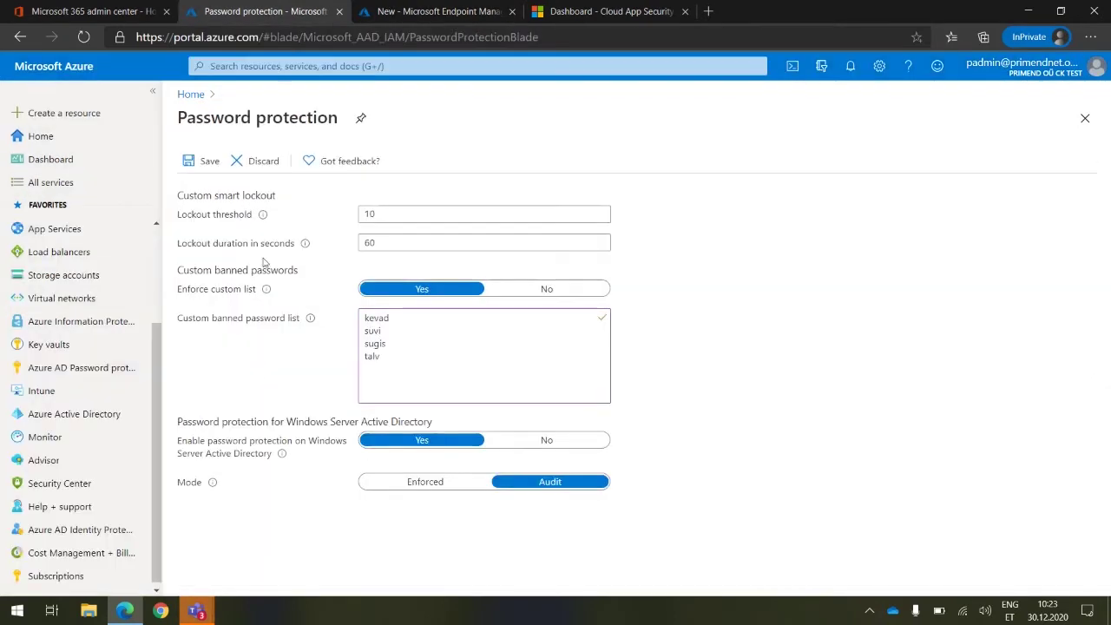
# Start a new Conditional Access policy from Azure Active Directory's Security area, discarding unsaved edits
pyautogui.click(102, 423)
pyautogui.click(627, 117)
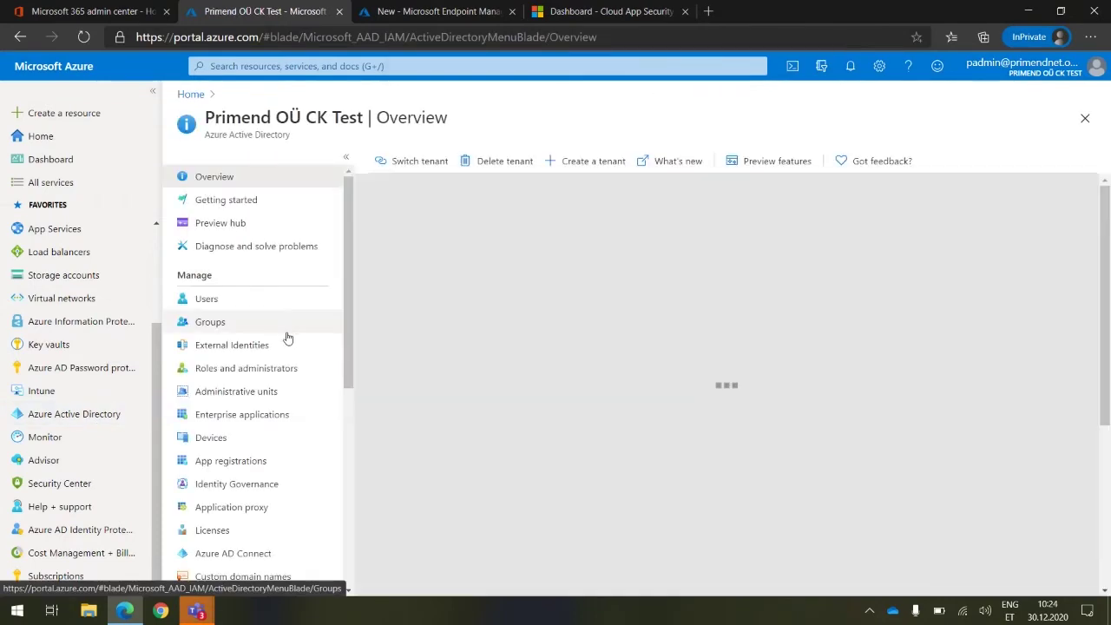
pyautogui.scroll(-3, 274, 382)
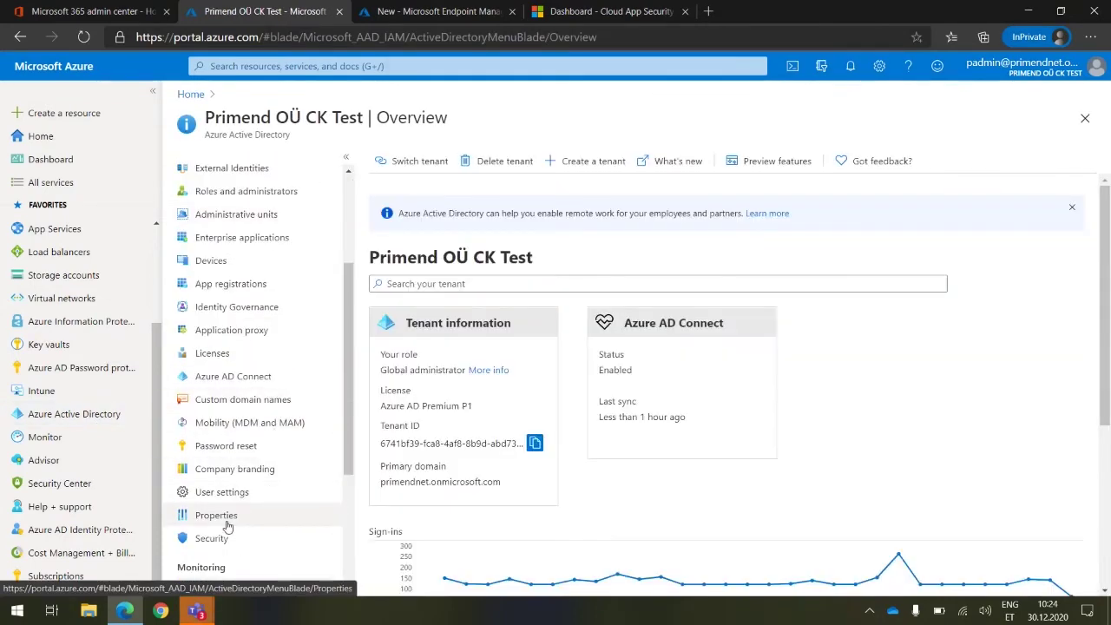
pyautogui.click(217, 538)
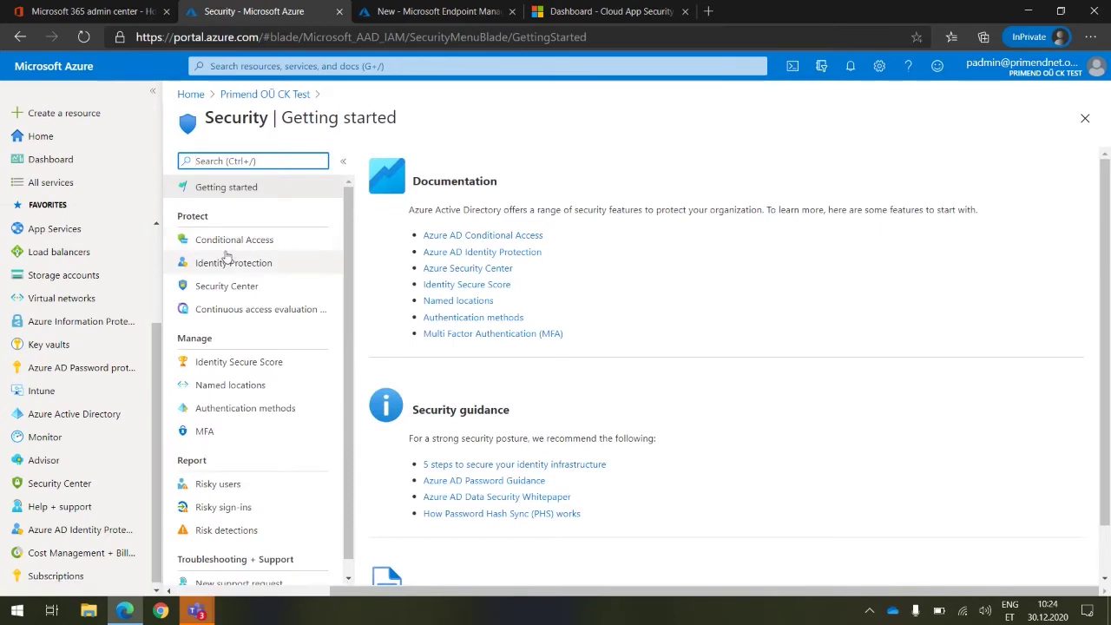
pyautogui.click(236, 245)
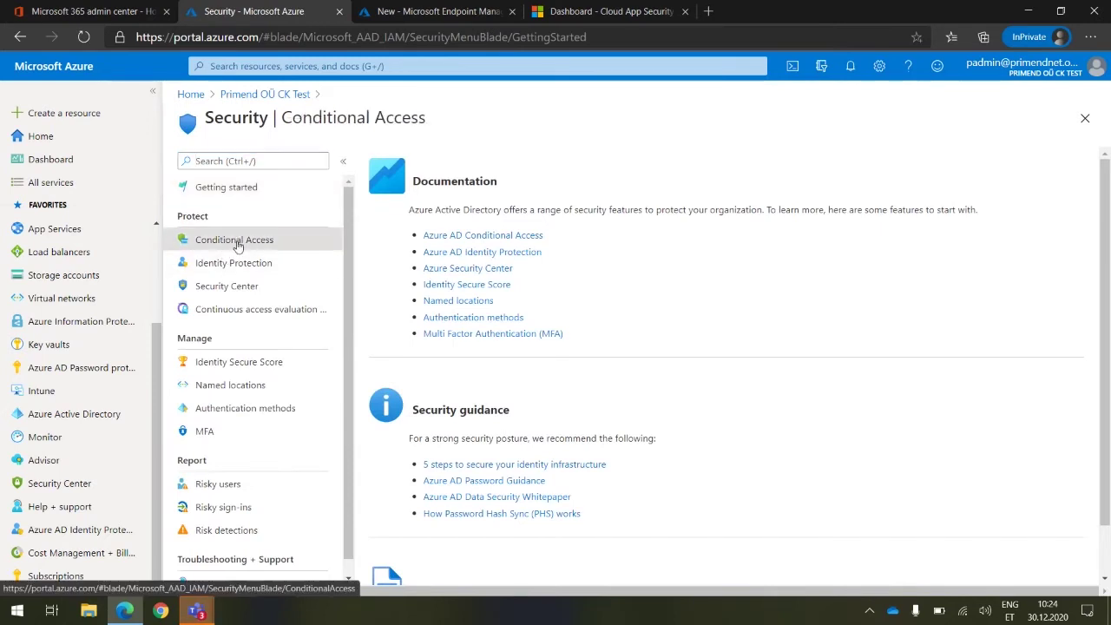
pyautogui.click(427, 170)
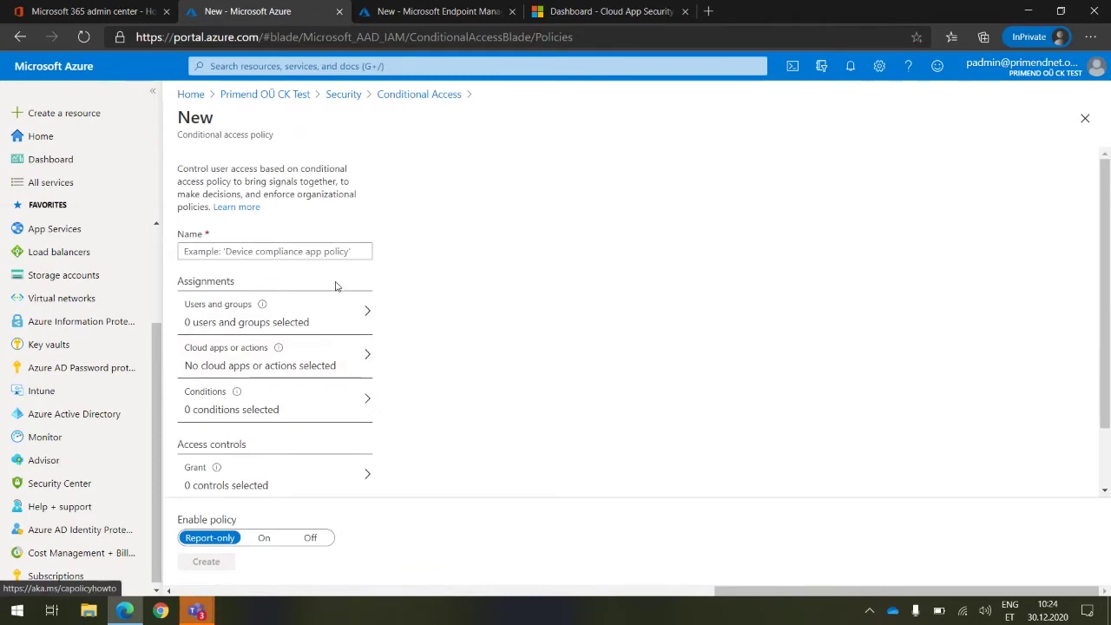
# Review the new policy's Users and groups, Cloud apps and Conditions assignments
pyautogui.click(330, 322)
pyautogui.click(309, 369)
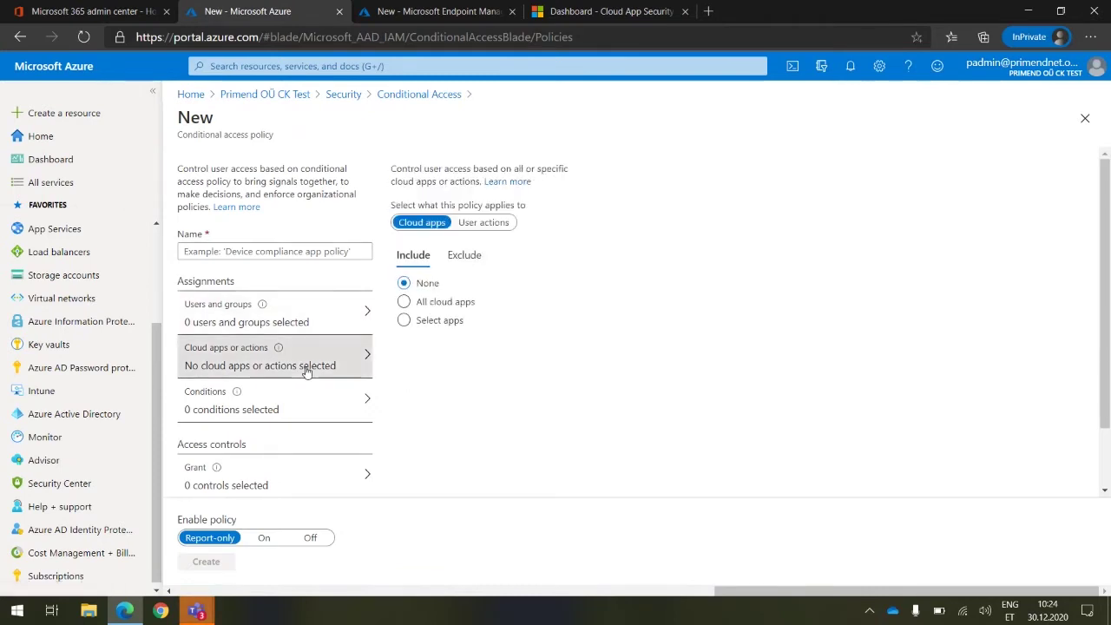
pyautogui.click(310, 392)
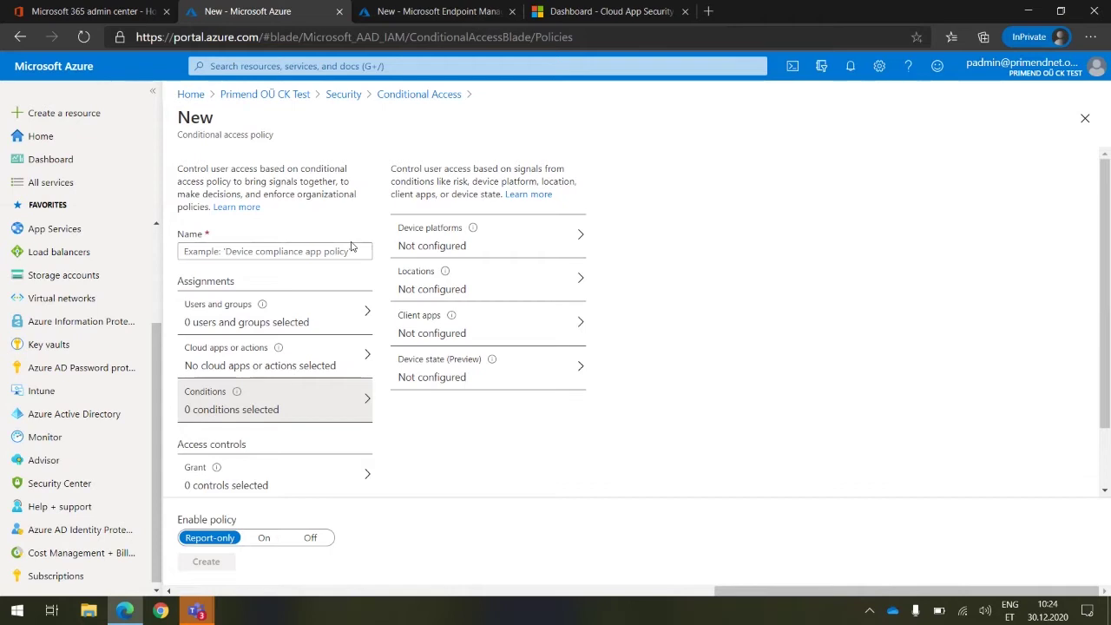
# From the tenant's Properties, set Enable Security defaults to Yes
pyautogui.click(301, 96)
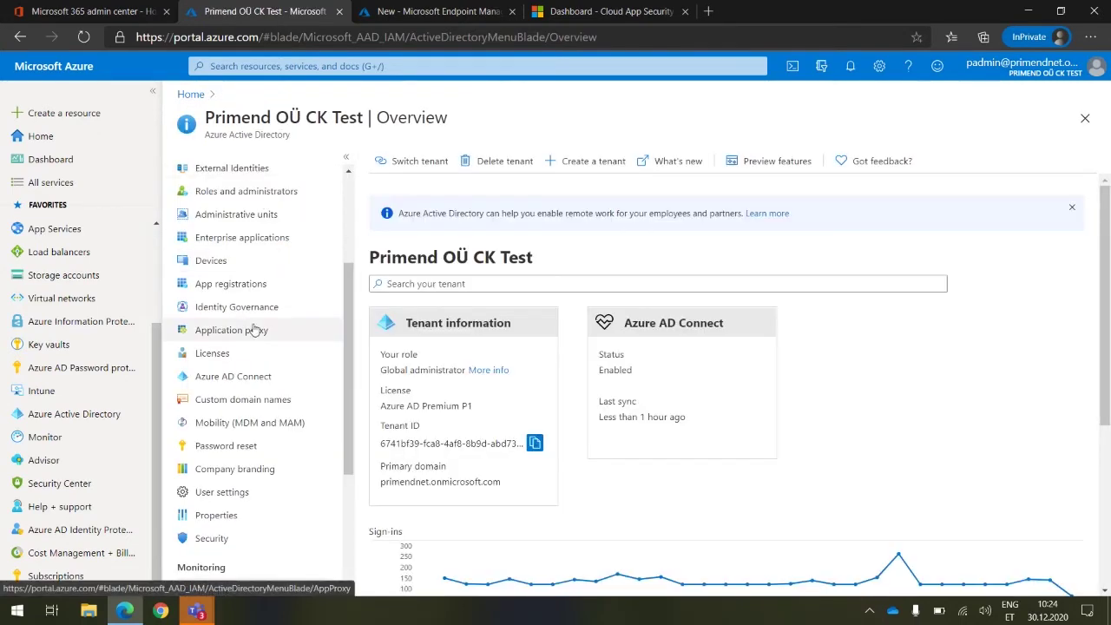
pyautogui.click(212, 538)
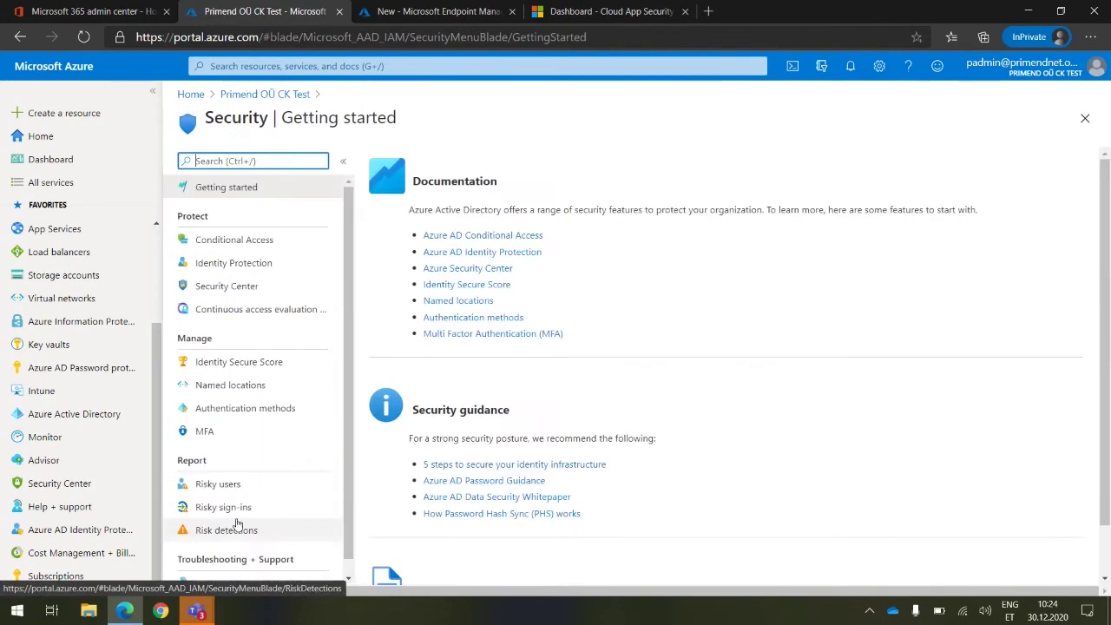
pyautogui.click(250, 96)
pyautogui.scroll(-1, 243, 486)
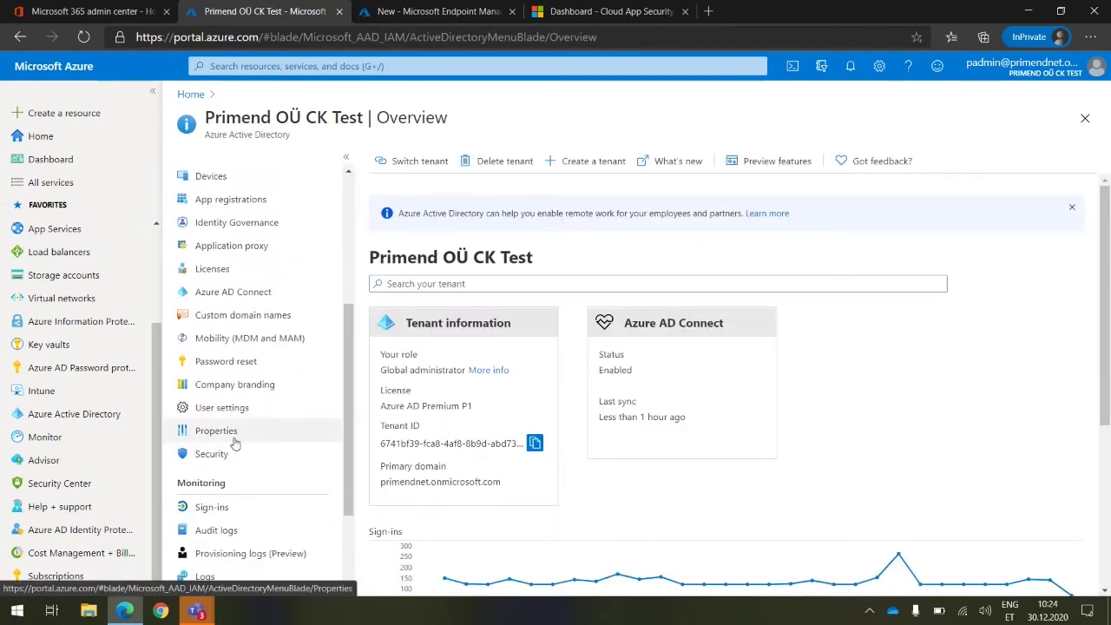
pyautogui.click(217, 430)
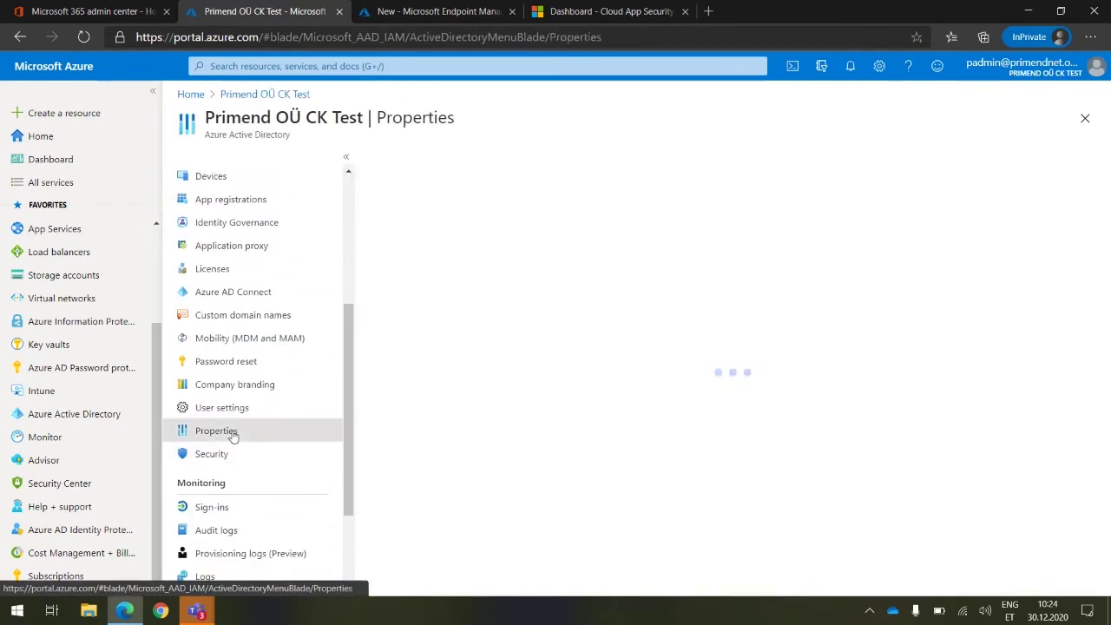
pyautogui.scroll(-1, 547, 443)
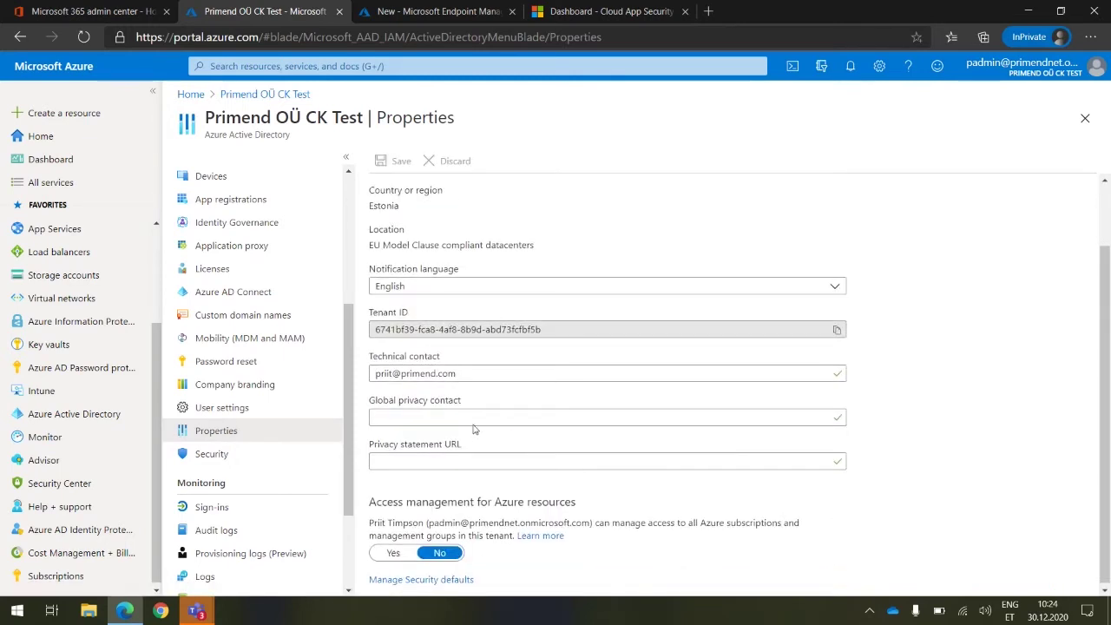
pyautogui.click(424, 579)
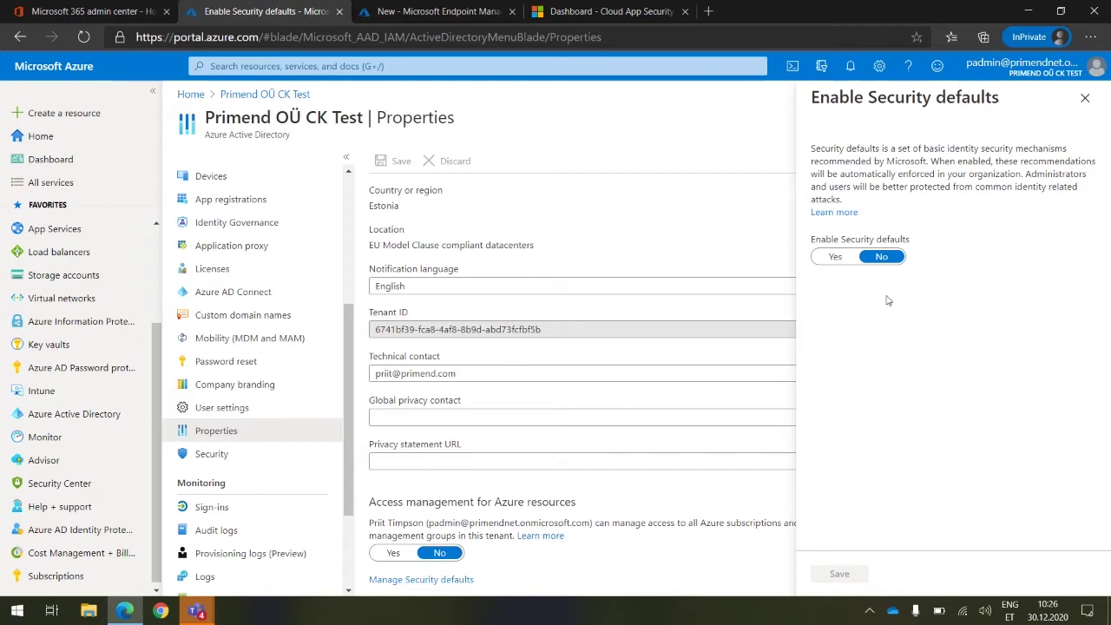
pyautogui.click(839, 257)
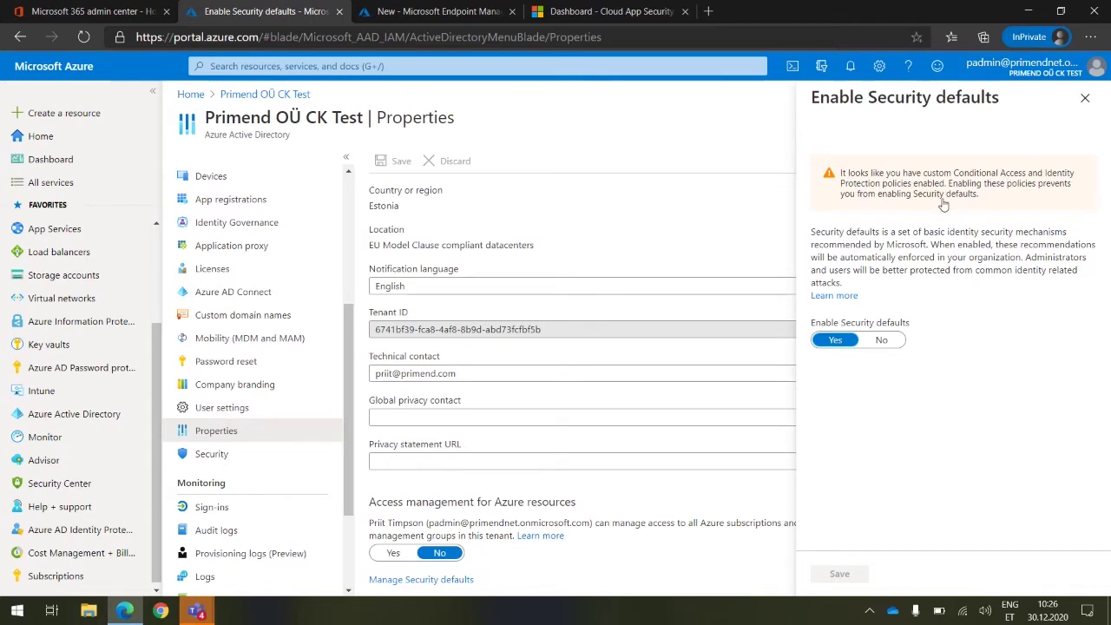
# Set Enable Security defaults back to No
pyautogui.click(872, 343)
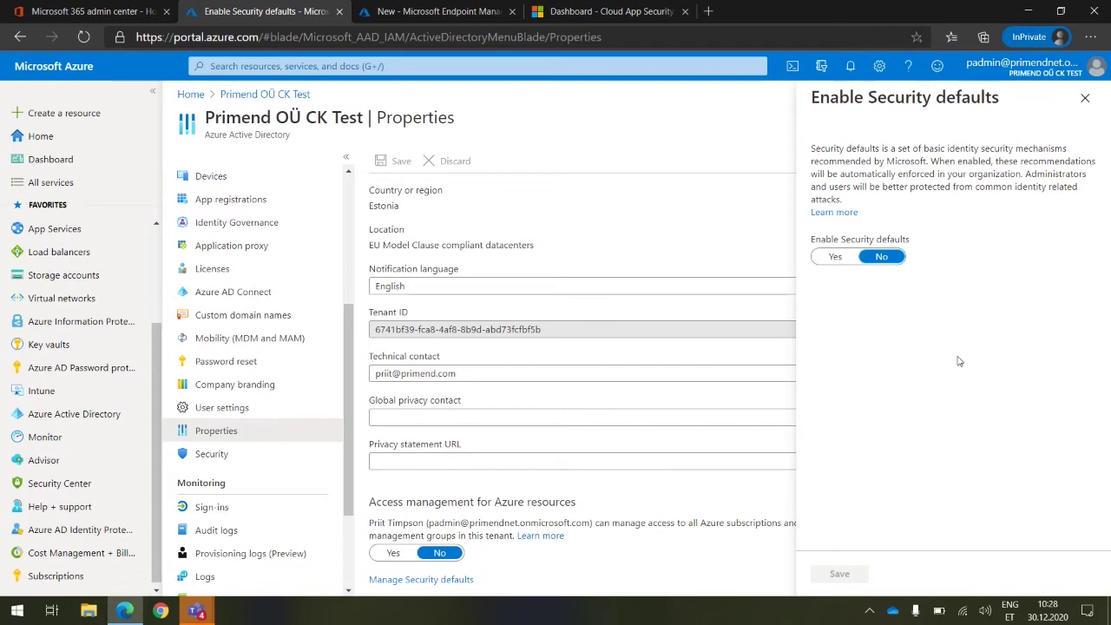
# Close Security defaults and go to Endpoint Manager's Devices > Conditional access > Named locations
pyautogui.click(1091, 112)
pyautogui.click(409, 16)
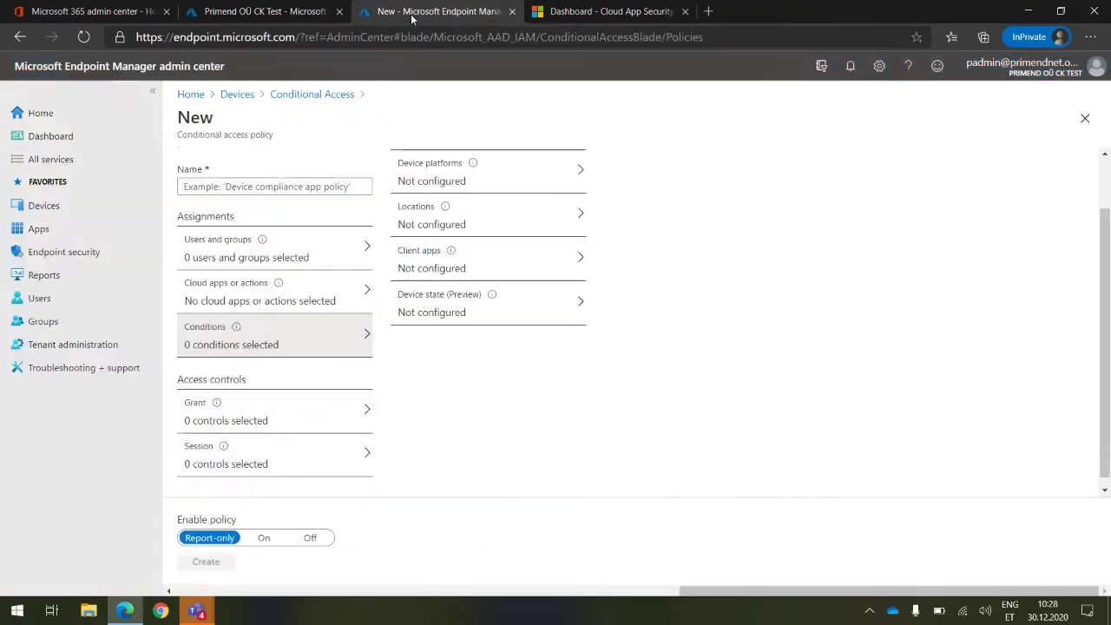
pyautogui.click(237, 94)
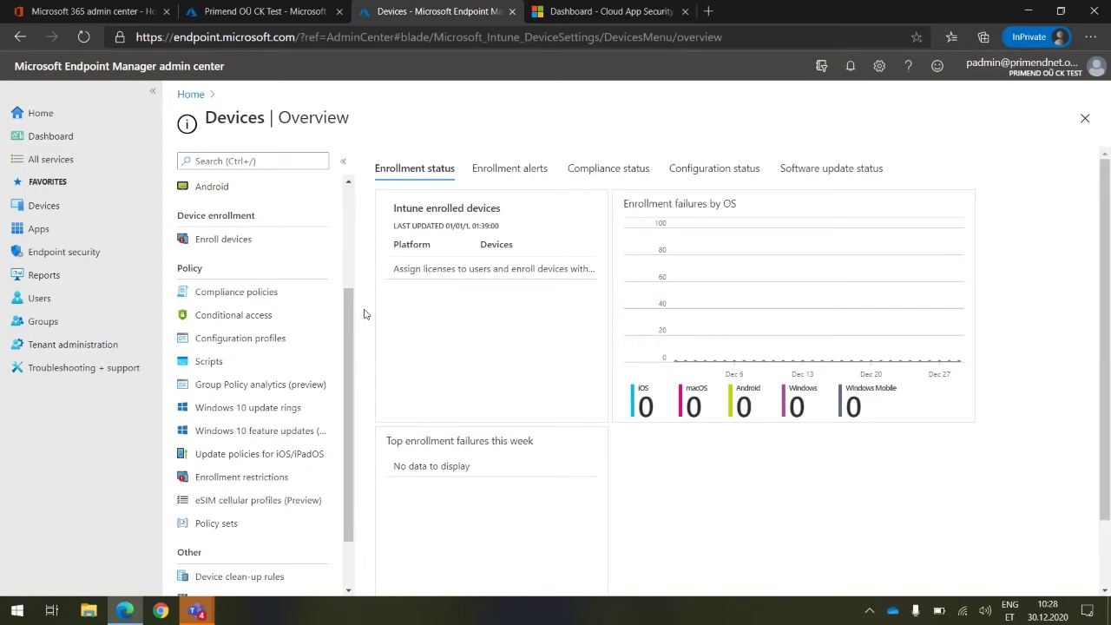
pyautogui.click(234, 316)
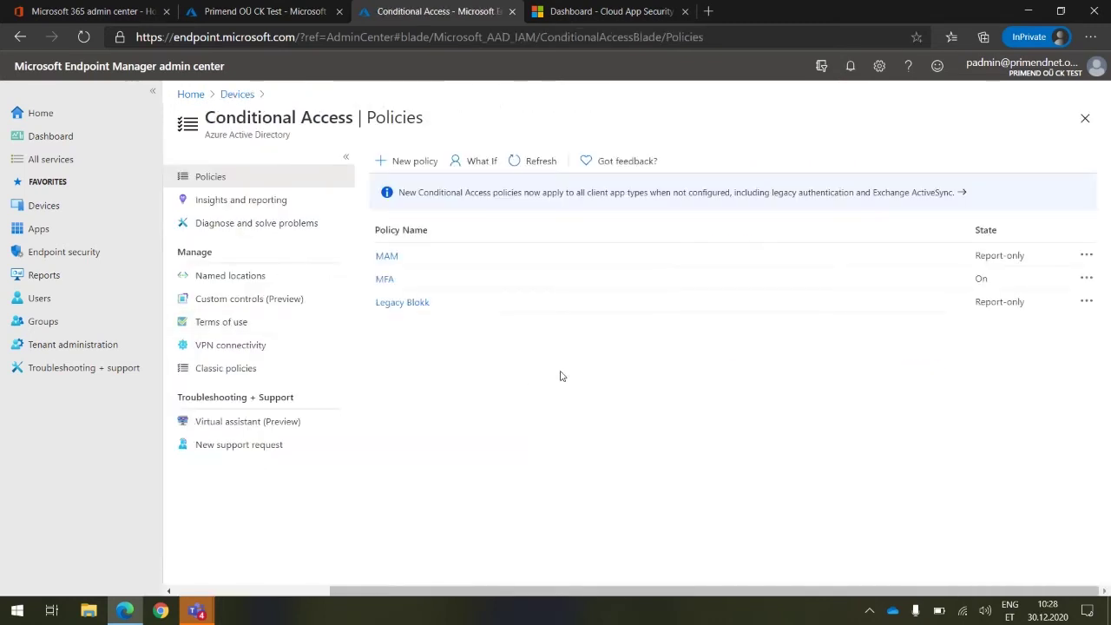
pyautogui.click(237, 279)
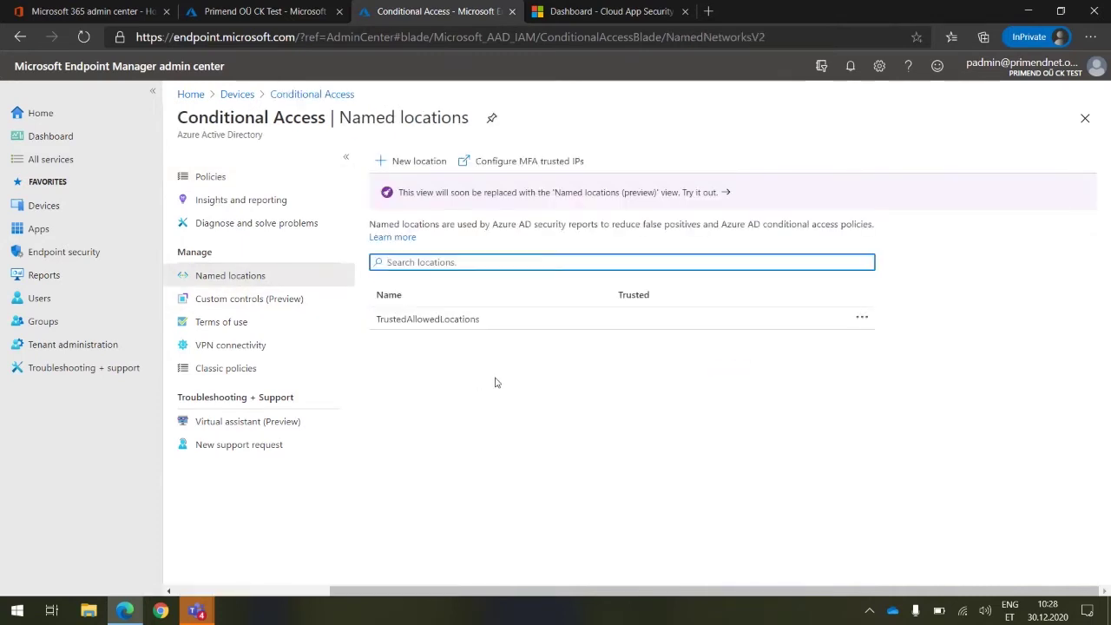
# Start a new named location from the Named locations blade
pyautogui.click(410, 163)
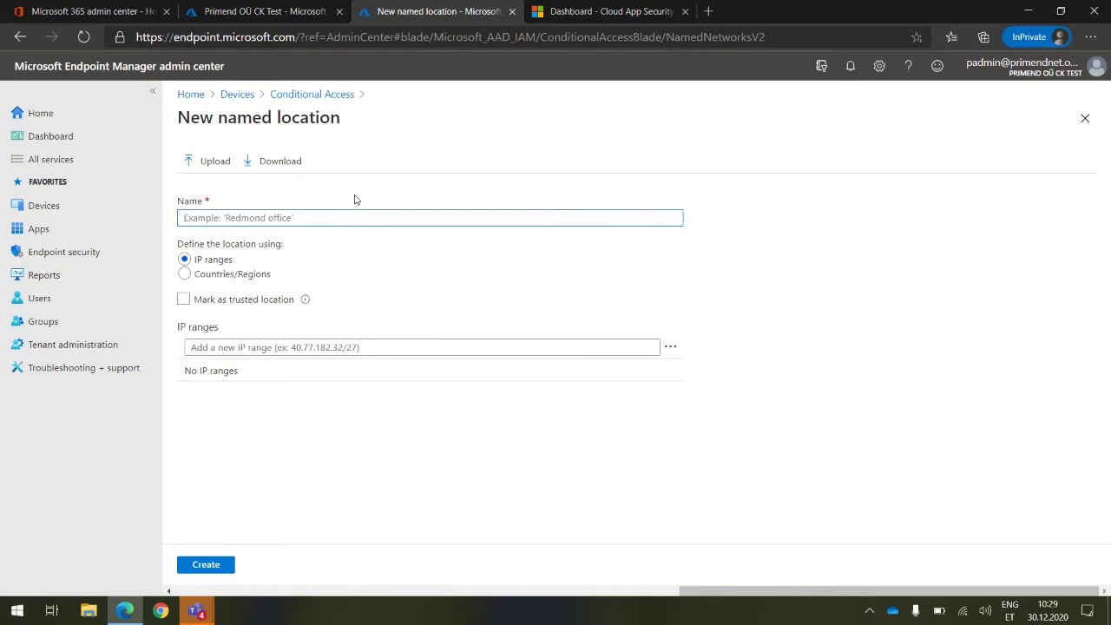
# Name the location UsaldusMaad, define it by countries/regions, and select Estonia
pyautogui.write('N')
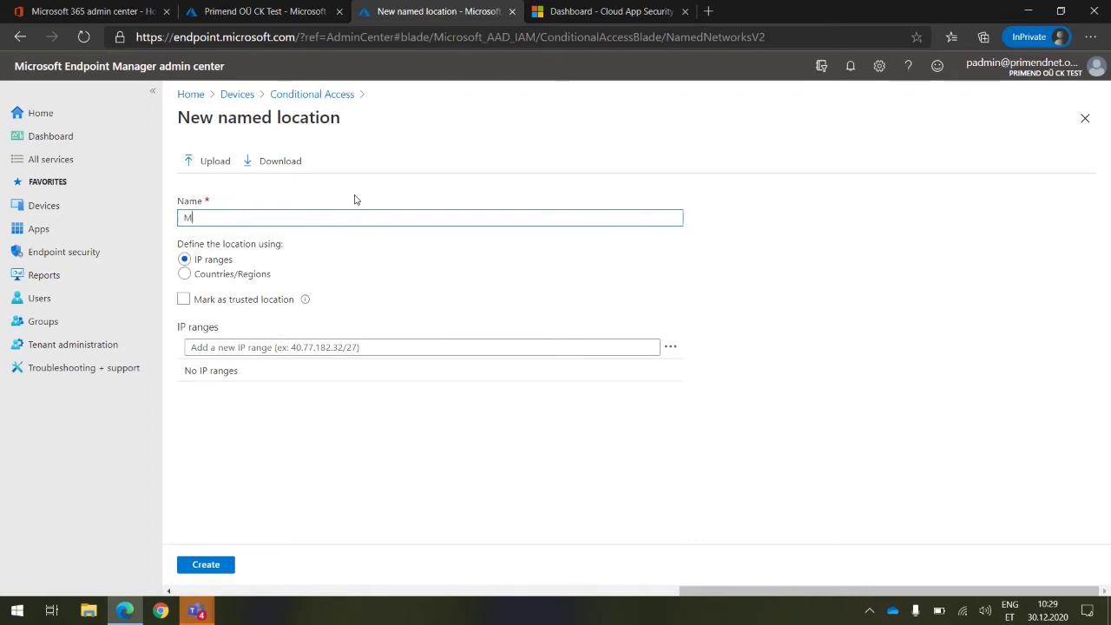
pyautogui.write('imi')
pyautogui.press('BackSpace')
pyautogui.press('BackSpace')
pyautogui.press('BackSpace')
pyautogui.press('BackSpace')
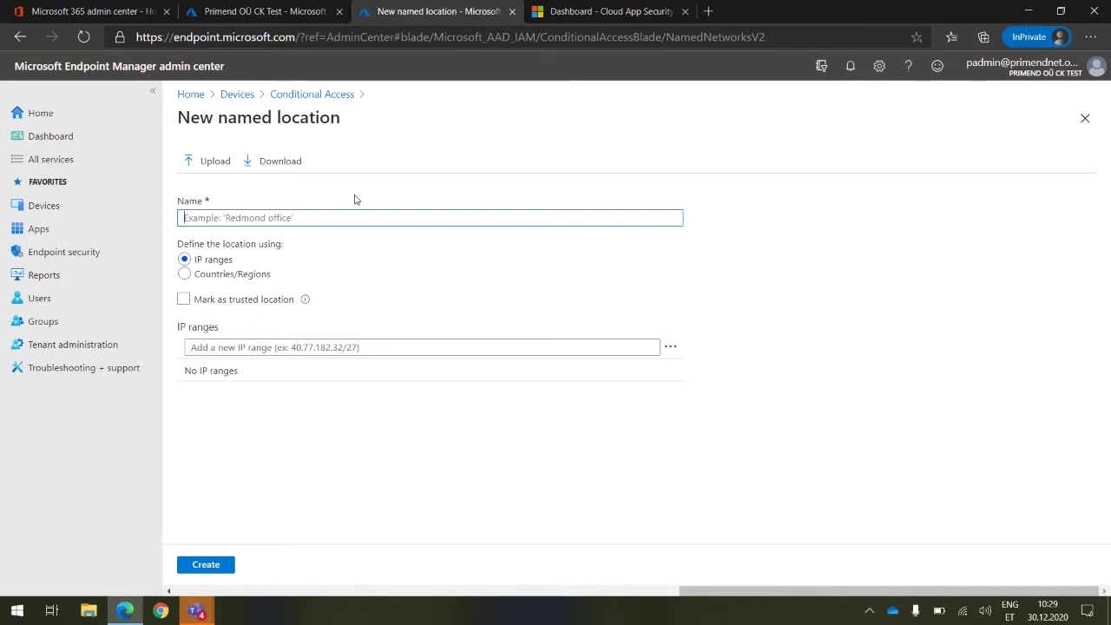
pyautogui.write('UsaldusMaad')
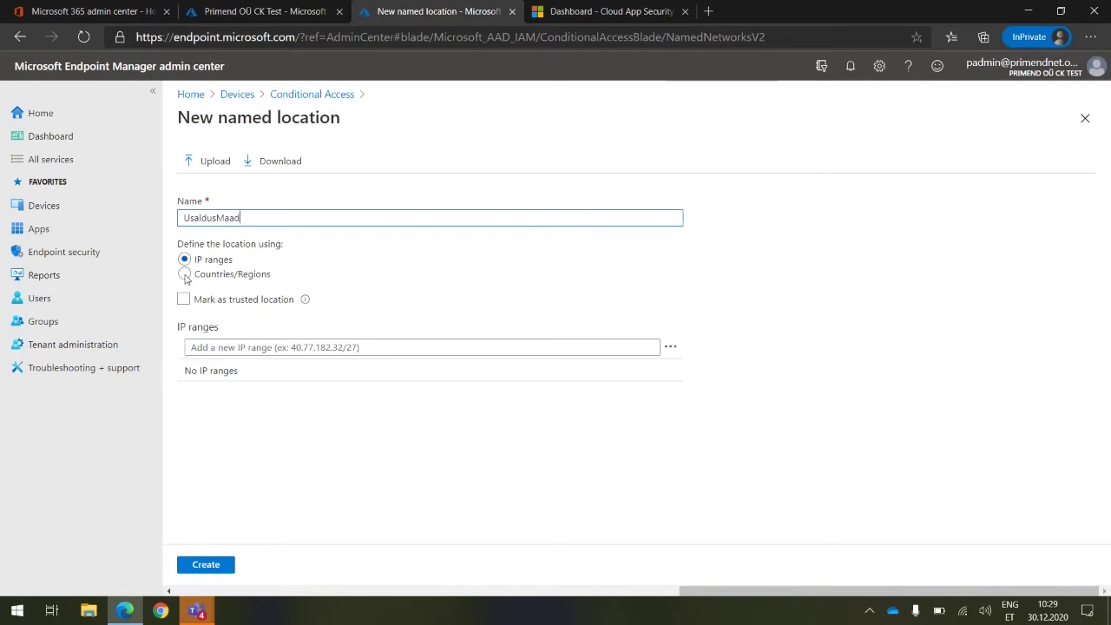
pyautogui.click(185, 275)
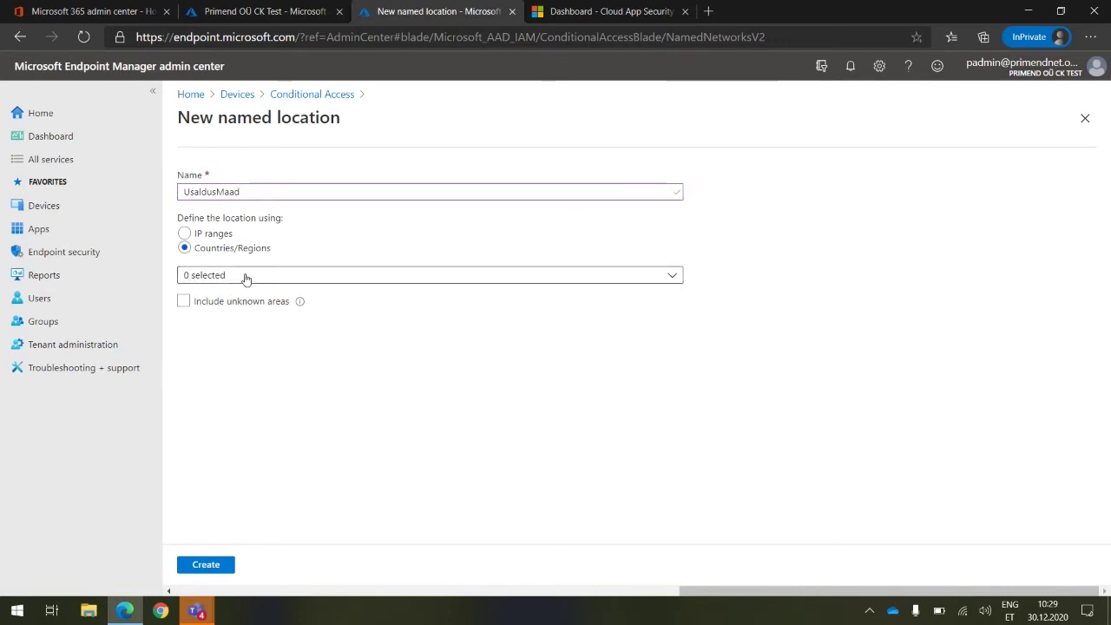
pyautogui.click(245, 277)
pyautogui.scroll(-10, 287, 382)
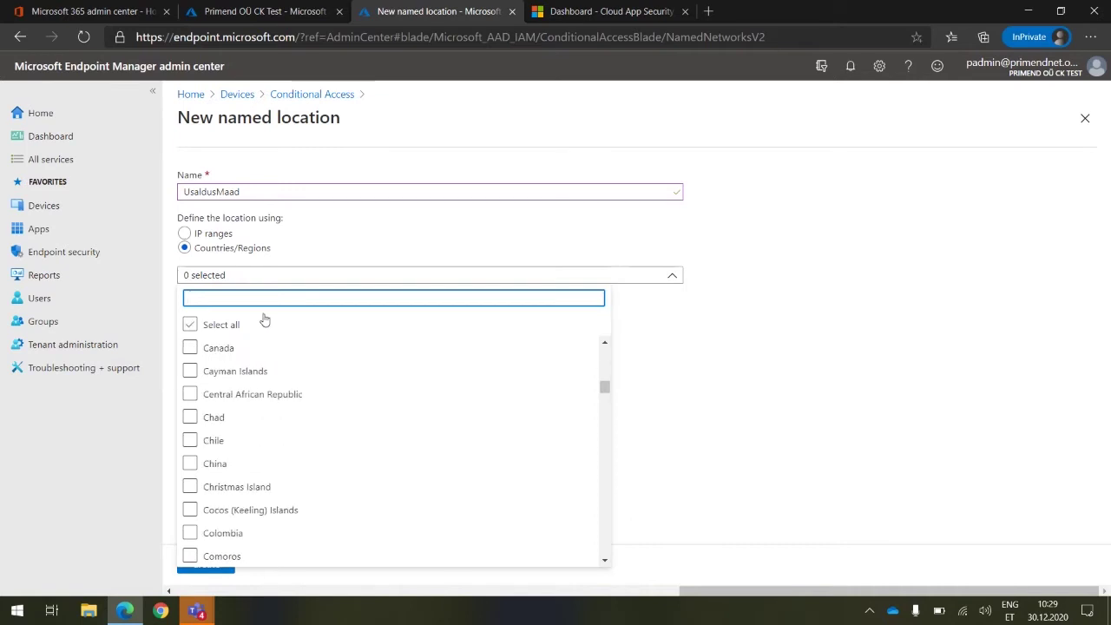
pyautogui.write('e')
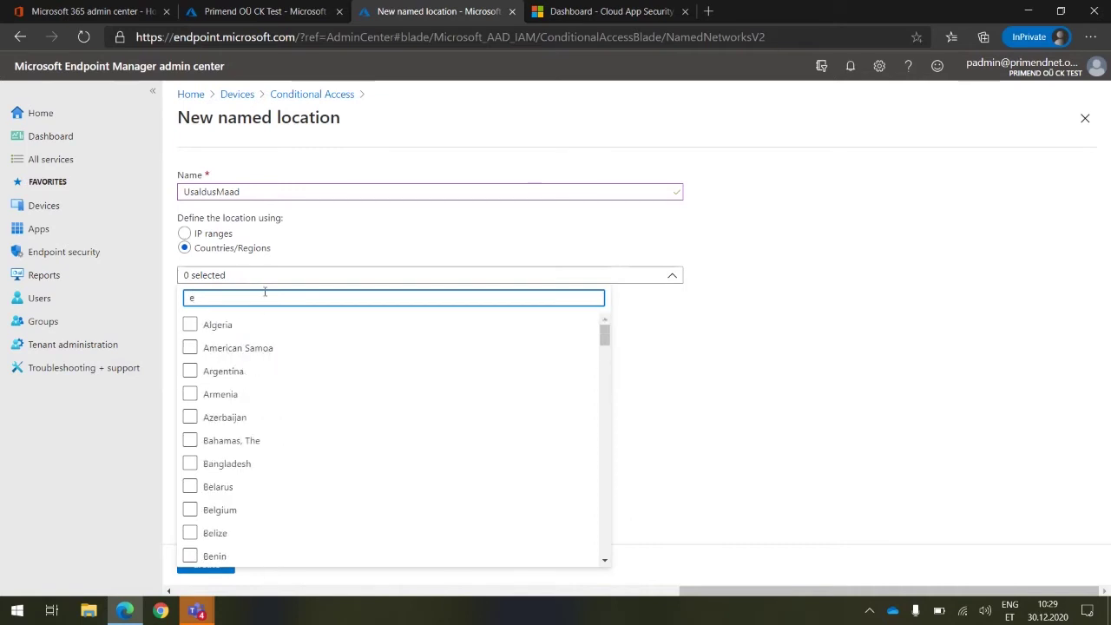
pyautogui.write('st')
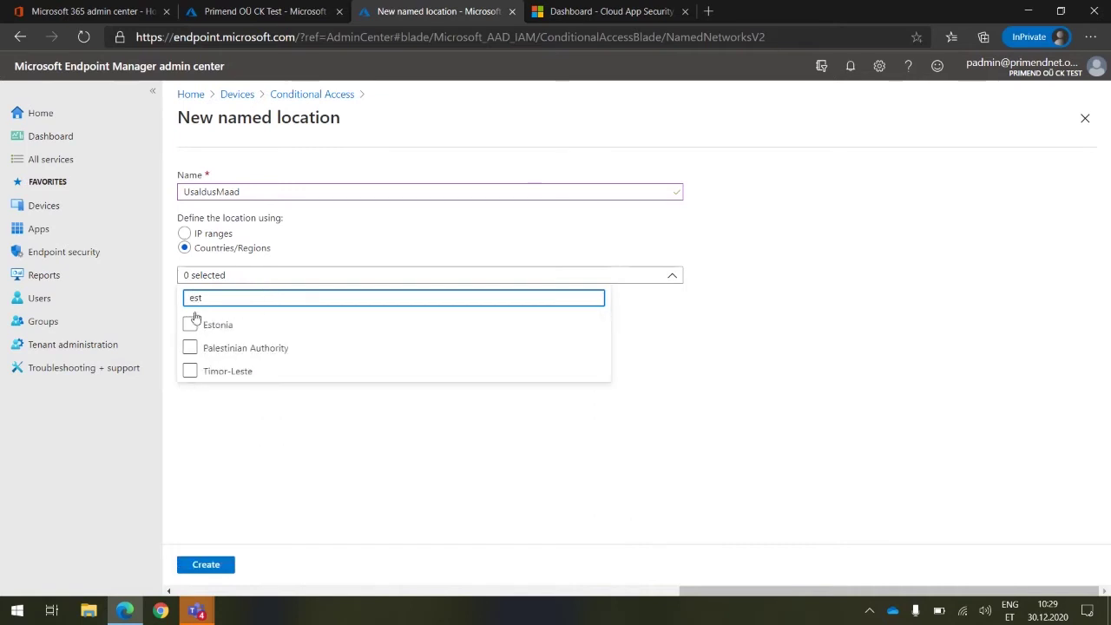
pyautogui.click(190, 324)
pyautogui.click(154, 296)
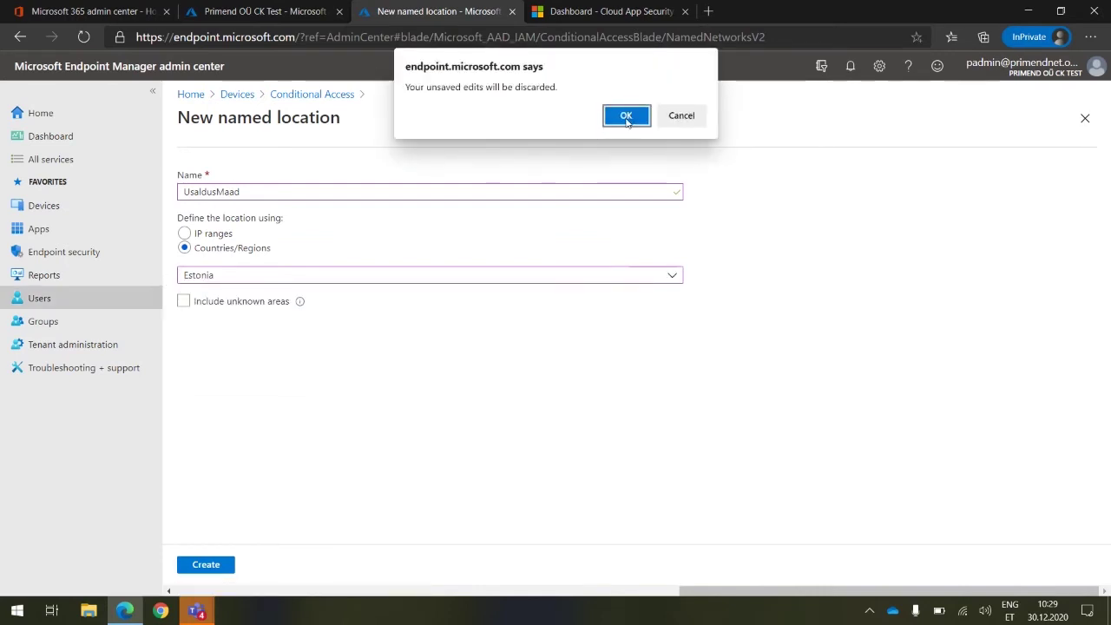
pyautogui.click(677, 116)
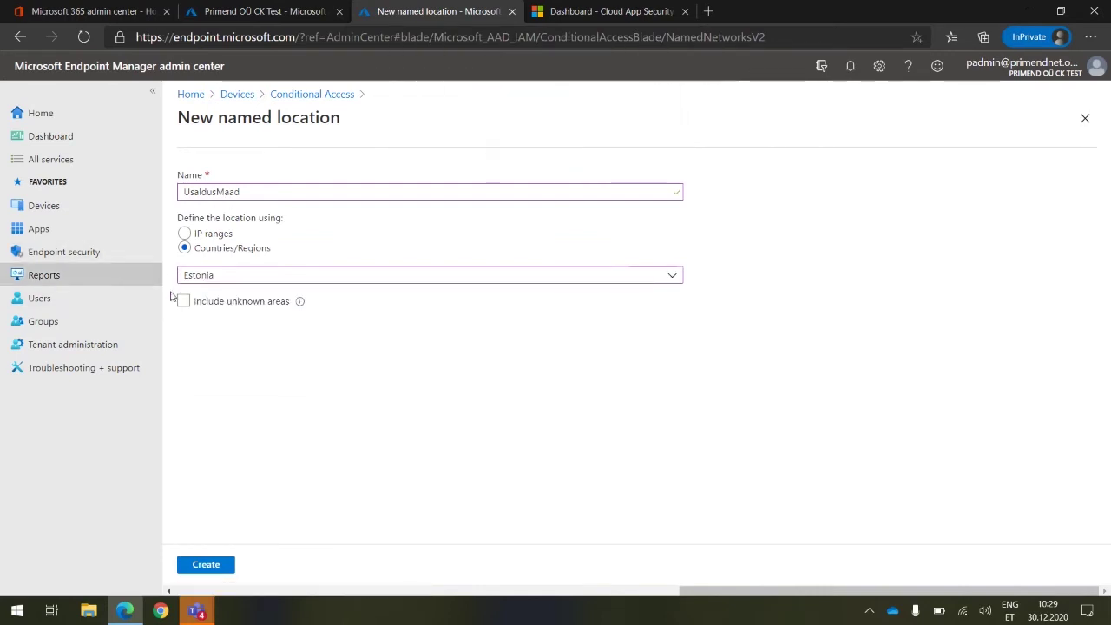
# Add Latvia and Lithuania to the selected countries and create the named location
pyautogui.click(252, 289)
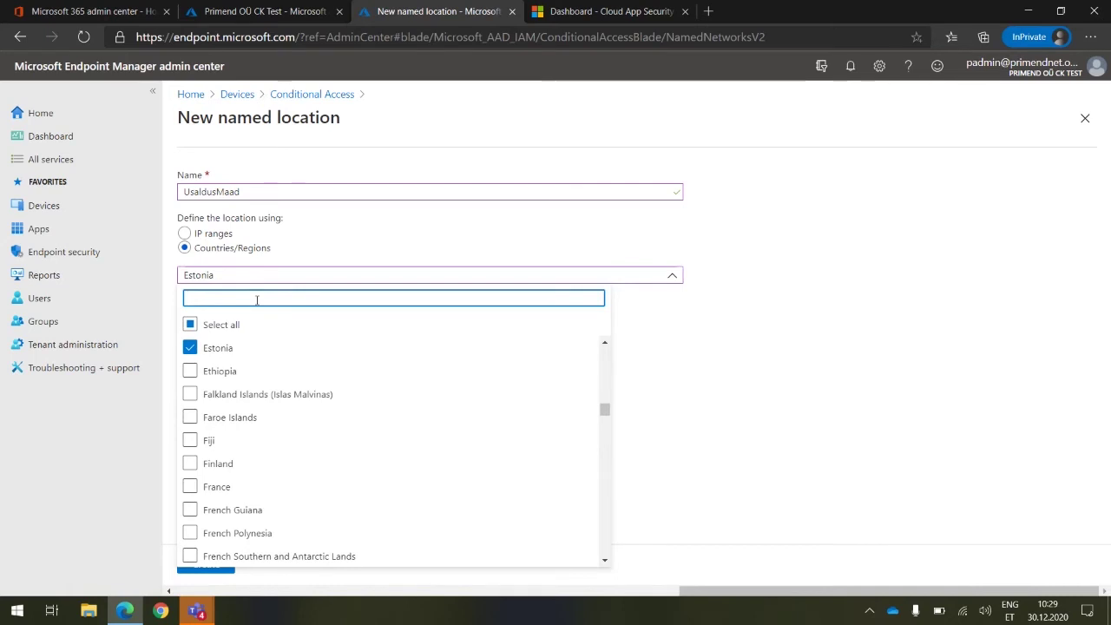
pyautogui.write('lat')
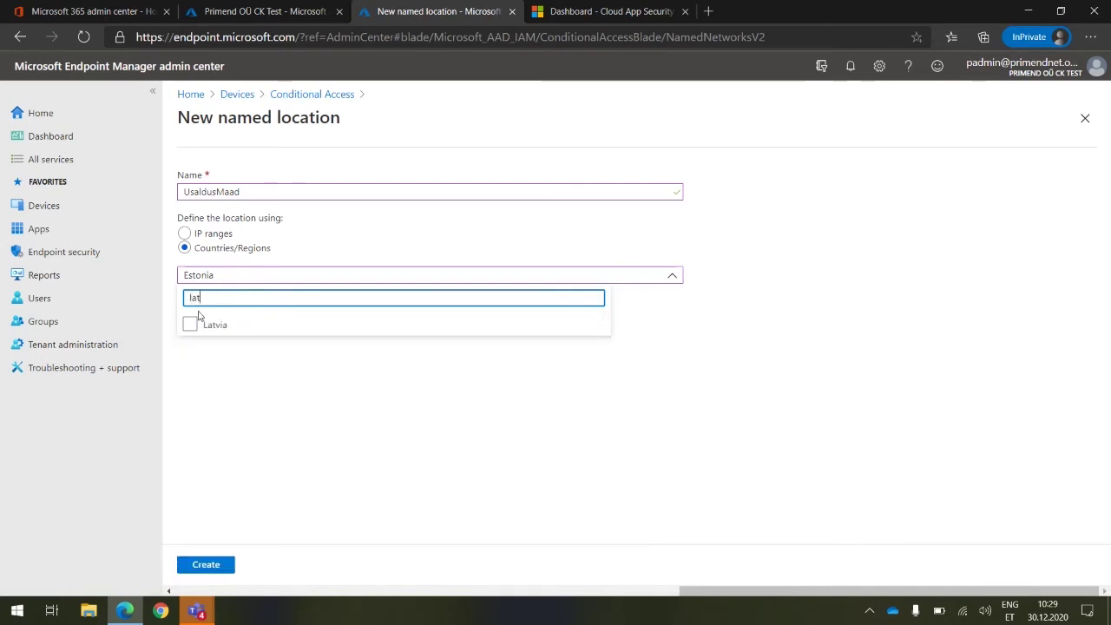
pyautogui.click(191, 324)
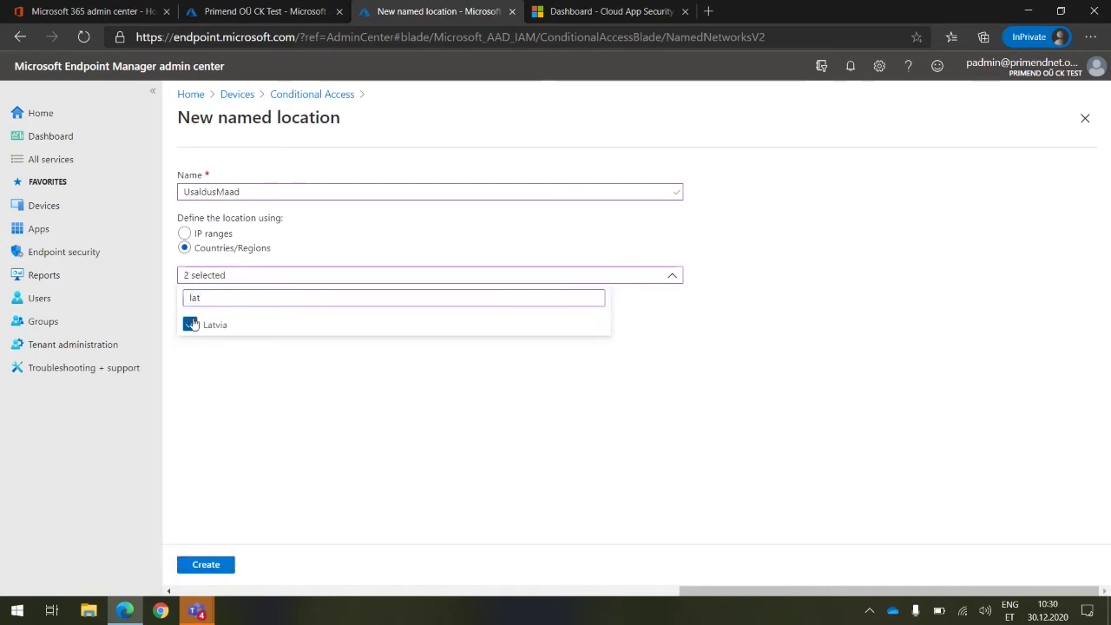
pyautogui.doubleClick(238, 297)
pyautogui.press('BackSpace')
pyautogui.write('li')
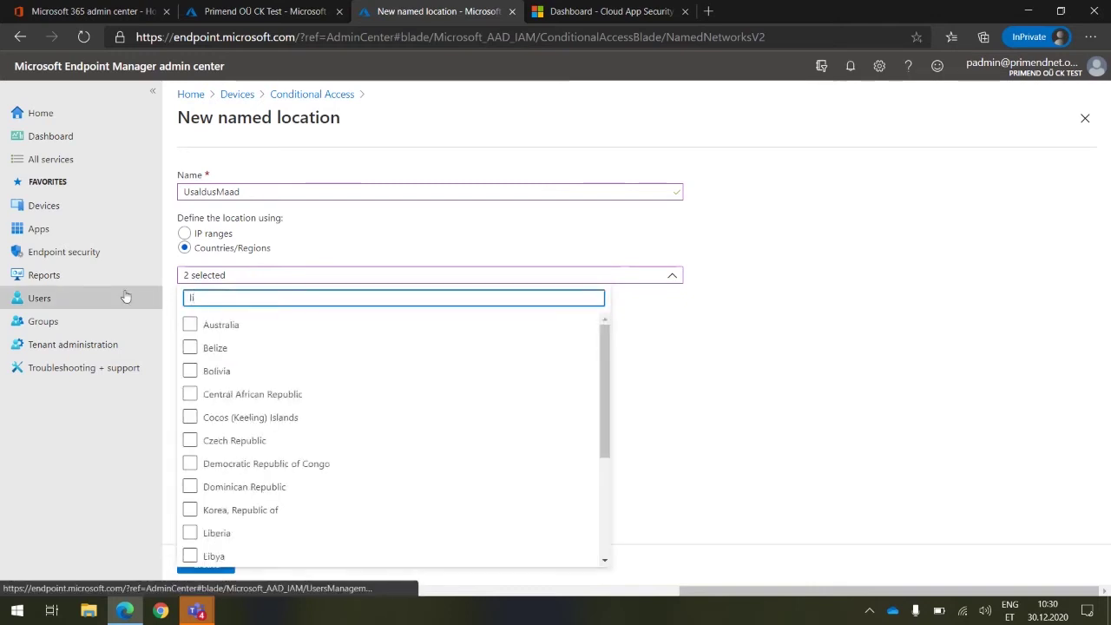
pyautogui.scroll(-2, 240, 424)
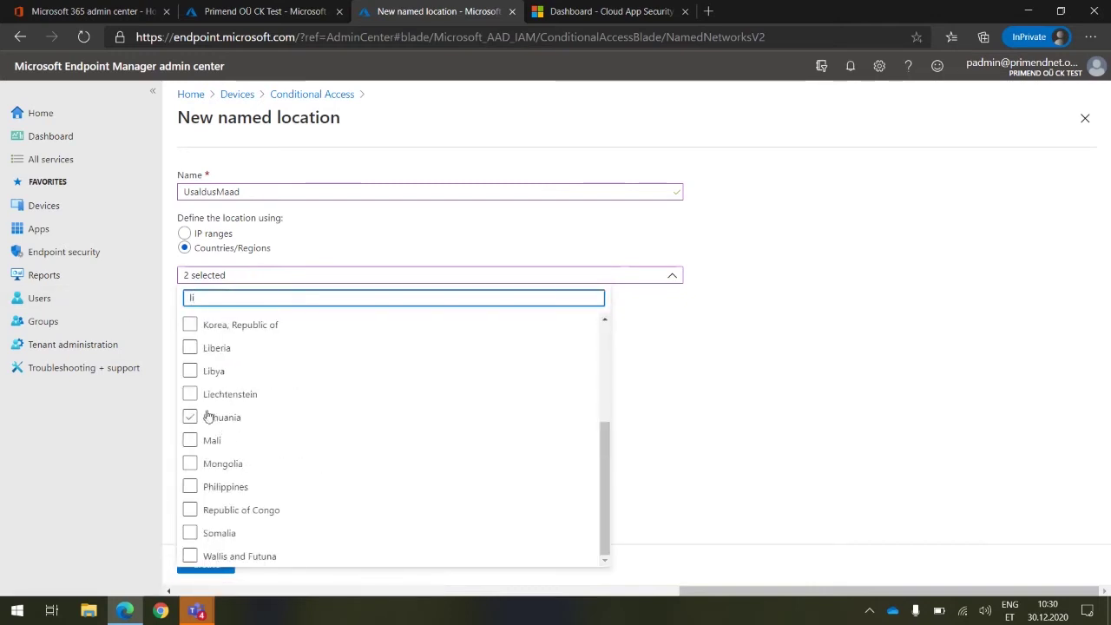
pyautogui.click(204, 419)
pyautogui.click(839, 382)
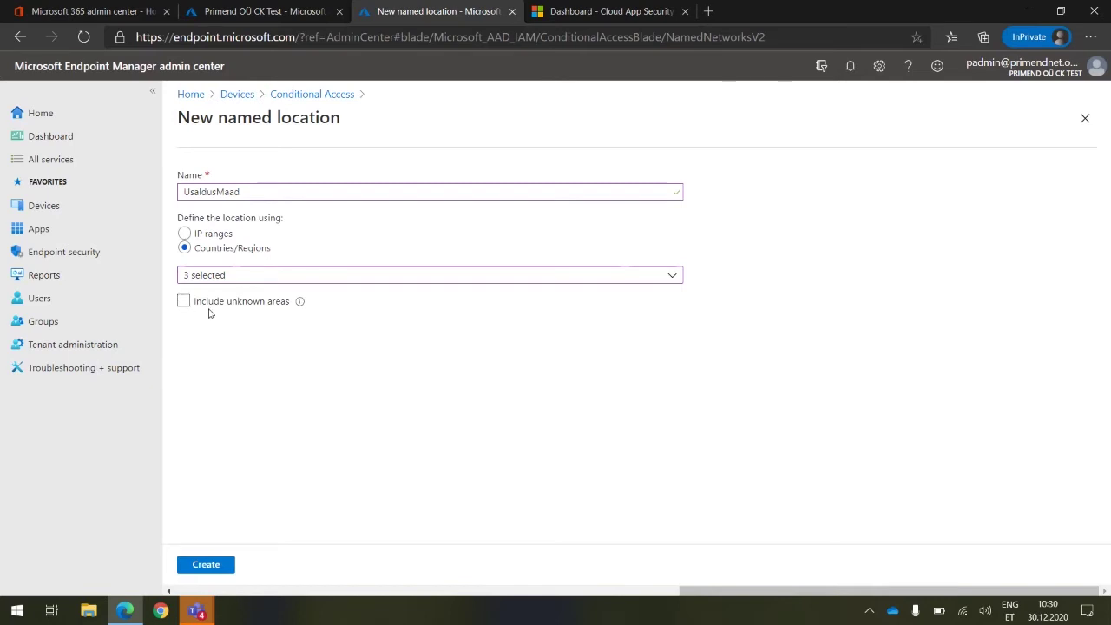
pyautogui.click(208, 566)
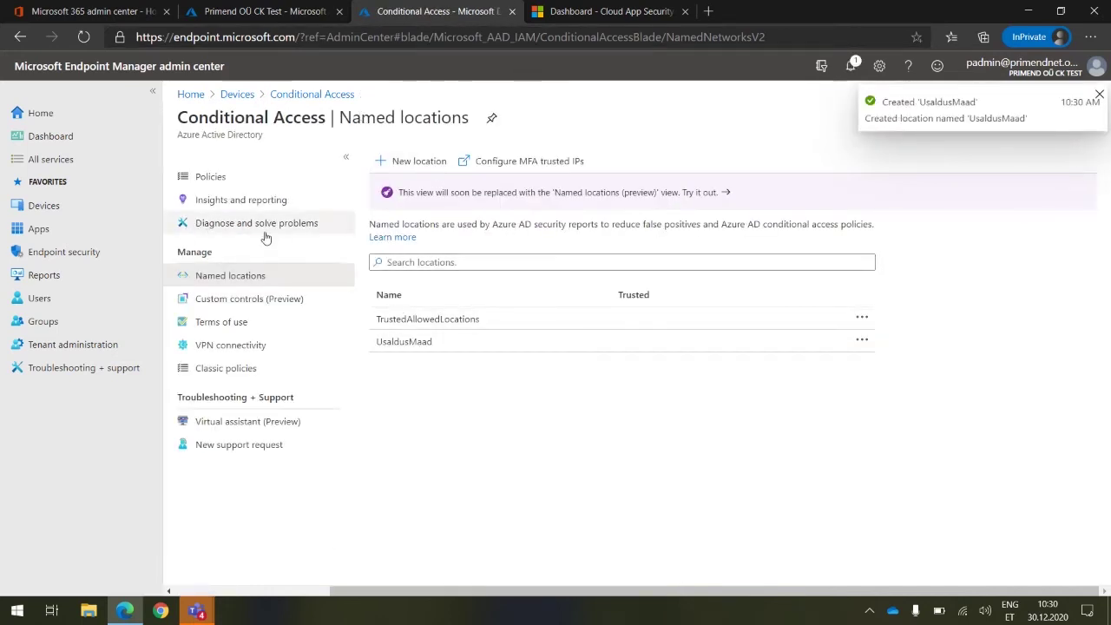
# Create a new Conditional Access policy and enter the name LubatudRiigidCA
pyautogui.click(213, 178)
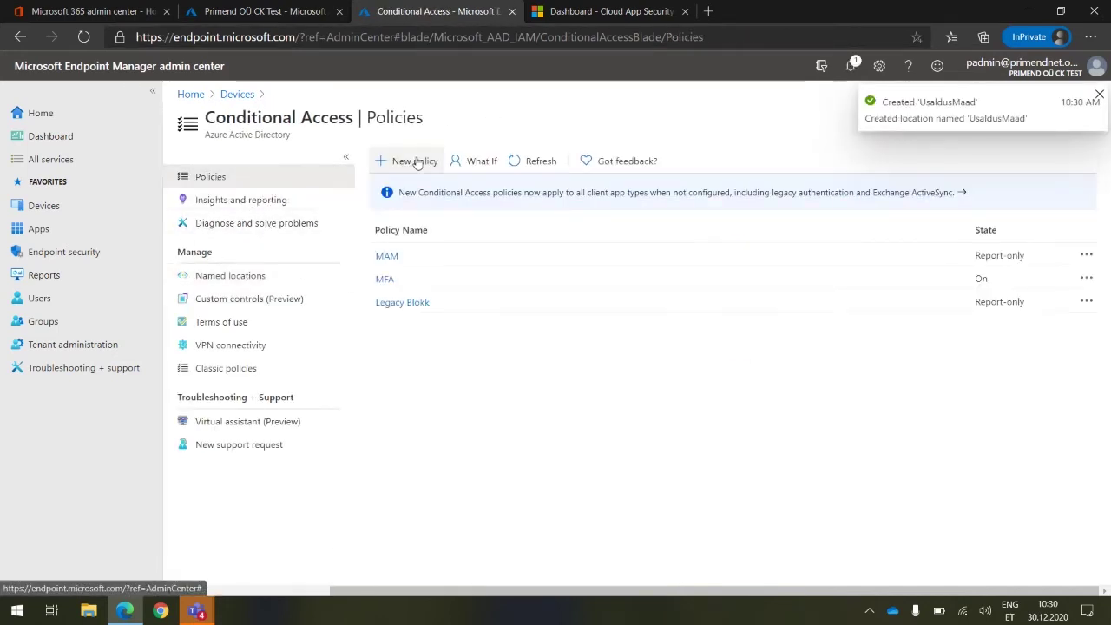
pyautogui.click(416, 163)
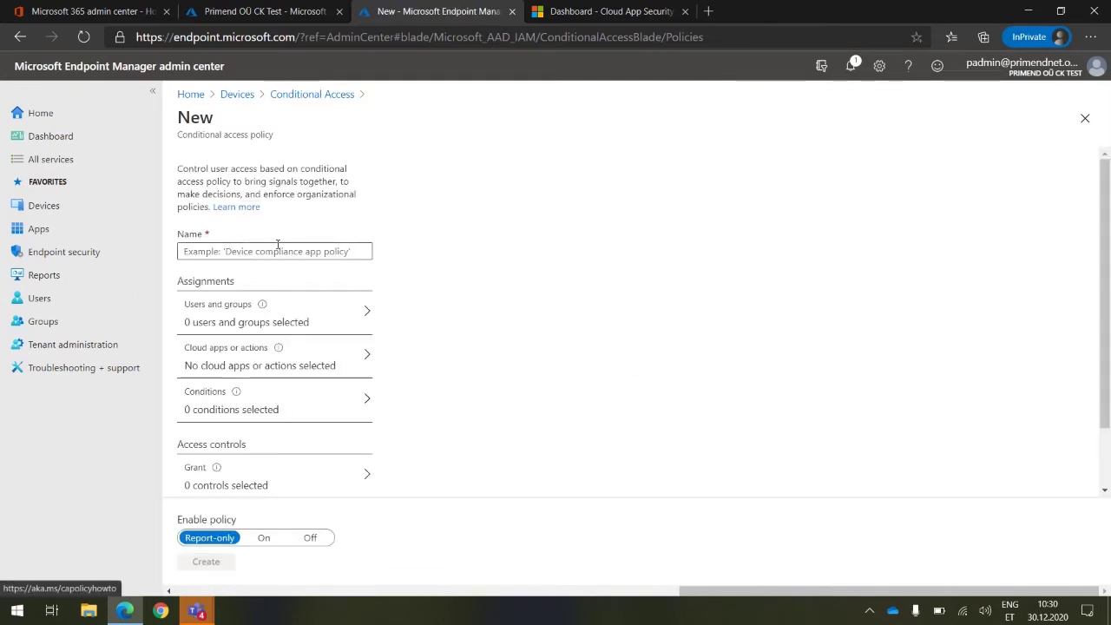
pyautogui.click(279, 249)
pyautogui.write('Lubatud')
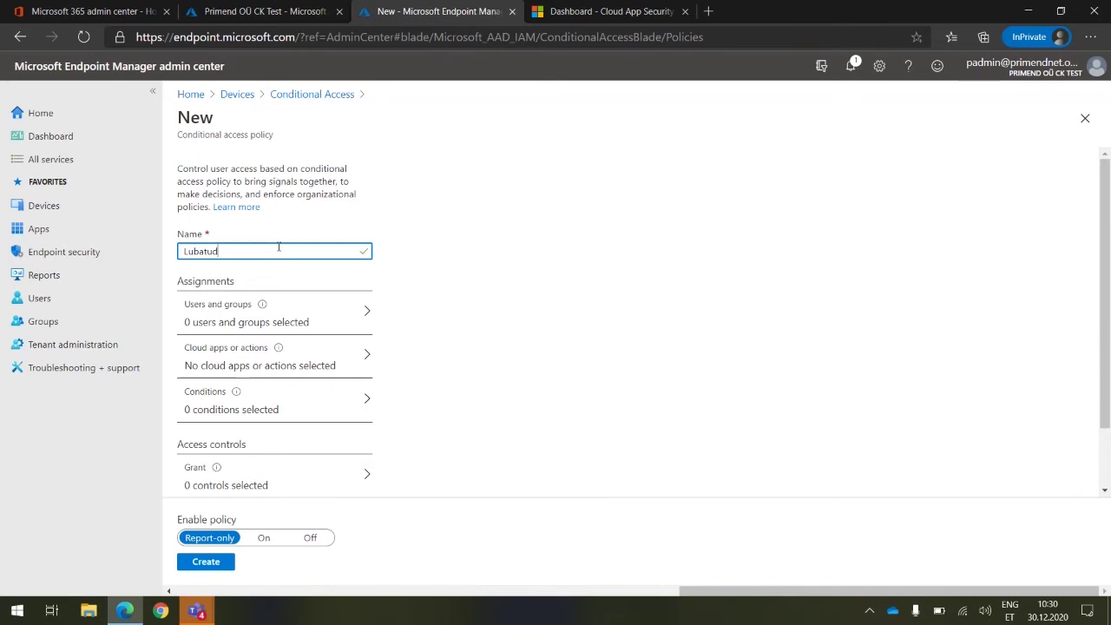
pyautogui.write('RiigidCA')
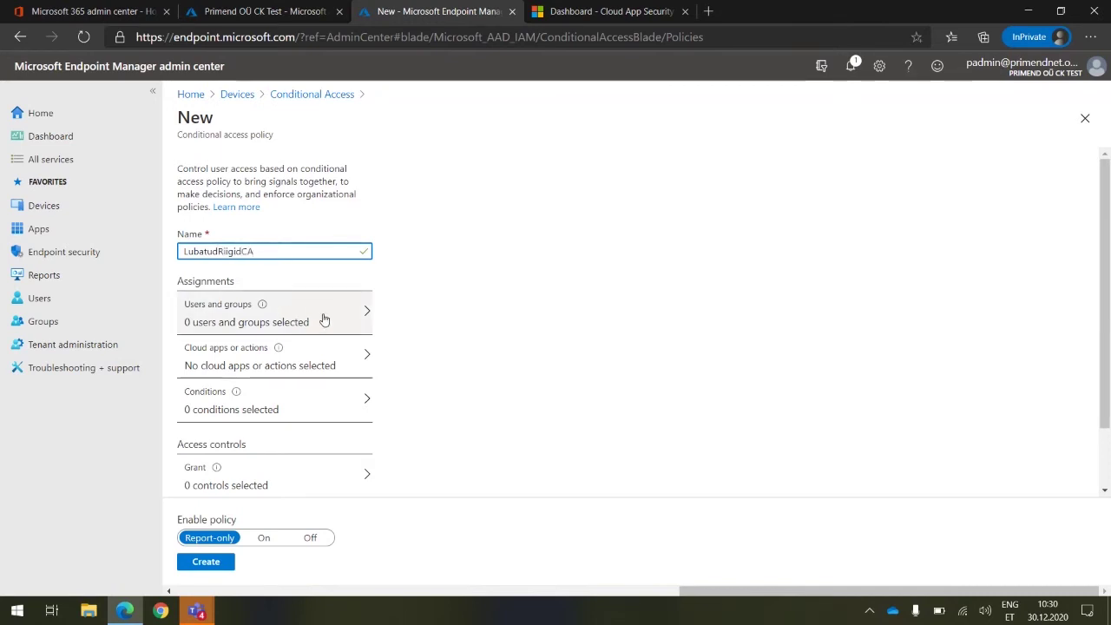
# Include All users in the policy's users and groups assignment, dropping the directory-role trial
pyautogui.click(324, 320)
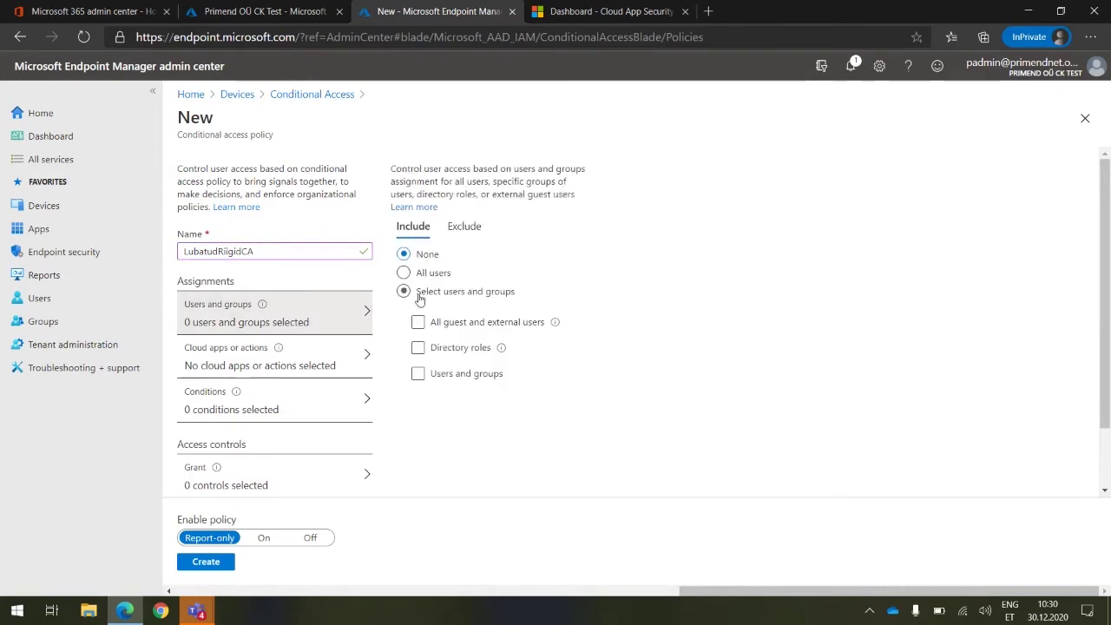
pyautogui.click(423, 278)
pyautogui.click(405, 275)
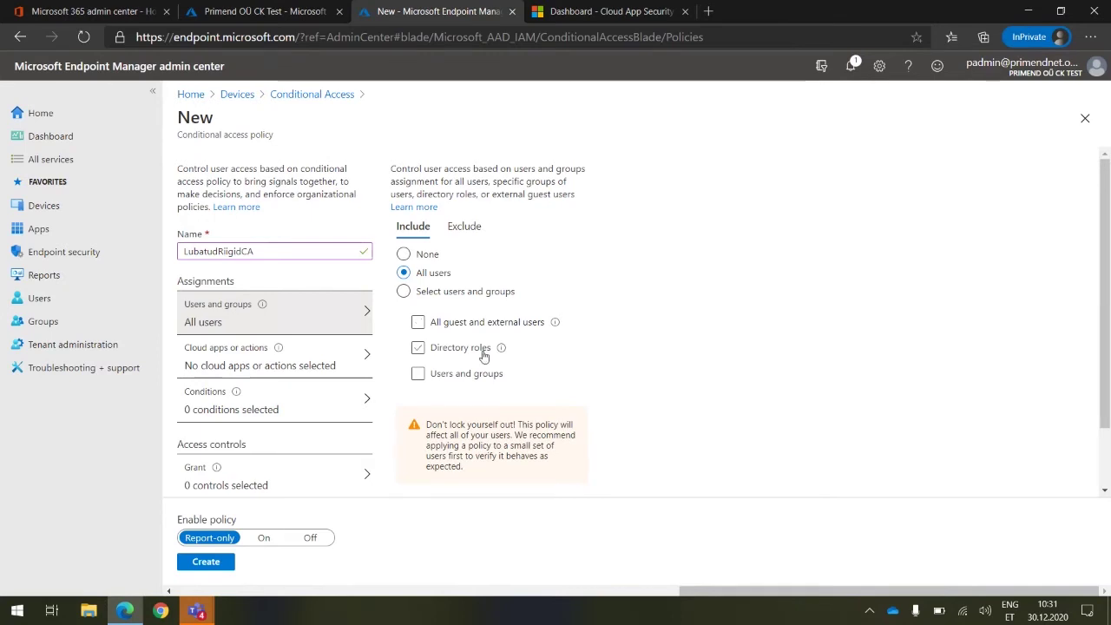
pyautogui.click(418, 348)
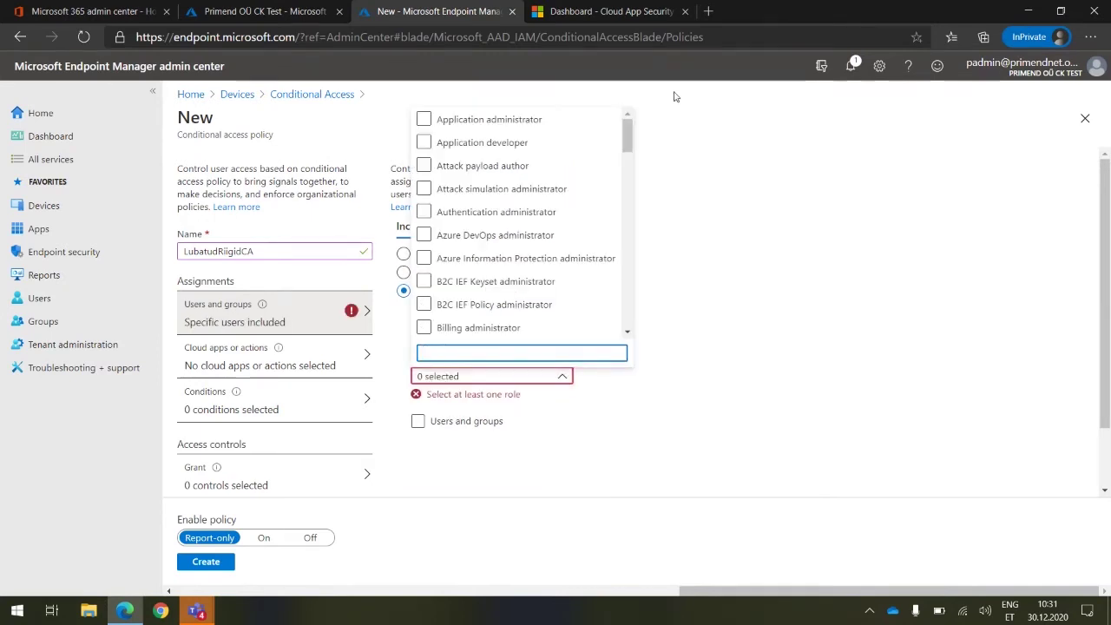
pyautogui.click(769, 319)
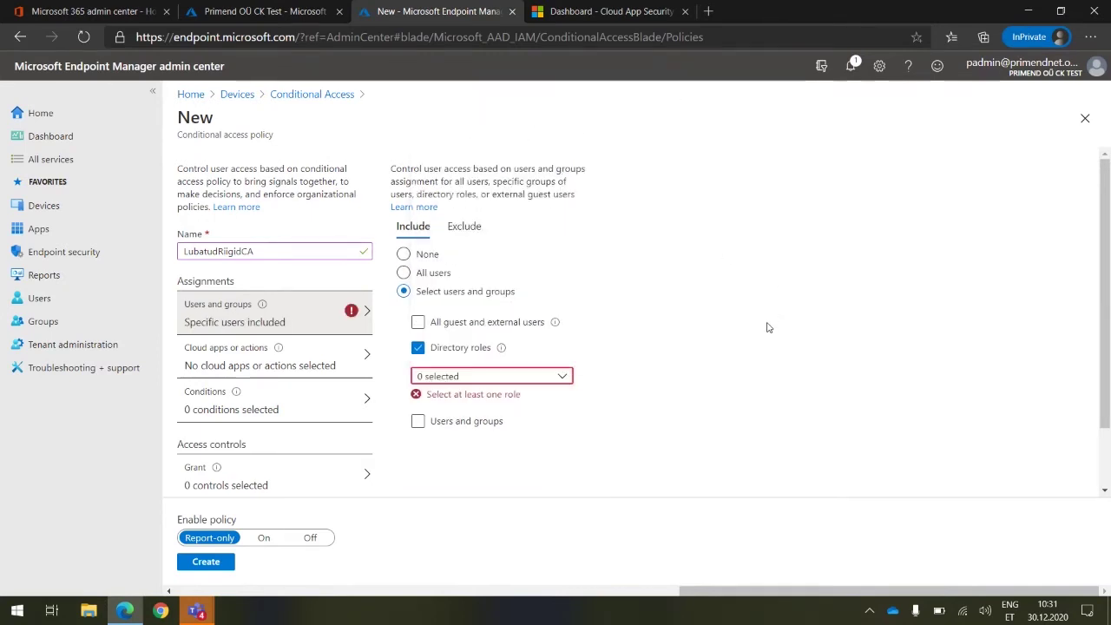
pyautogui.click(418, 348)
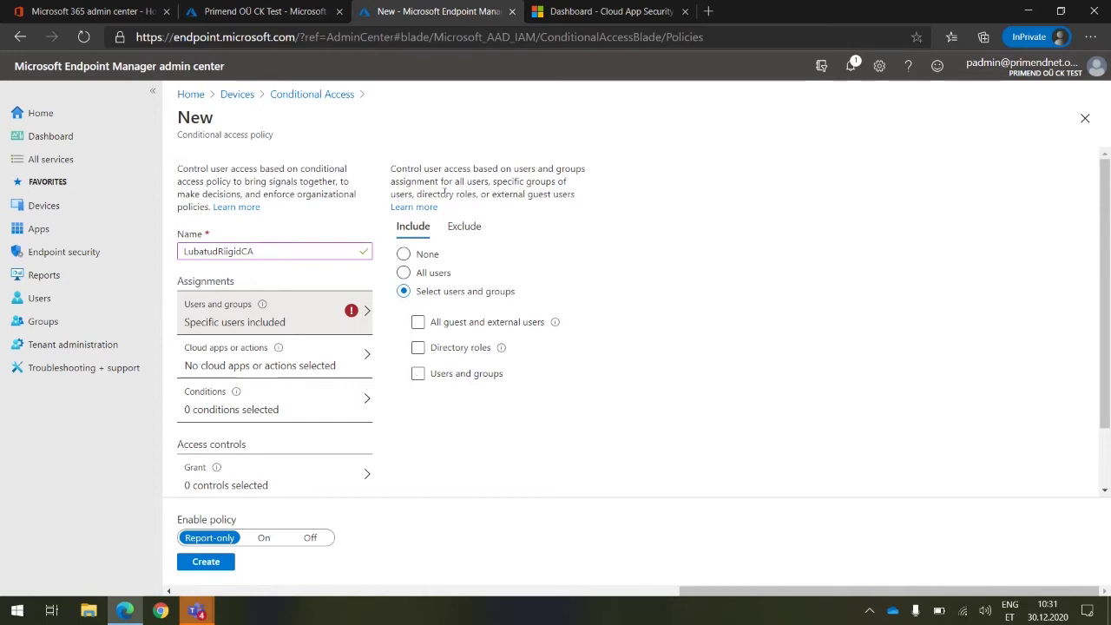
pyautogui.click(426, 274)
# On the Exclude tab, exempt all guest and external users instead of directory roles
pyautogui.click(462, 230)
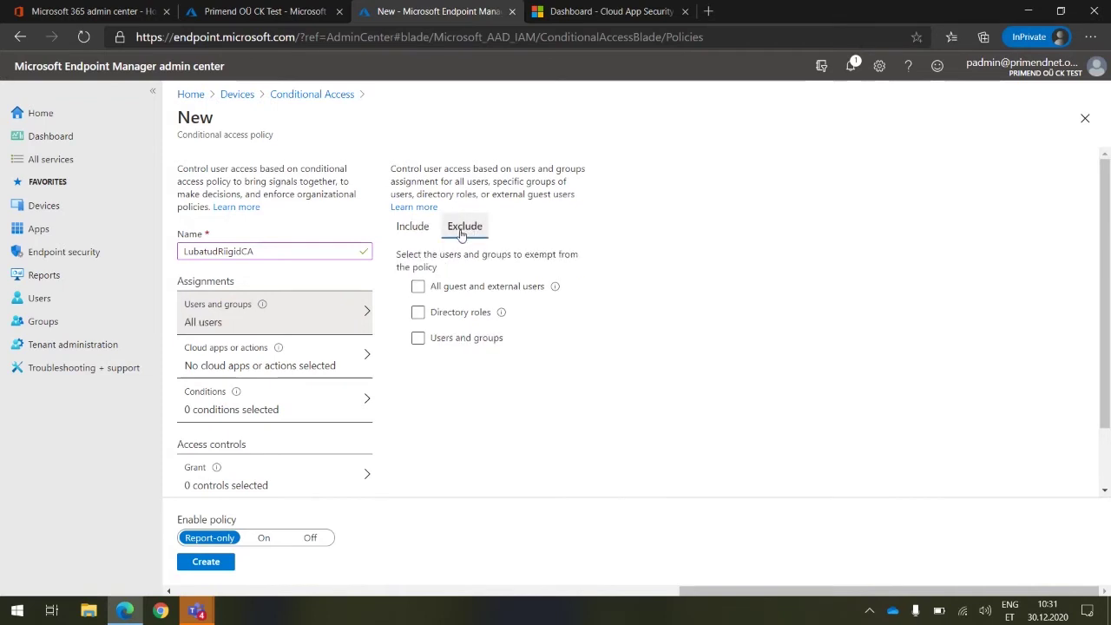
pyautogui.click(463, 290)
pyautogui.click(463, 290)
pyautogui.click(448, 316)
pyautogui.click(447, 316)
pyautogui.click(452, 292)
pyautogui.click(452, 293)
pyautogui.click(444, 312)
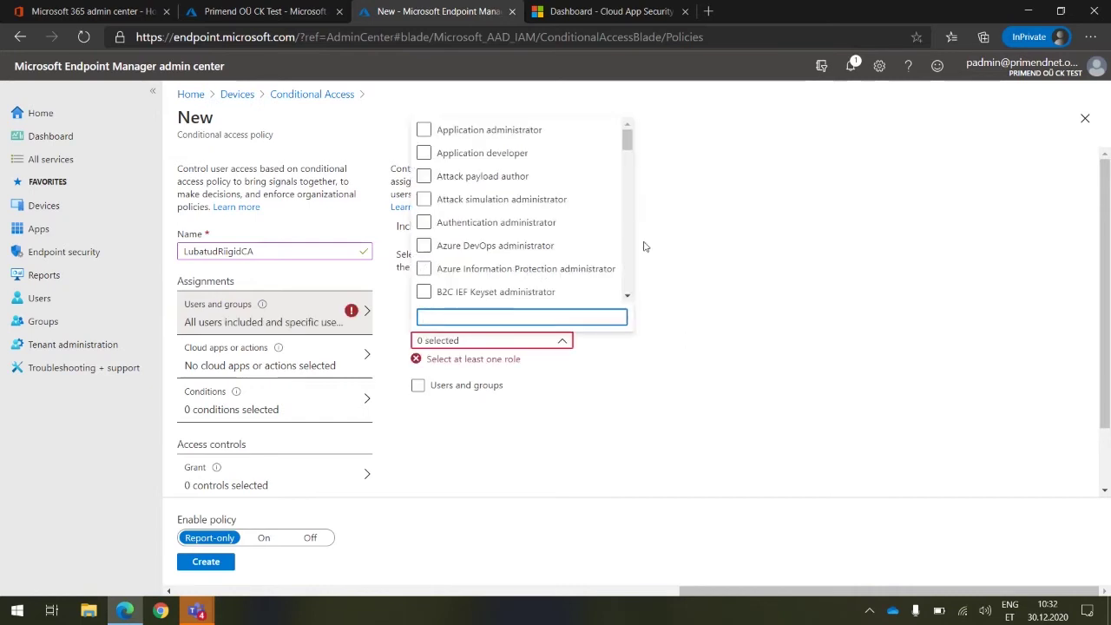
pyautogui.click(784, 244)
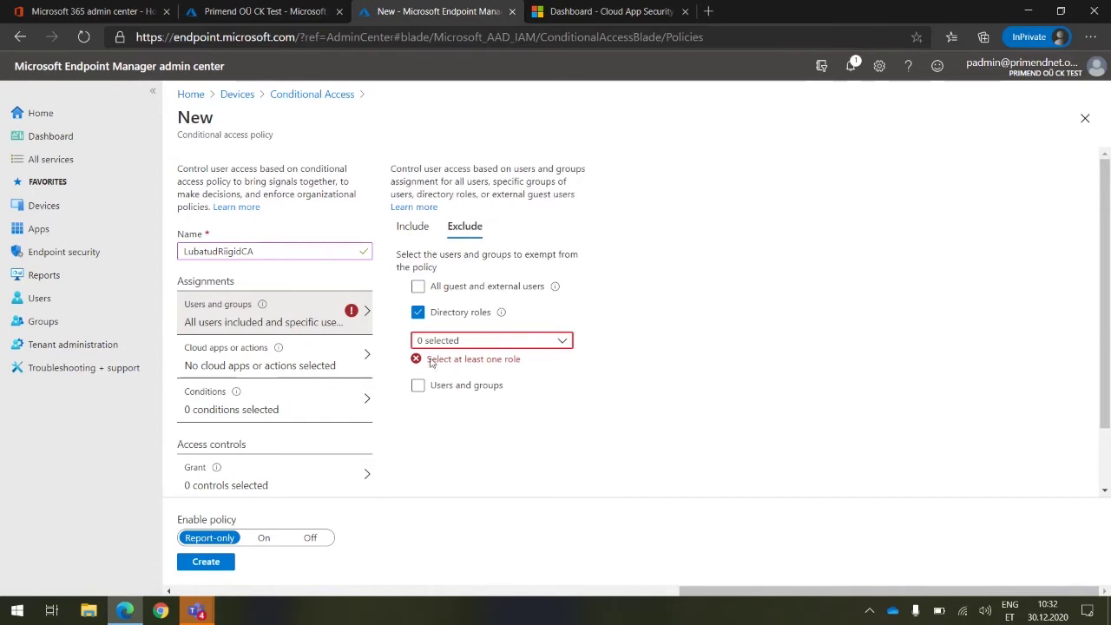
pyautogui.click(417, 312)
pyautogui.click(418, 286)
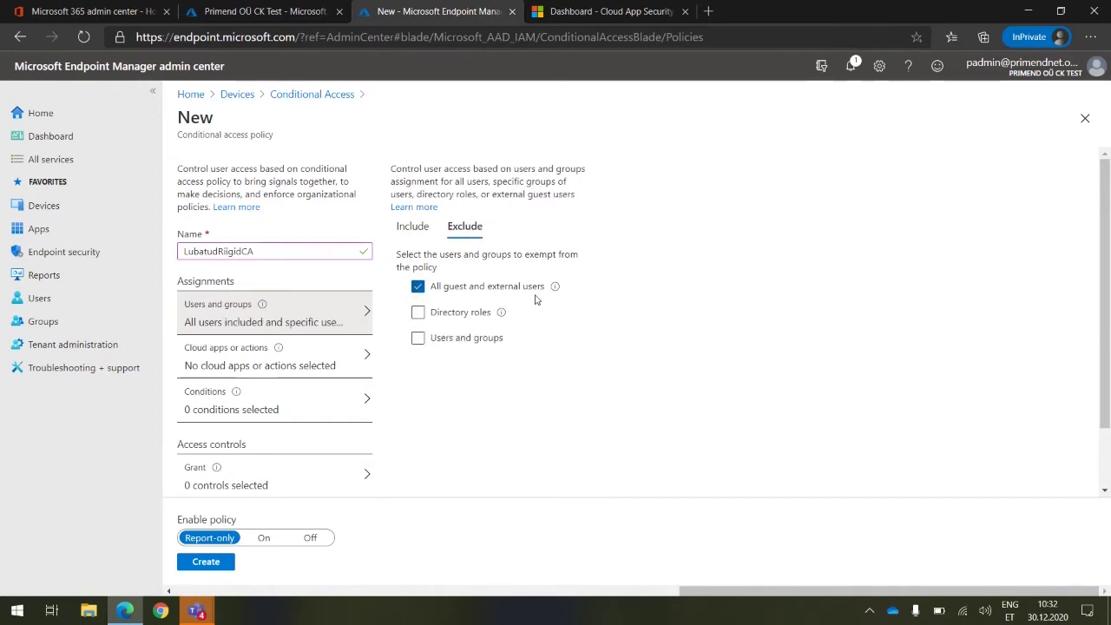
# Replace the guest exclusion with one specific admin user found by name search
pyautogui.click(493, 344)
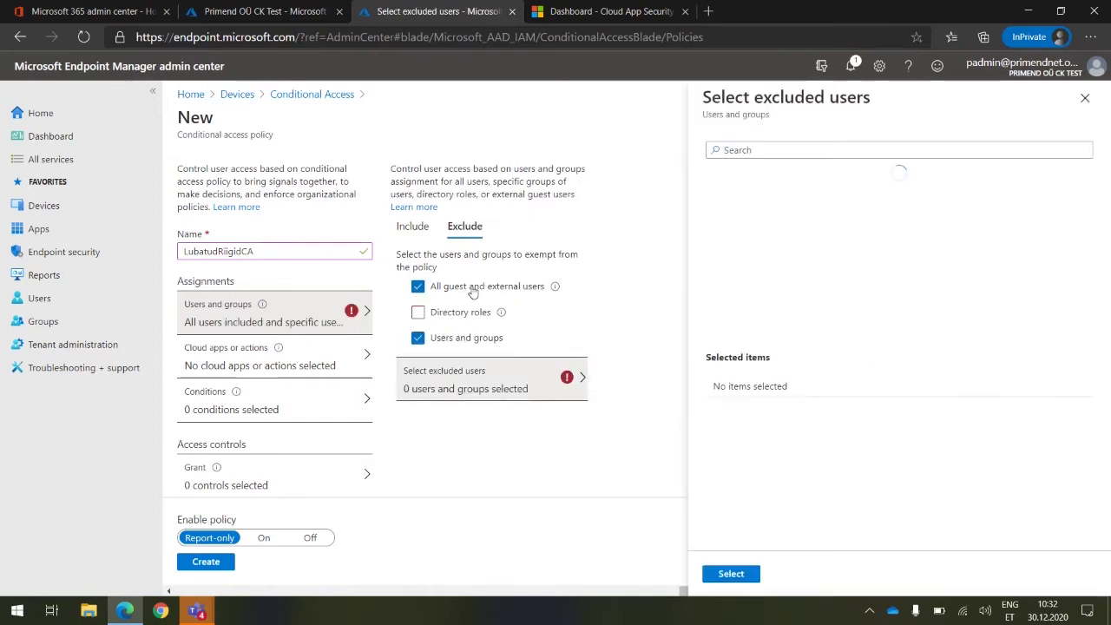
pyautogui.click(473, 286)
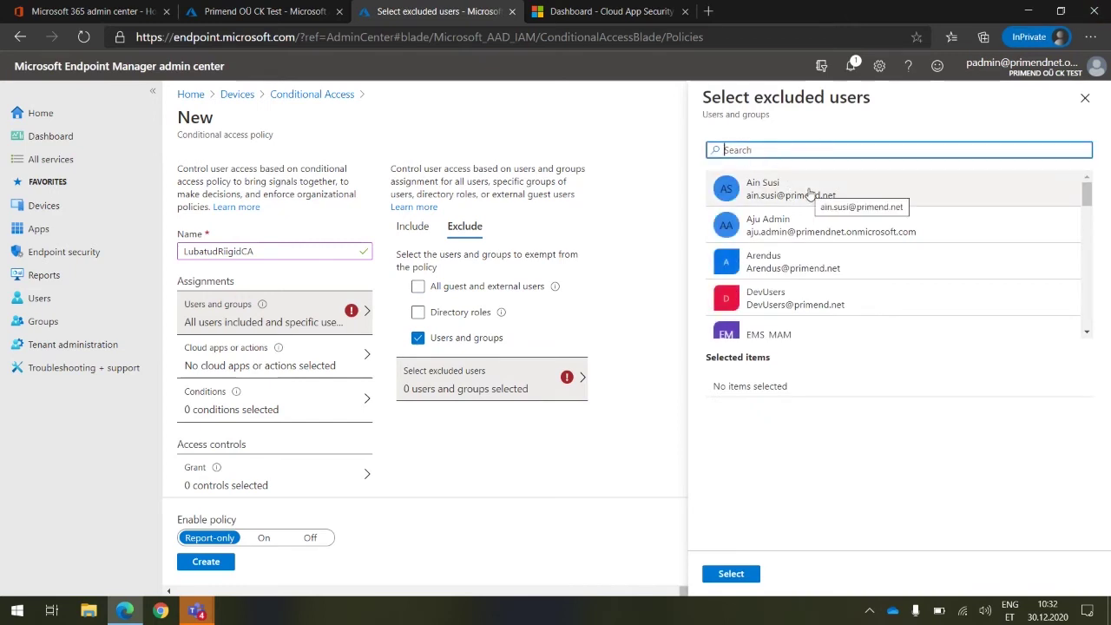
pyautogui.write('p')
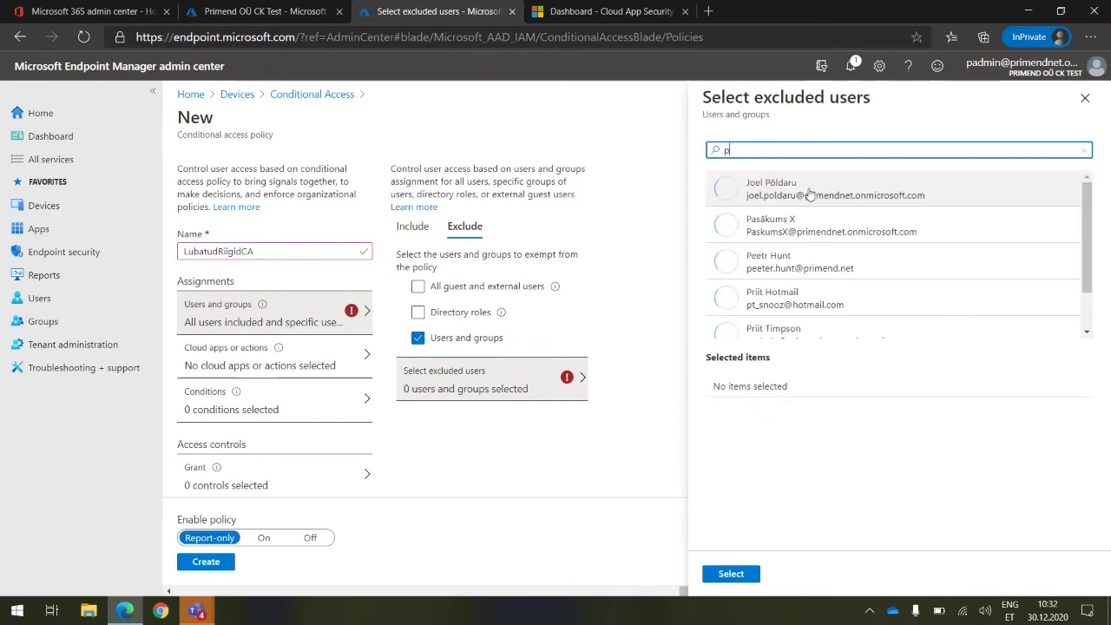
pyautogui.press('BackSpace')
pyautogui.write('admi')
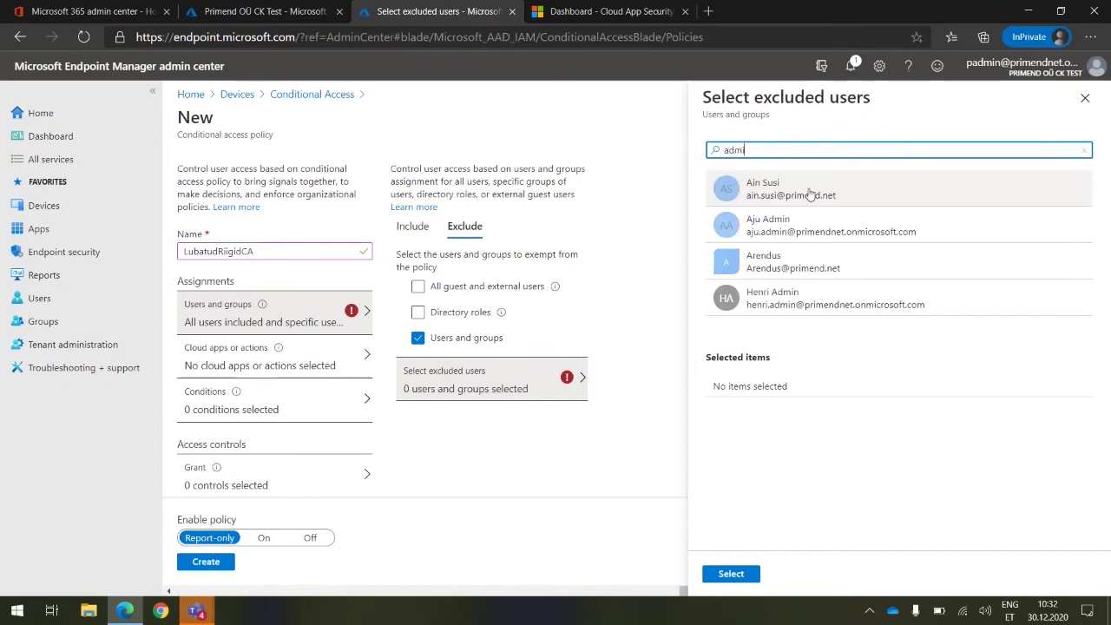
pyautogui.press('BackSpace')
pyautogui.press('BackSpace')
pyautogui.press('BackSpace')
pyautogui.write('priit')
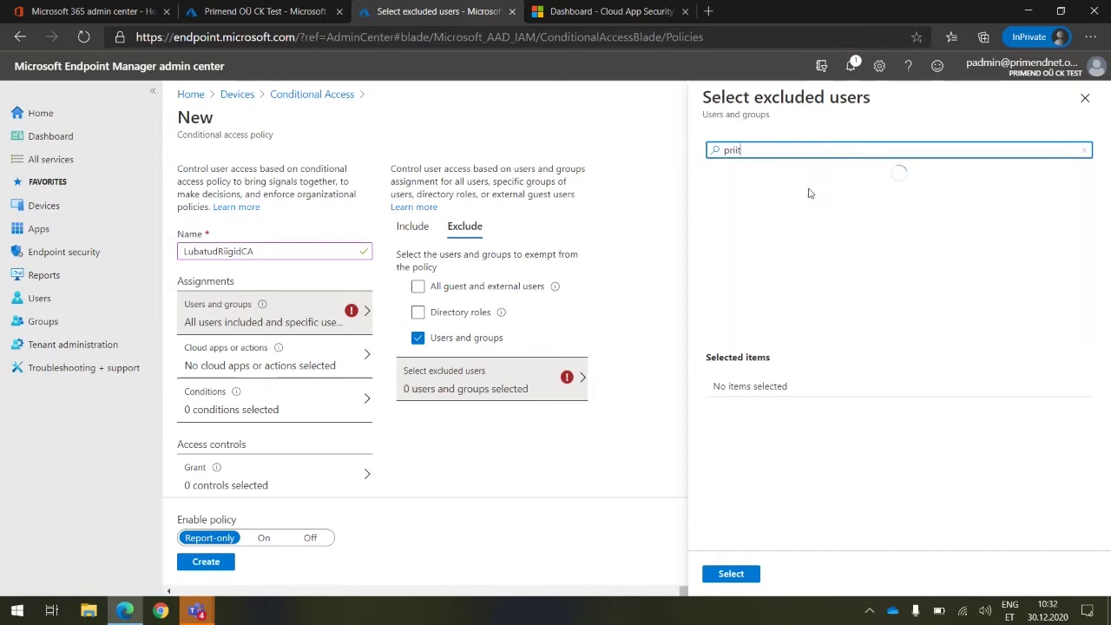
pyautogui.click(790, 228)
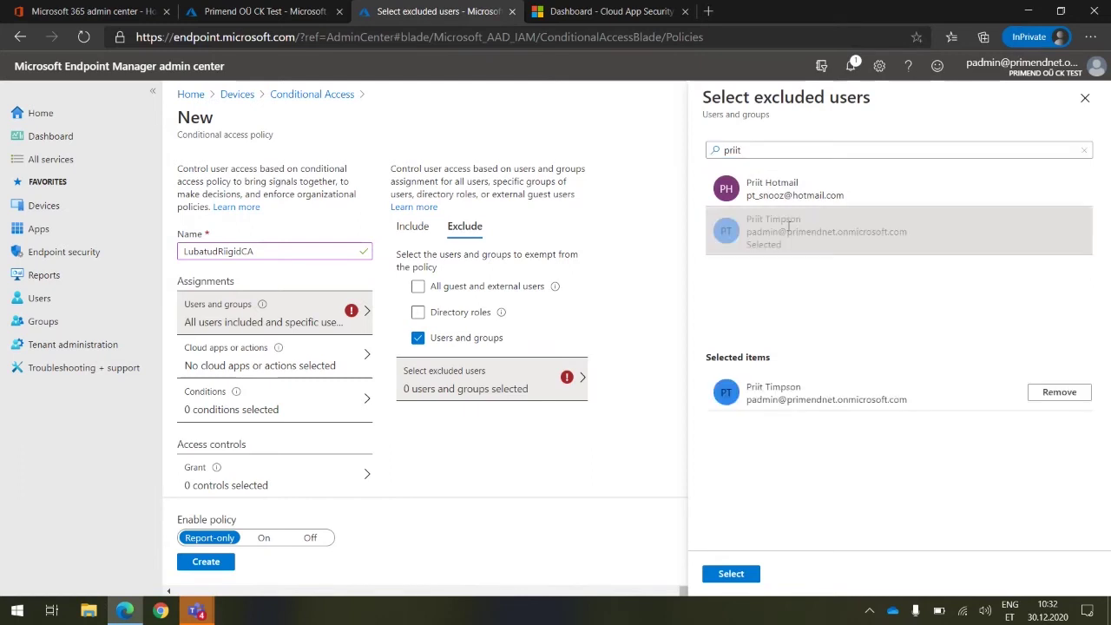
pyautogui.click(732, 580)
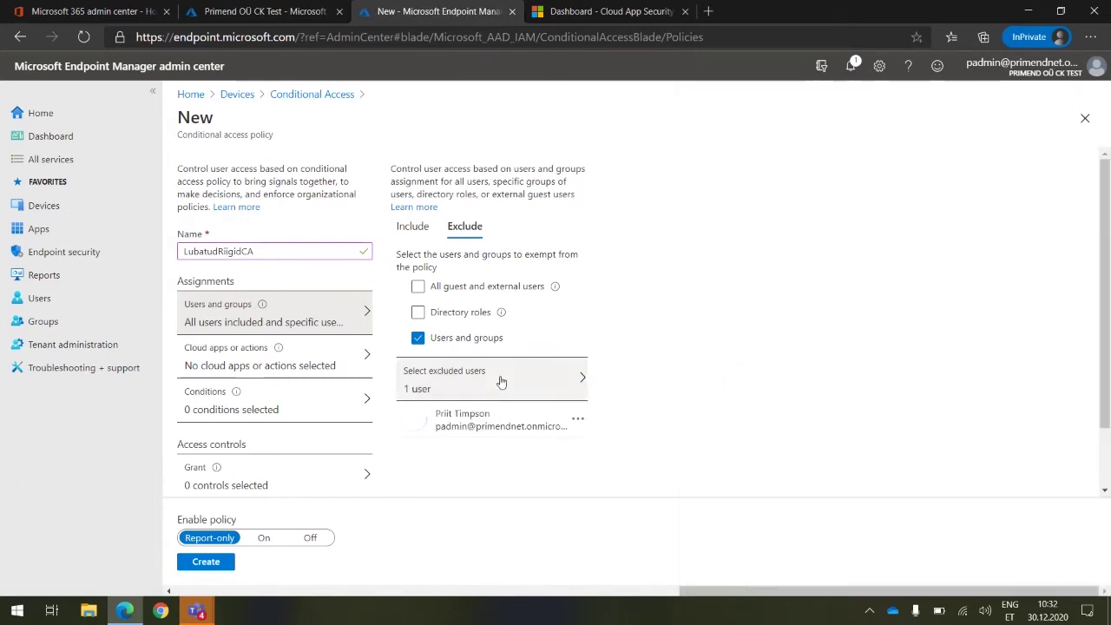
# Check the Include tab, then bring up the Cloud apps or actions assignment
pyautogui.scroll(-1, 725, 336)
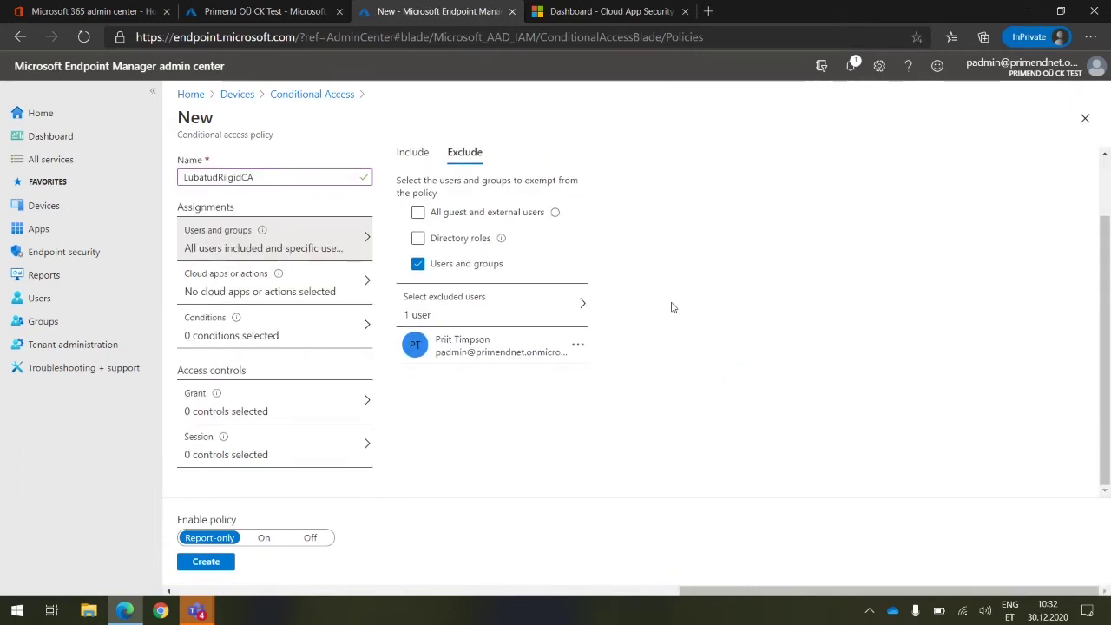
pyautogui.click(409, 155)
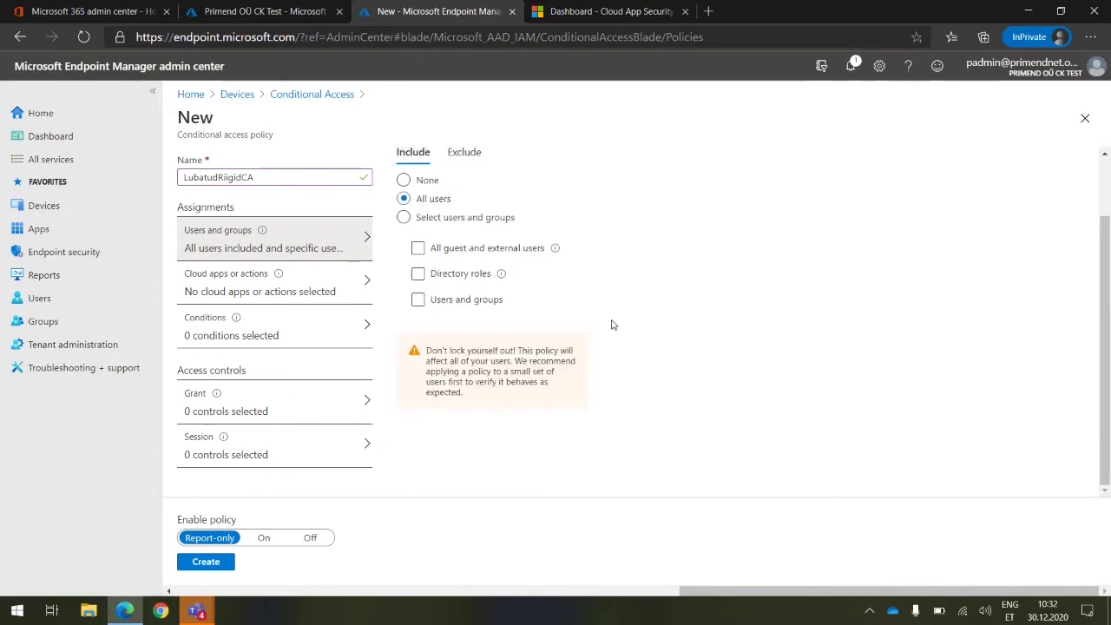
pyautogui.click(318, 286)
pyautogui.scroll(2, 640, 330)
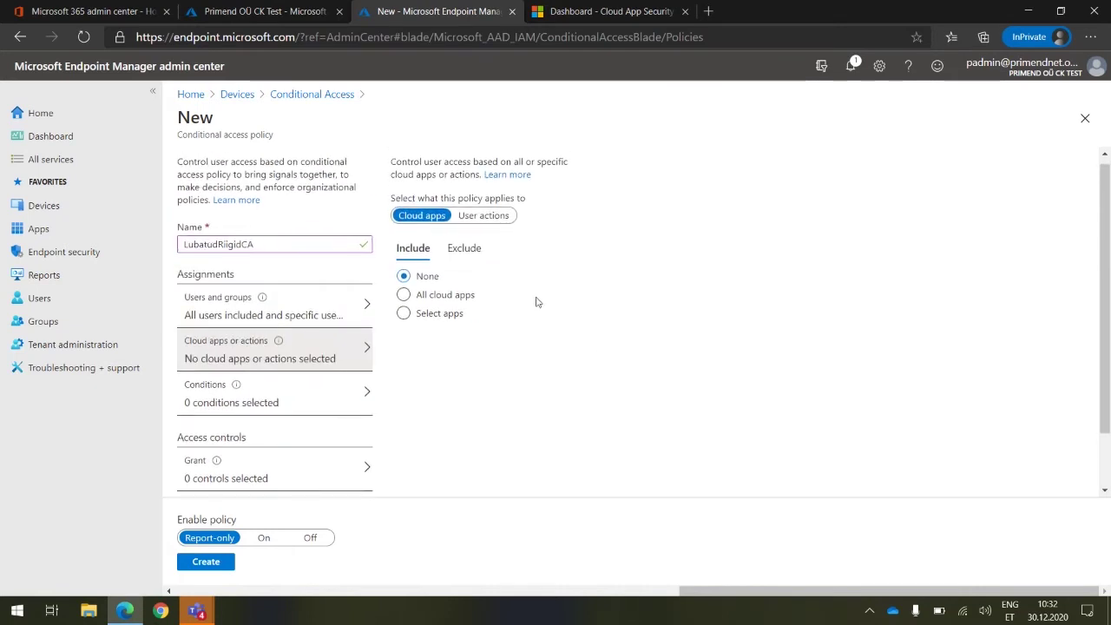
# Target All cloud apps in LubatudRiigidCA and bring up its conditions list
pyautogui.click(423, 298)
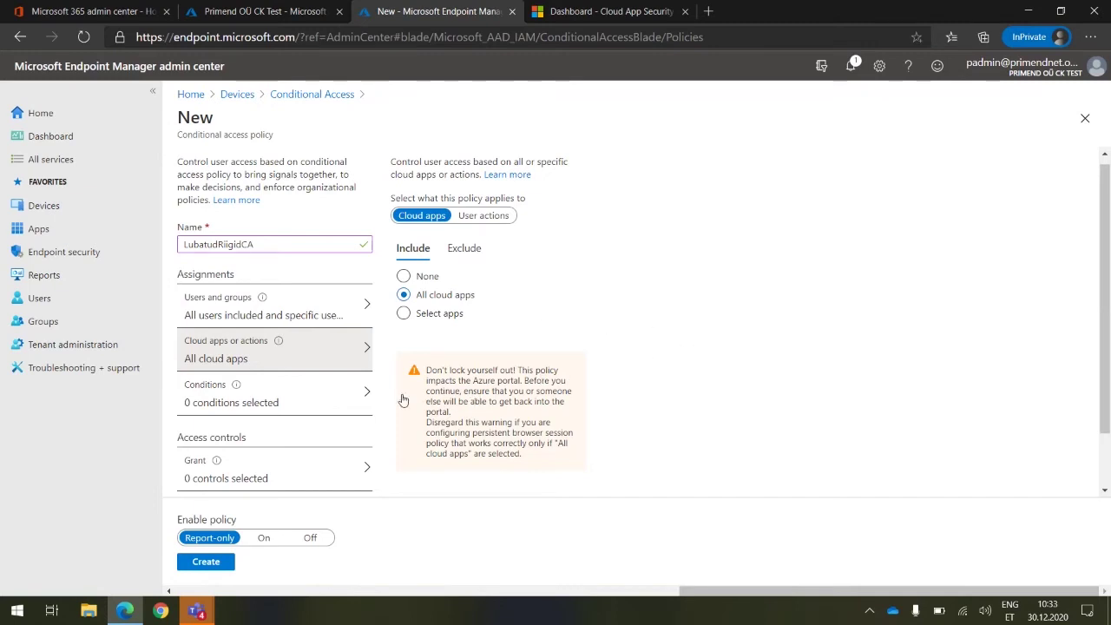
pyautogui.click(348, 400)
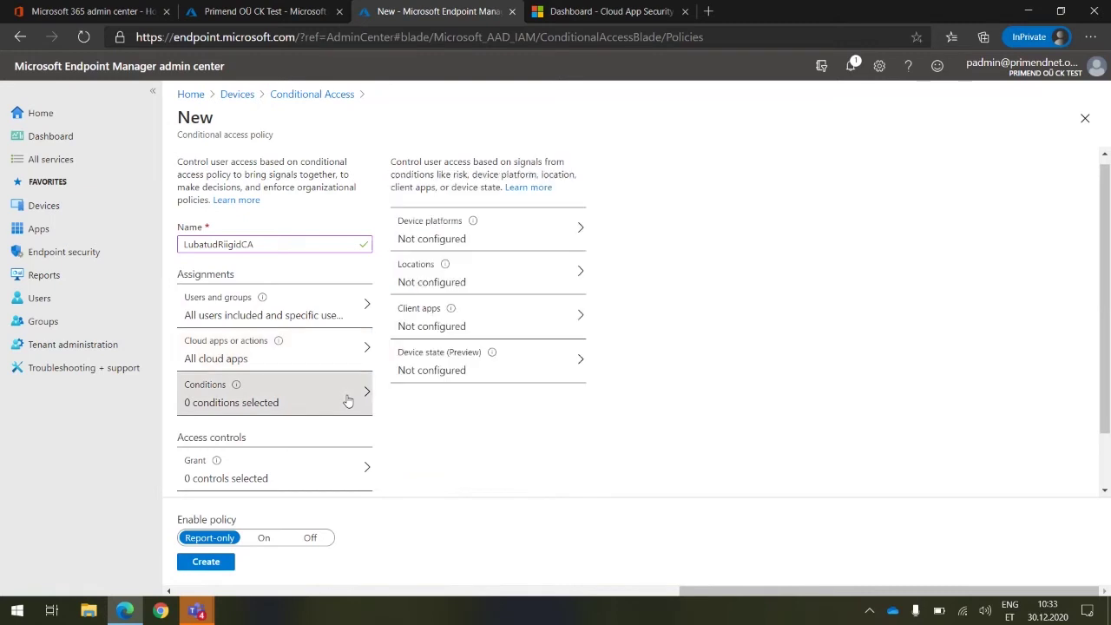
# Configure the Device platforms condition to include Any device
pyautogui.click(524, 247)
pyautogui.click(935, 202)
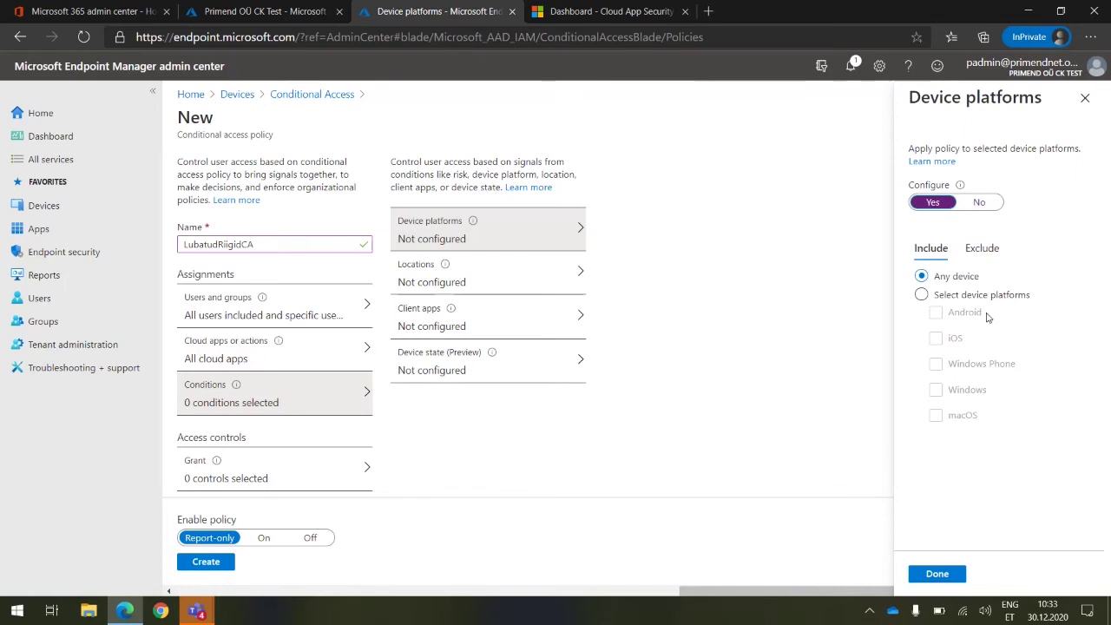
pyautogui.click(953, 298)
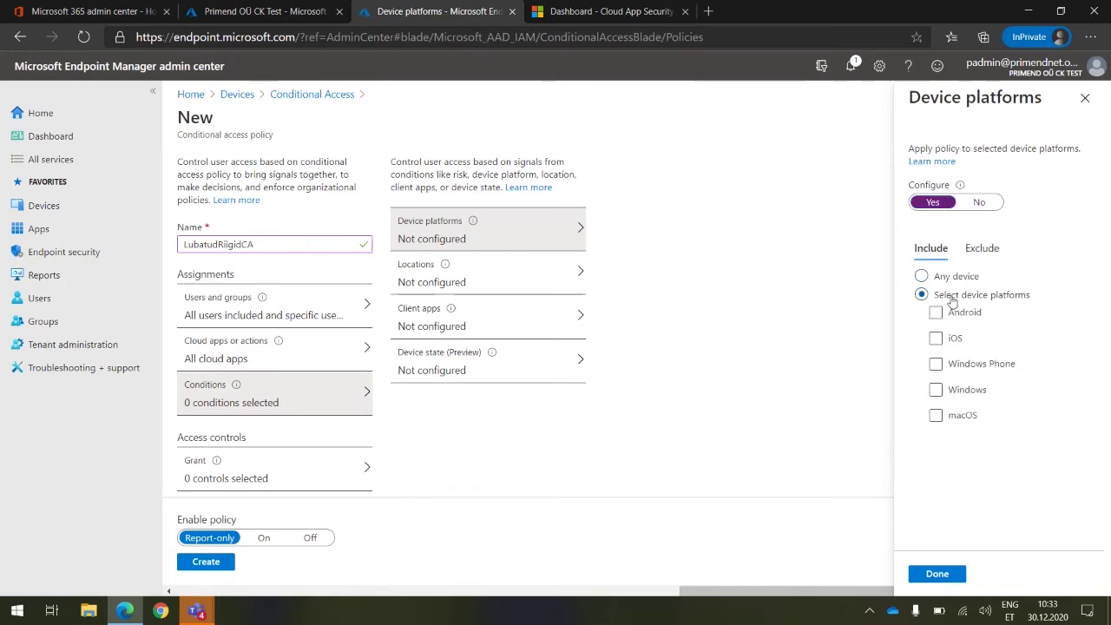
pyautogui.click(980, 338)
pyautogui.click(936, 336)
pyautogui.click(936, 338)
pyautogui.click(946, 340)
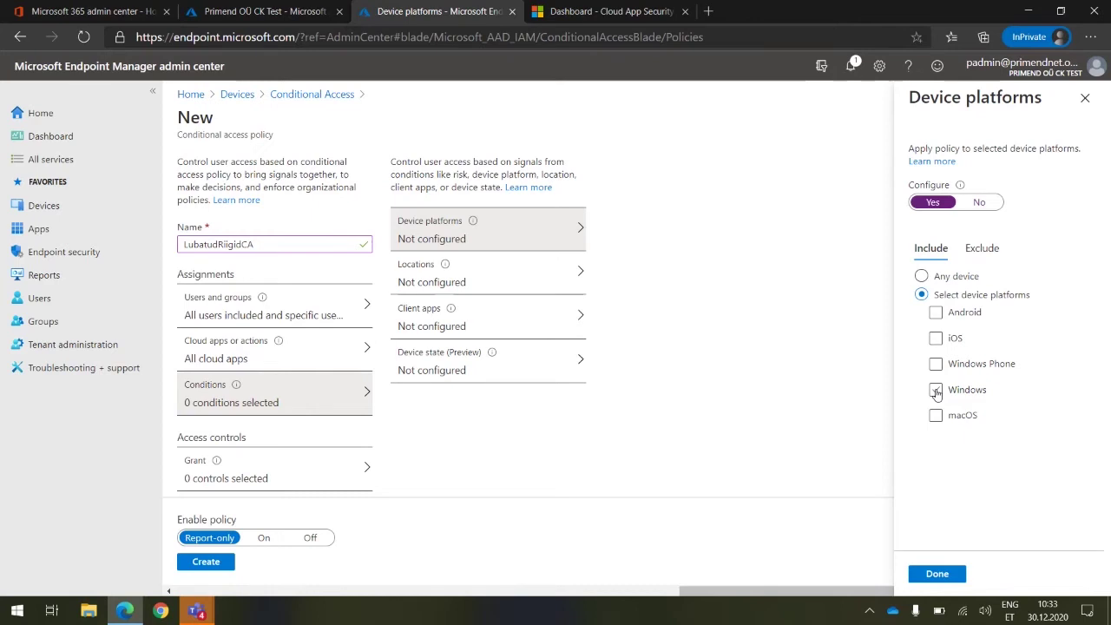
pyautogui.click(936, 391)
pyautogui.click(936, 416)
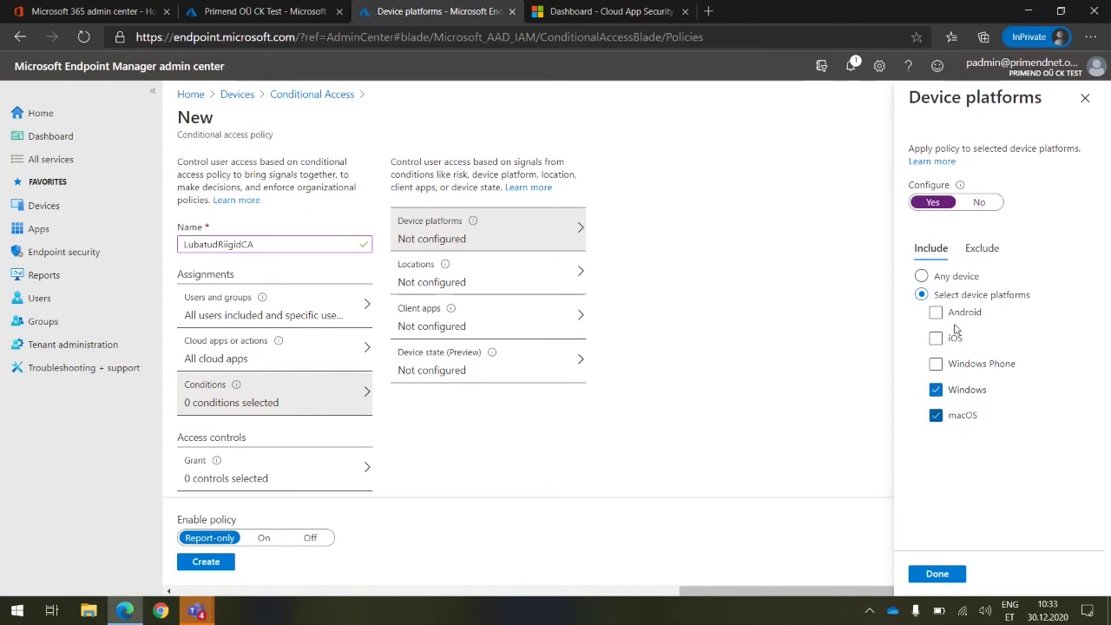
pyautogui.click(923, 276)
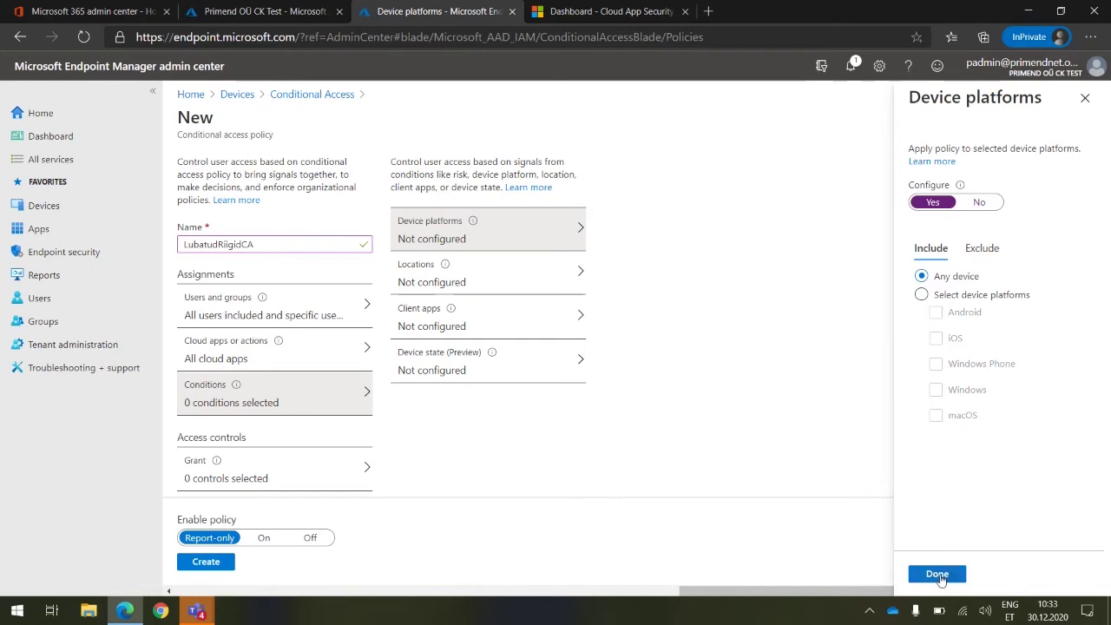
pyautogui.click(937, 575)
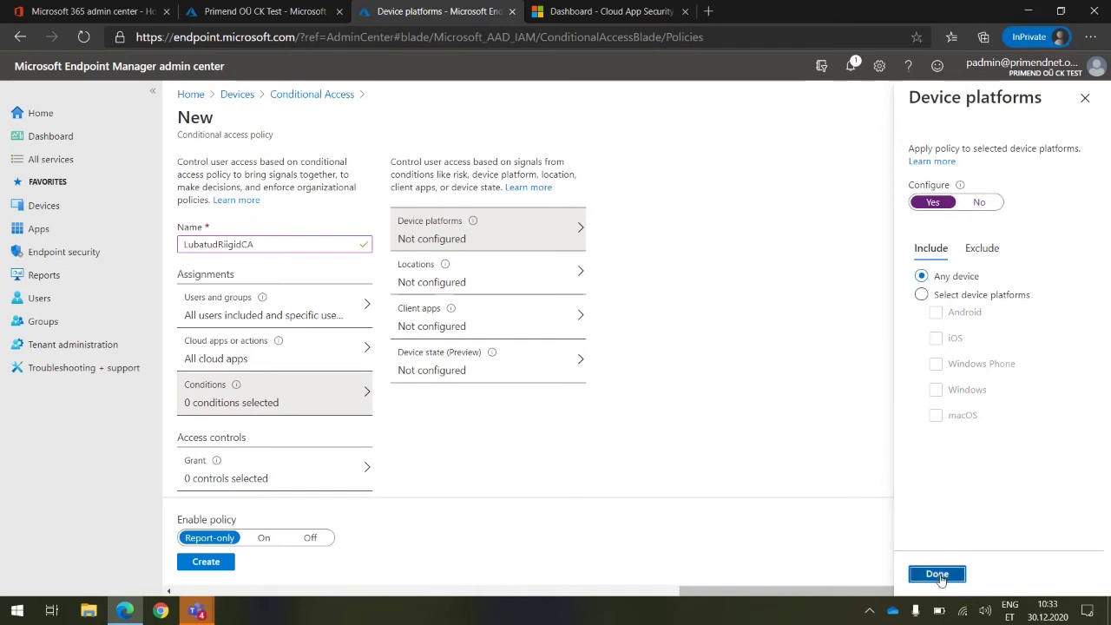
# Configure Locations to include any location but exclude UsaldusMaad
pyautogui.click(453, 283)
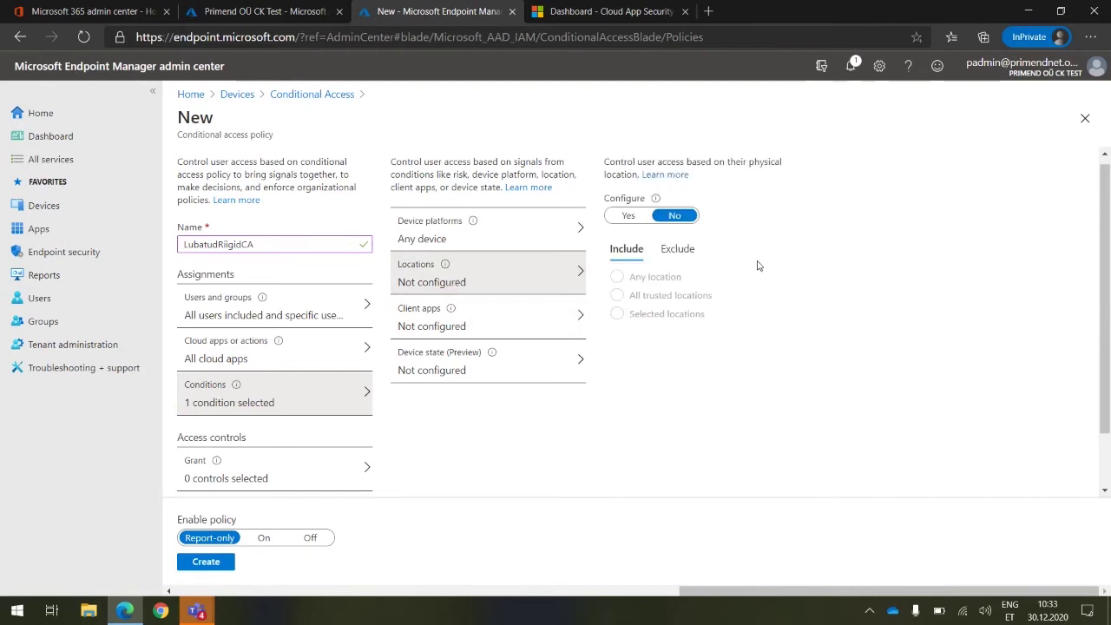
pyautogui.click(628, 217)
pyautogui.click(677, 248)
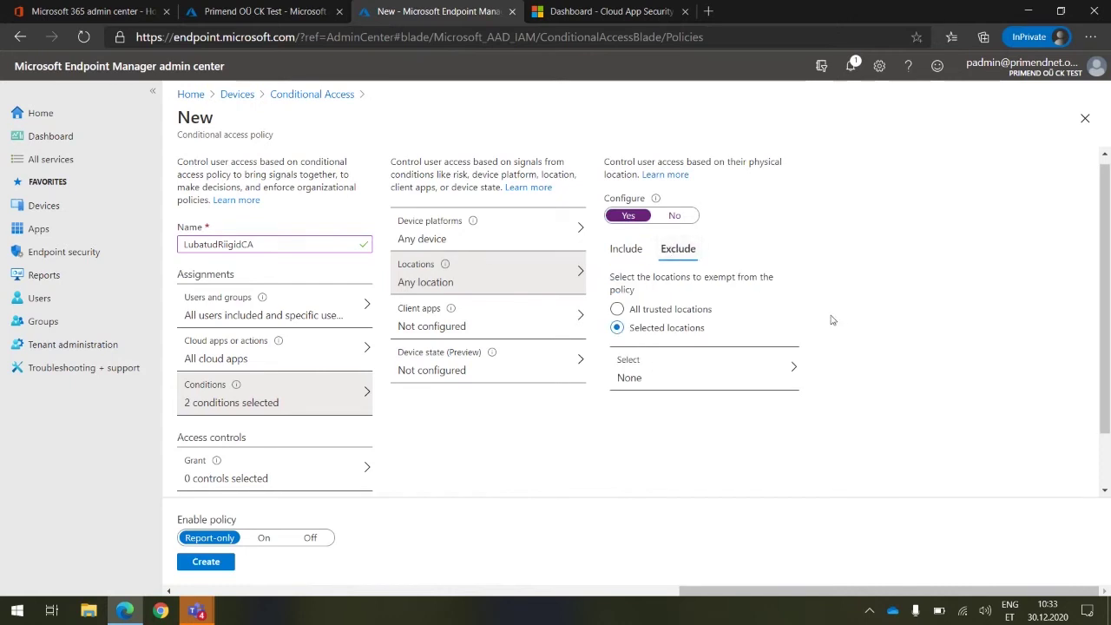
pyautogui.click(717, 382)
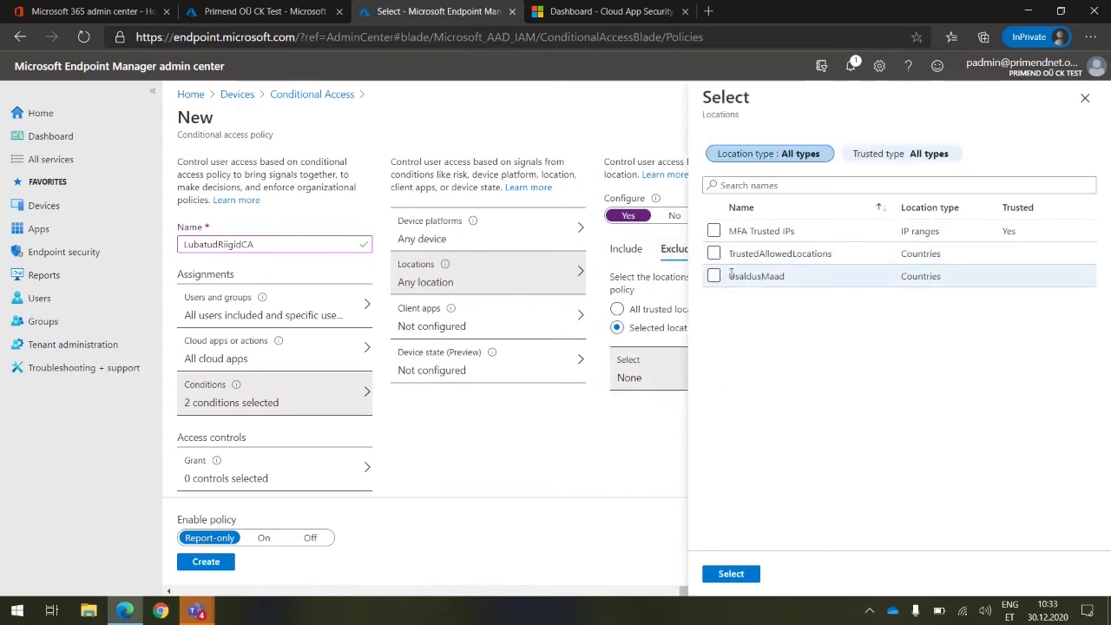
pyautogui.click(714, 276)
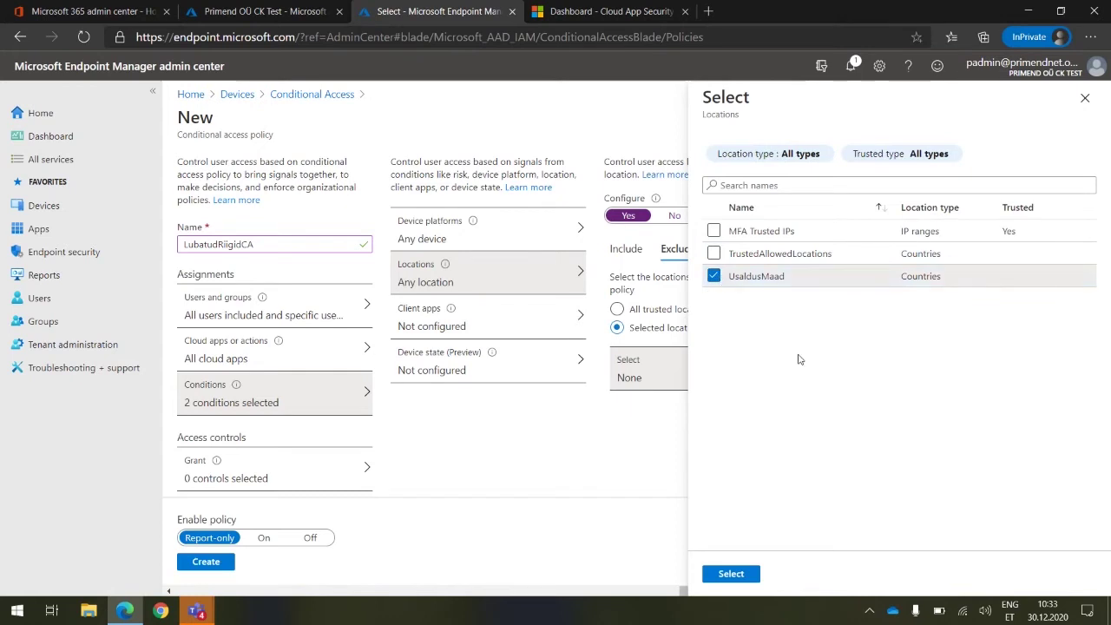
pyautogui.click(730, 574)
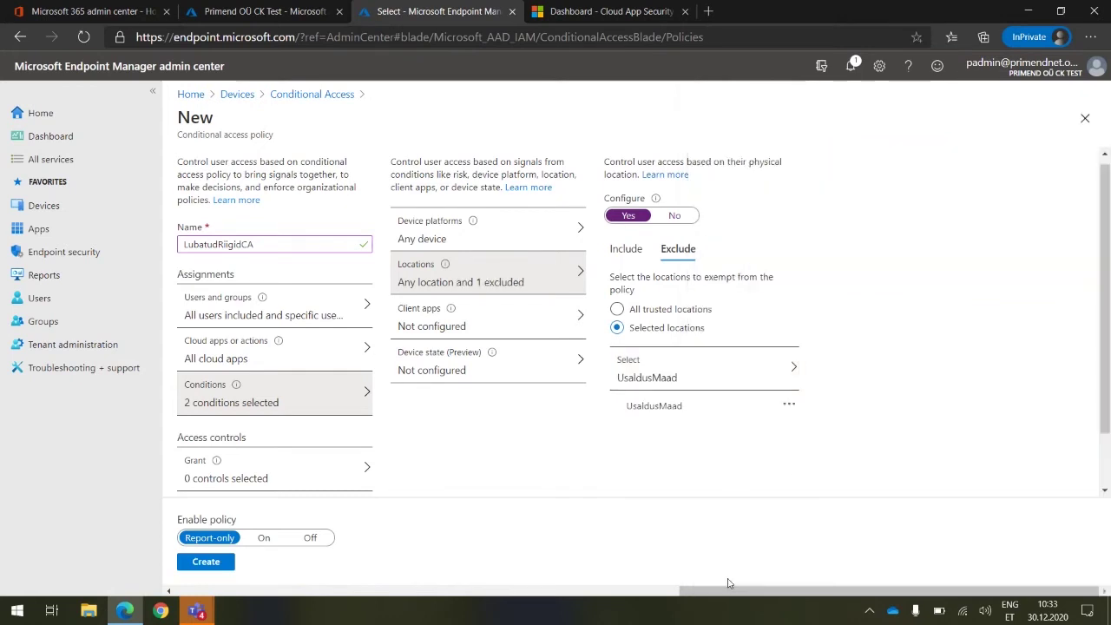
pyautogui.click(459, 326)
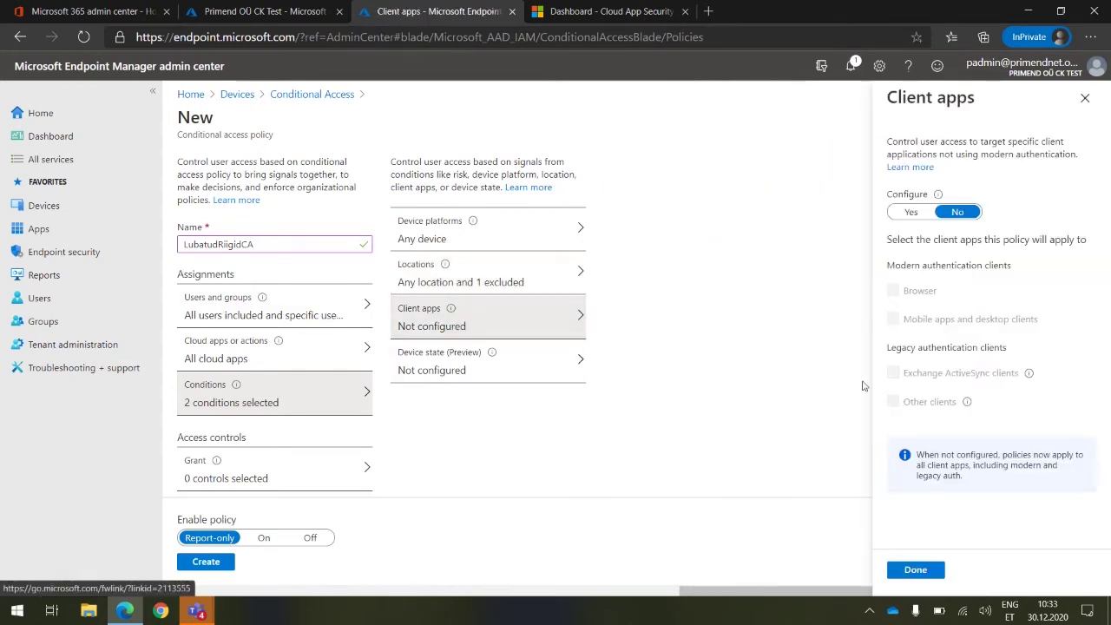
# Include all four client app types and leave Device state (Preview) unconfigured
pyautogui.click(920, 212)
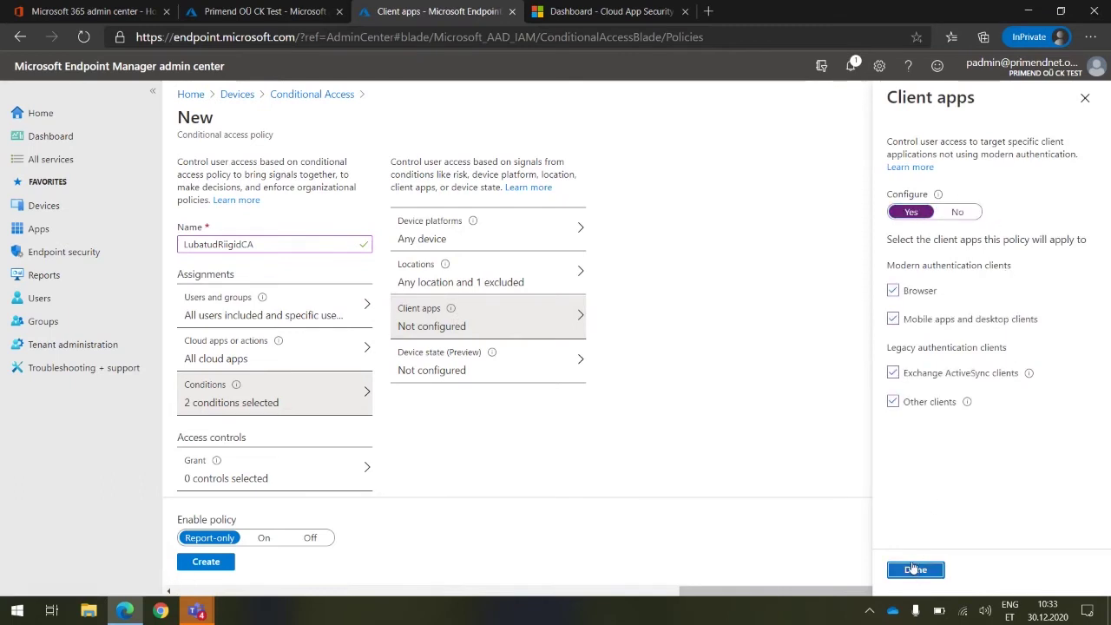
pyautogui.click(916, 570)
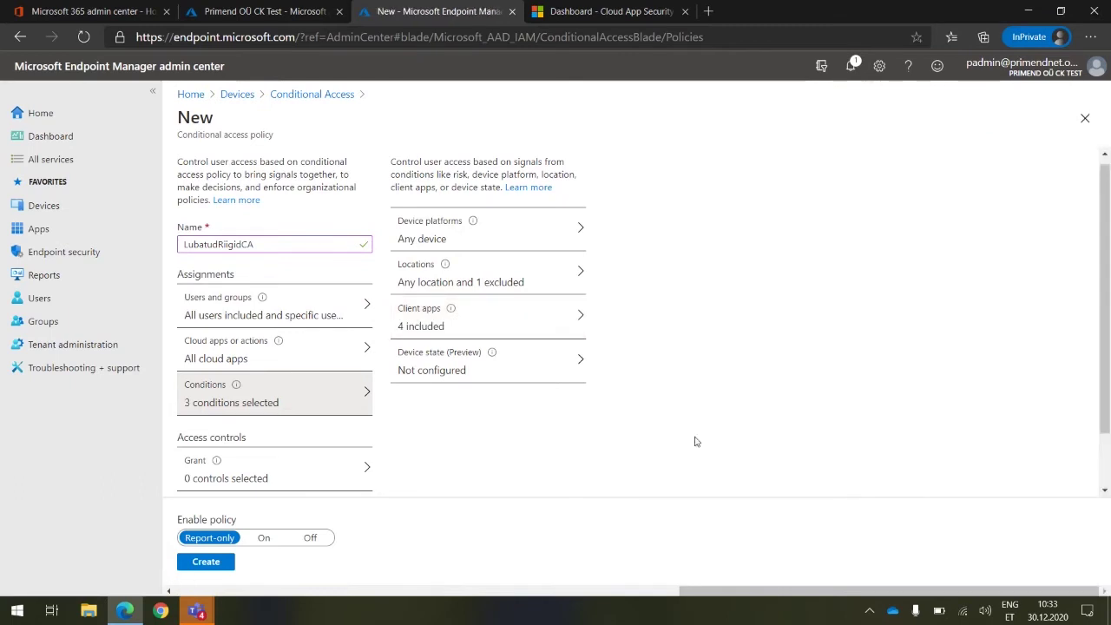
pyautogui.click(581, 363)
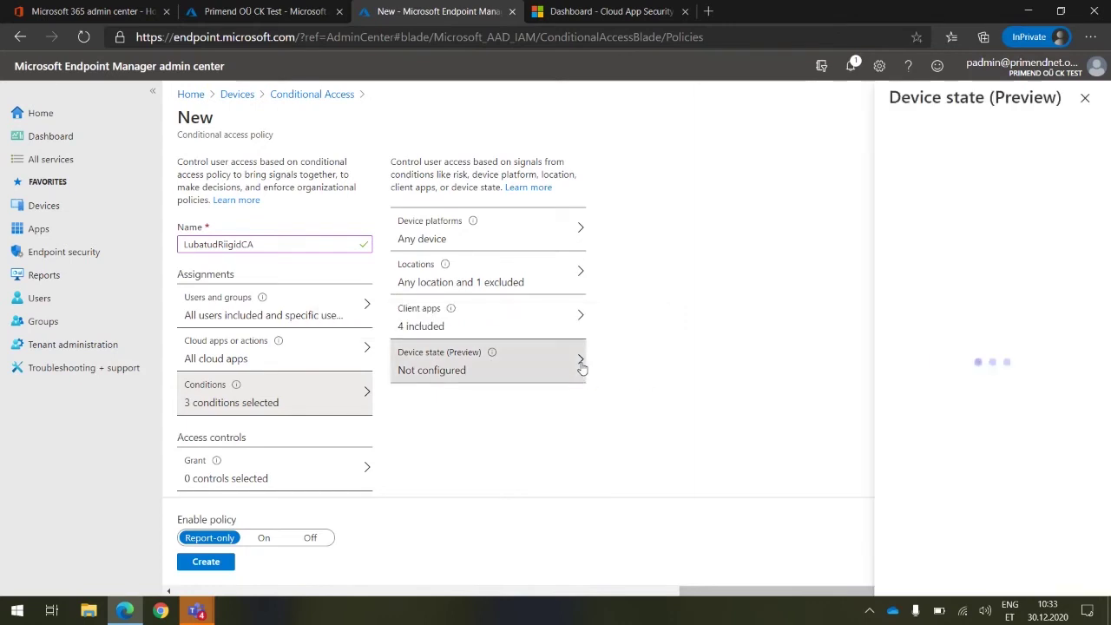
pyautogui.click(1085, 100)
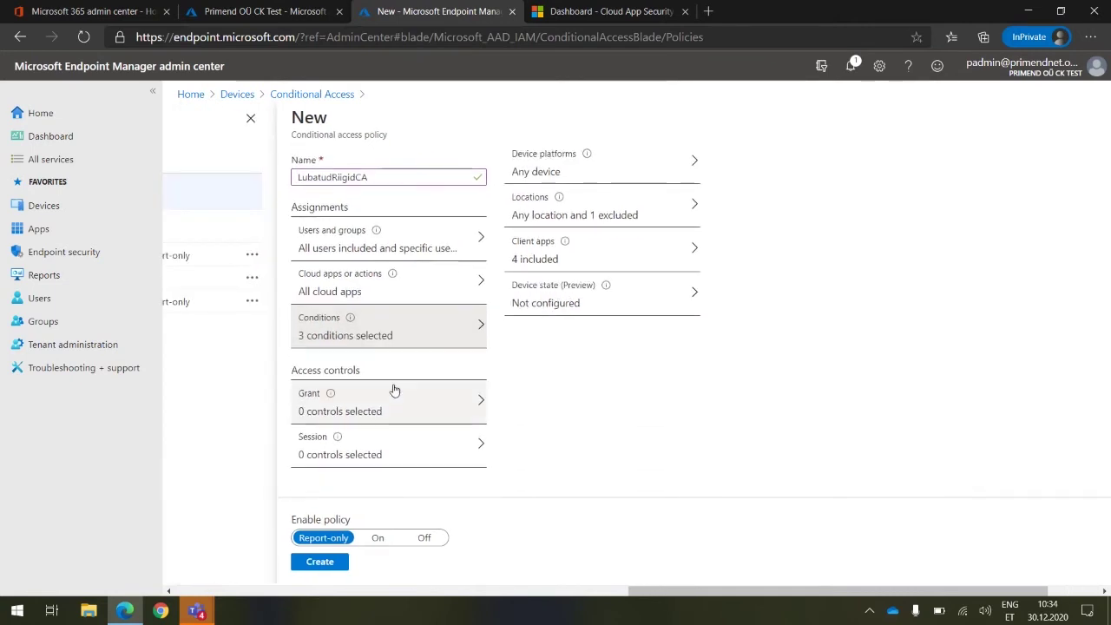
# Set the policy's grant control to Block access
pyautogui.click(480, 405)
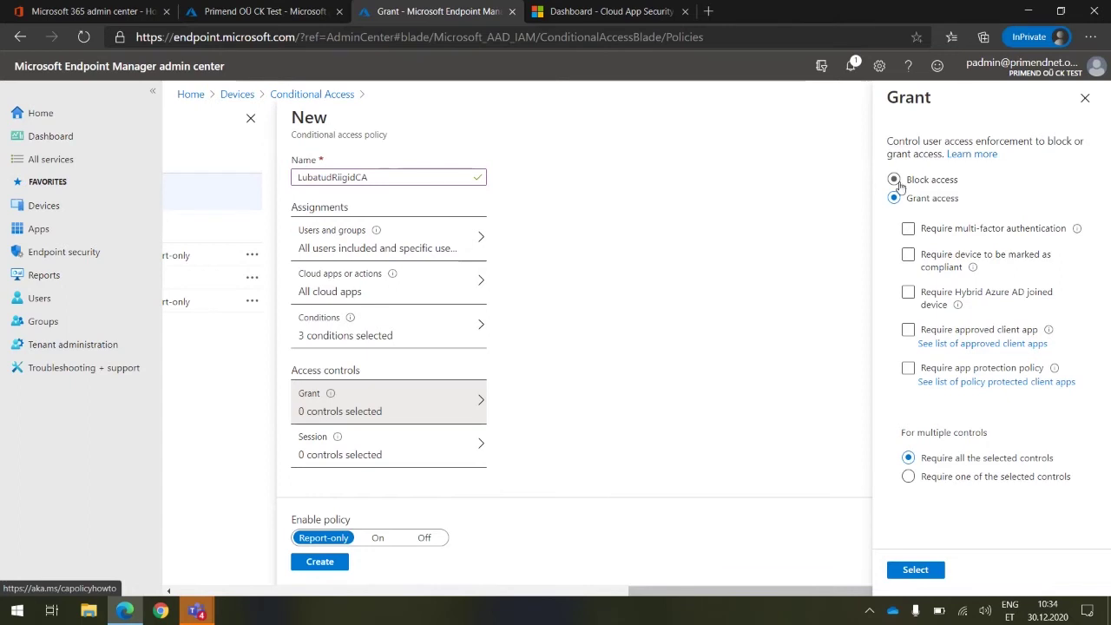
pyautogui.click(894, 180)
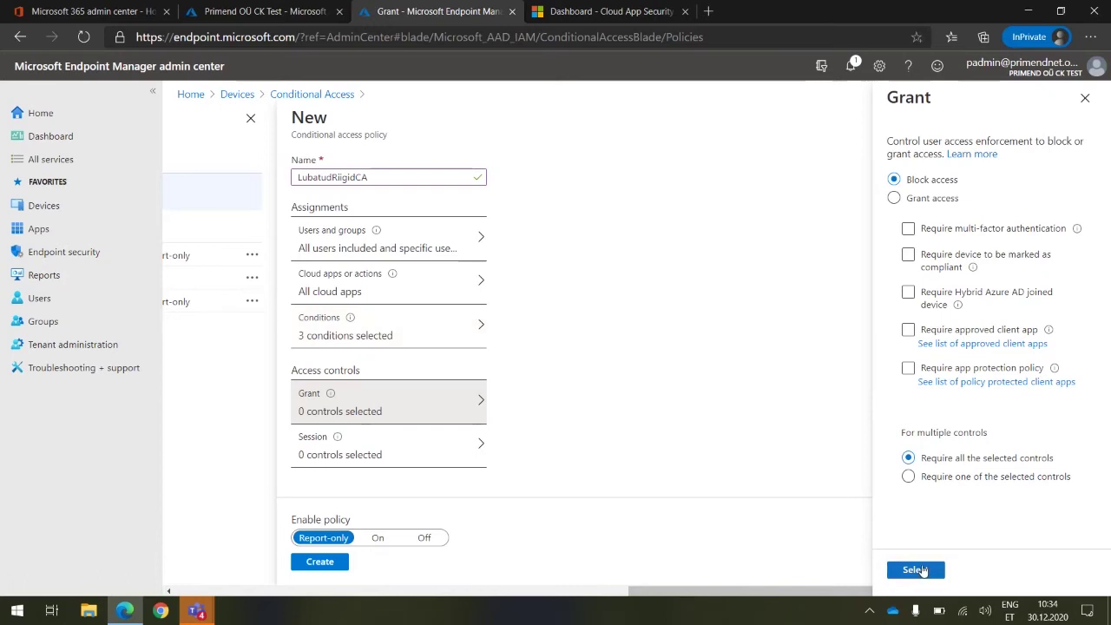
pyautogui.click(923, 571)
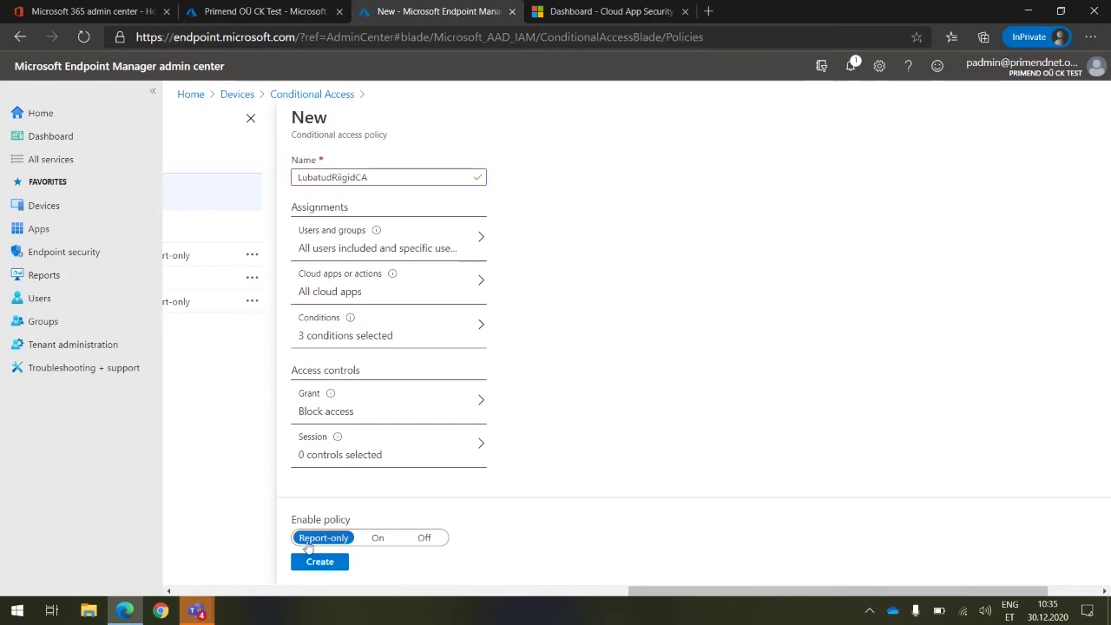
# Create the LubatudRiigidCA conditional access policy with Enable policy set to Report-only
pyautogui.click(323, 565)
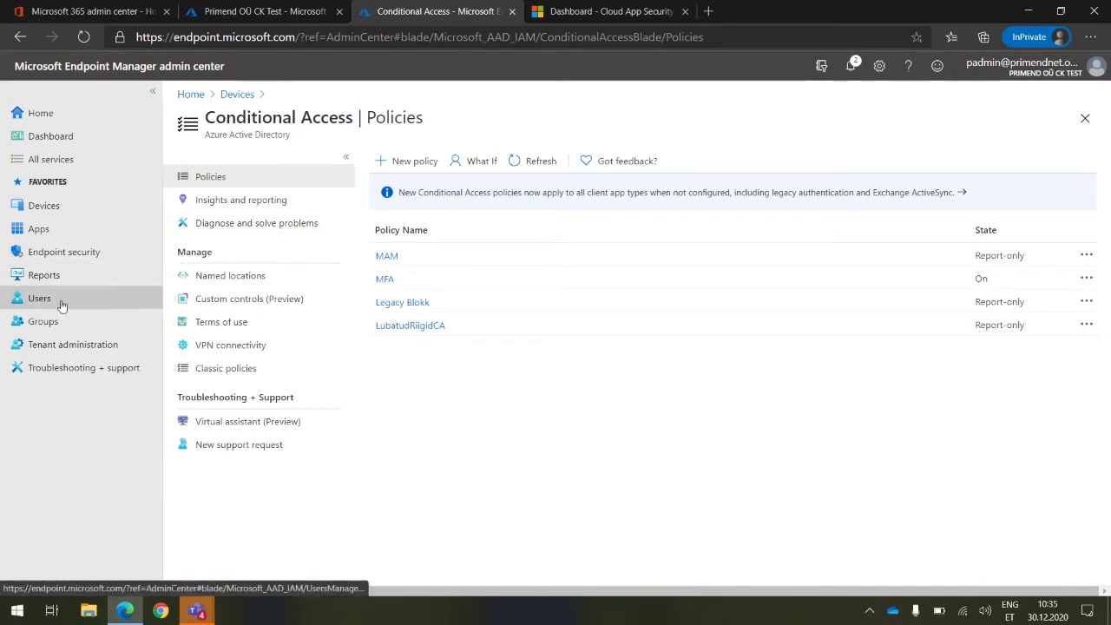
pyautogui.click(219, 10)
# Search the tenant's All users list by the user's name and open the matching user's profile
pyautogui.scroll(5, 251, 304)
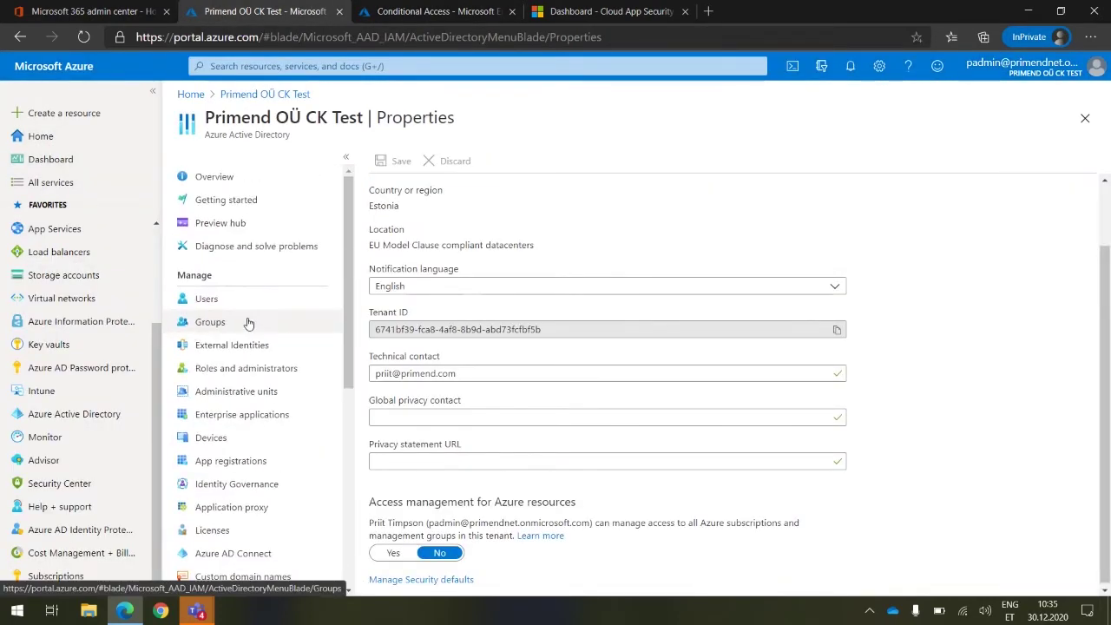
pyautogui.click(217, 299)
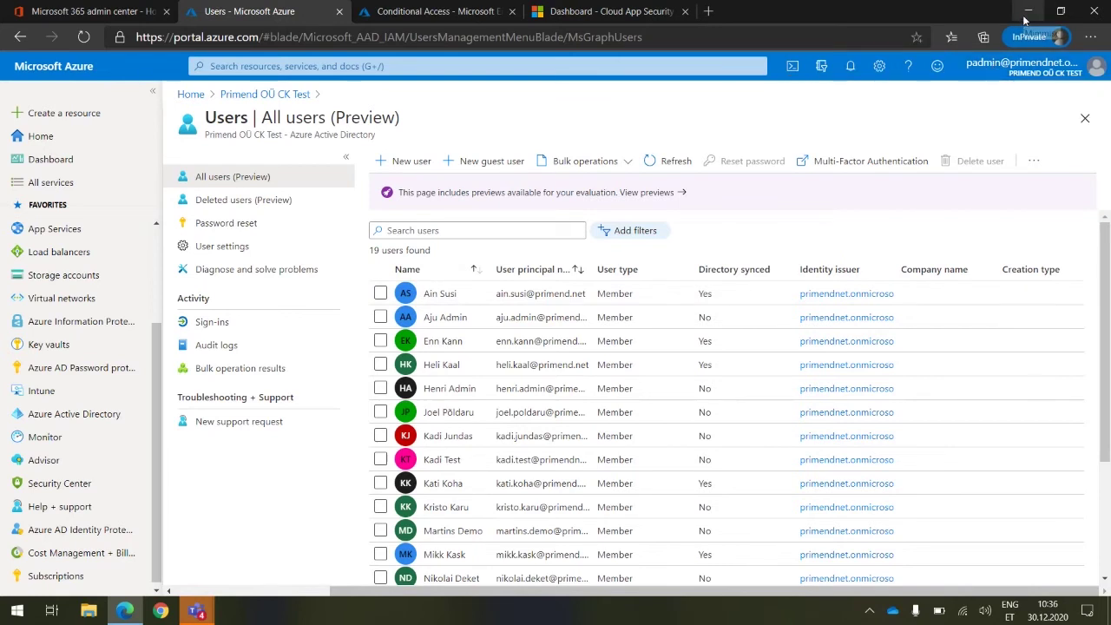
pyautogui.click(390, 230)
pyautogui.write('mikk')
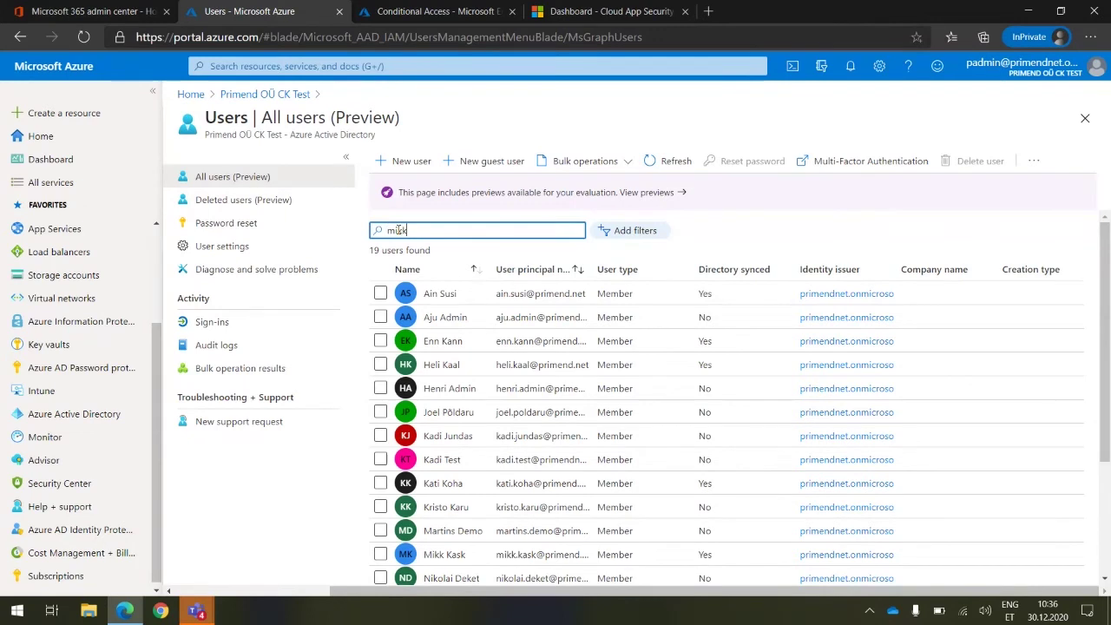
pyautogui.click(446, 295)
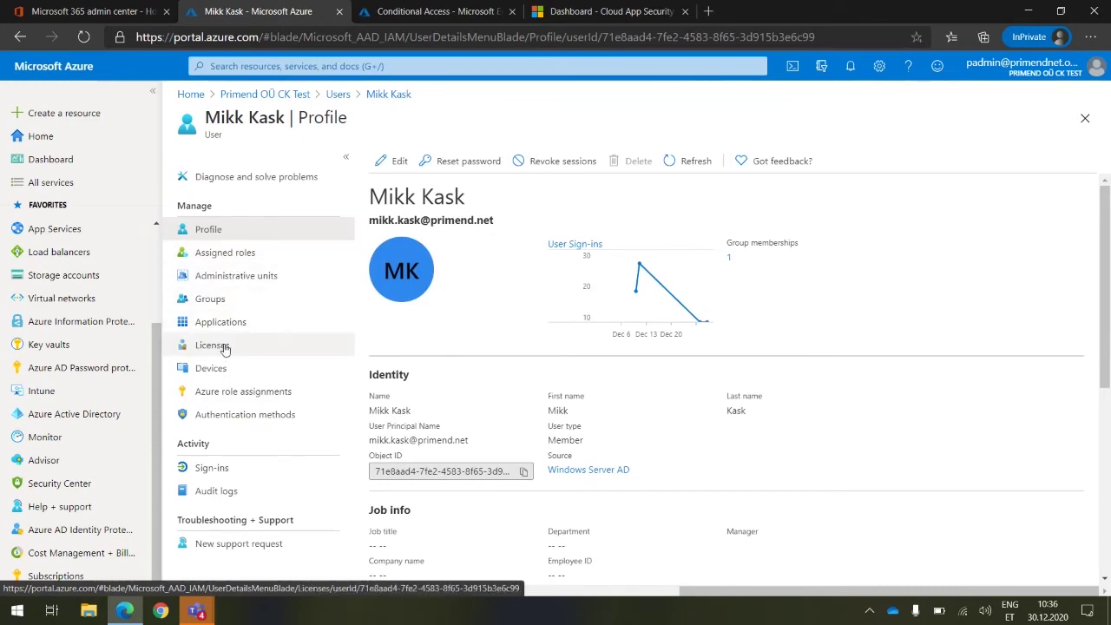
# Open the user's Sign-ins log
pyautogui.click(217, 467)
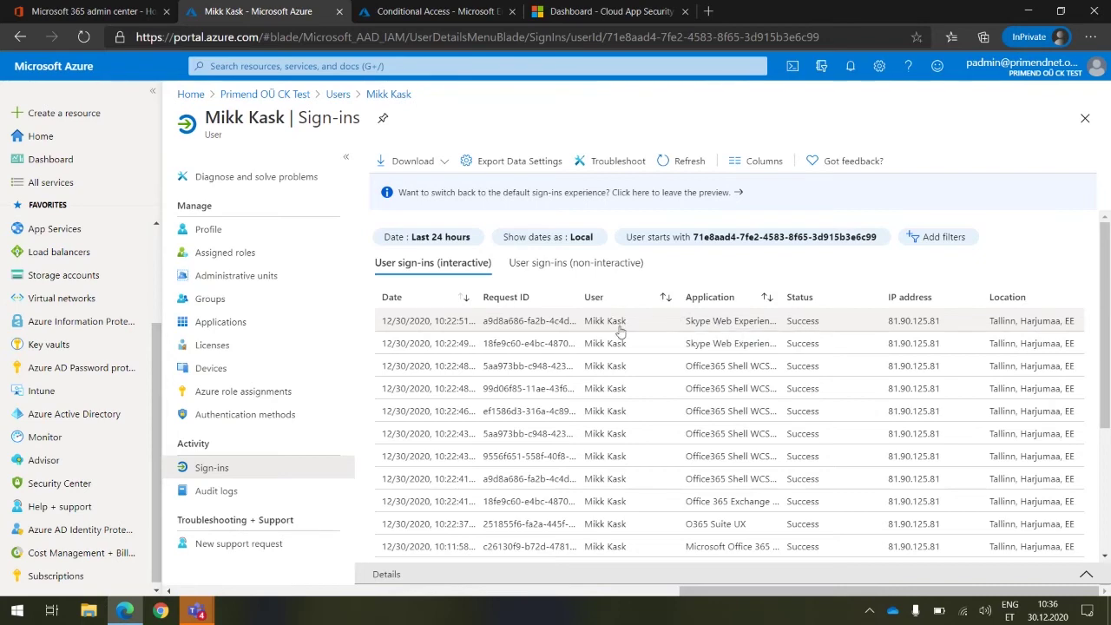
pyautogui.scroll(-3, 626, 372)
pyautogui.scroll(3, 625, 371)
# Inspect the latest sign-in's Location and Basic info, then collapse the details pane
pyautogui.click(631, 324)
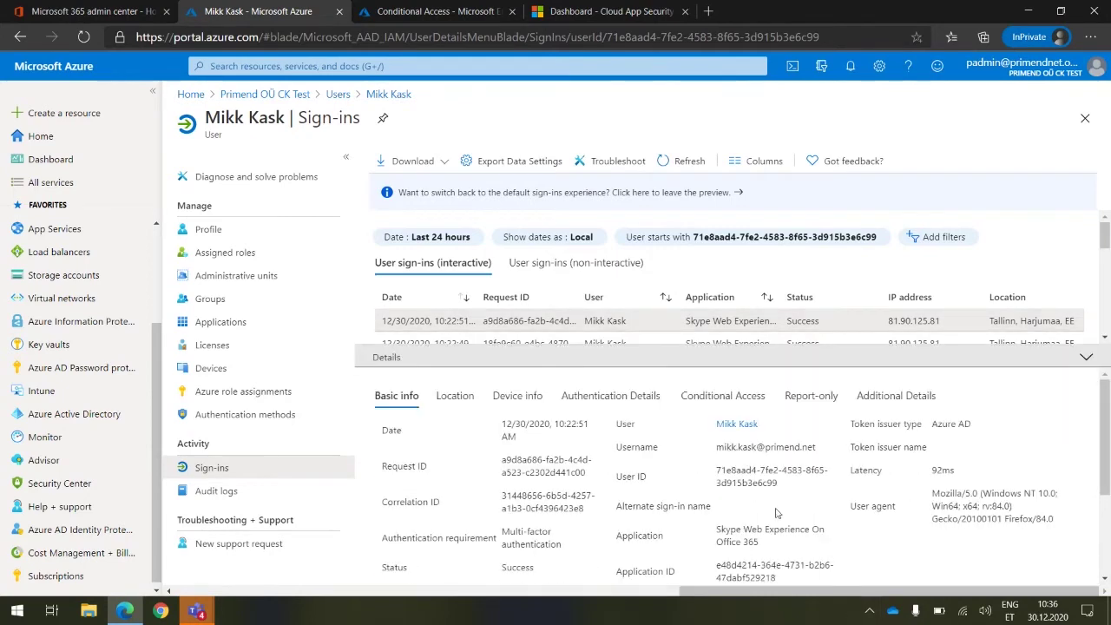
pyautogui.scroll(-2, 578, 476)
pyautogui.scroll(2, 577, 476)
pyautogui.click(463, 397)
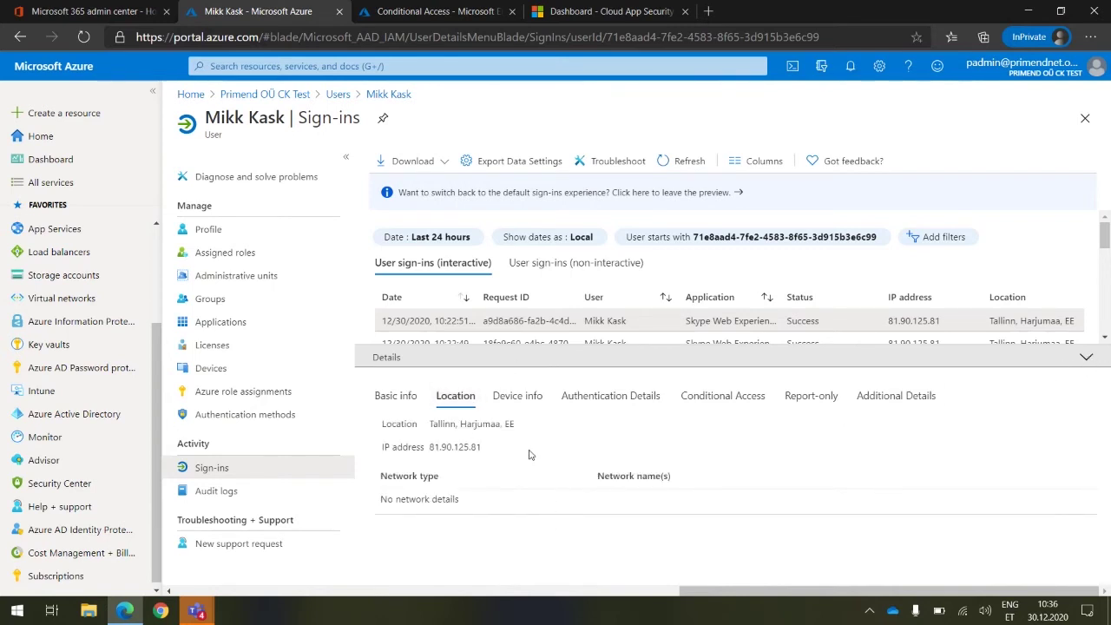
pyautogui.click(417, 404)
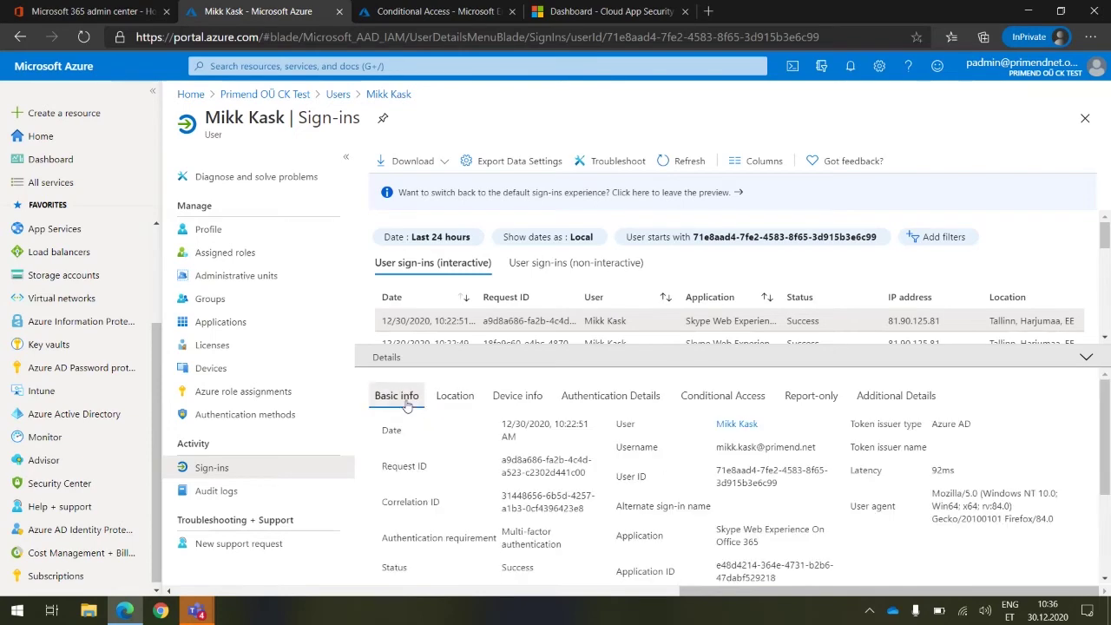
pyautogui.click(1087, 357)
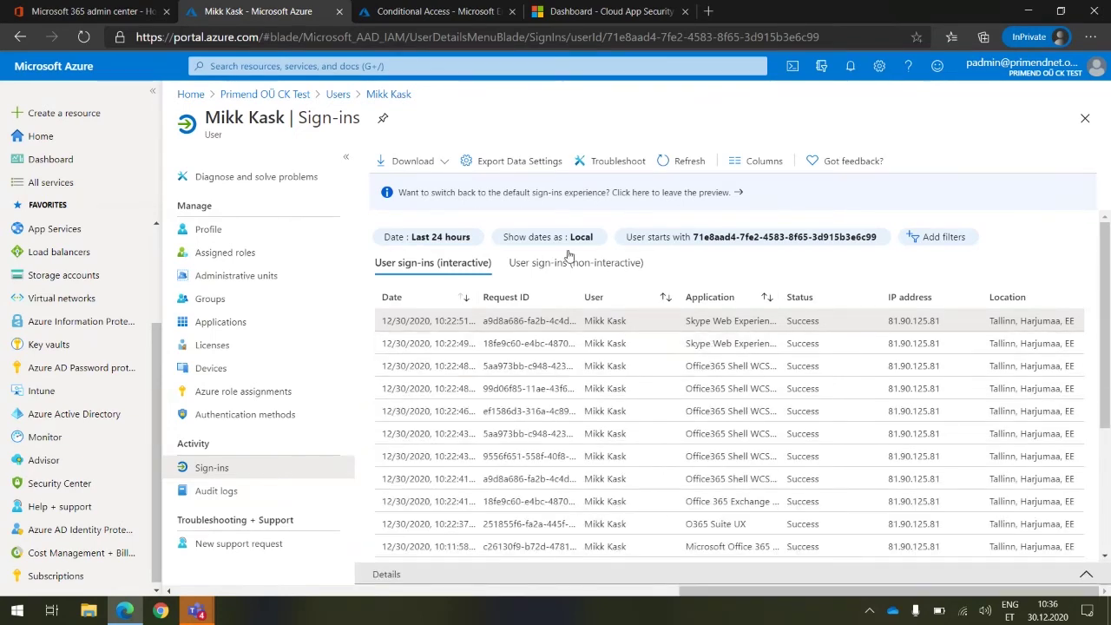
# Return to the Conditional Access policy list
pyautogui.click(440, 12)
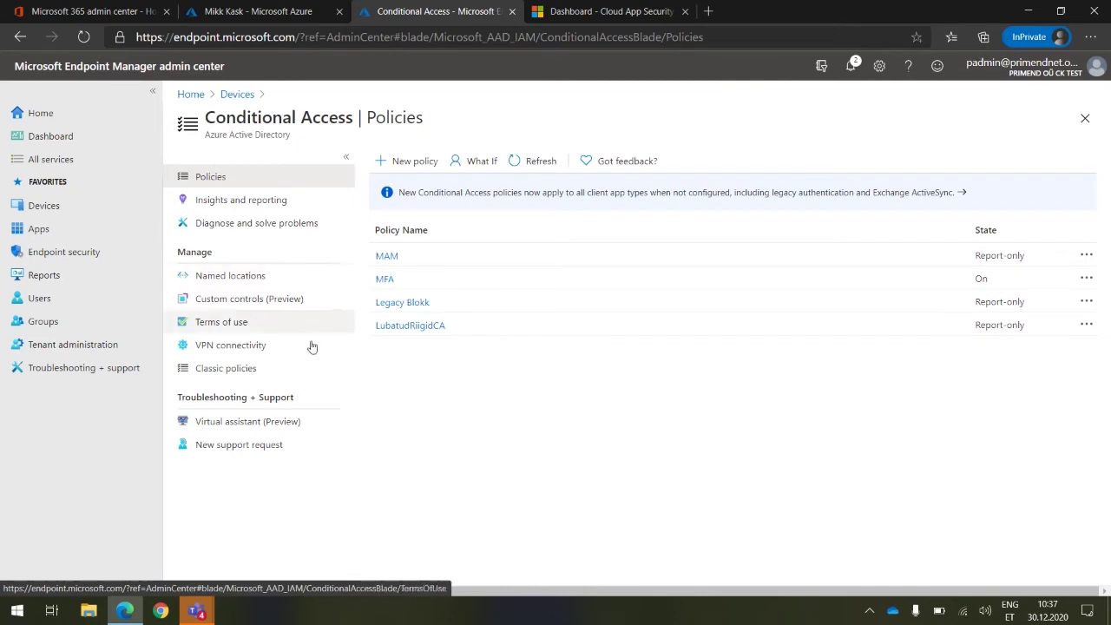
# Start a new policy, review Users and groups, Cloud apps and Conditions, then open Device platforms
pyautogui.click(401, 173)
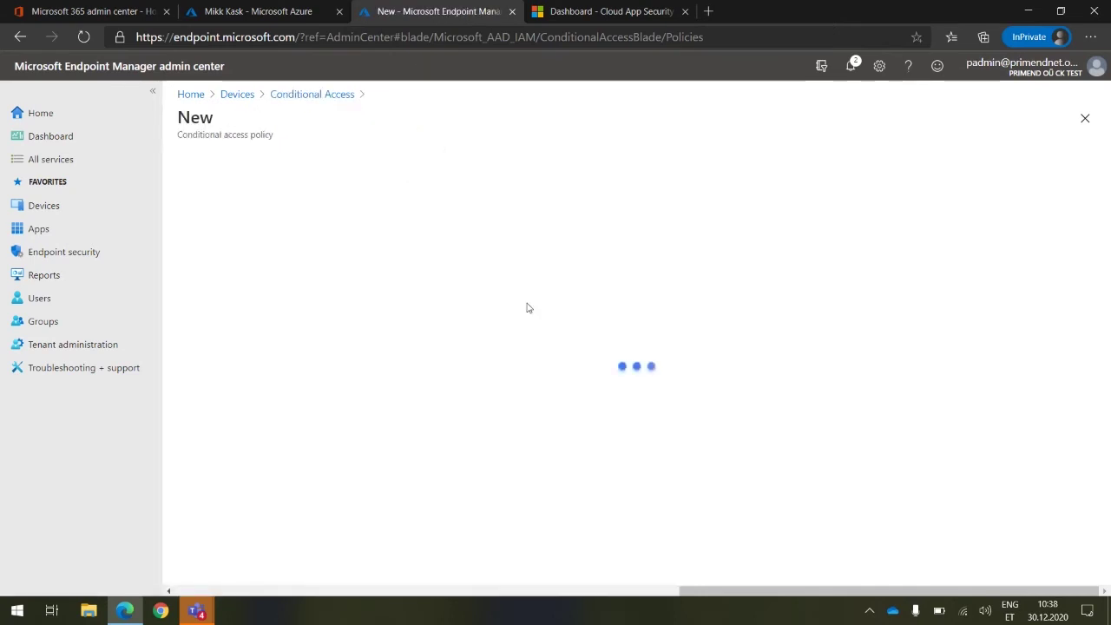
pyautogui.scroll(-1, 443, 327)
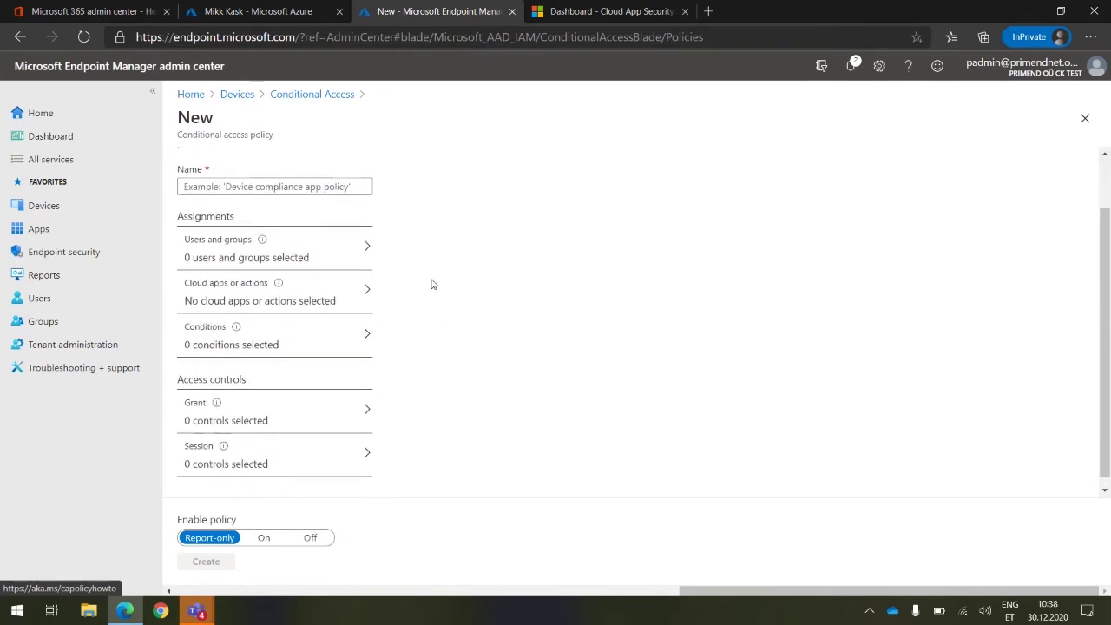
pyautogui.click(319, 253)
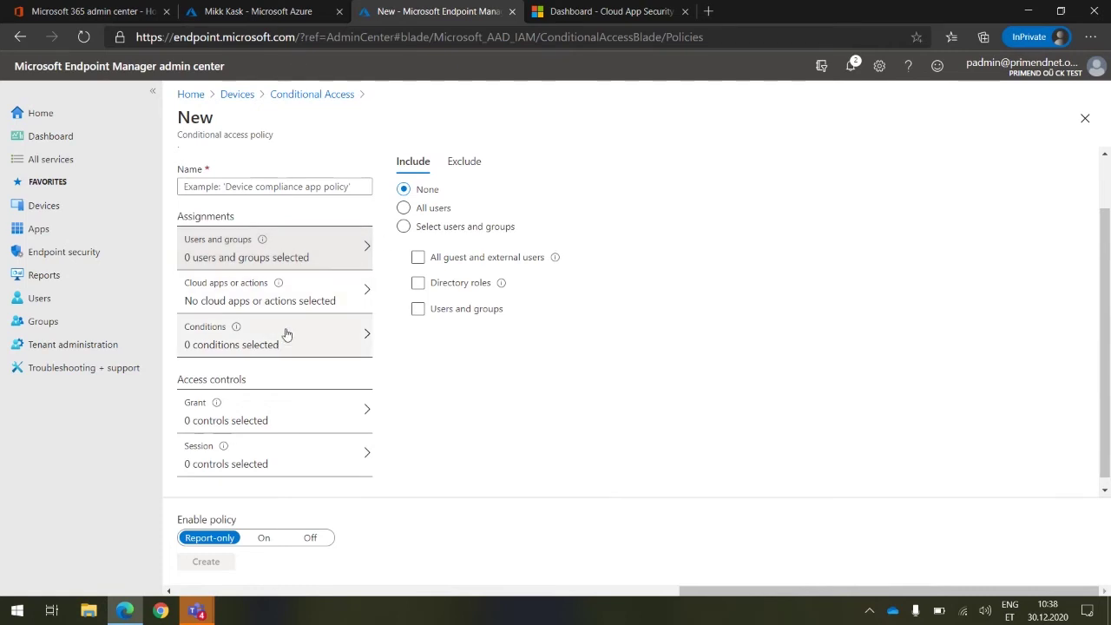
pyautogui.scroll(-1, 331, 337)
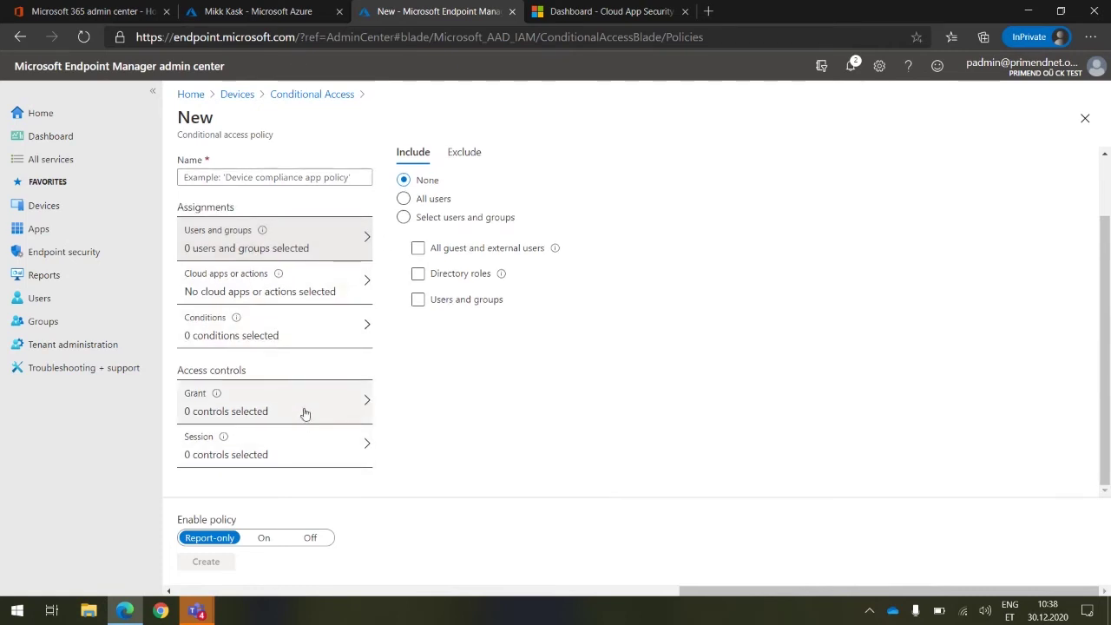
pyautogui.scroll(2, 329, 306)
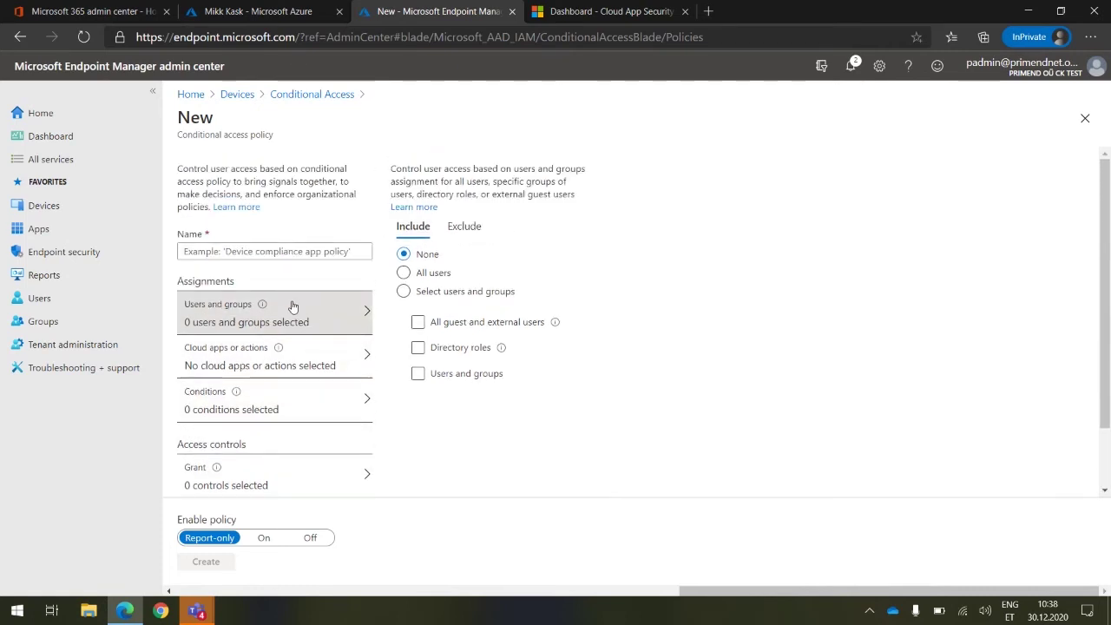
pyautogui.click(330, 360)
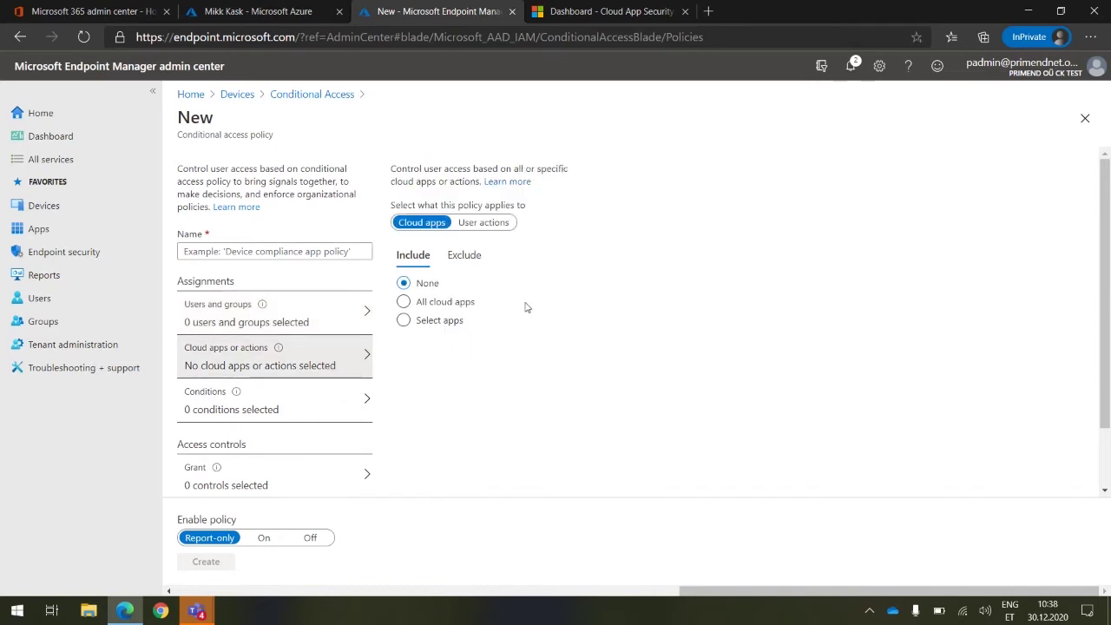
pyautogui.click(266, 402)
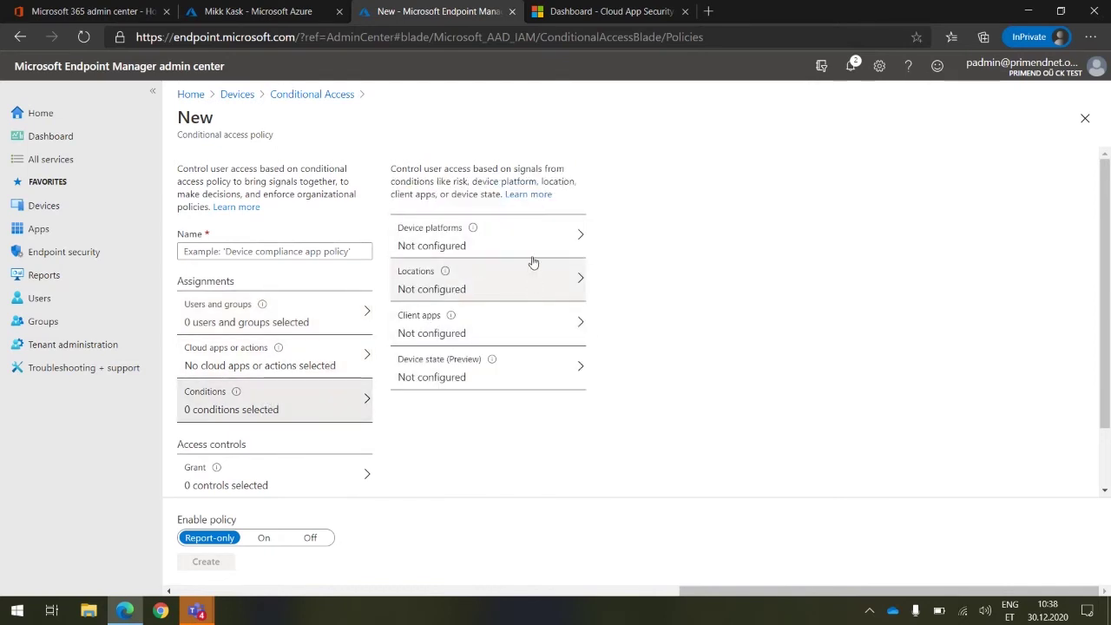
pyautogui.click(533, 230)
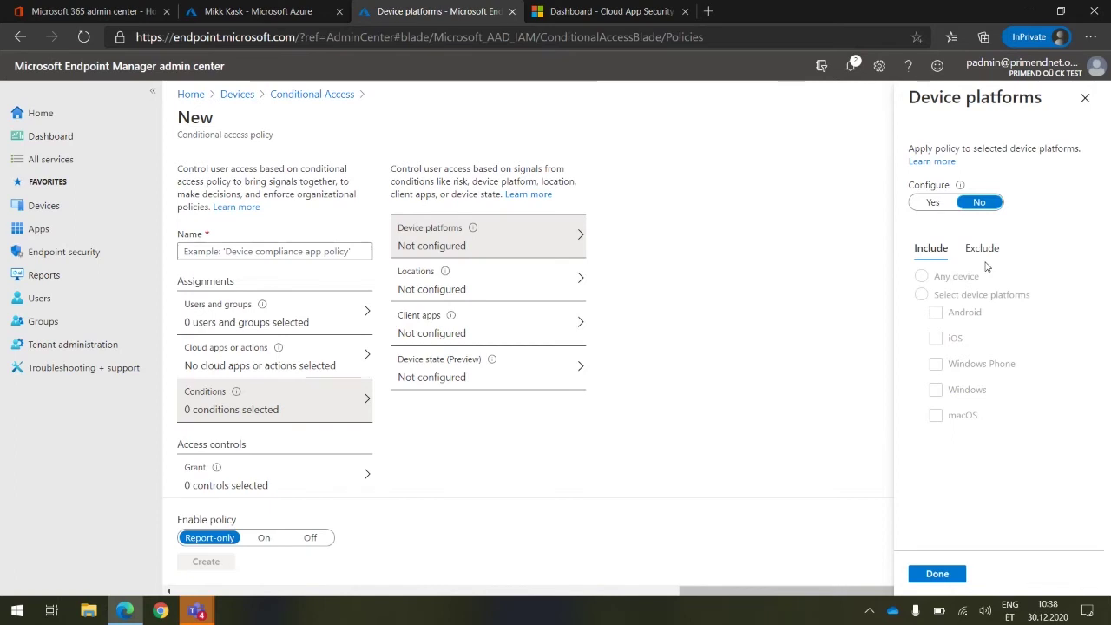
# Include only Windows and macOS in the Device platforms condition
pyautogui.click(934, 205)
pyautogui.click(922, 296)
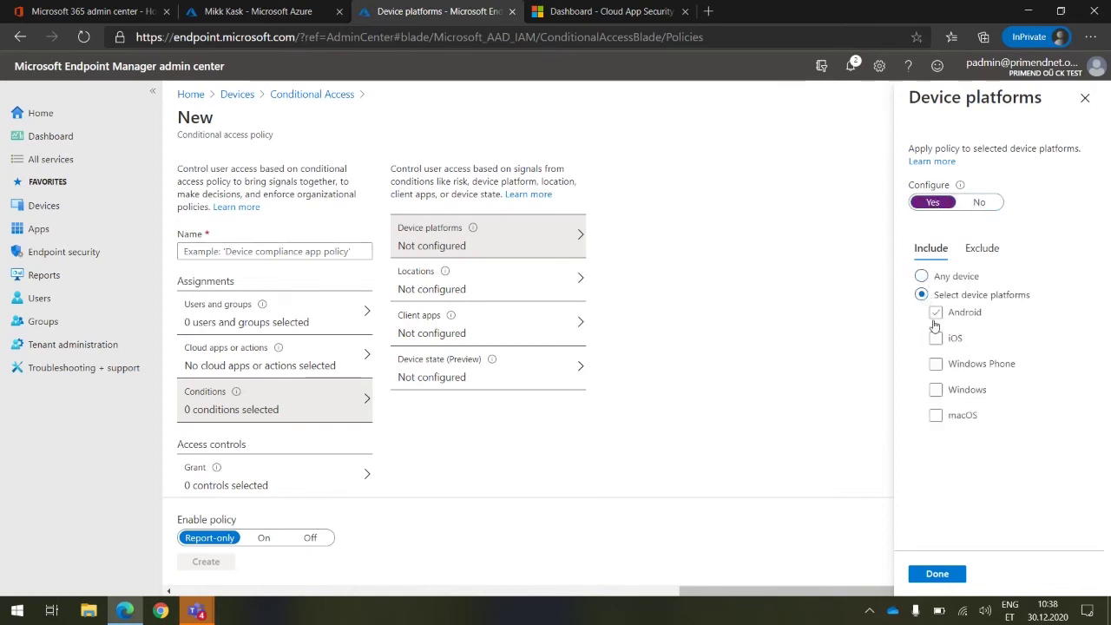
pyautogui.click(935, 390)
pyautogui.click(937, 416)
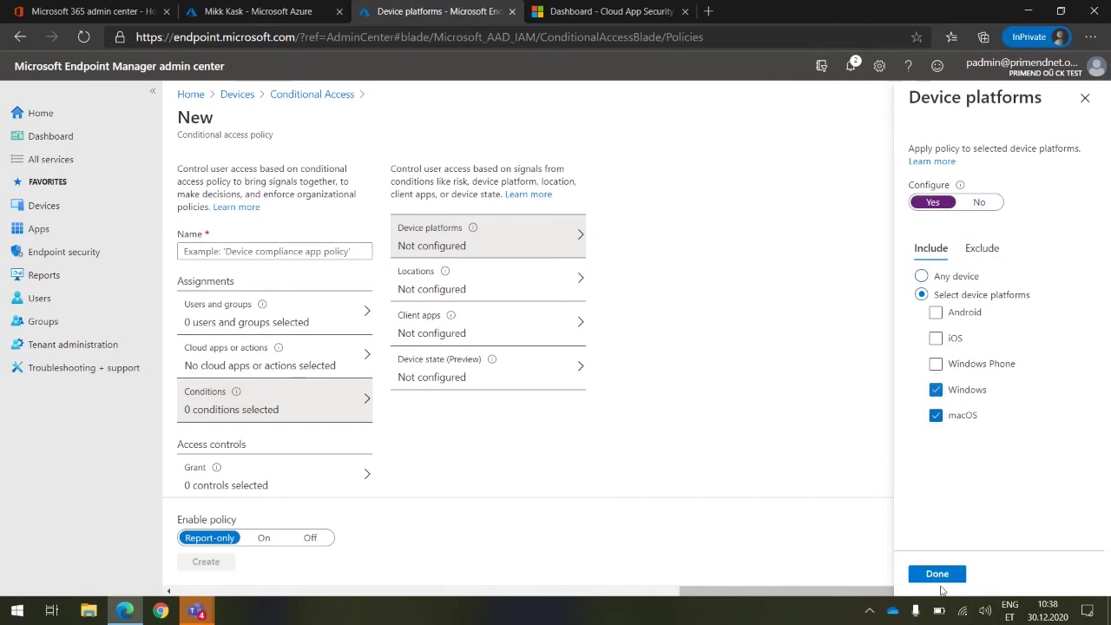
pyautogui.click(940, 577)
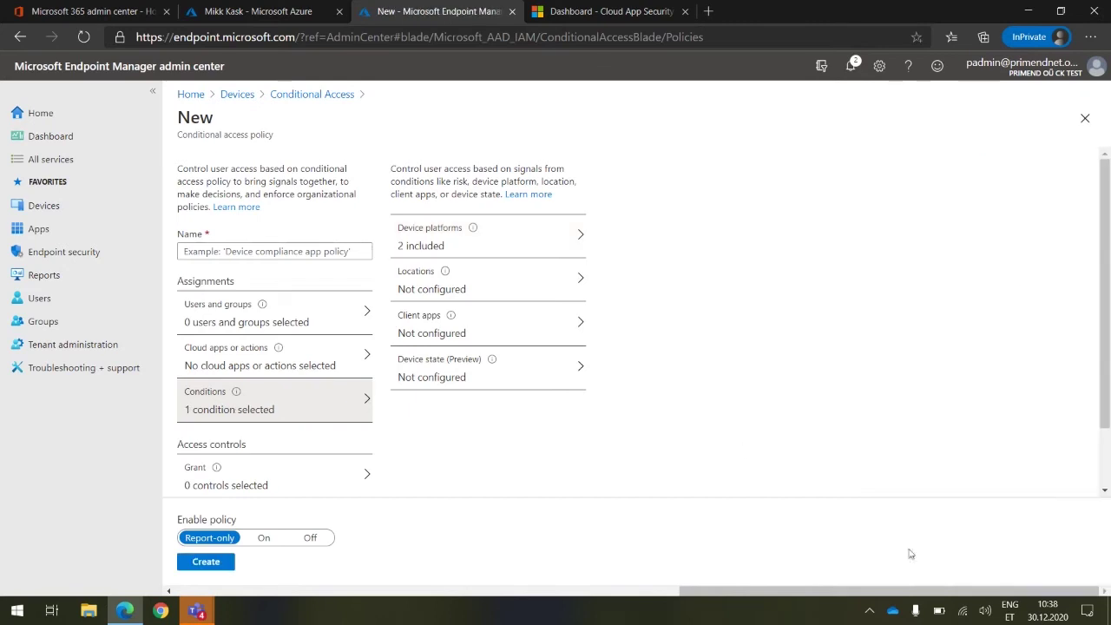
# Limit Client apps to Browser and Mobile apps and desktop clients, excluding legacy clients
pyautogui.click(496, 318)
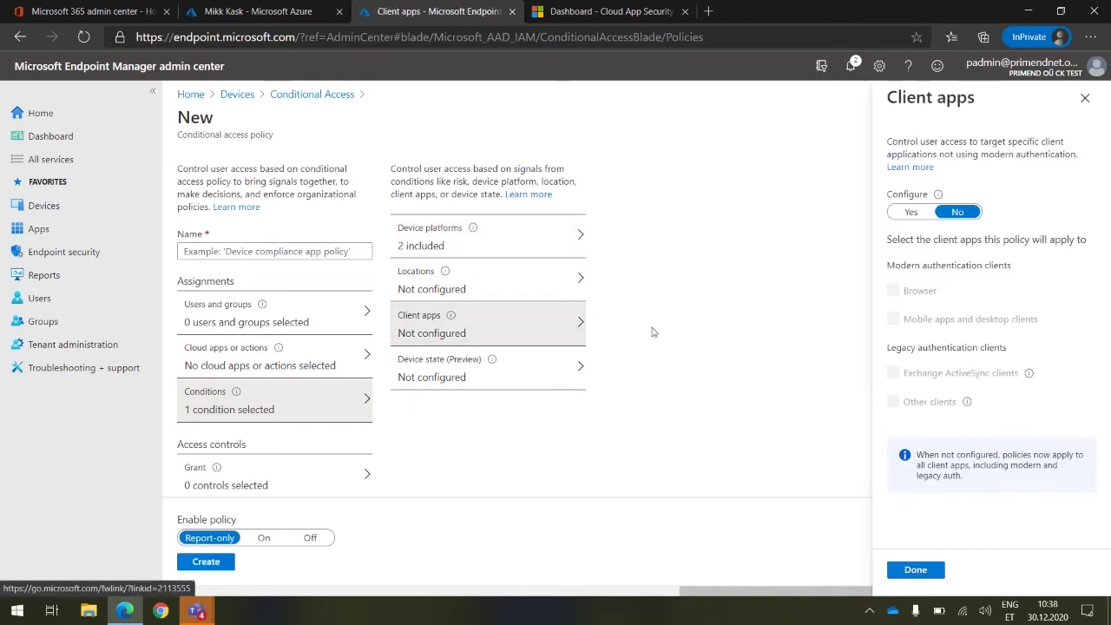
pyautogui.click(912, 212)
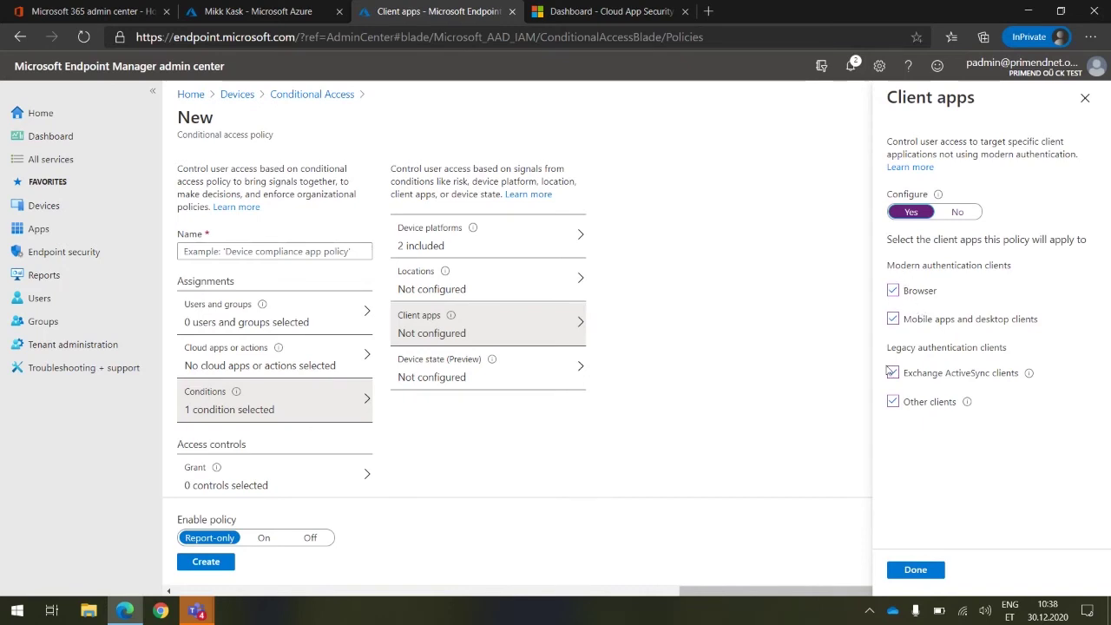
pyautogui.click(893, 372)
pyautogui.click(894, 401)
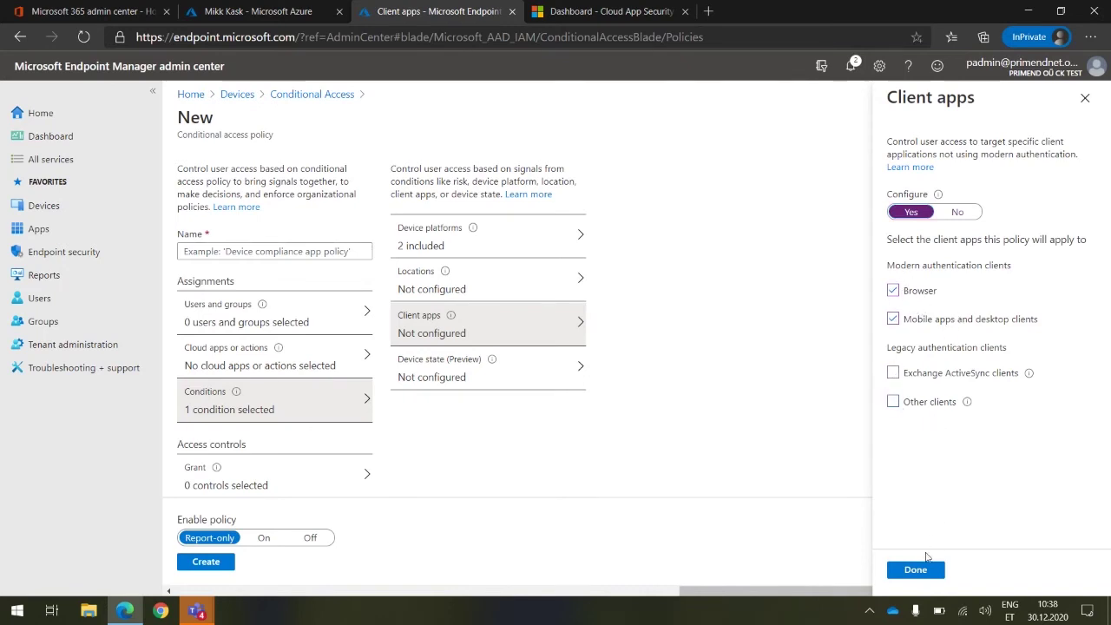
pyautogui.click(907, 571)
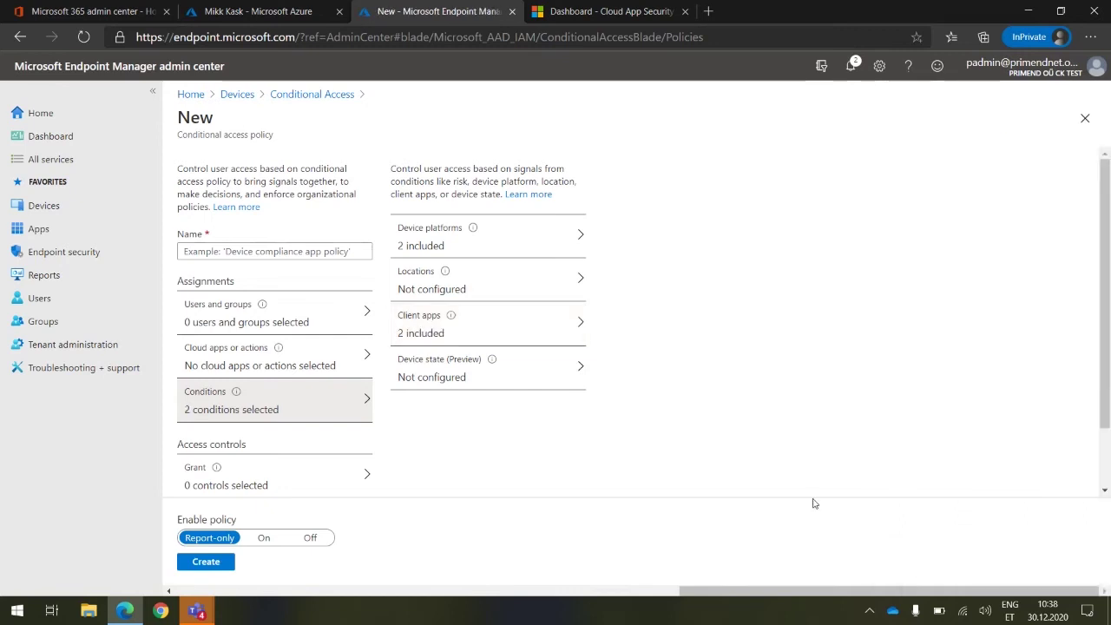
# Grant access requiring both multi-factor authentication and a Hybrid Azure AD joined device
pyautogui.click(245, 471)
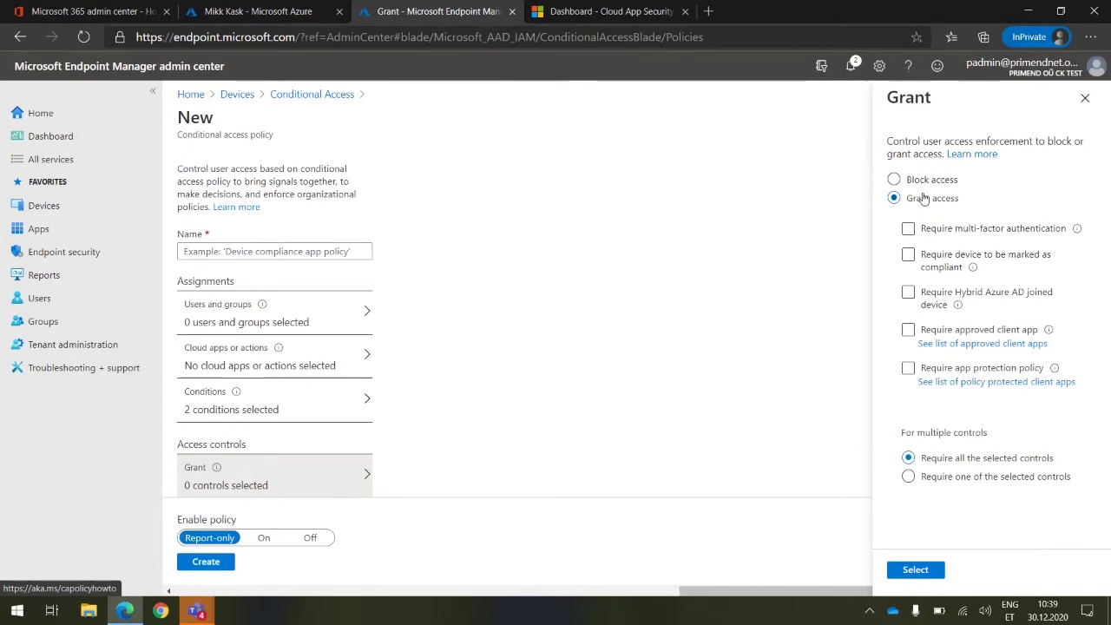
pyautogui.click(909, 228)
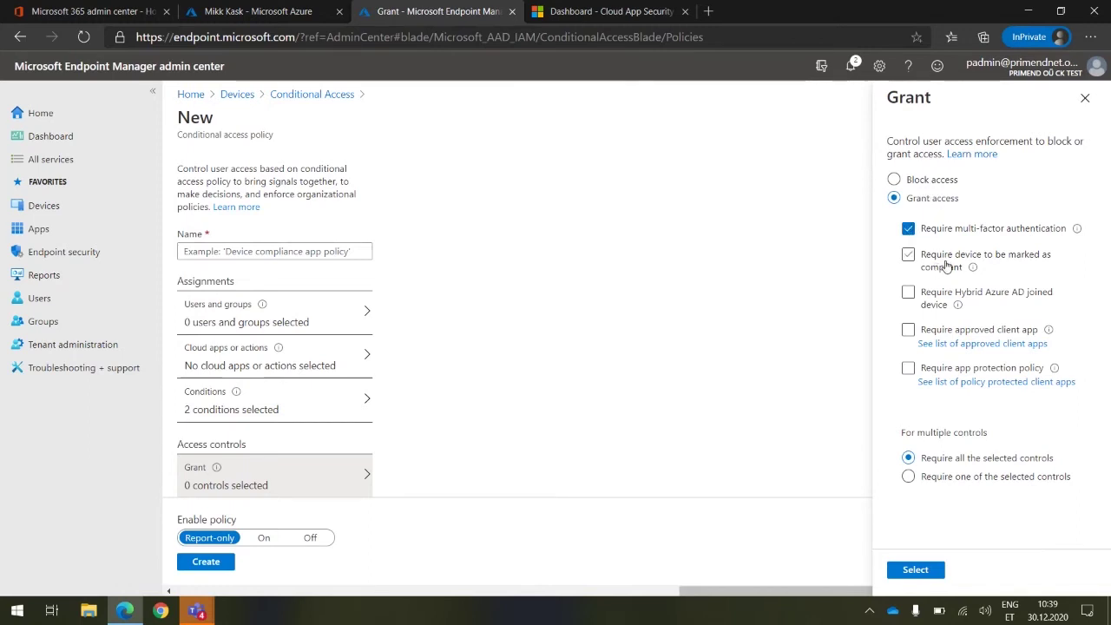
pyautogui.click(908, 294)
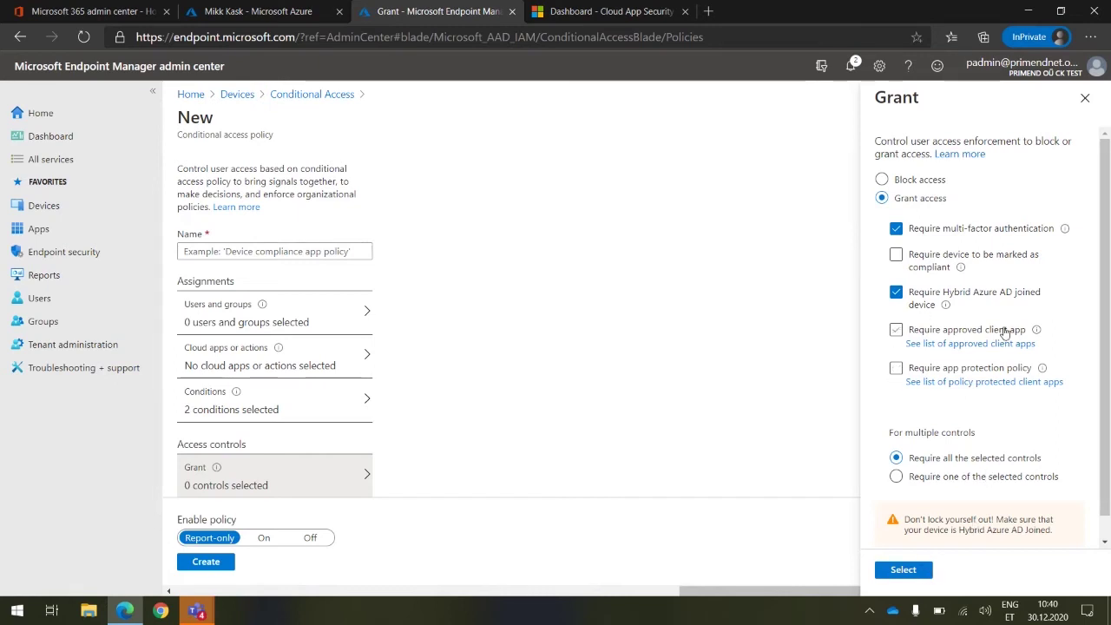
pyautogui.scroll(-1, 1003, 334)
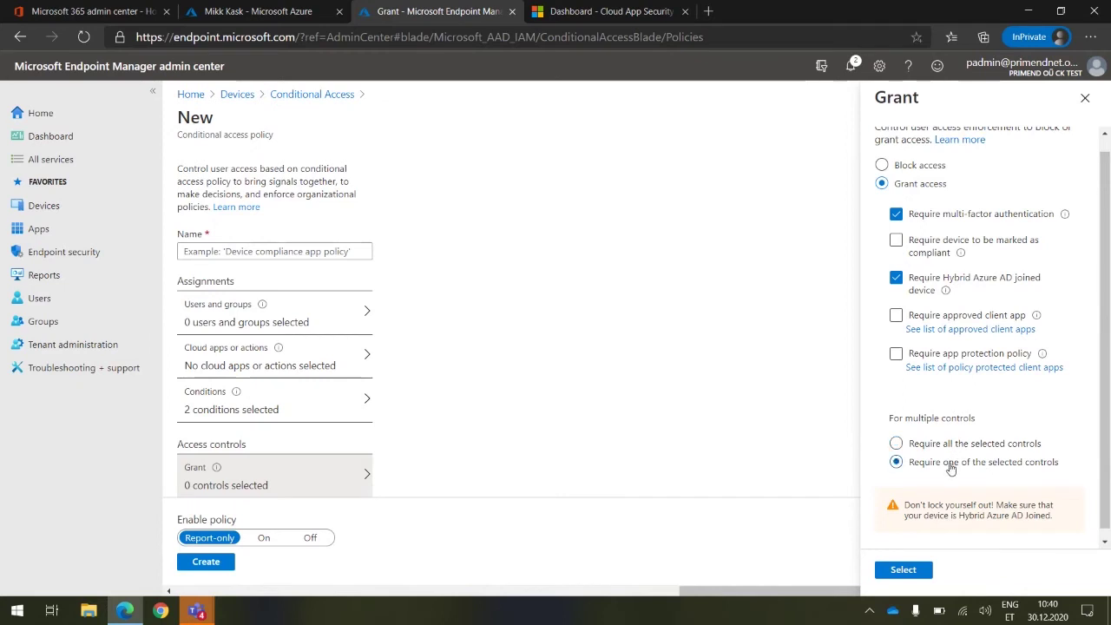
pyautogui.click(949, 449)
pyautogui.click(914, 573)
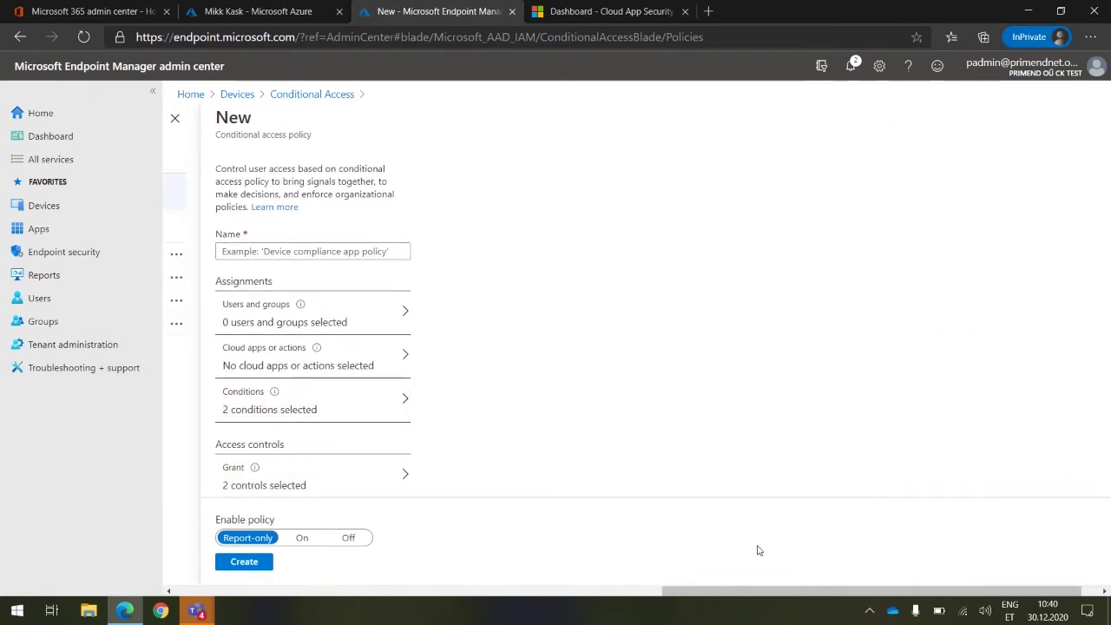
# Review the grant controls and close them without changes
pyautogui.moveTo(851, 591); pyautogui.dragTo(868, 591)
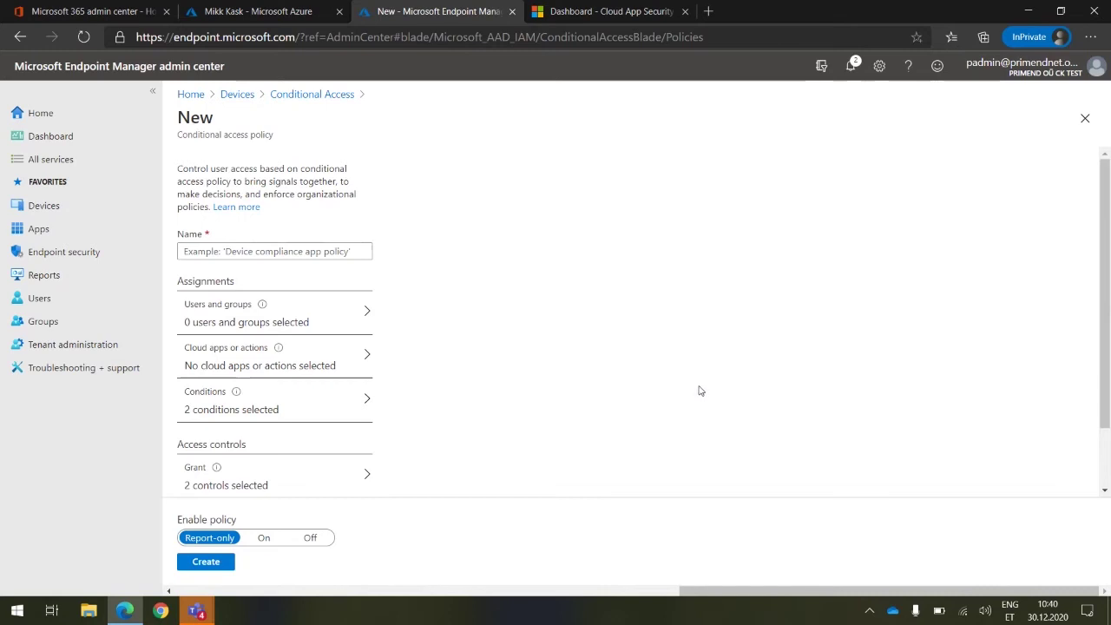
pyautogui.moveTo(1107, 312); pyautogui.dragTo(1100, 380)
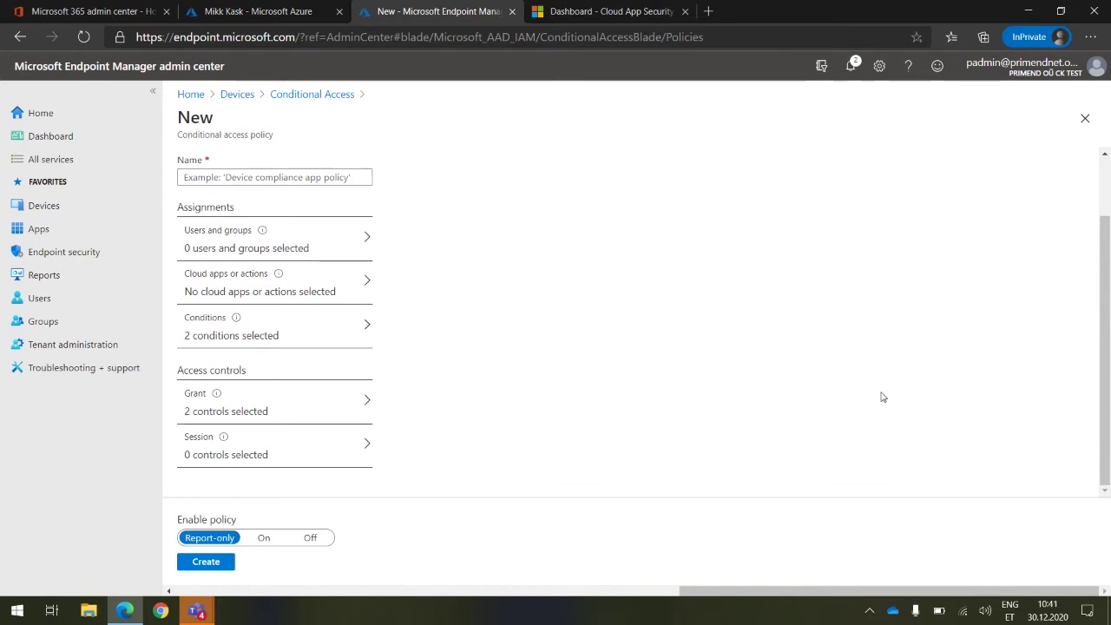
pyautogui.click(254, 409)
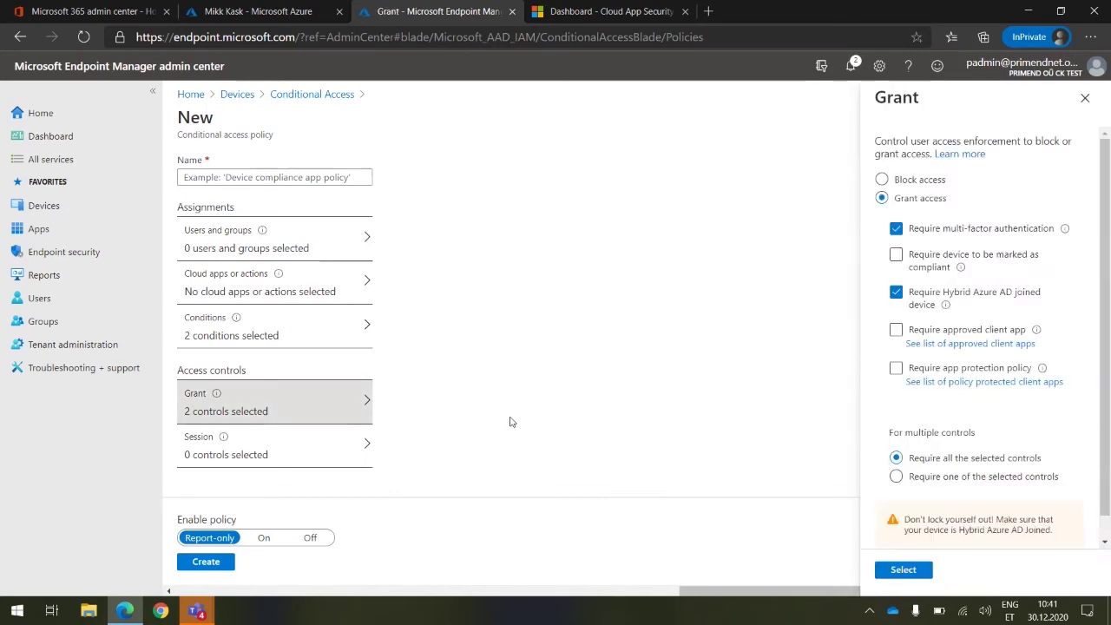
pyautogui.click(1085, 97)
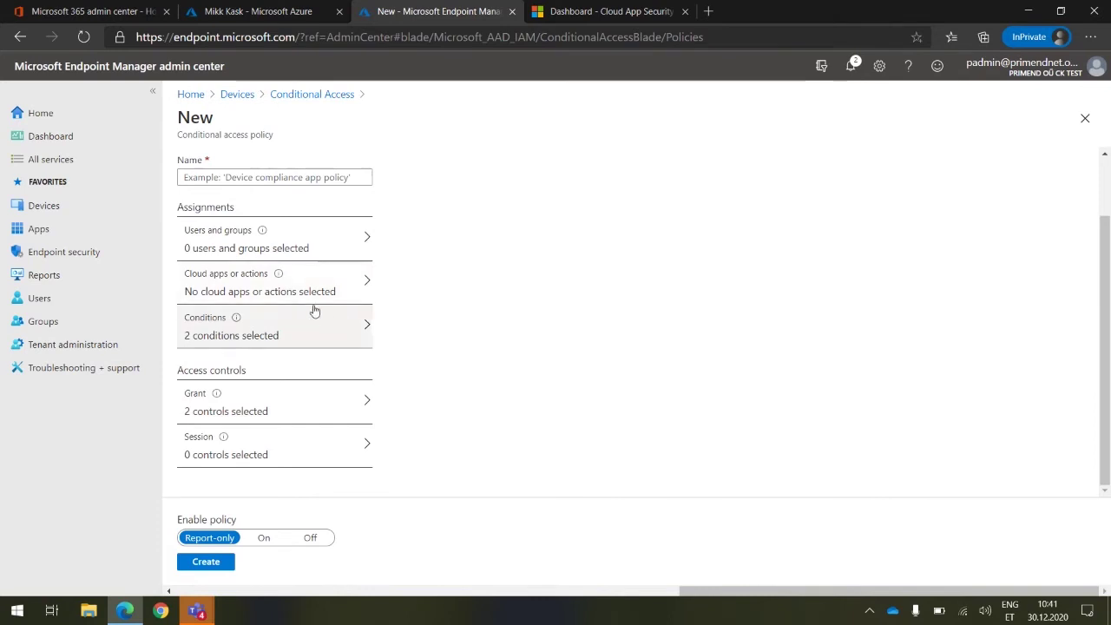
# Limit the Client apps condition to Browser only by unticking Mobile apps and desktop clients
pyautogui.click(291, 276)
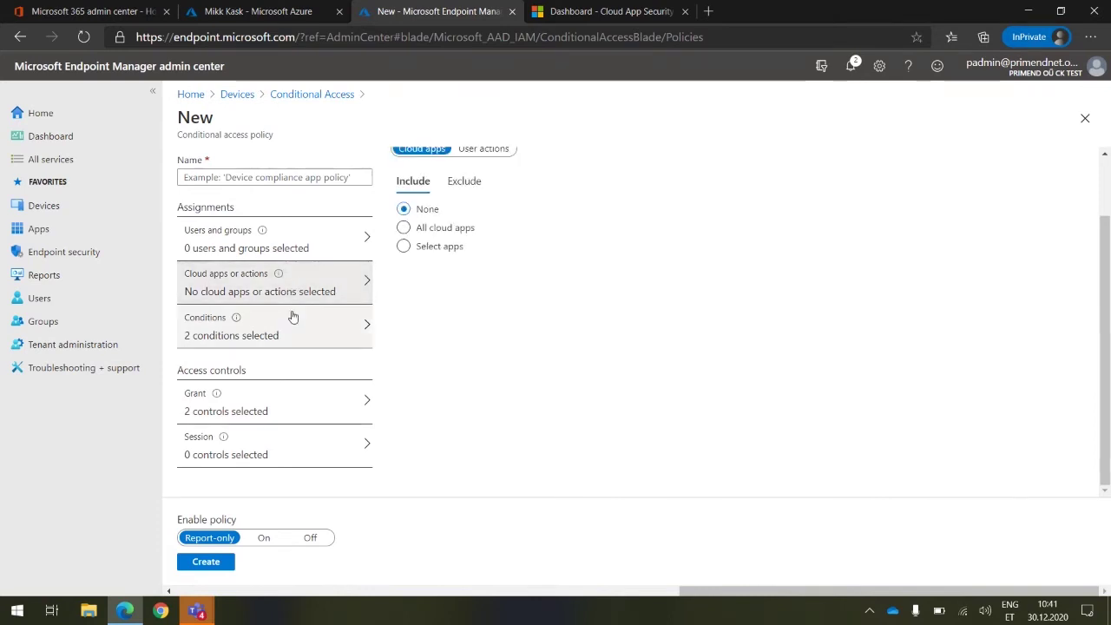
pyautogui.click(290, 318)
pyautogui.click(511, 252)
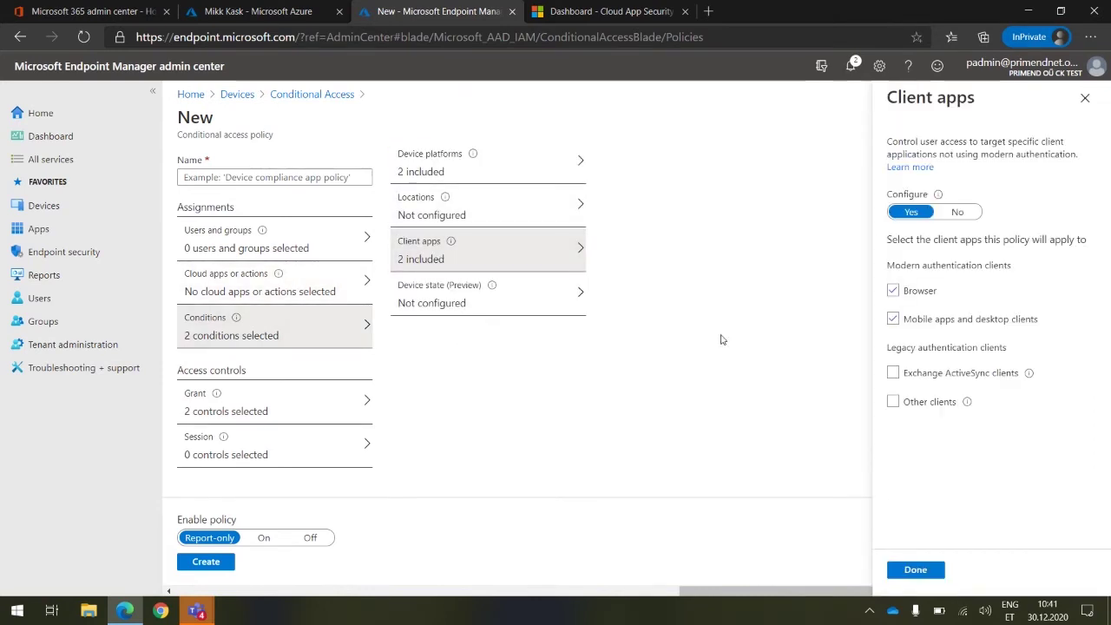
pyautogui.click(893, 319)
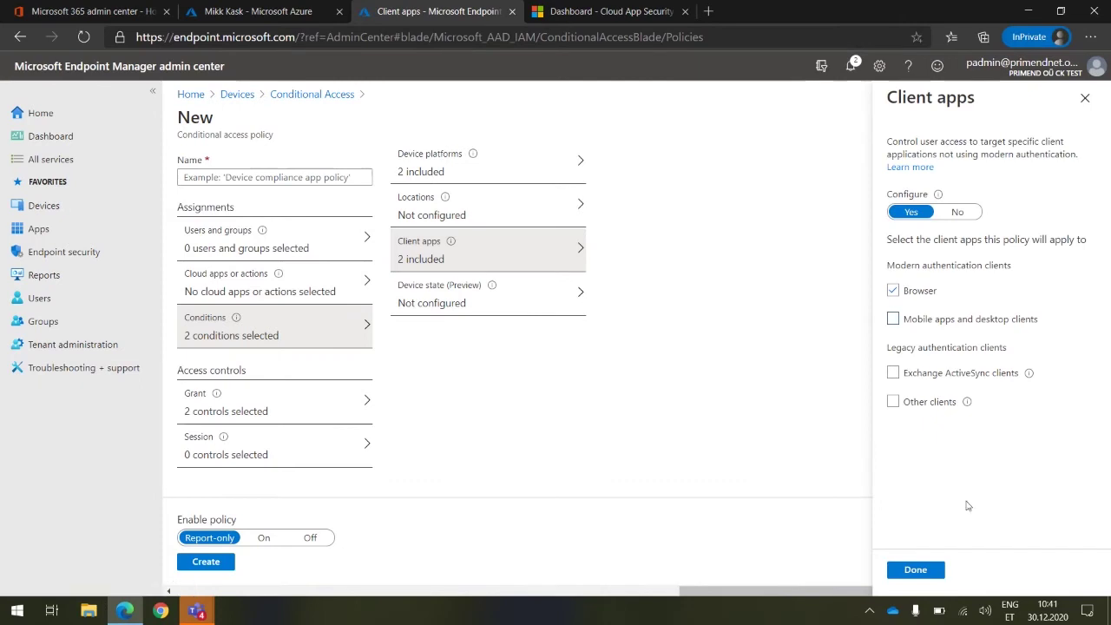
pyautogui.click(934, 571)
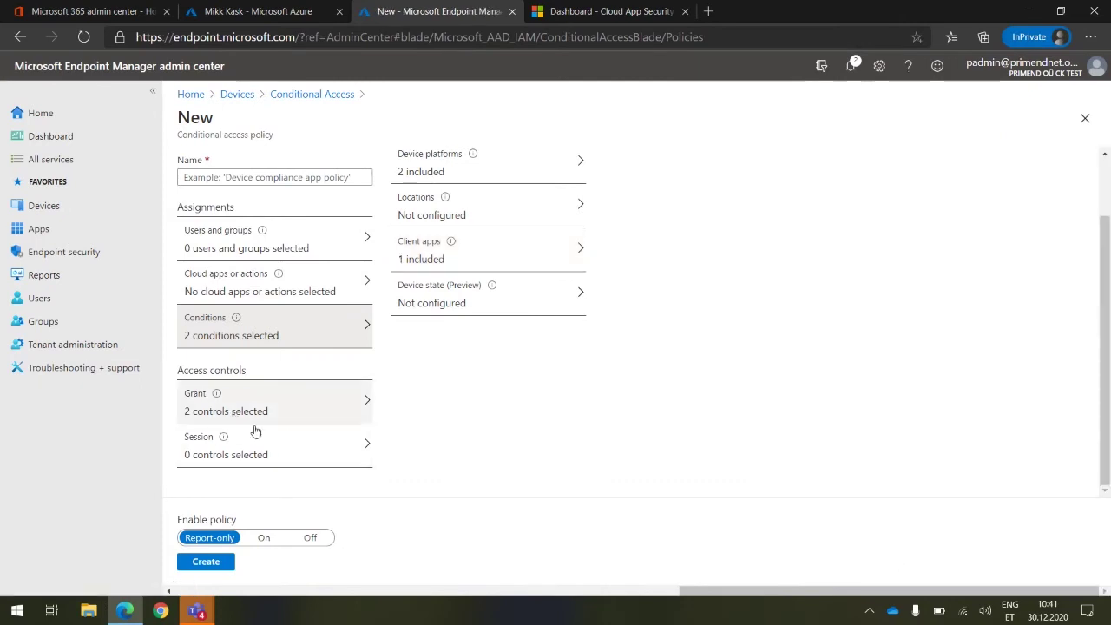
# Remove the Hybrid Azure AD joined device requirement so only multi-factor authentication remains
pyautogui.click(276, 409)
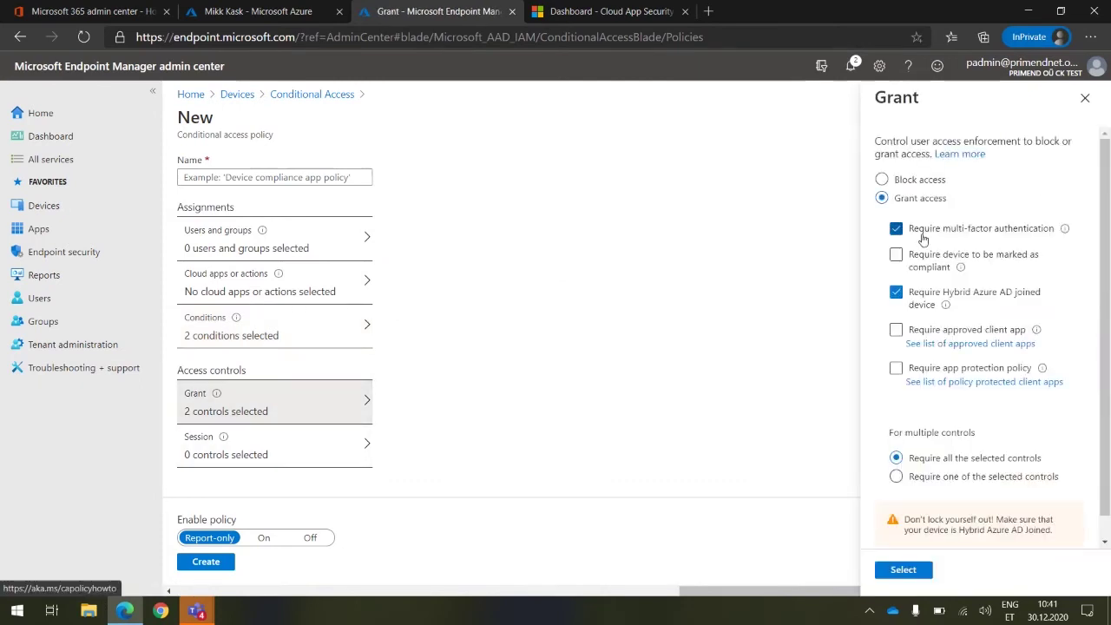
pyautogui.click(898, 296)
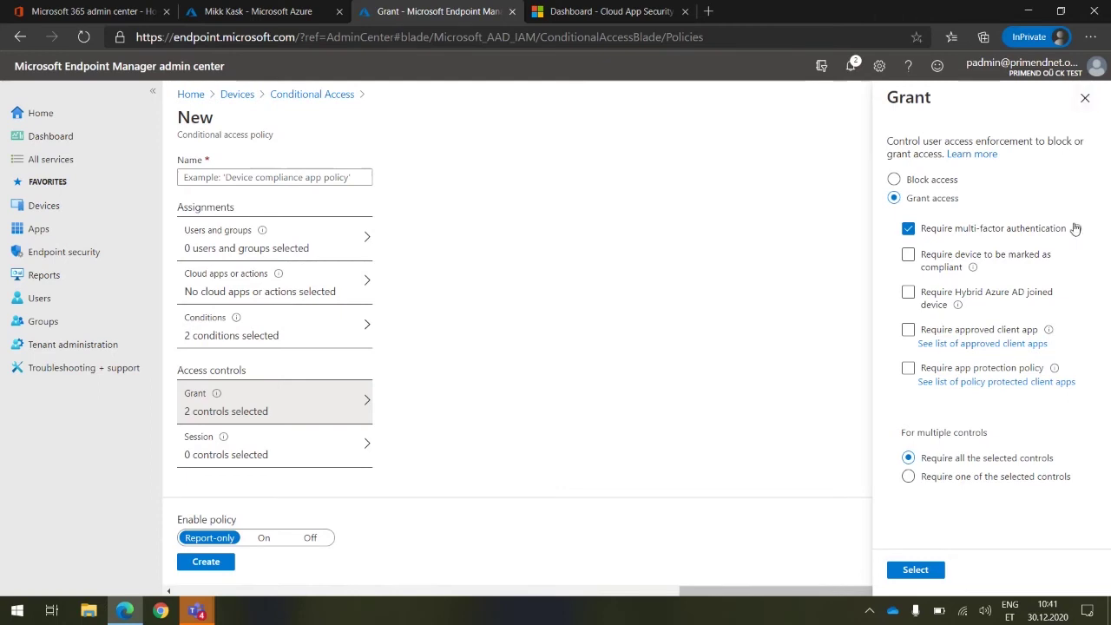
pyautogui.moveTo(1076, 228)
pyautogui.click(1091, 101)
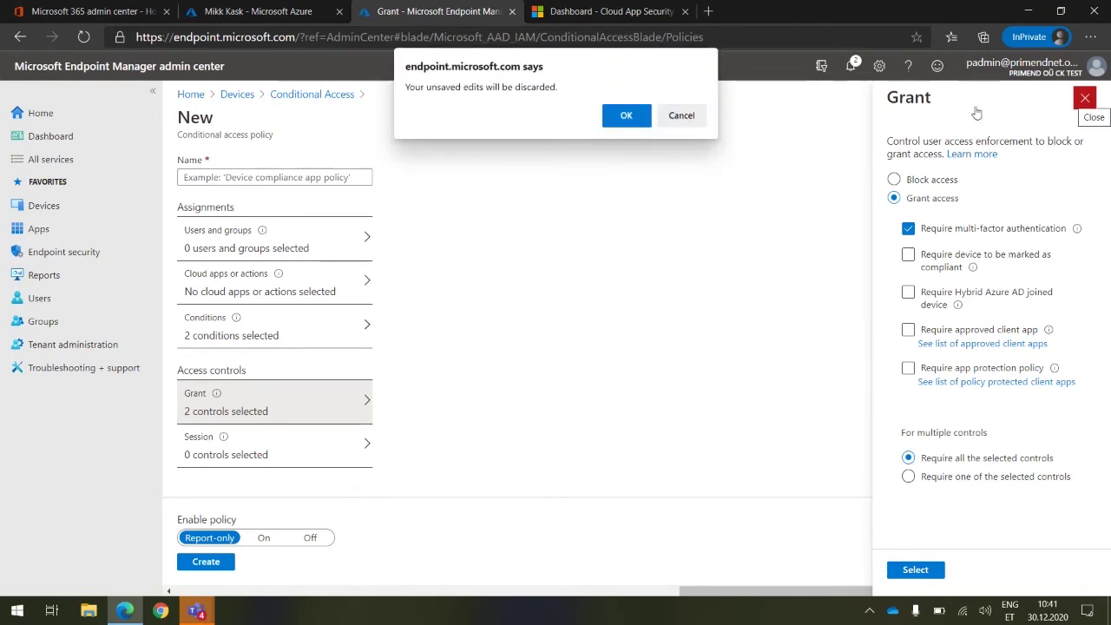
pyautogui.click(682, 115)
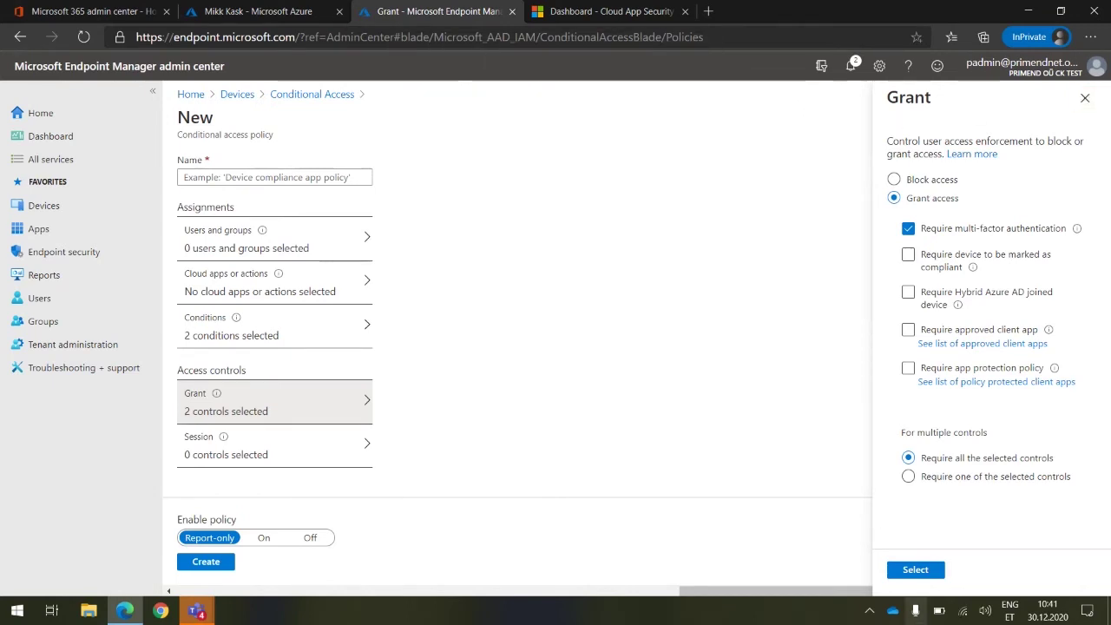
pyautogui.click(909, 572)
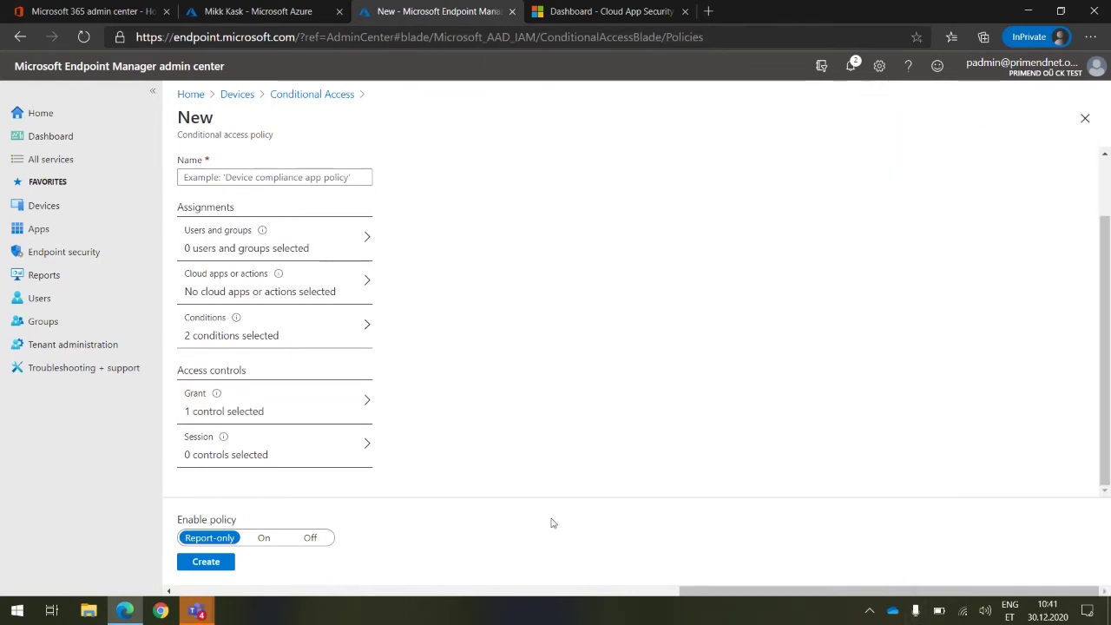
pyautogui.click(294, 461)
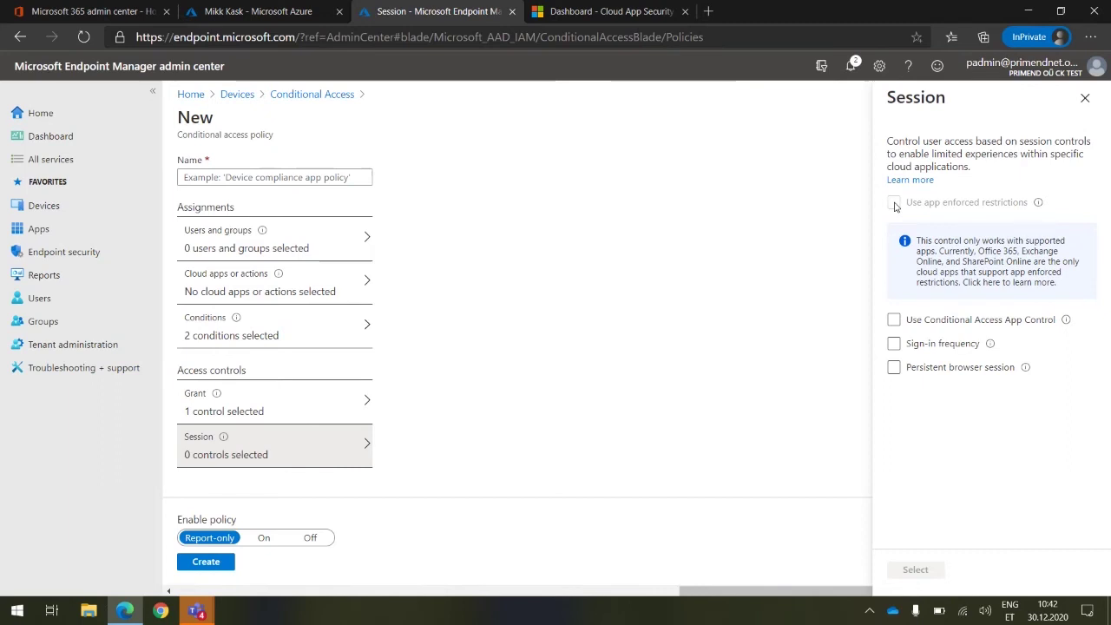
pyautogui.click(895, 321)
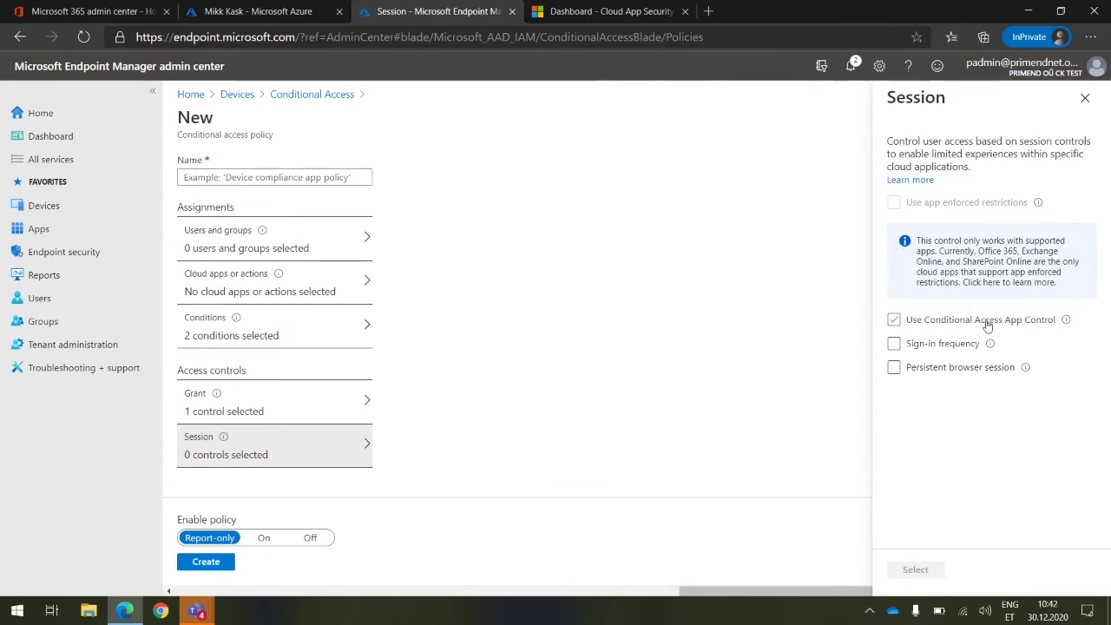
pyautogui.click(895, 321)
pyautogui.click(896, 321)
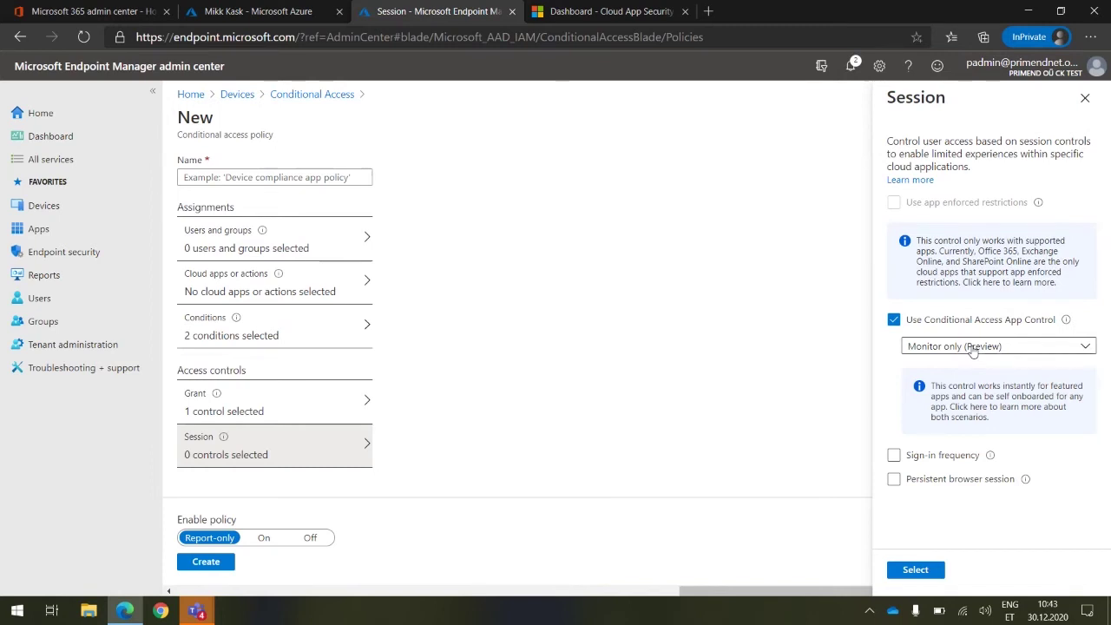
pyautogui.click(973, 349)
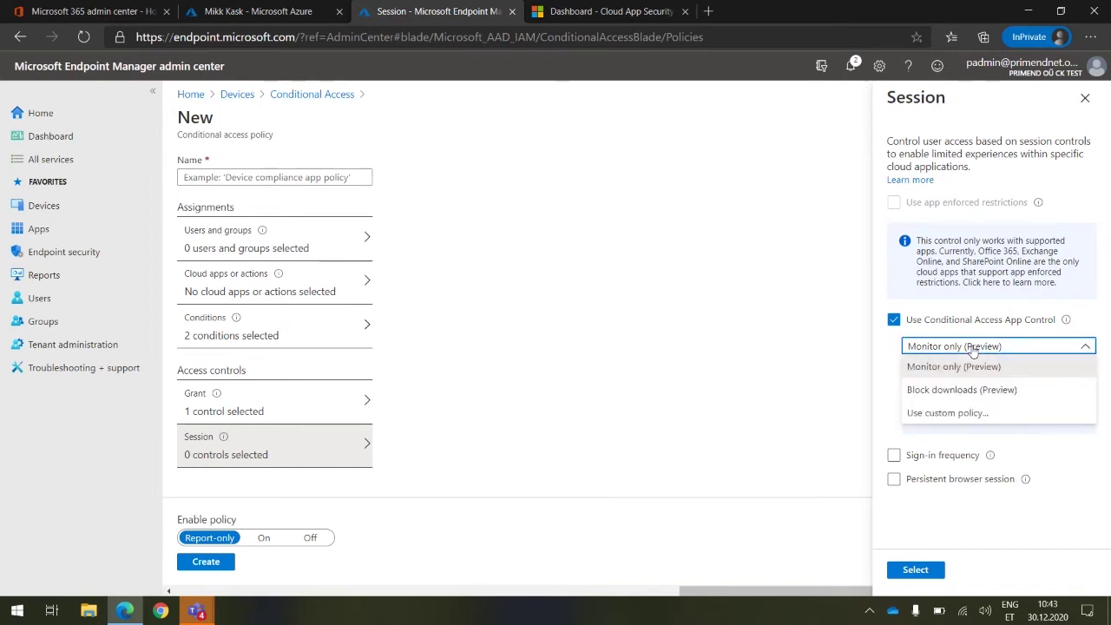
pyautogui.click(964, 390)
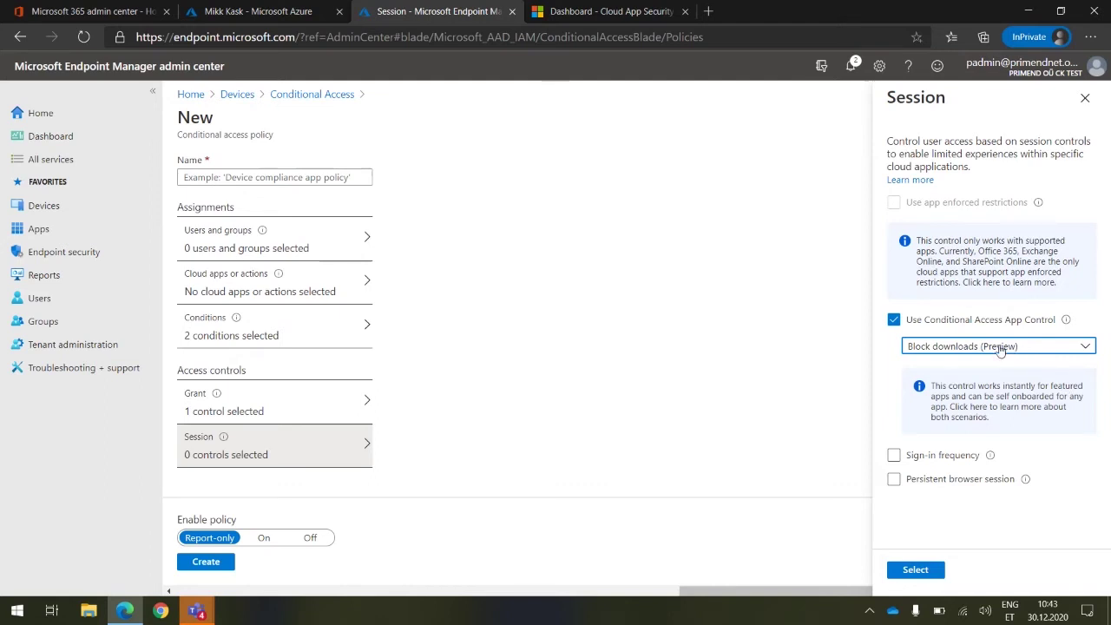
pyautogui.click(894, 320)
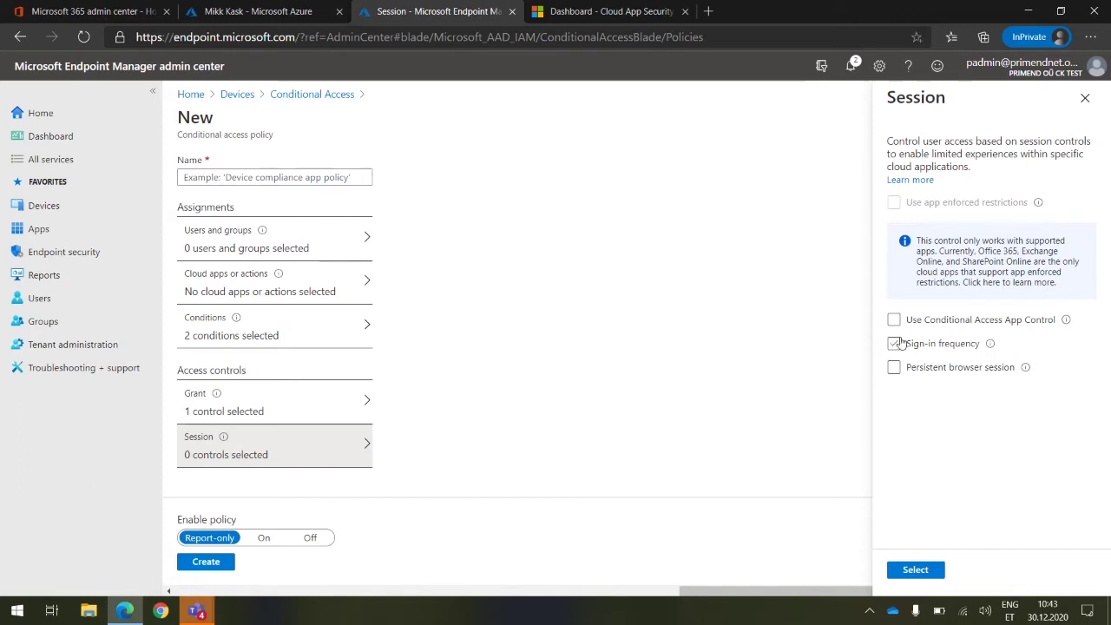
pyautogui.click(894, 344)
pyautogui.click(987, 369)
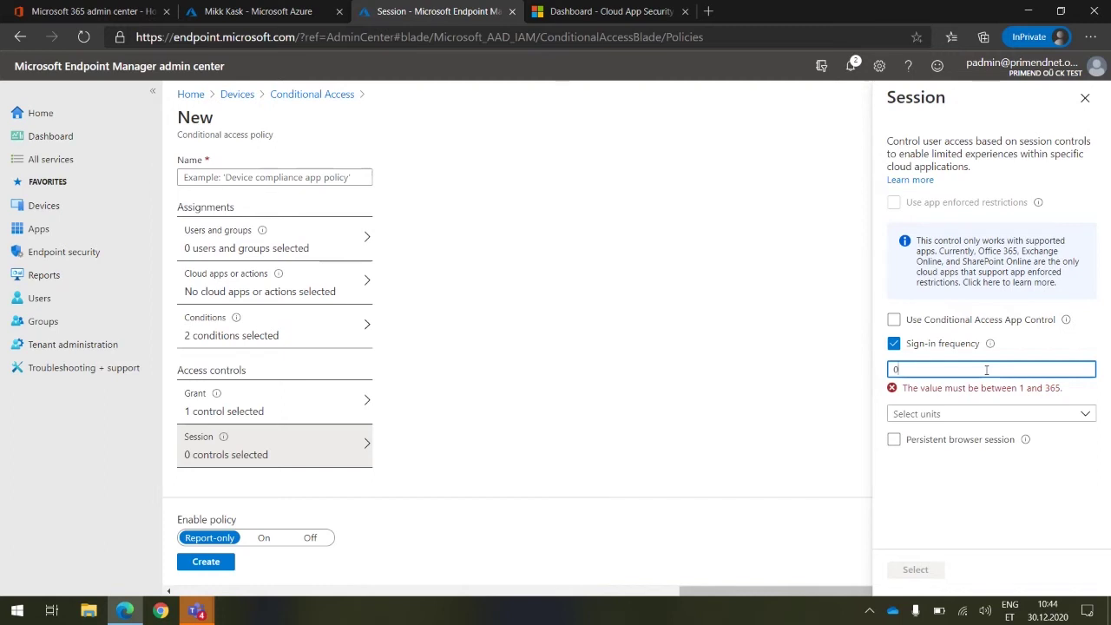
pyautogui.press('BackSpace')
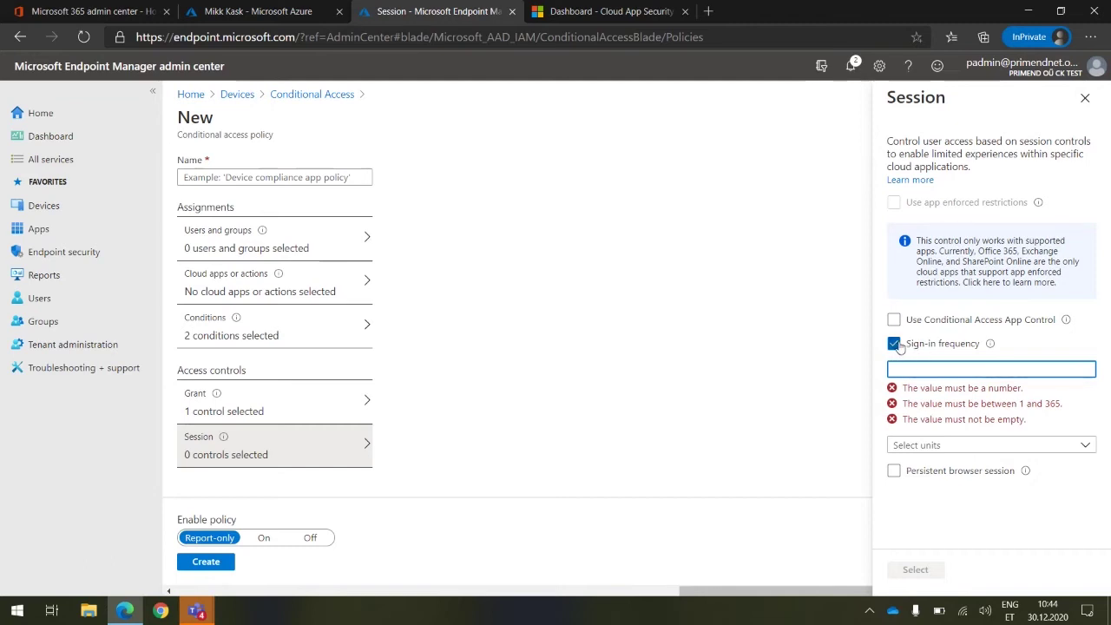
pyautogui.write('1')
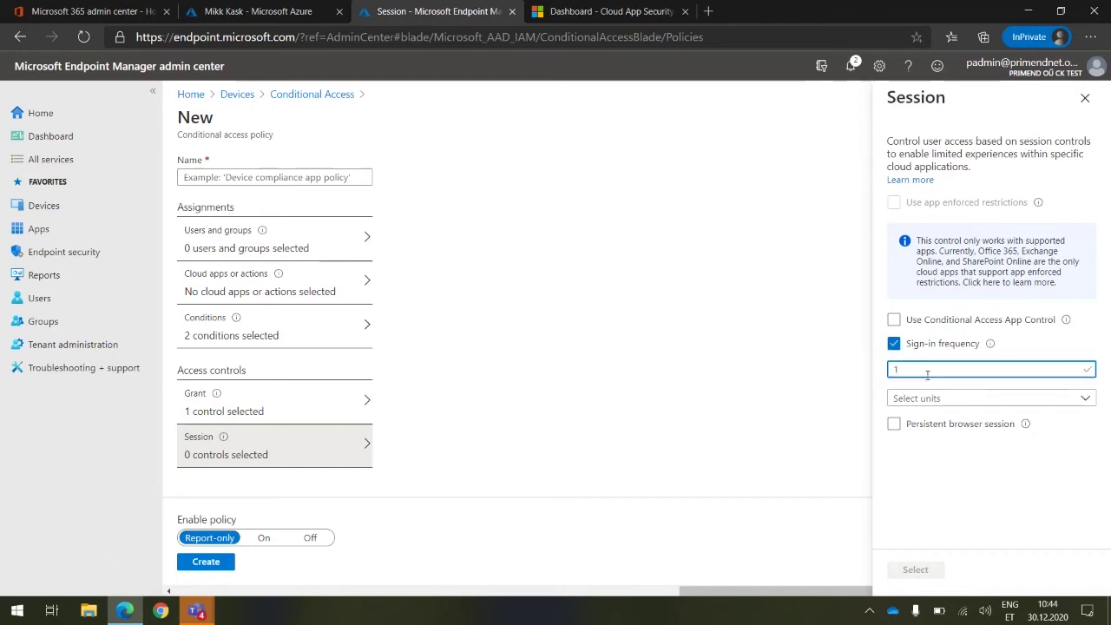
pyautogui.click(932, 398)
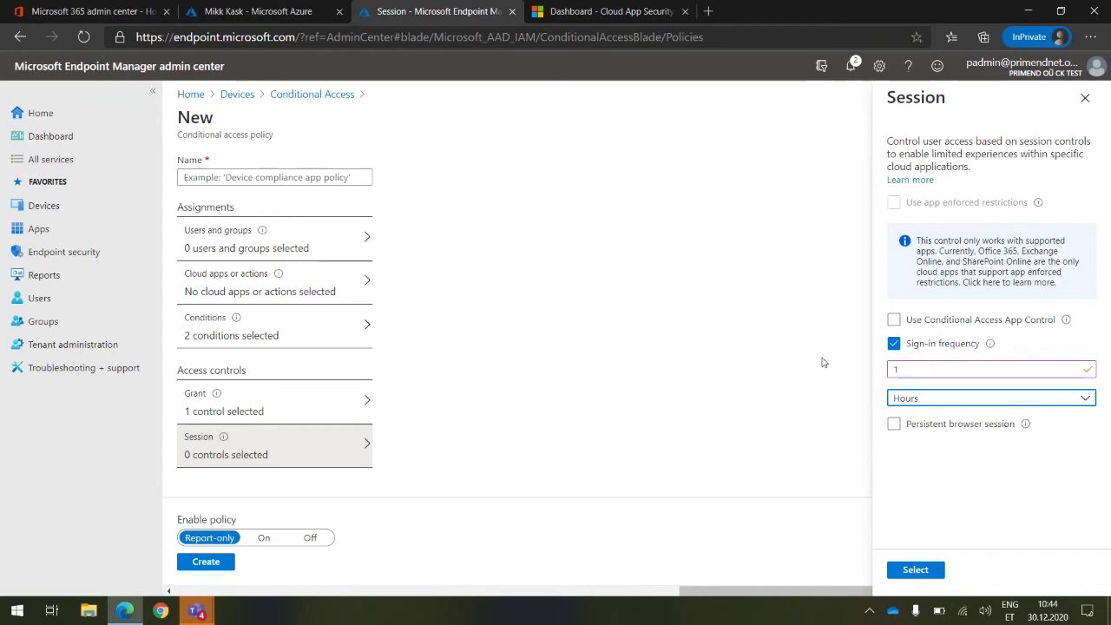
pyautogui.click(929, 406)
pyautogui.click(929, 402)
pyautogui.click(894, 343)
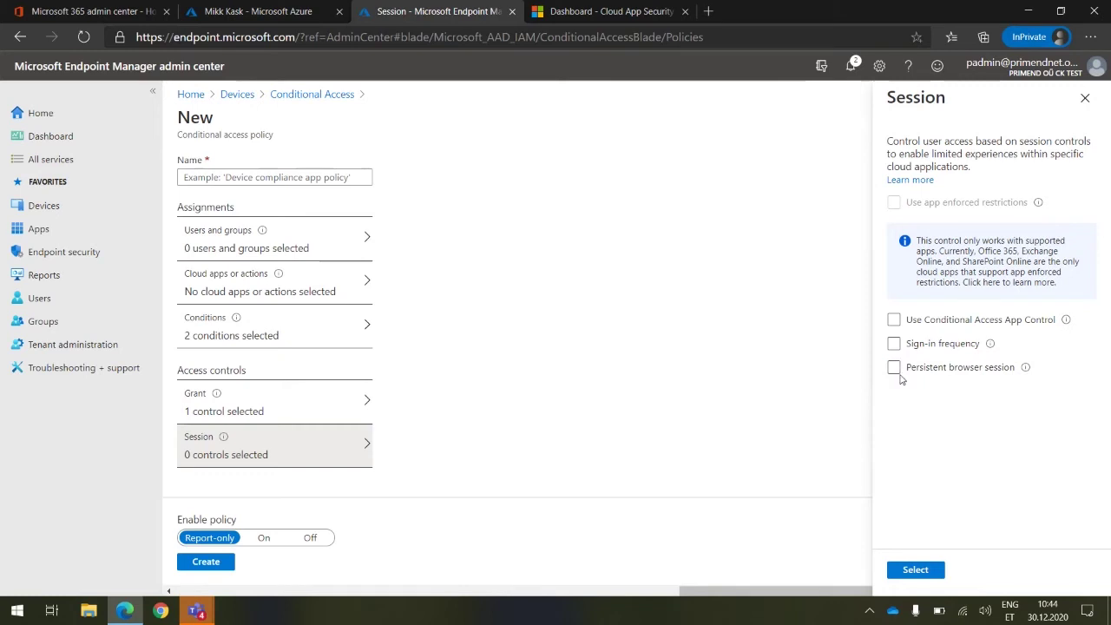
# Discard the first persistent browser session edit and set Cloud apps to All cloud apps
pyautogui.click(895, 368)
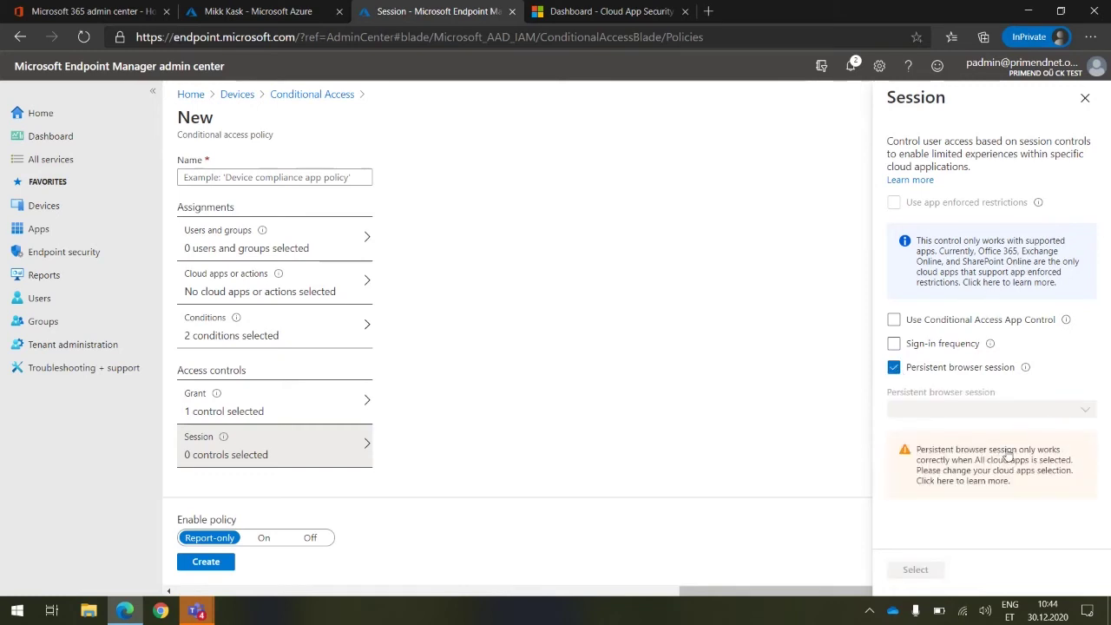
pyautogui.click(1085, 97)
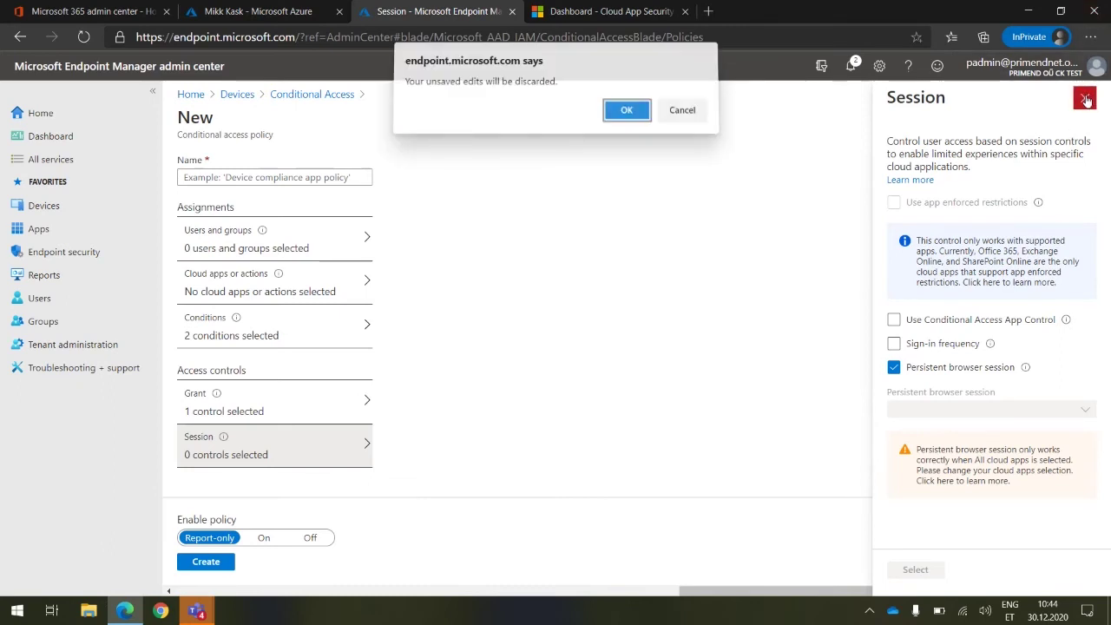
pyautogui.click(682, 116)
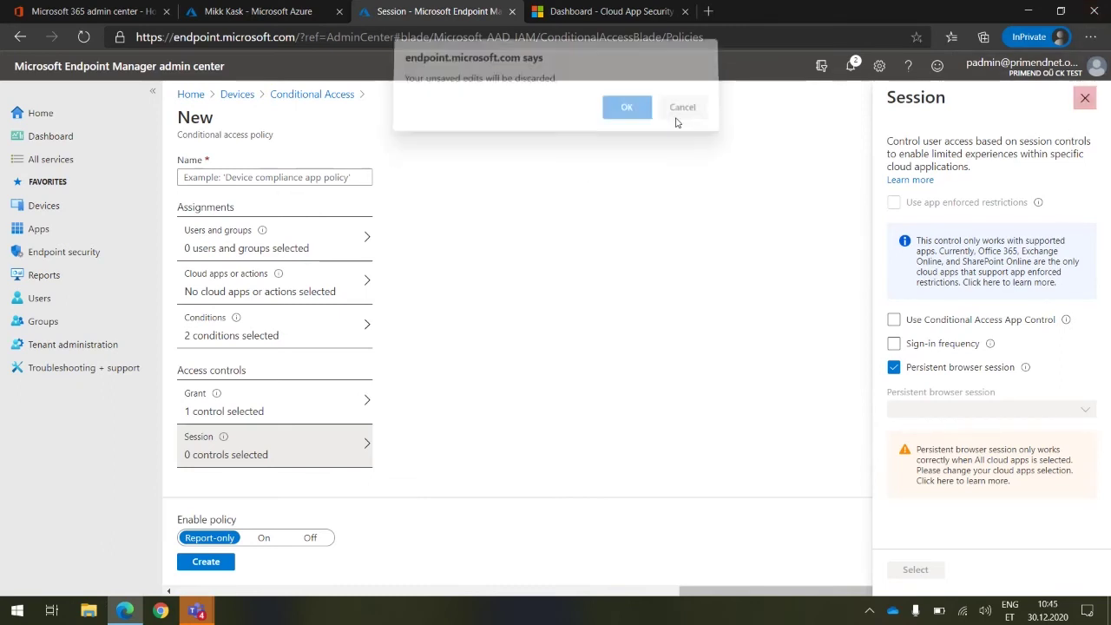
pyautogui.click(316, 237)
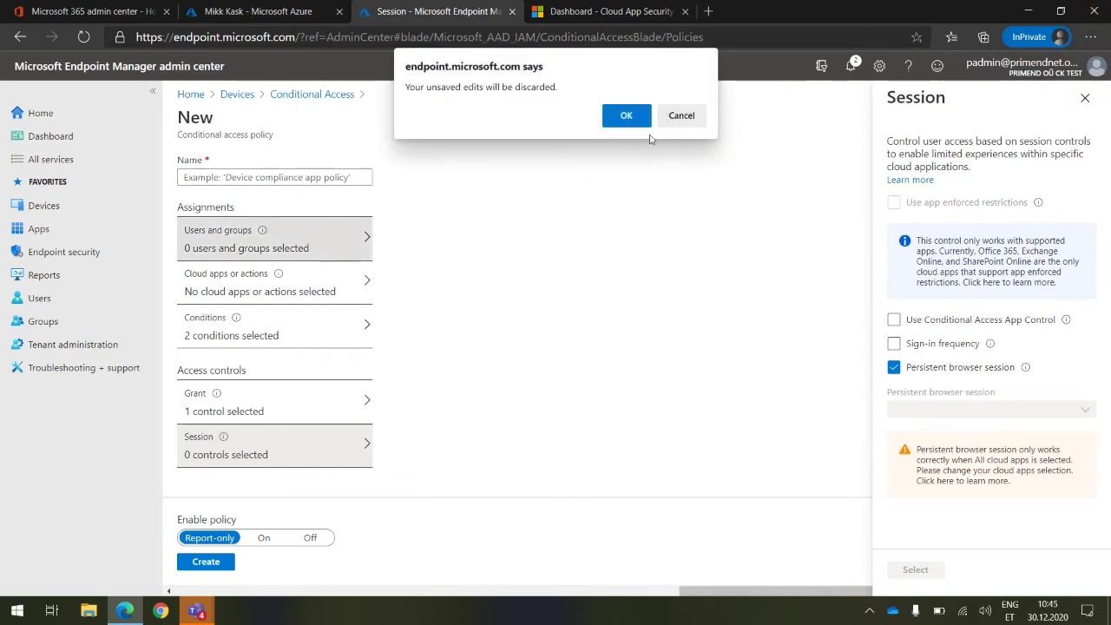
pyautogui.click(681, 117)
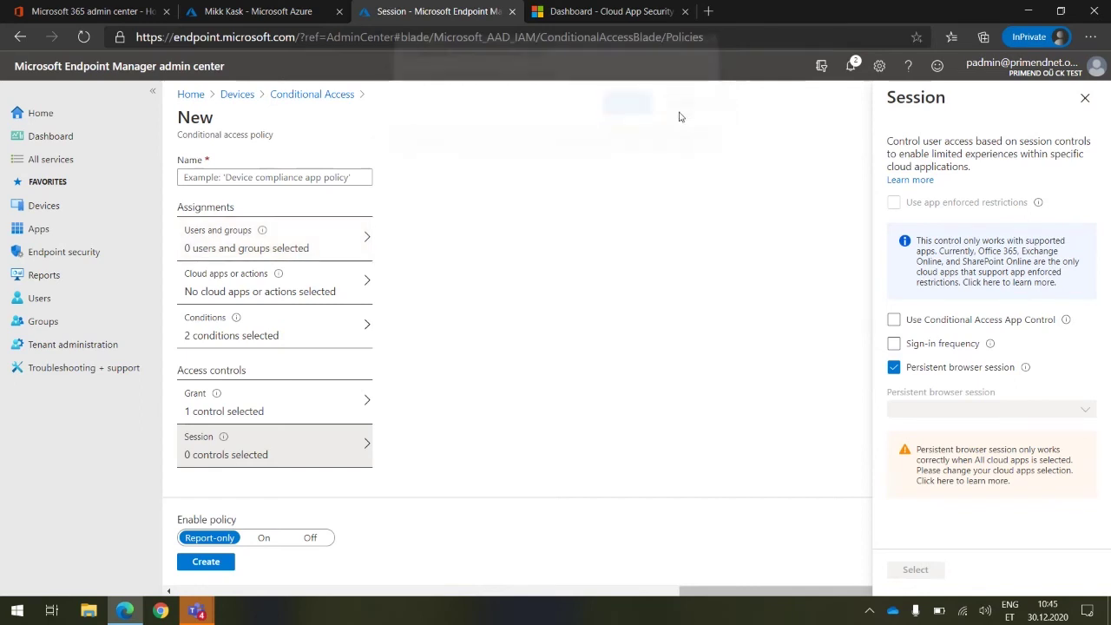
pyautogui.click(218, 291)
pyautogui.click(623, 116)
pyautogui.click(430, 233)
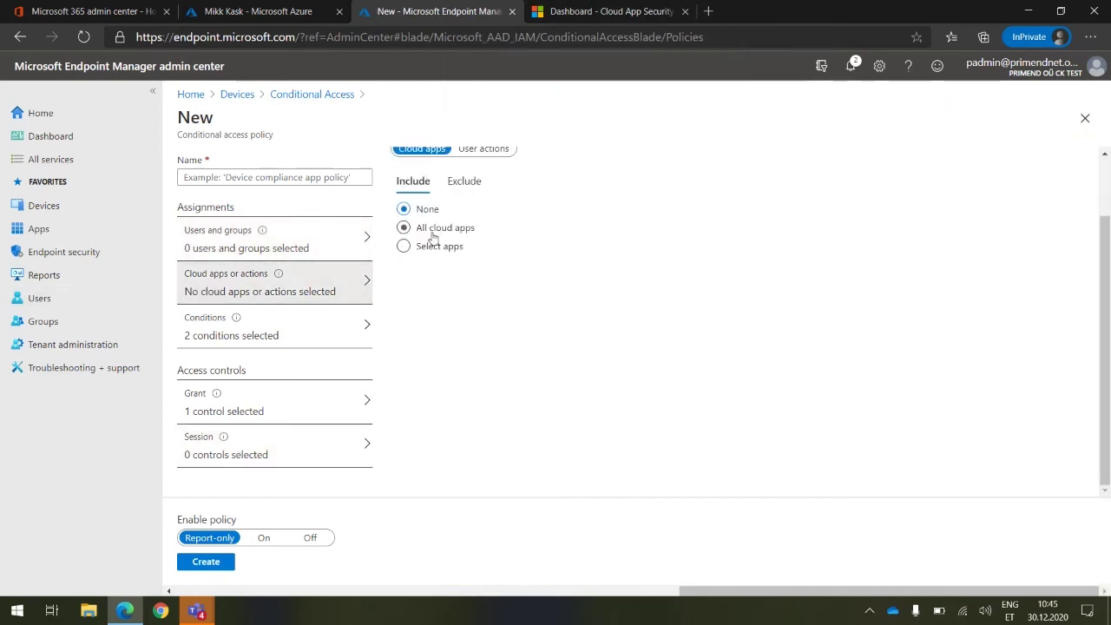
# Enable persistent browser session in Session controls and set it to Never persistent
pyautogui.click(270, 452)
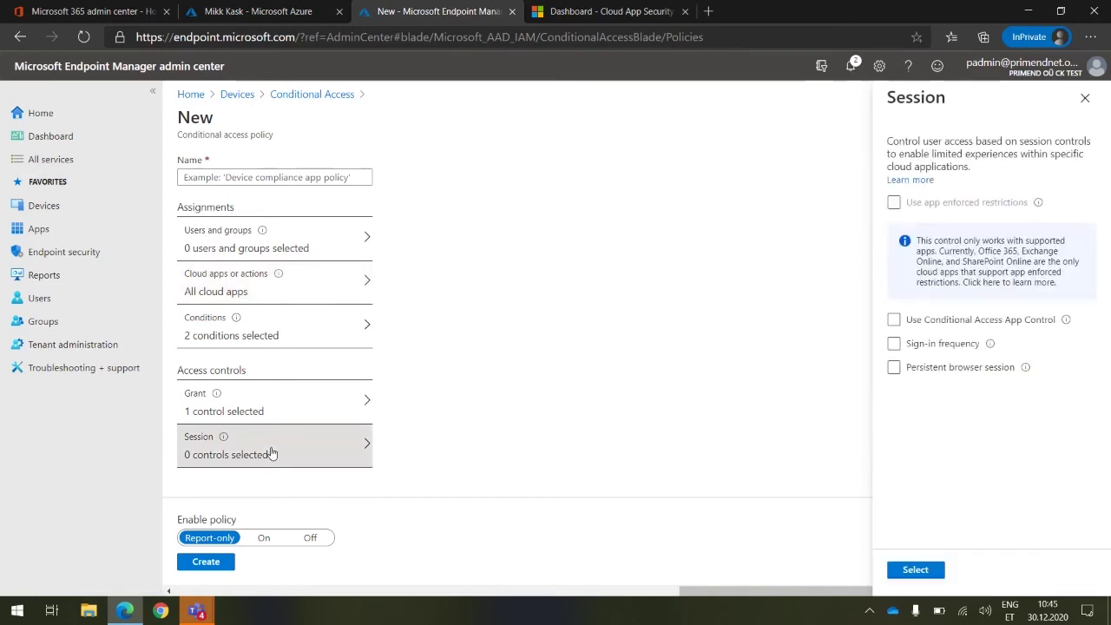
pyautogui.click(978, 375)
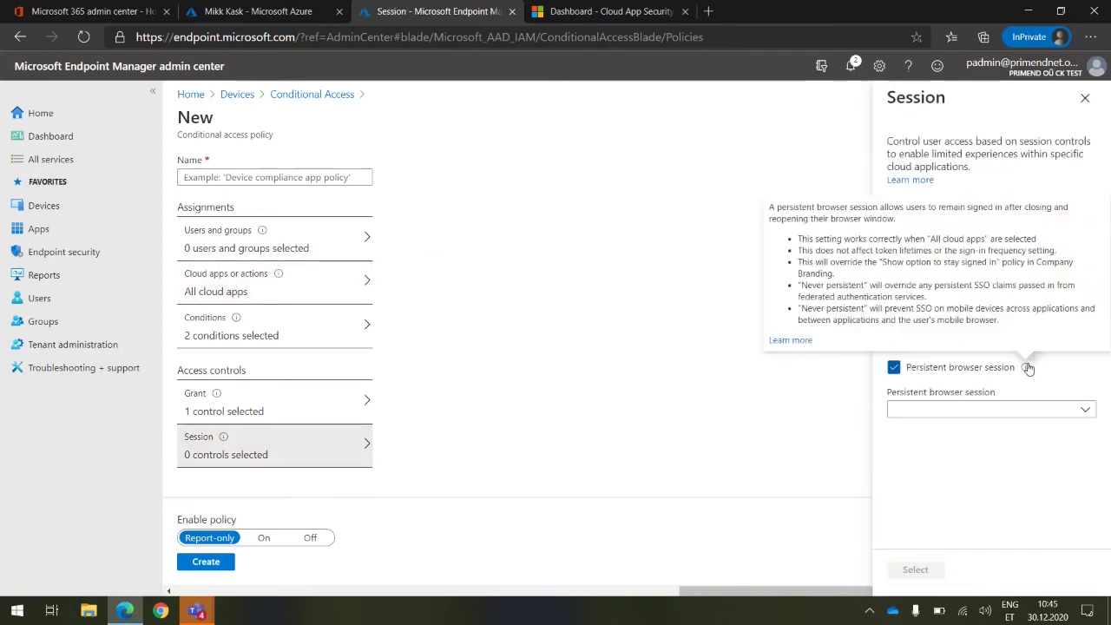
pyautogui.click(1022, 412)
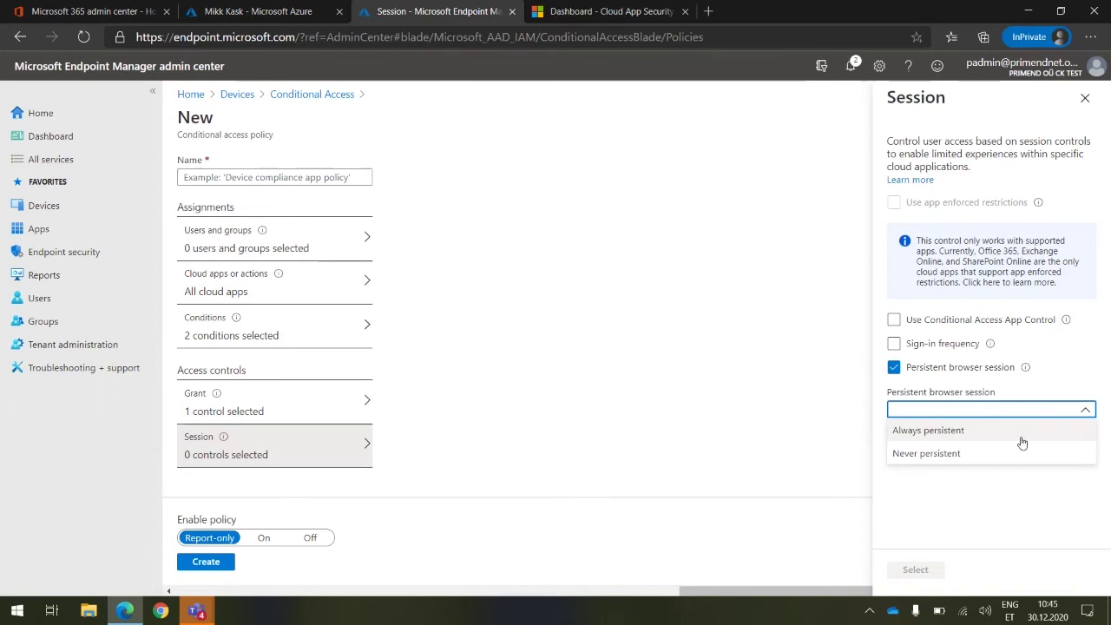
pyautogui.click(1021, 438)
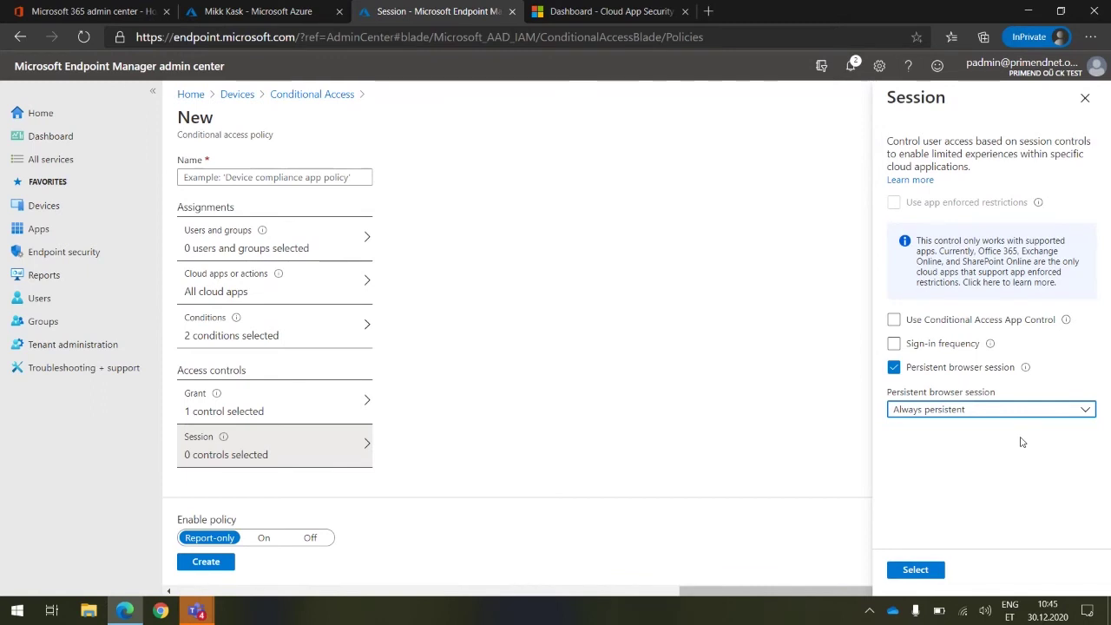
pyautogui.click(994, 408)
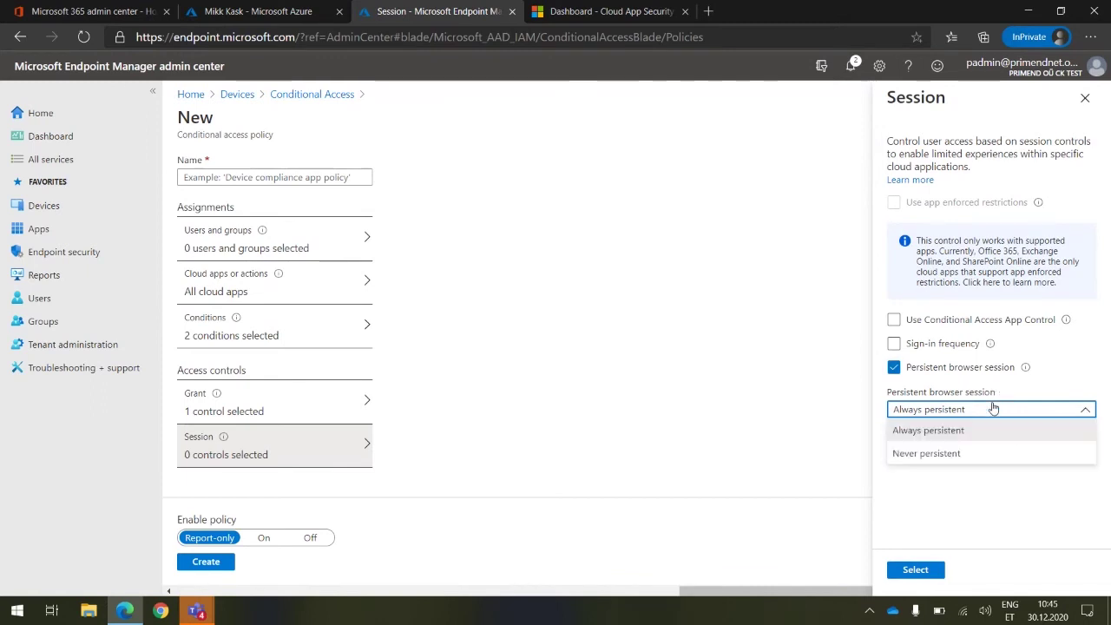
pyautogui.click(920, 455)
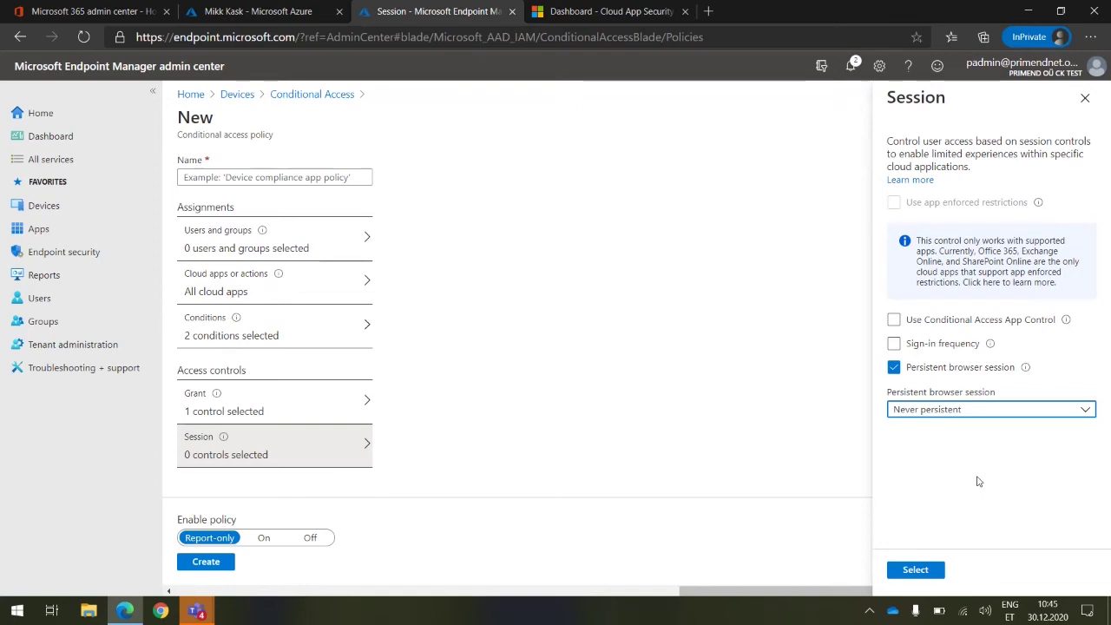
pyautogui.click(1085, 98)
# Discard the new Conditional Access policy and return to the user's Azure sign-in log
pyautogui.click(626, 116)
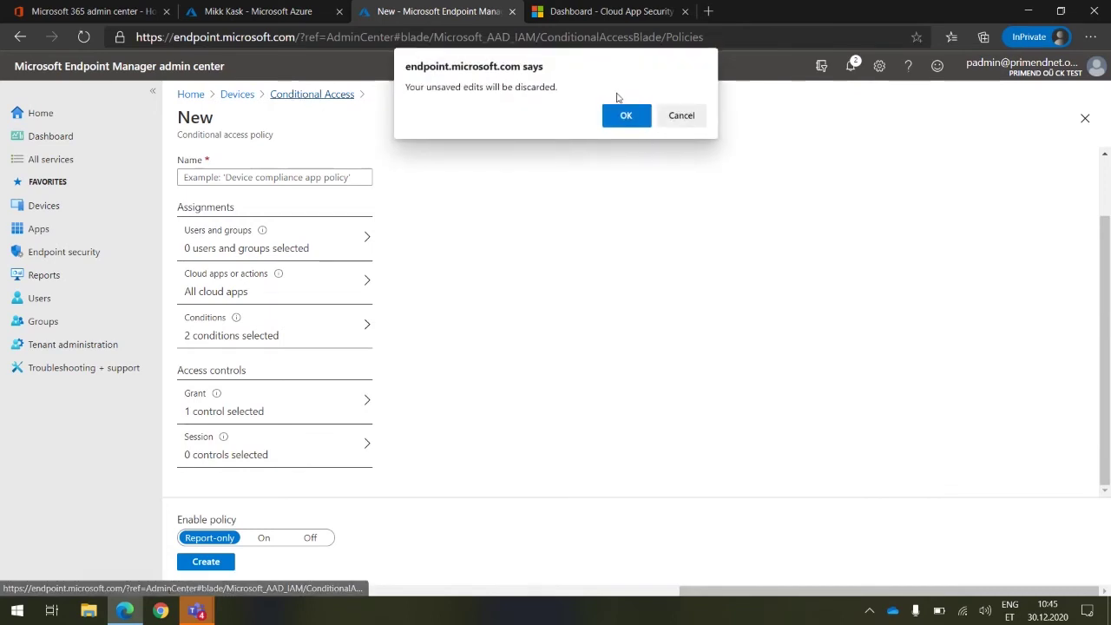
pyautogui.click(625, 115)
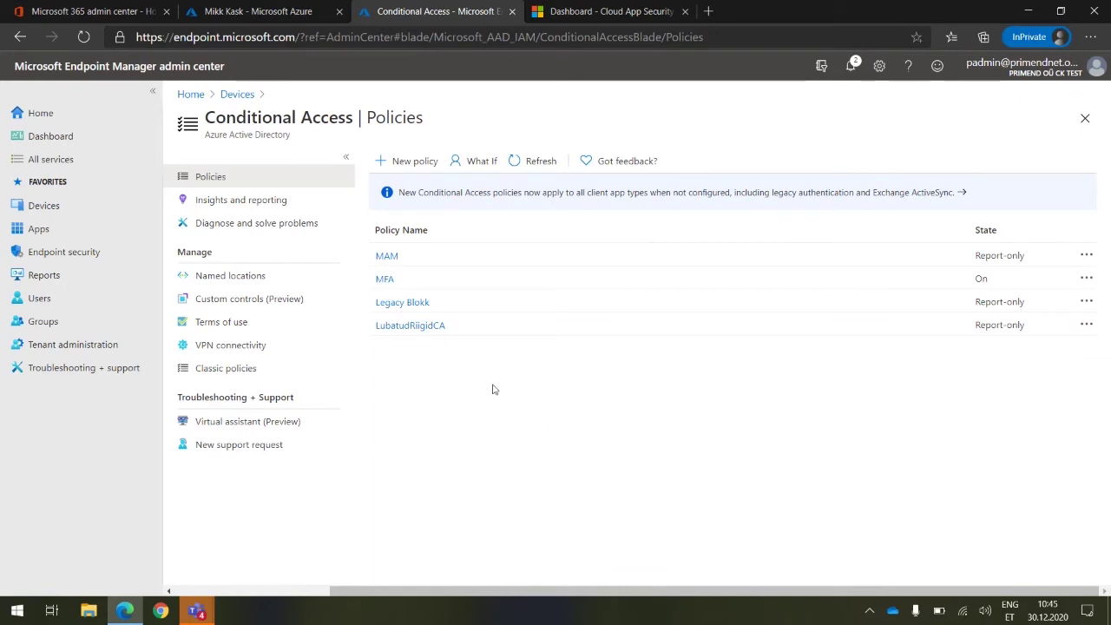
pyautogui.click(291, 19)
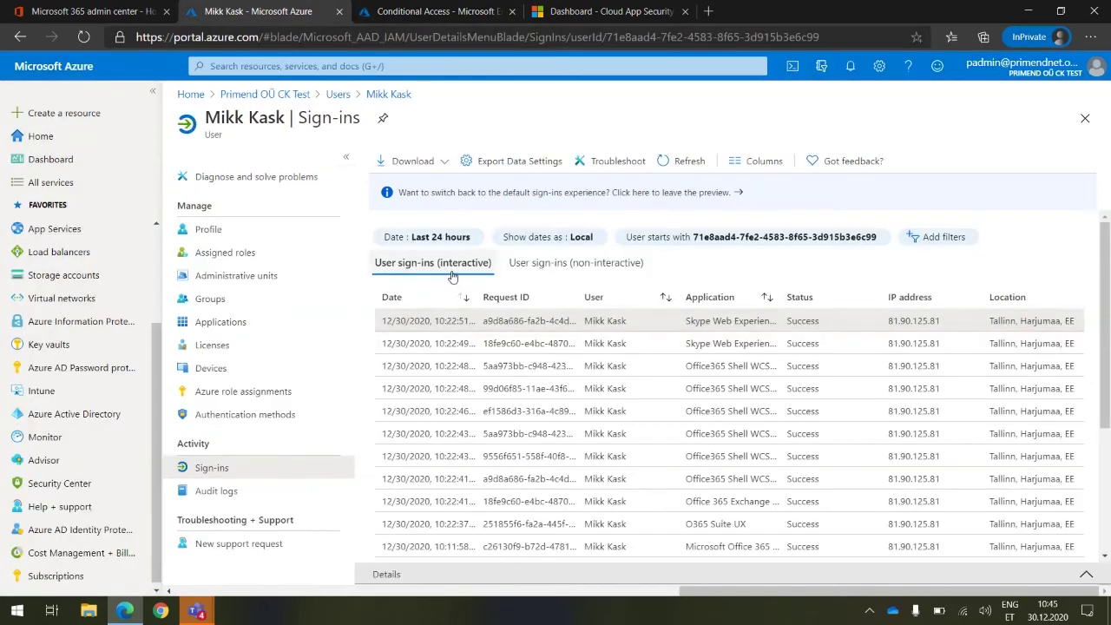
pyautogui.click(438, 19)
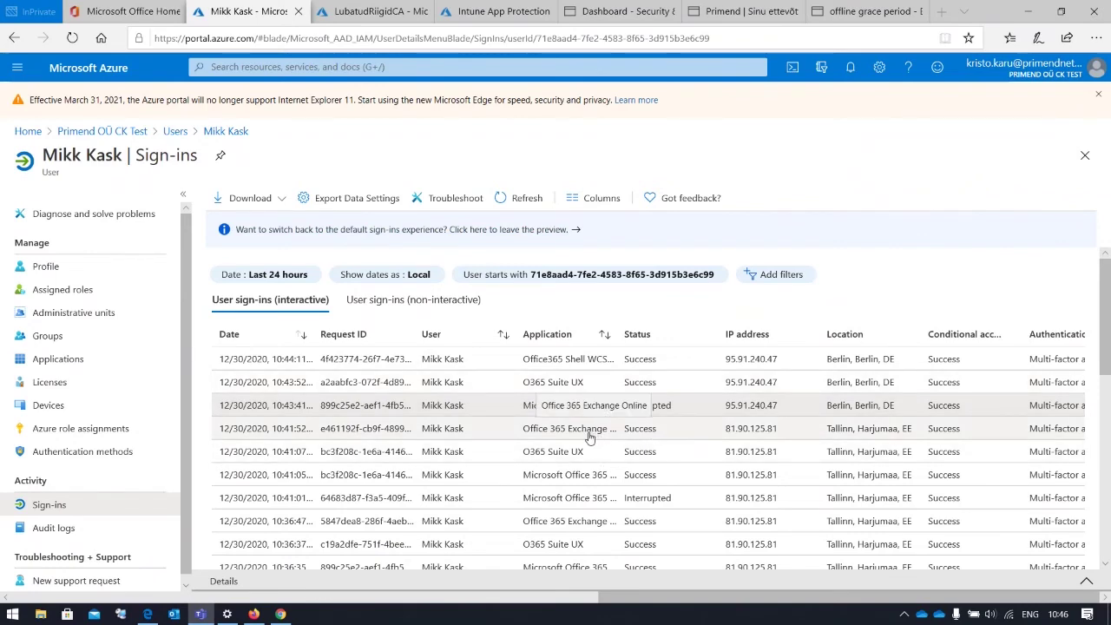
pyautogui.scroll(-1, 589, 439)
pyautogui.scroll(1, 589, 439)
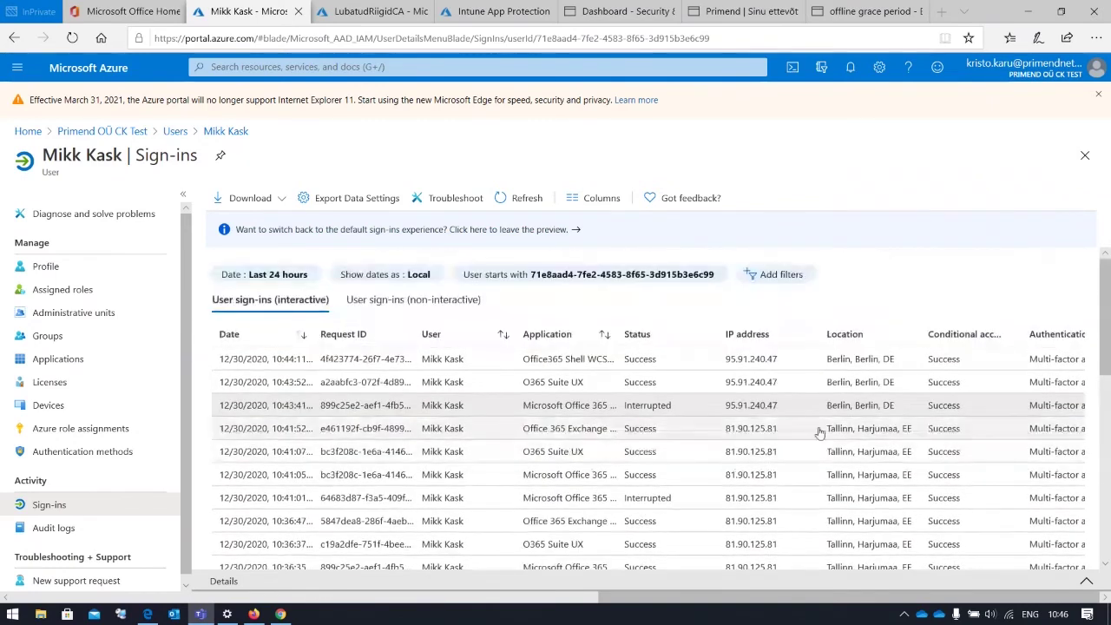
pyautogui.click(663, 412)
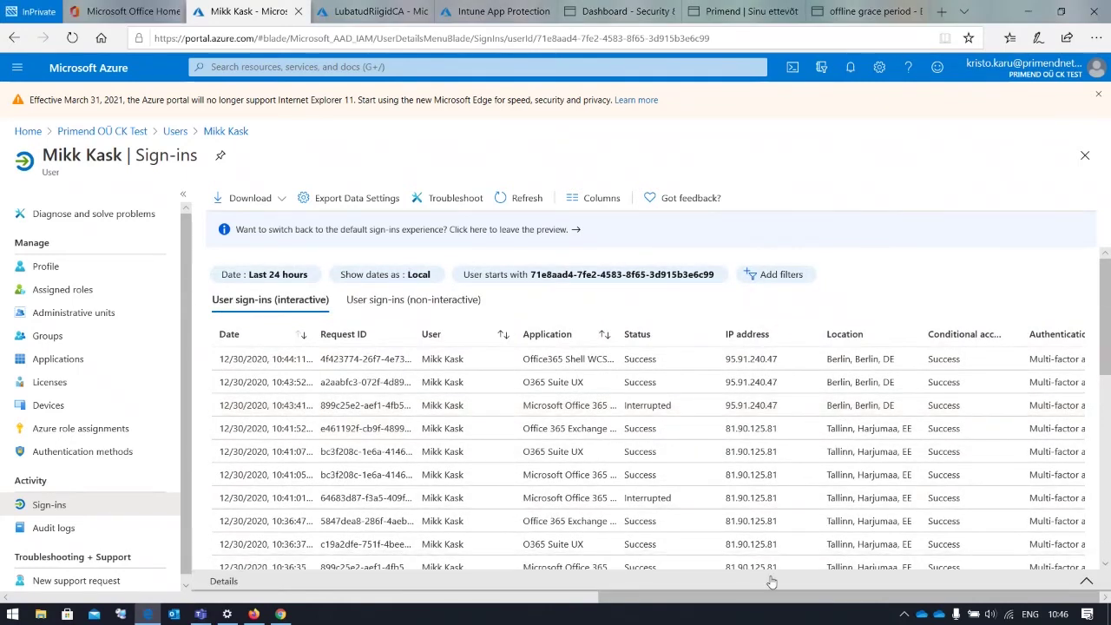
pyautogui.click(1086, 581)
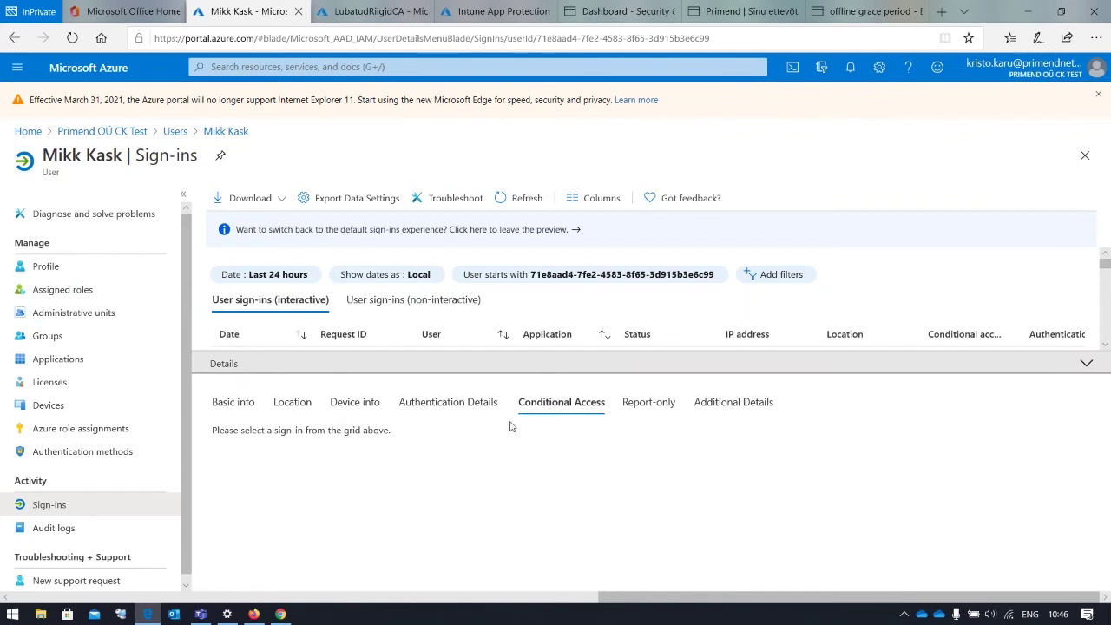
pyautogui.click(448, 402)
pyautogui.click(643, 405)
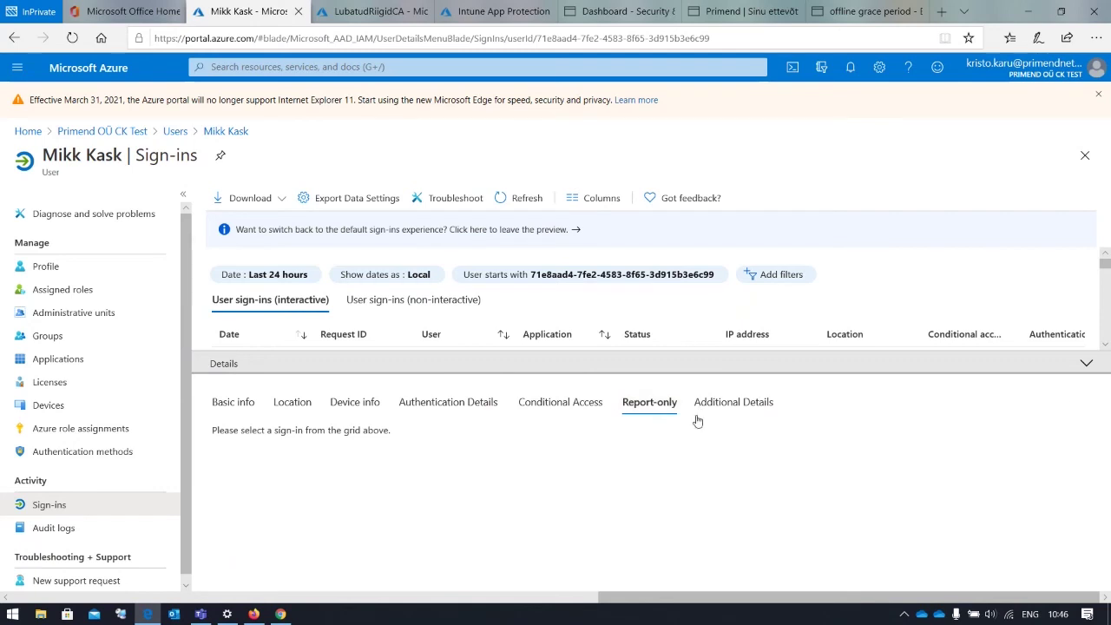
pyautogui.click(1087, 364)
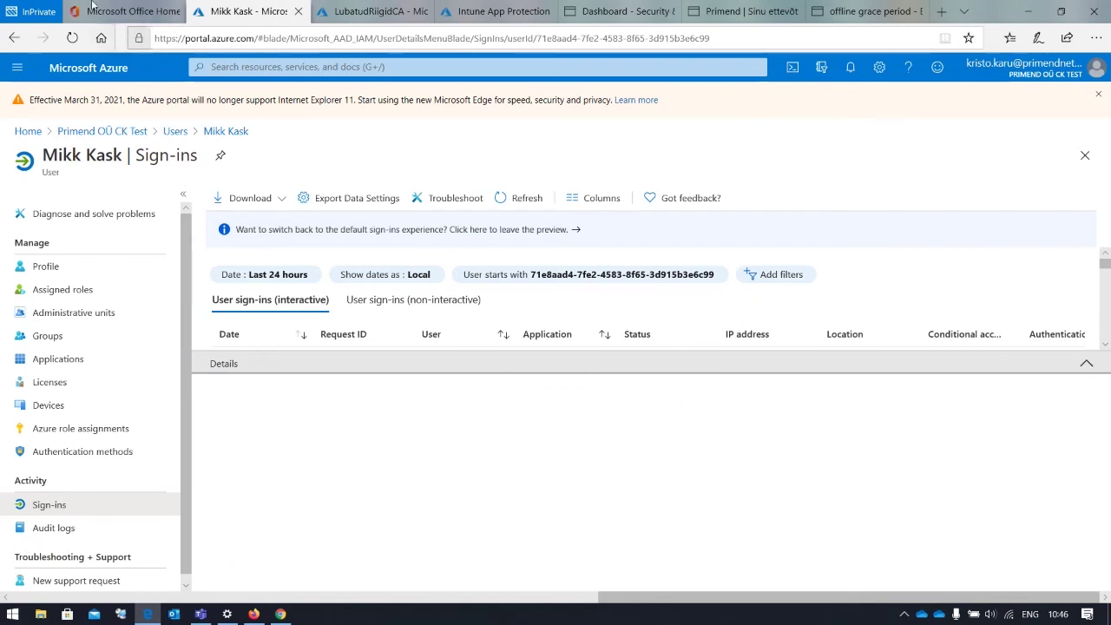
# Refresh the sign-ins and check the newest sign-in's Conditional Access and Report-only policy results
pyautogui.click(72, 37)
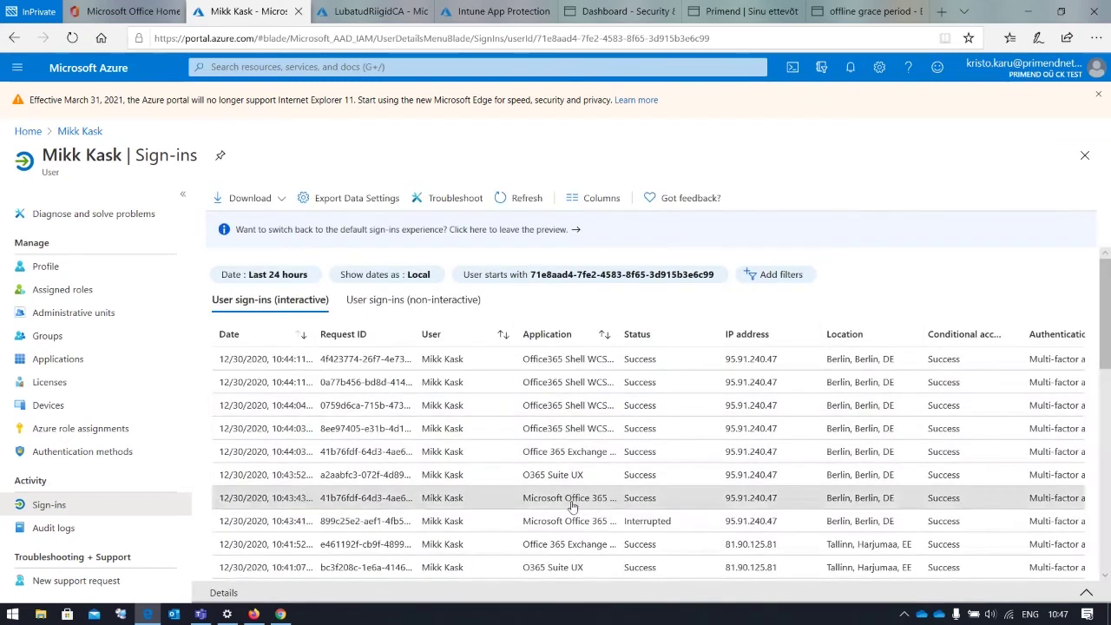
pyautogui.click(572, 504)
pyautogui.click(582, 415)
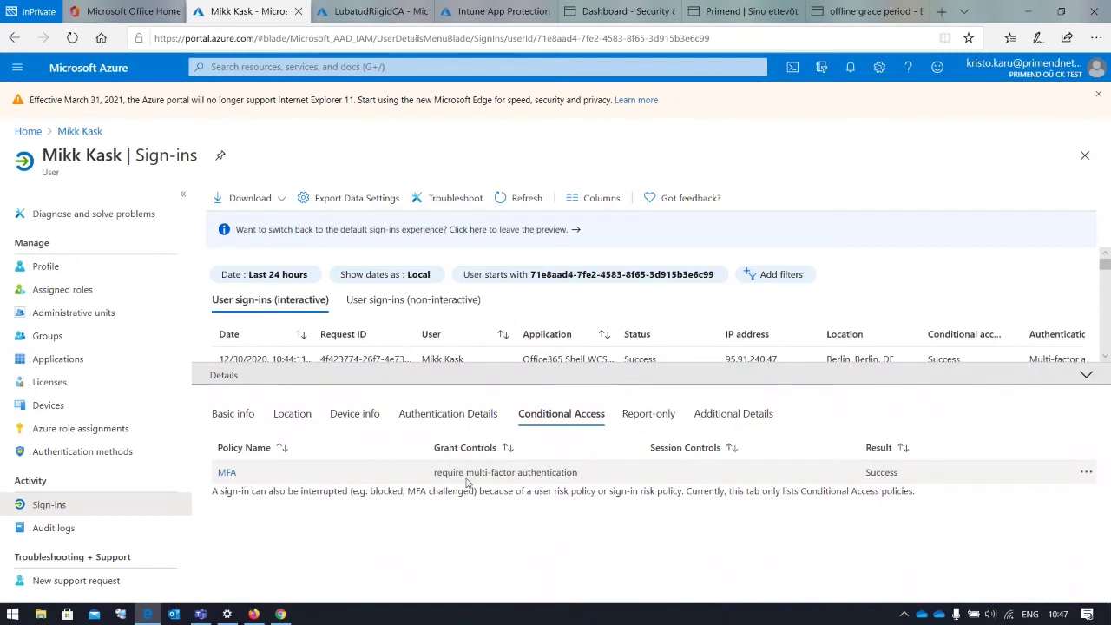
pyautogui.click(650, 414)
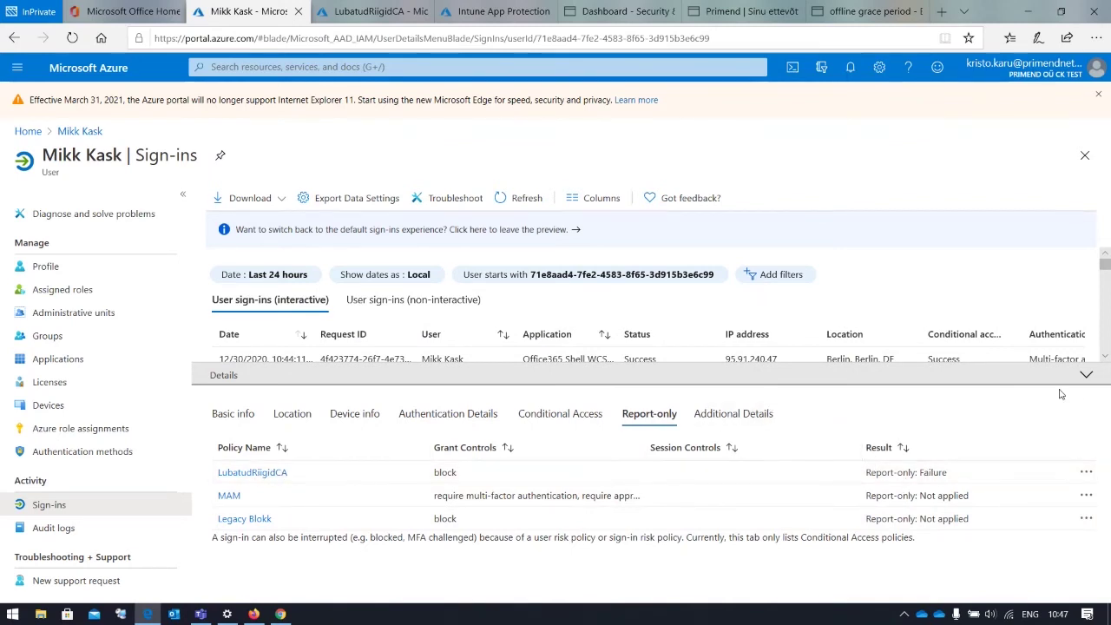
pyautogui.click(1086, 374)
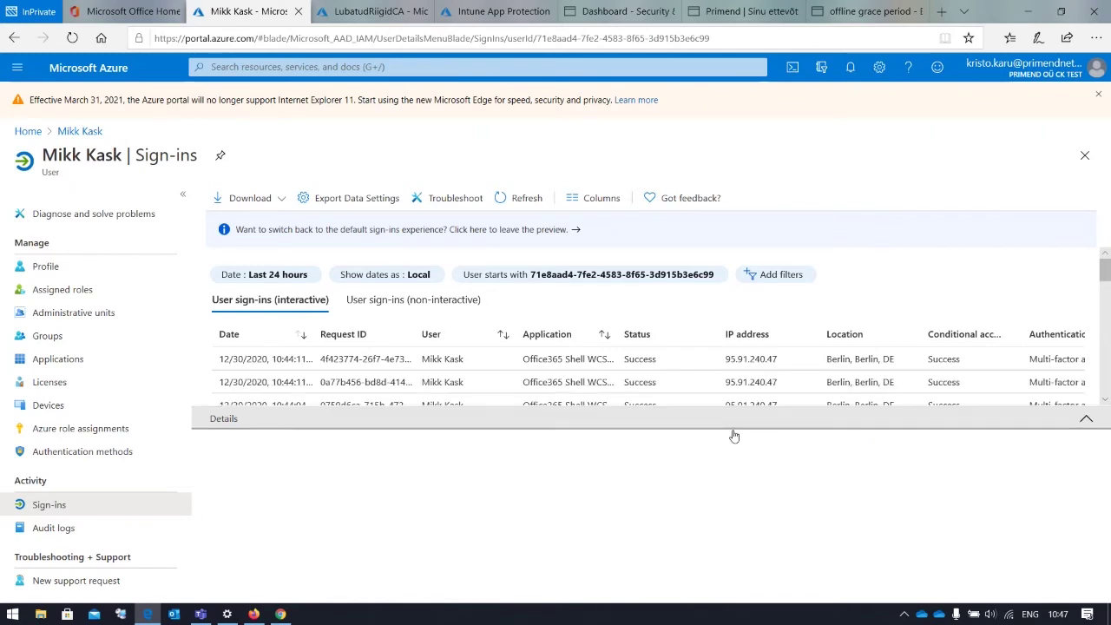
pyautogui.scroll(-3, 717, 442)
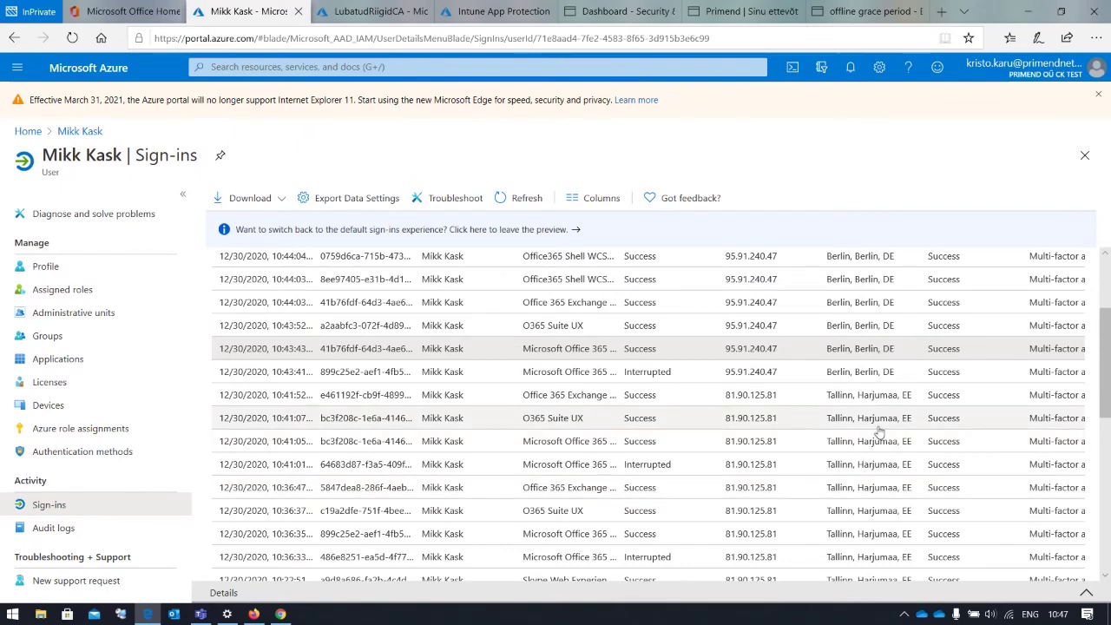
pyautogui.scroll(3, 877, 431)
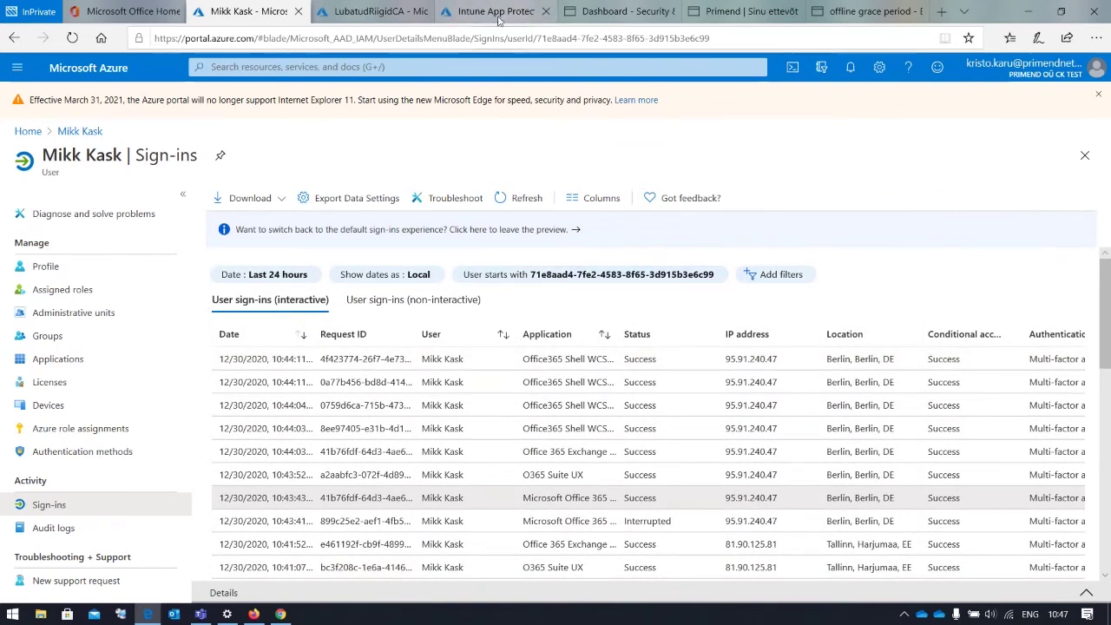
# Go from the Intune App Protection policy to the Apps App protection policies list
pyautogui.click(495, 12)
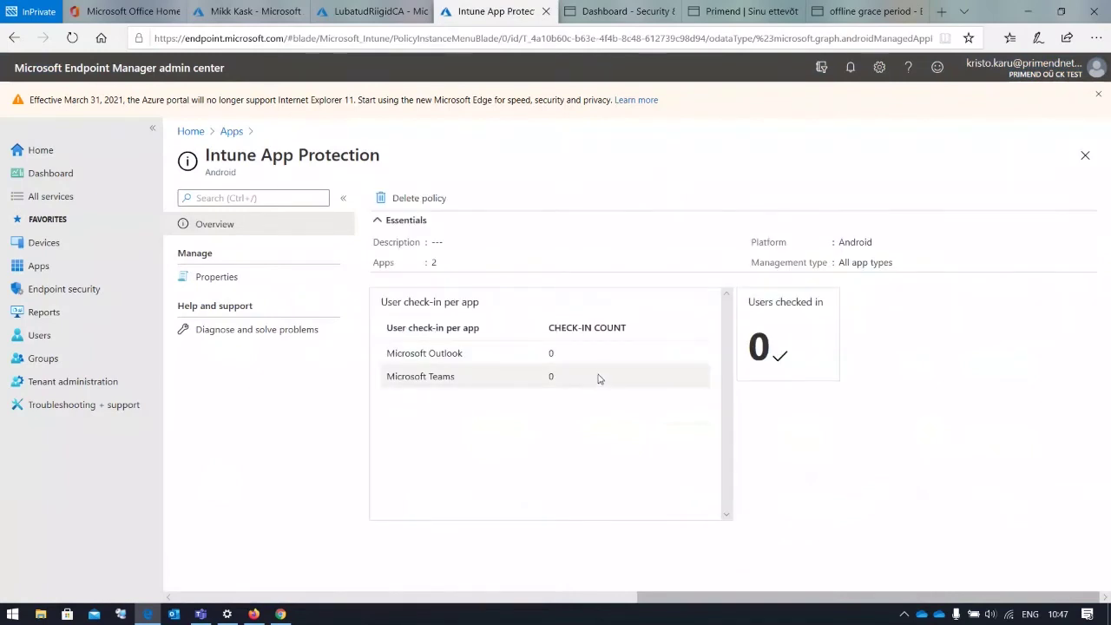
pyautogui.click(231, 131)
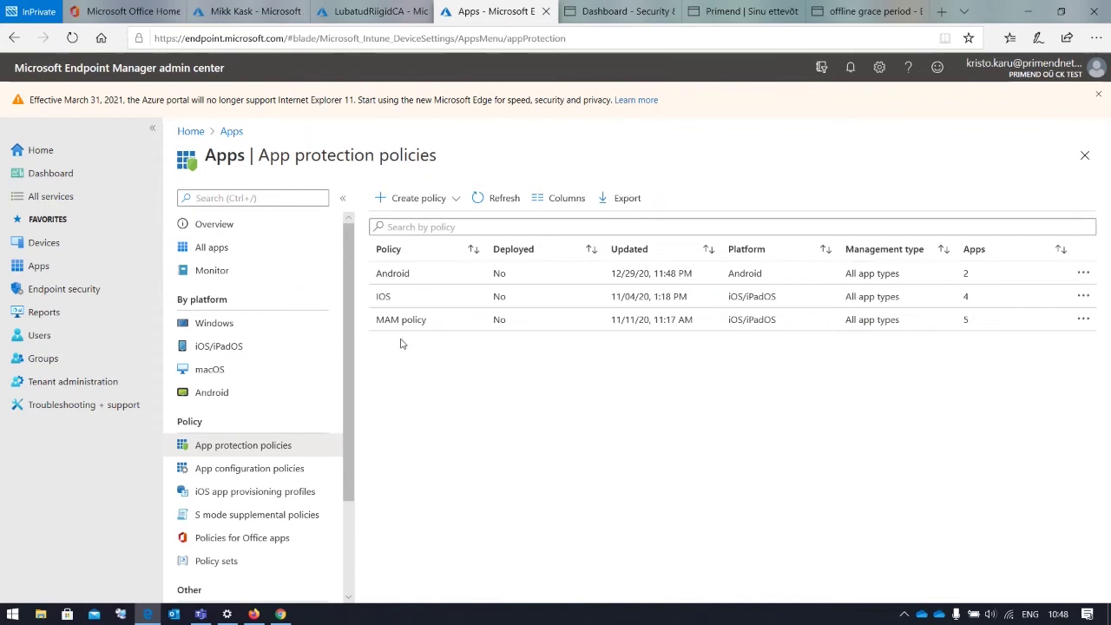
pyautogui.click(404, 279)
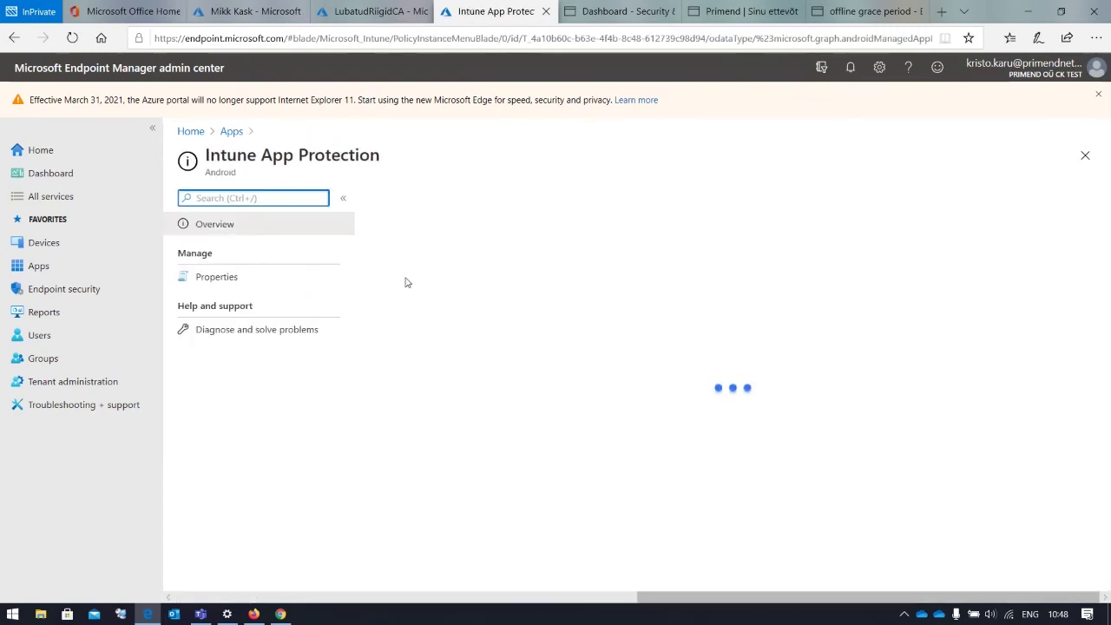
pyautogui.click(231, 278)
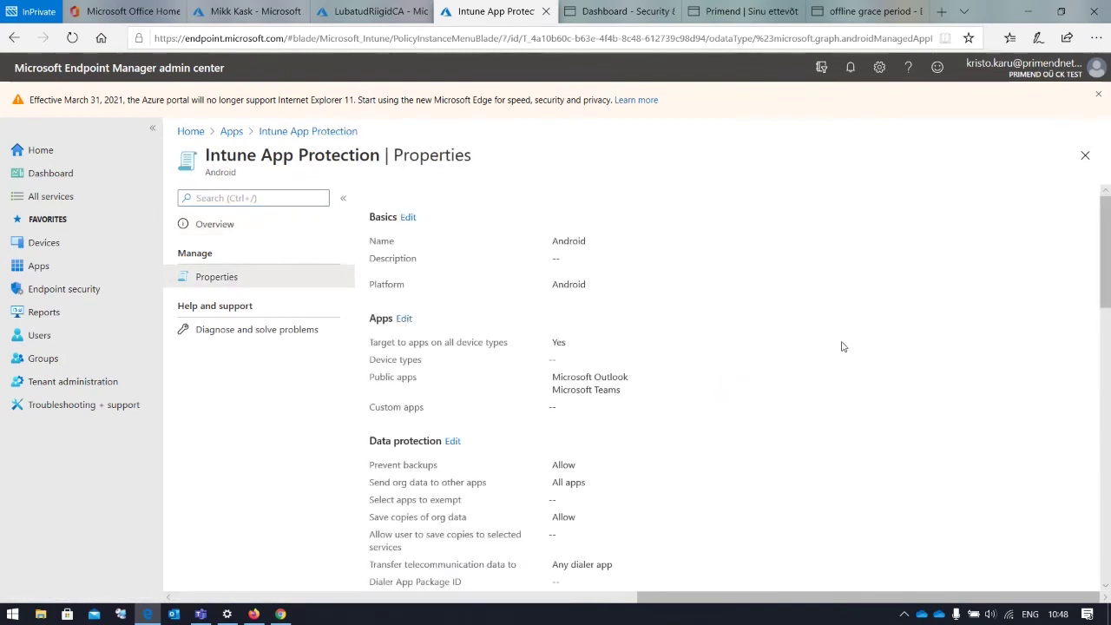
pyautogui.scroll(-1, 841, 344)
pyautogui.scroll(-2, 840, 344)
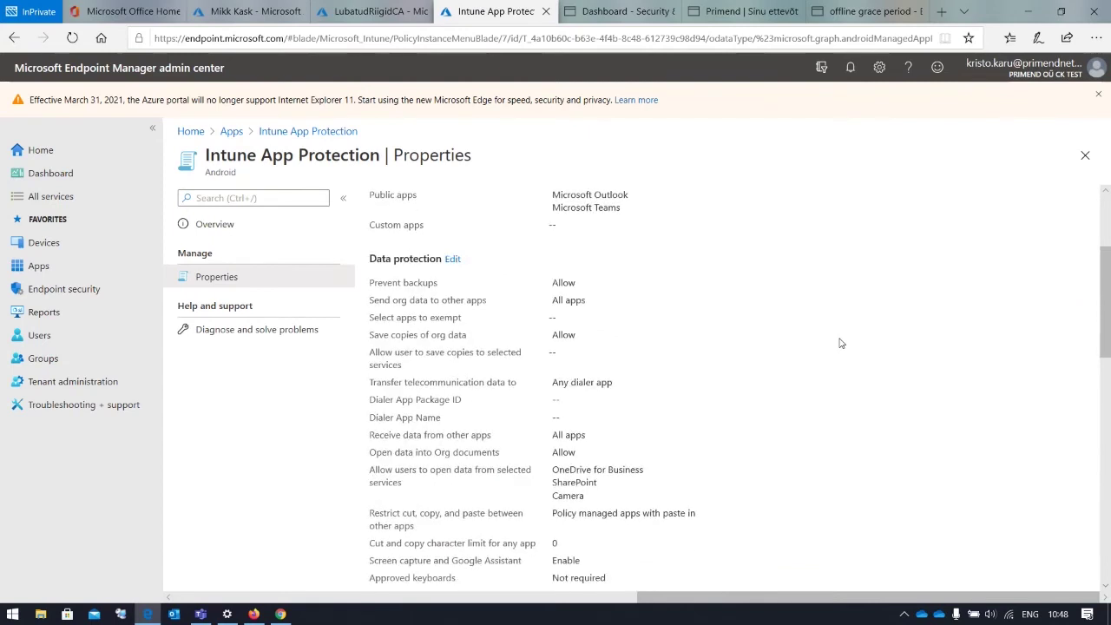
pyautogui.scroll(-2, 925, 350)
pyautogui.scroll(5, 921, 350)
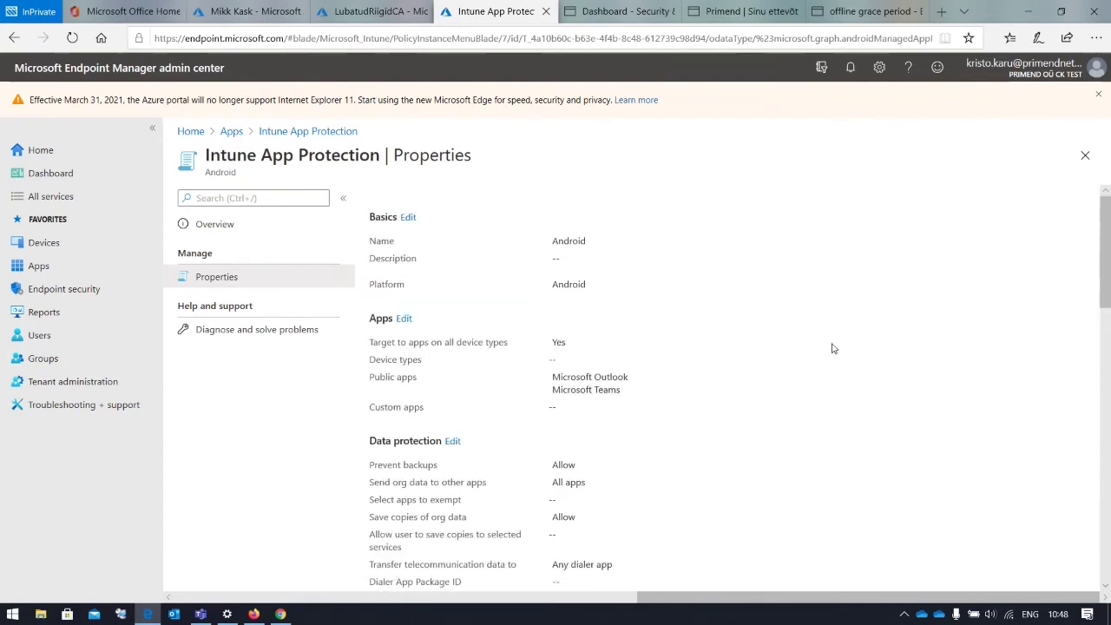
pyautogui.click(402, 320)
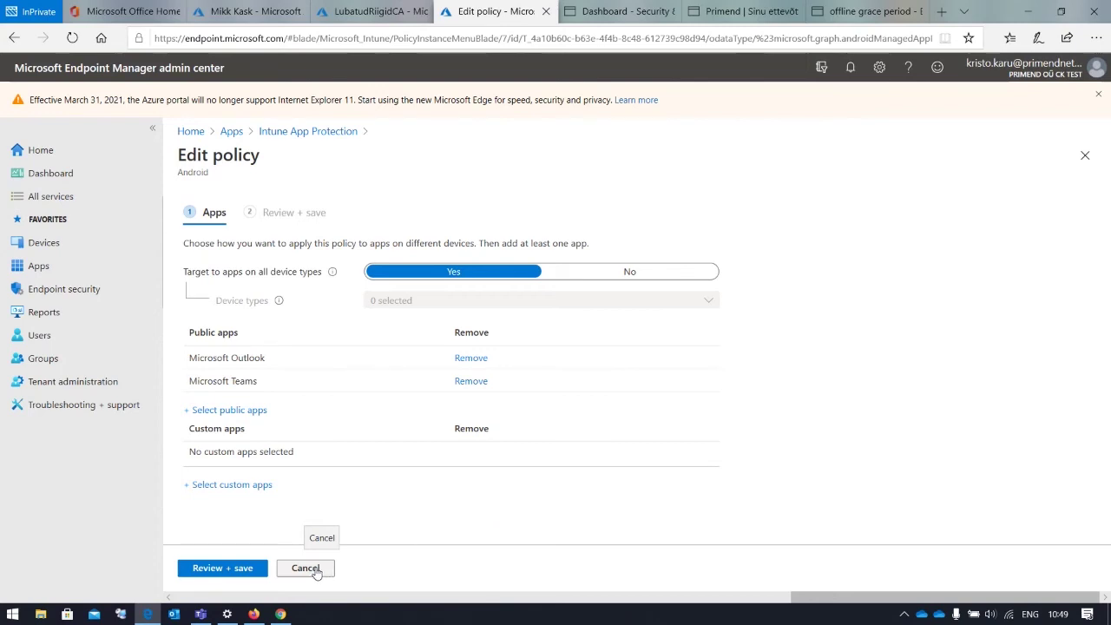
pyautogui.click(318, 568)
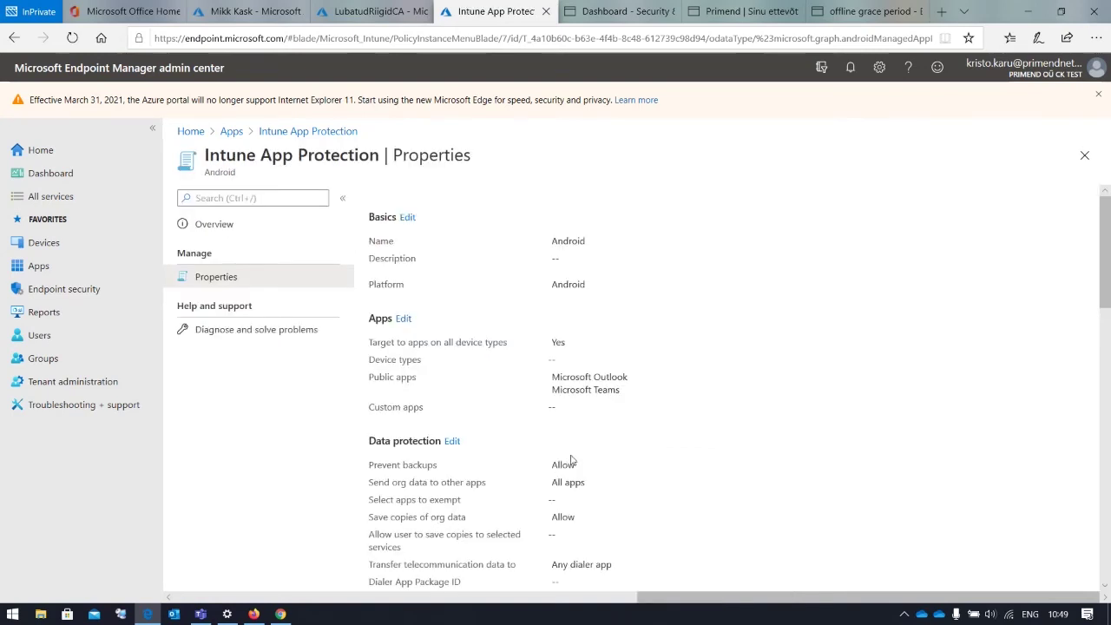
pyautogui.scroll(-2, 569, 458)
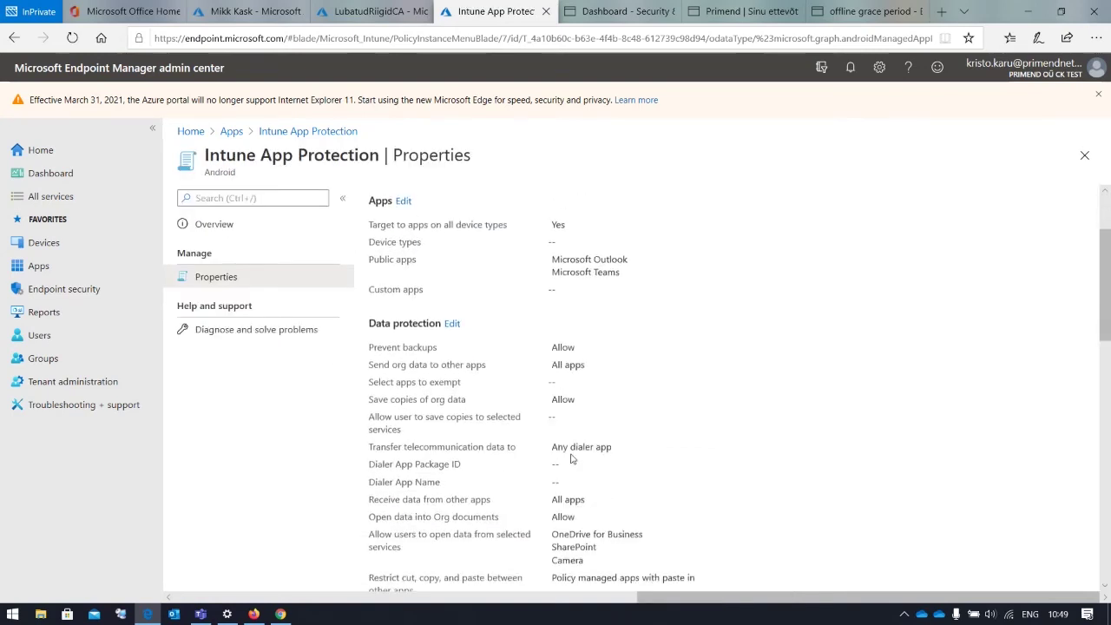
# Open the Android policy's Data protection settings for editing and read the backup setting
pyautogui.click(452, 320)
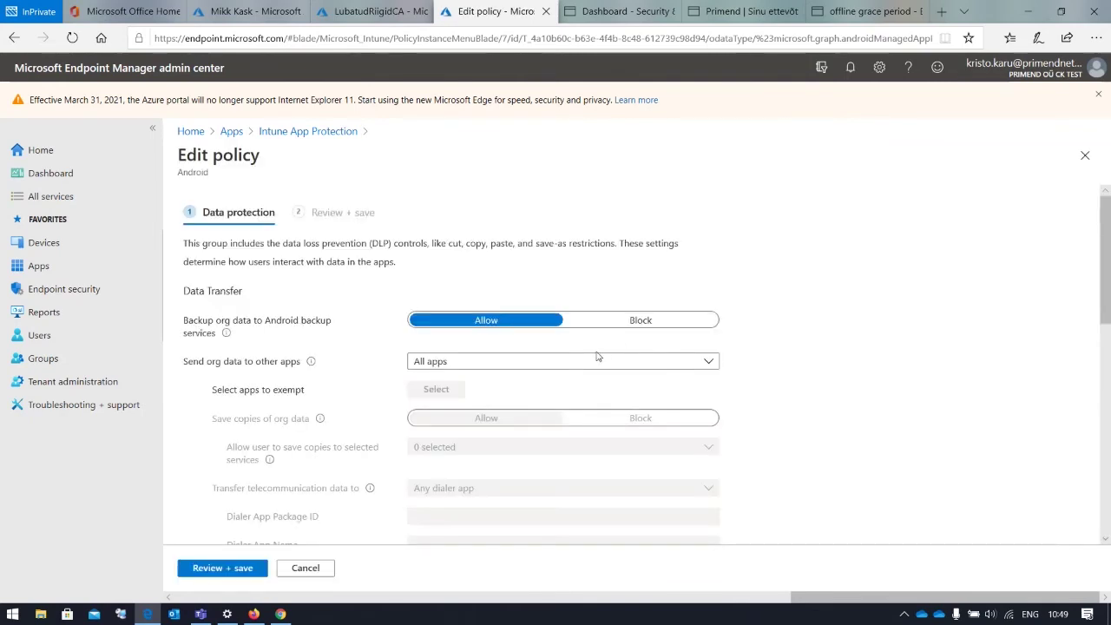
pyautogui.moveTo(189, 323); pyautogui.dragTo(335, 324)
pyautogui.click(317, 323)
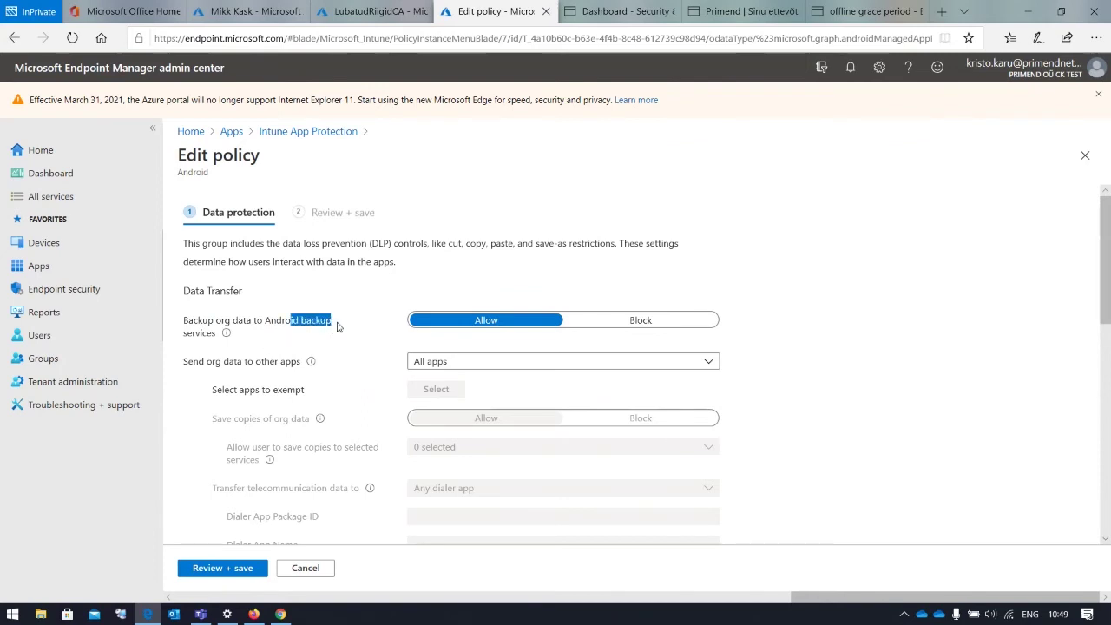
pyautogui.click(340, 327)
pyautogui.scroll(-1, 451, 334)
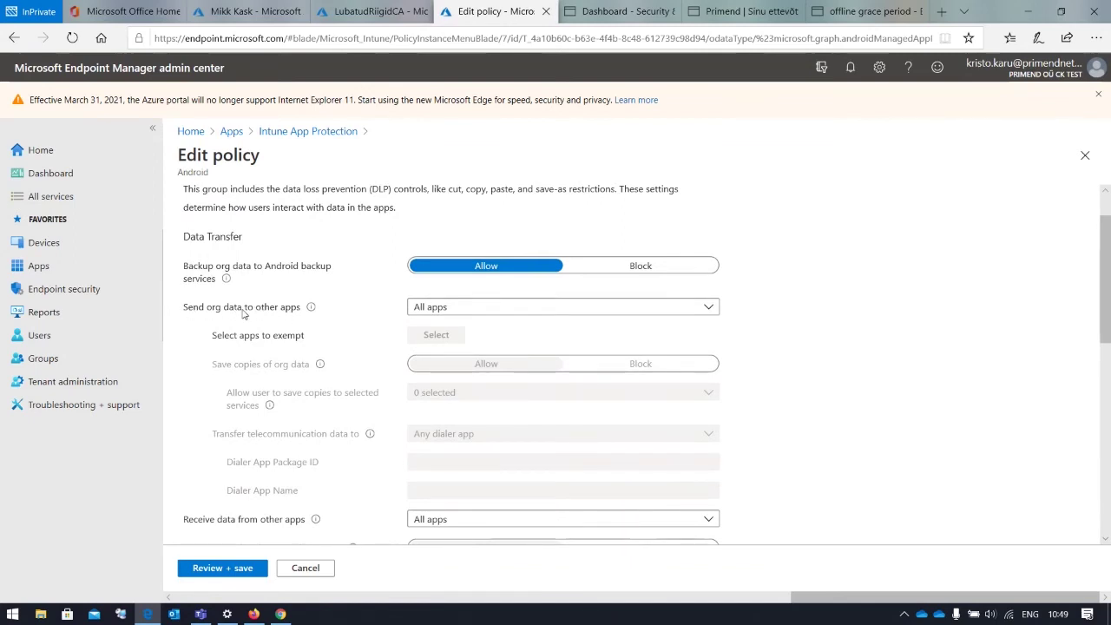
# Set 'Send org data to other apps' to Policy managed apps and show the exempt apps
pyautogui.click(464, 316)
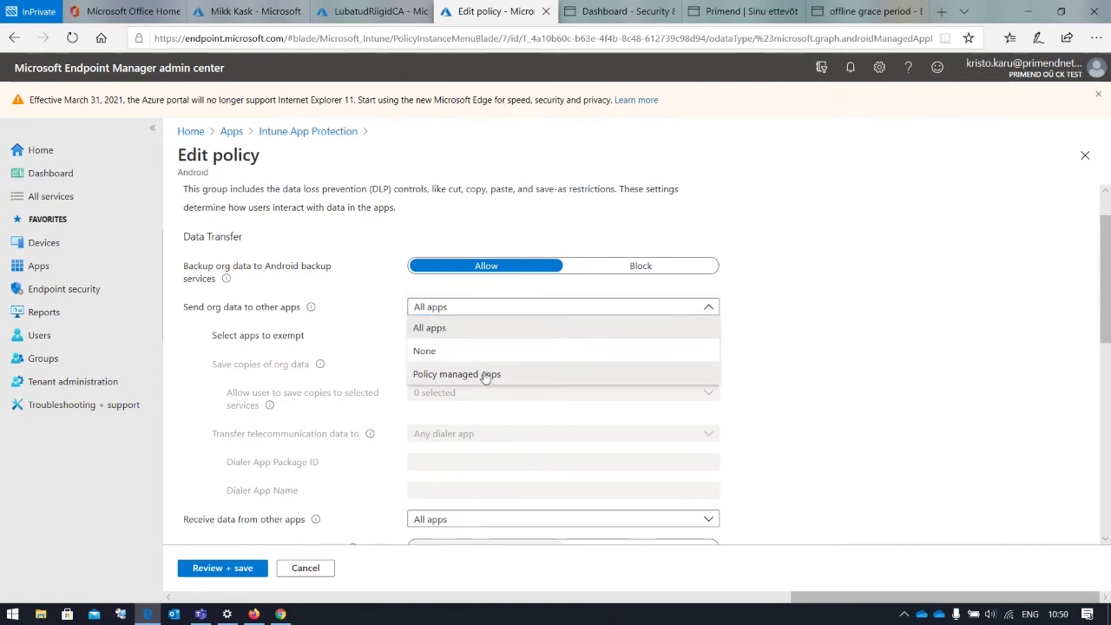
pyautogui.click(483, 373)
pyautogui.click(450, 337)
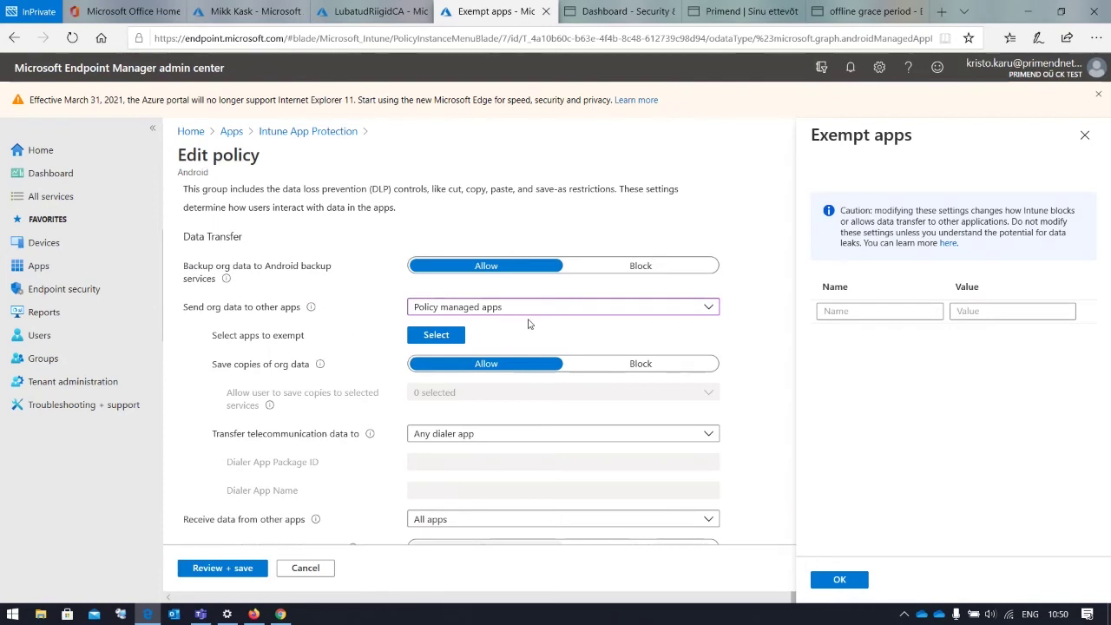
pyautogui.click(900, 312)
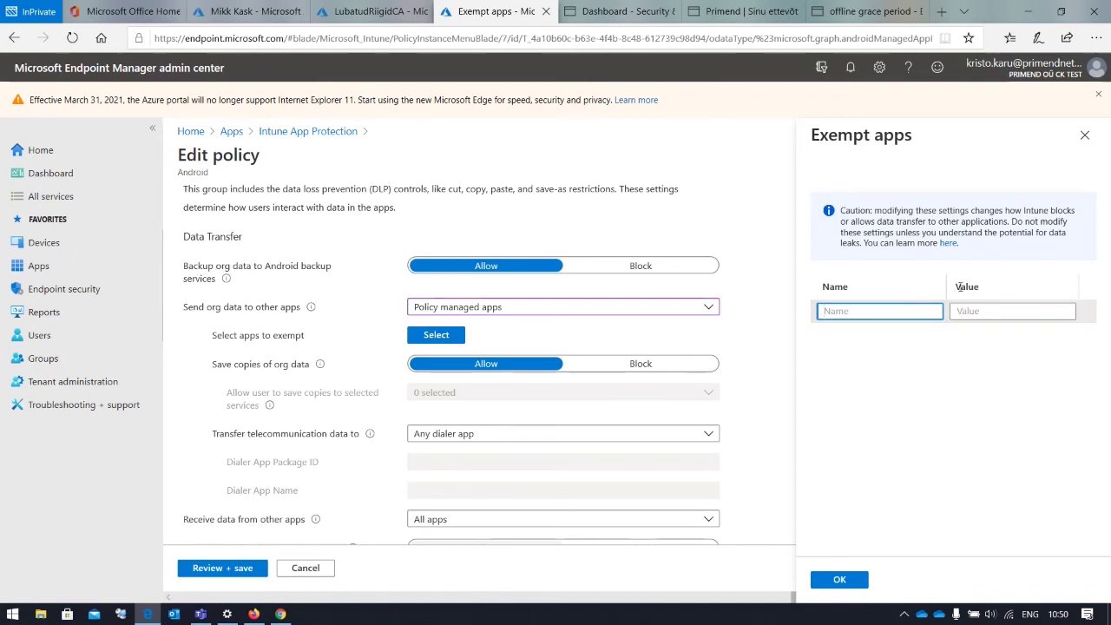
pyautogui.moveTo(957, 286)
pyautogui.mouseDown()
pyautogui.moveTo(983, 288)
pyautogui.moveTo(956, 288)
pyautogui.mouseUp()
pyautogui.click(990, 292)
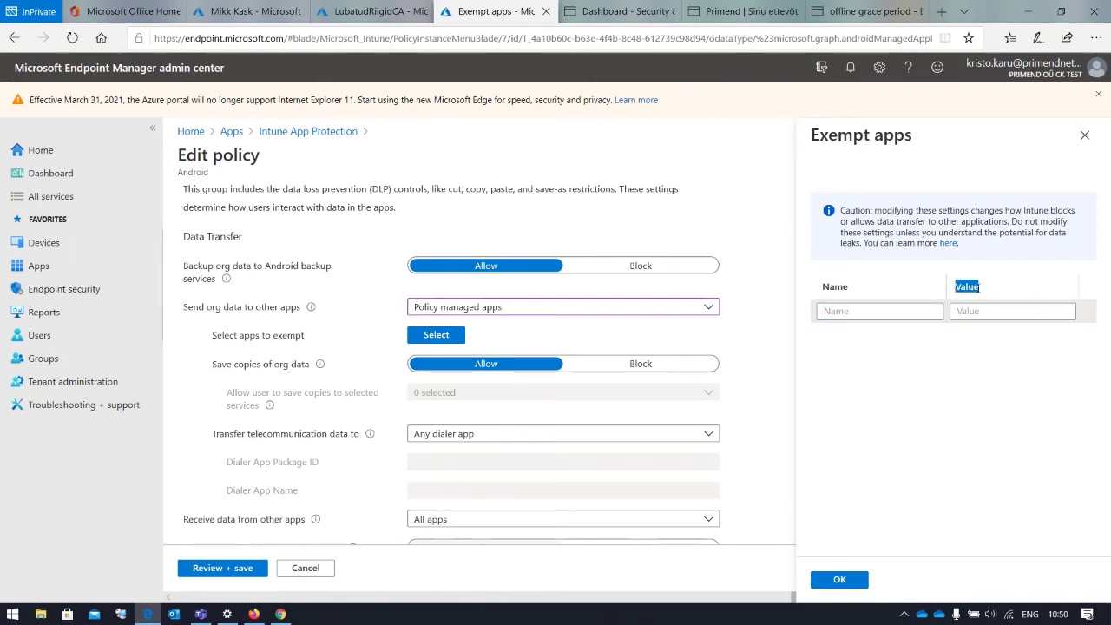
pyautogui.click(991, 314)
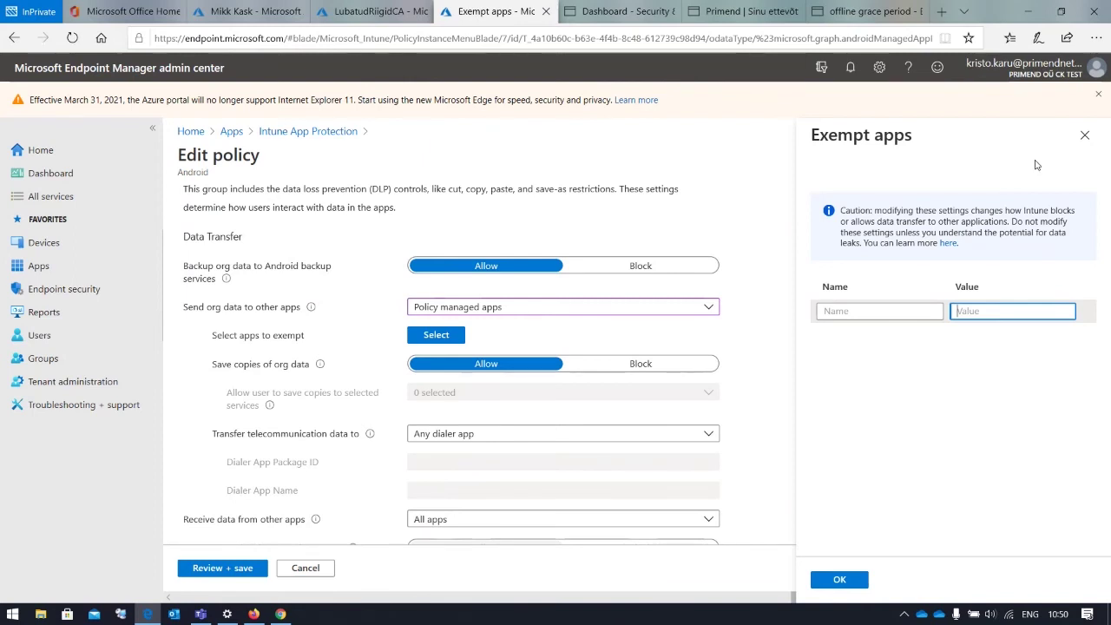
# Close Exempt apps and leave 'Receive data from other apps' at All apps
pyautogui.click(1086, 137)
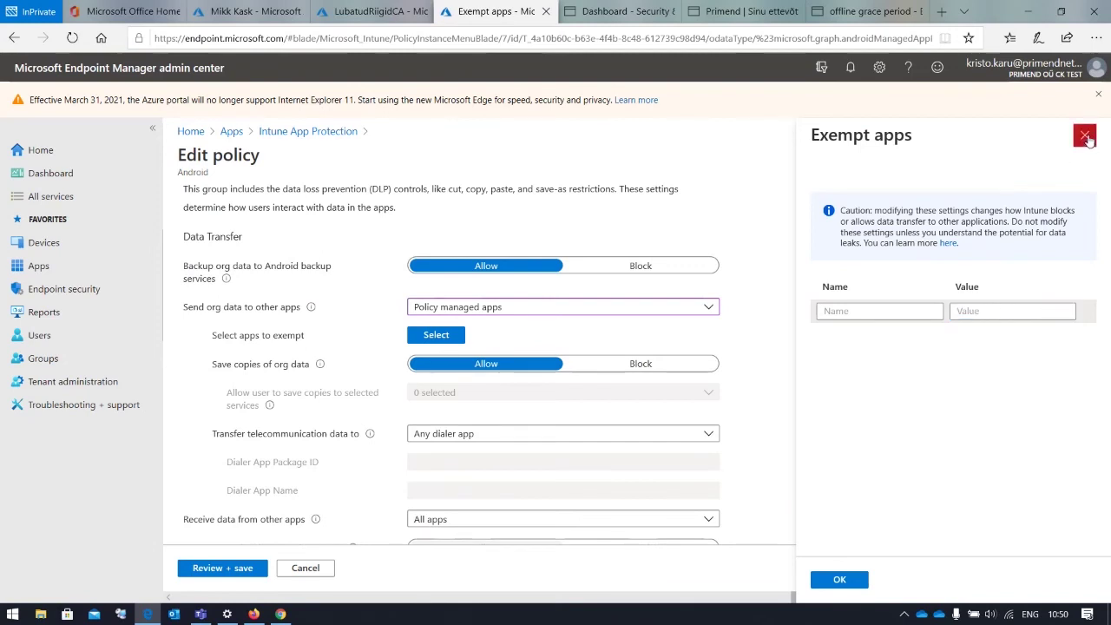
pyautogui.scroll(-1, 817, 338)
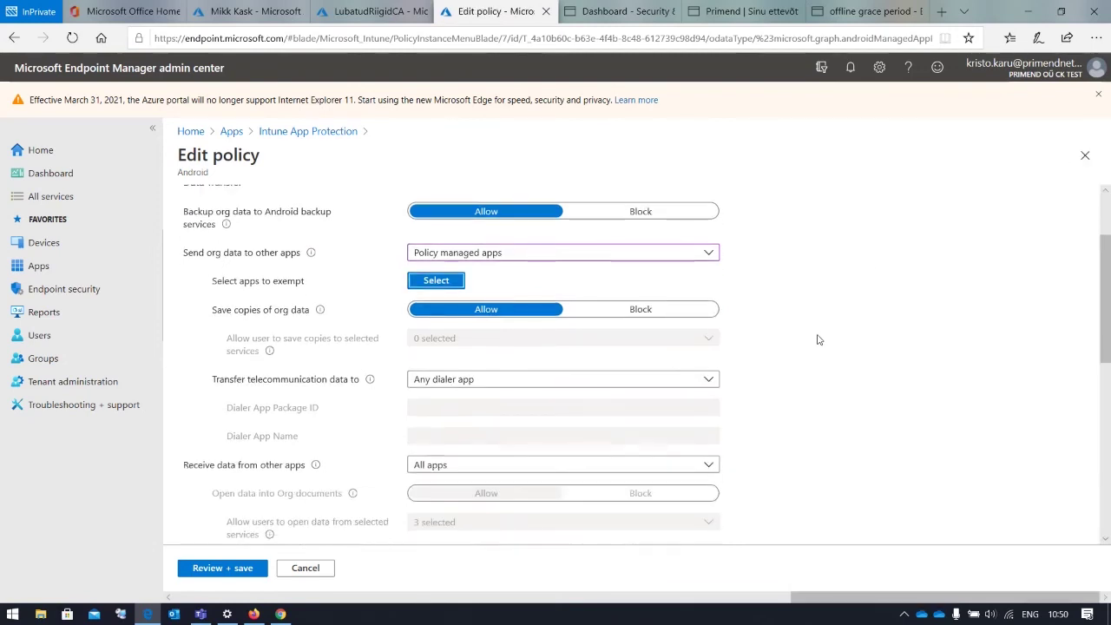
pyautogui.scroll(-1, 817, 340)
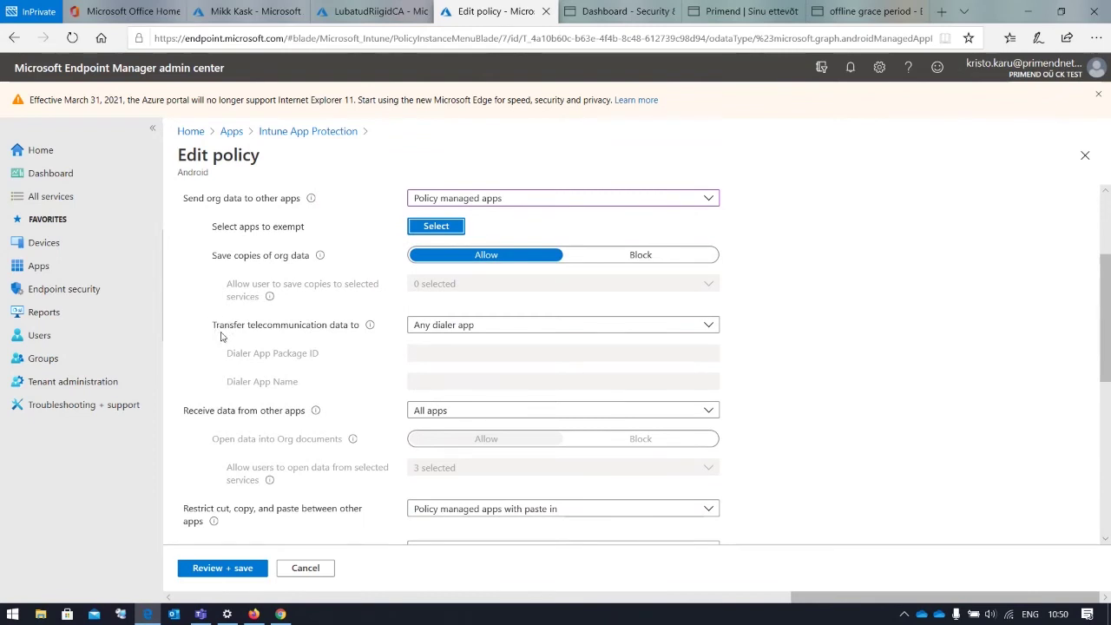
pyautogui.scroll(-1, 523, 334)
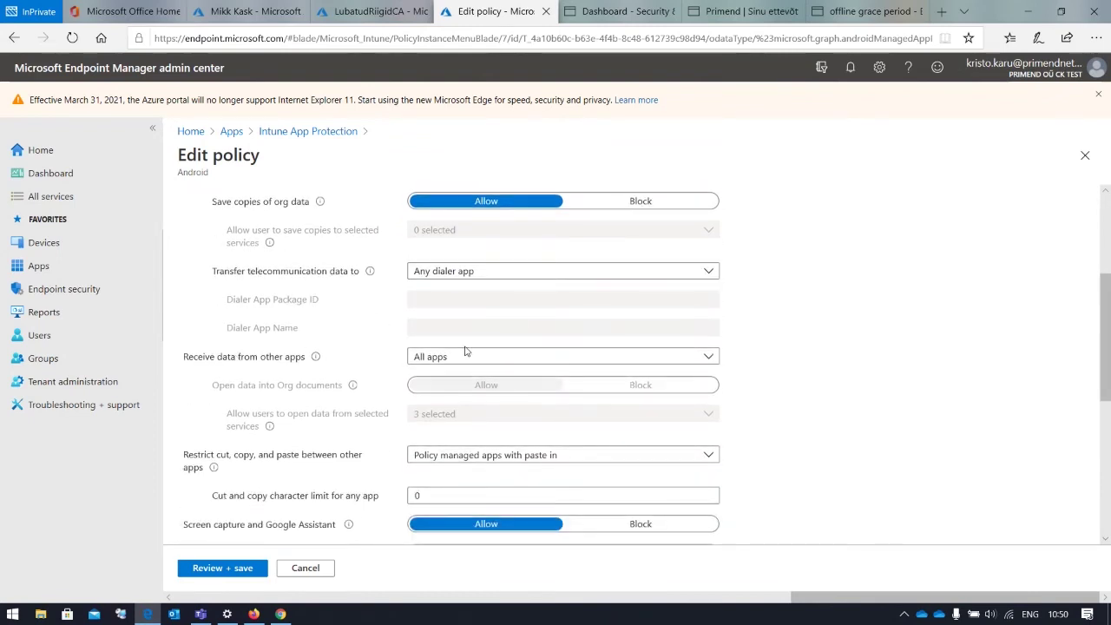
pyautogui.click(476, 363)
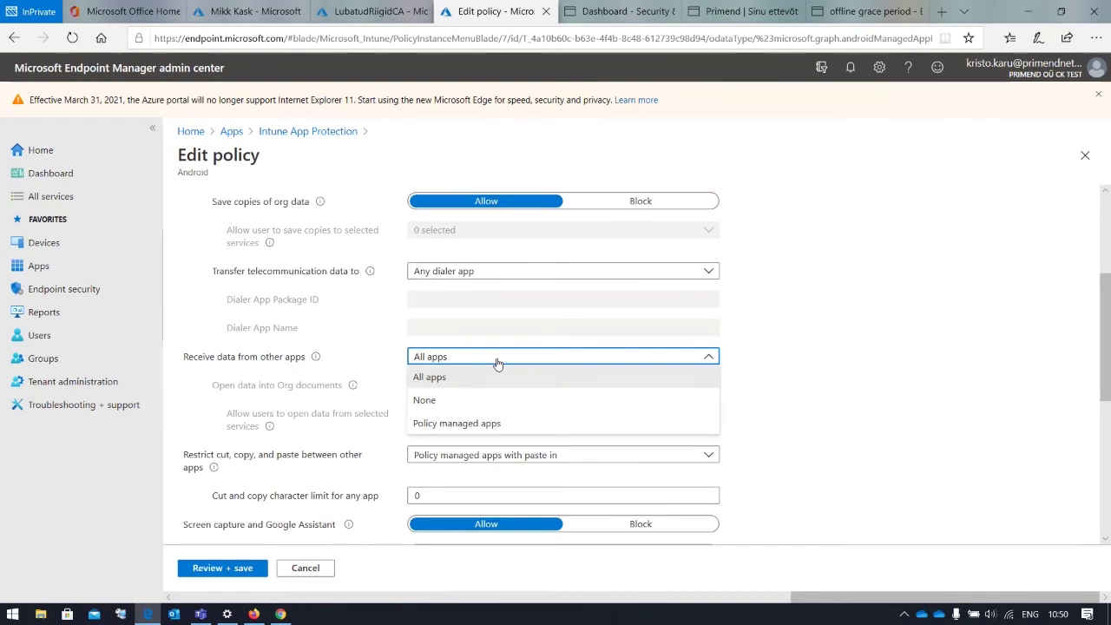
pyautogui.click(837, 367)
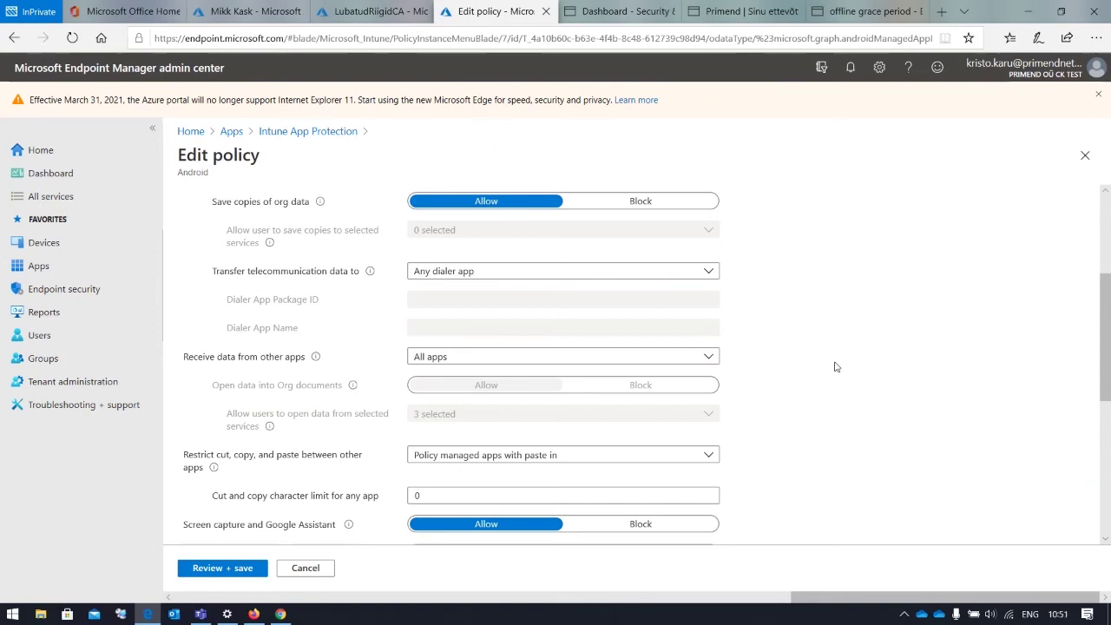
# Leave the cut/copy/paste restriction unchanged and scroll down to Org data notifications
pyautogui.scroll(-1, 816, 369)
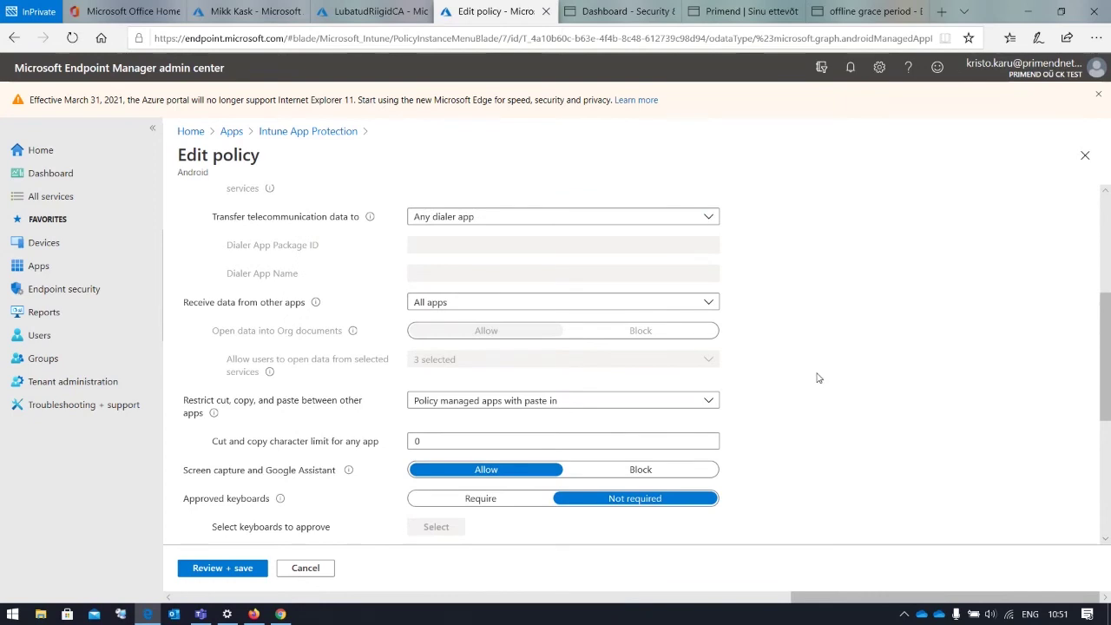
pyautogui.scroll(-1, 817, 378)
pyautogui.click(491, 347)
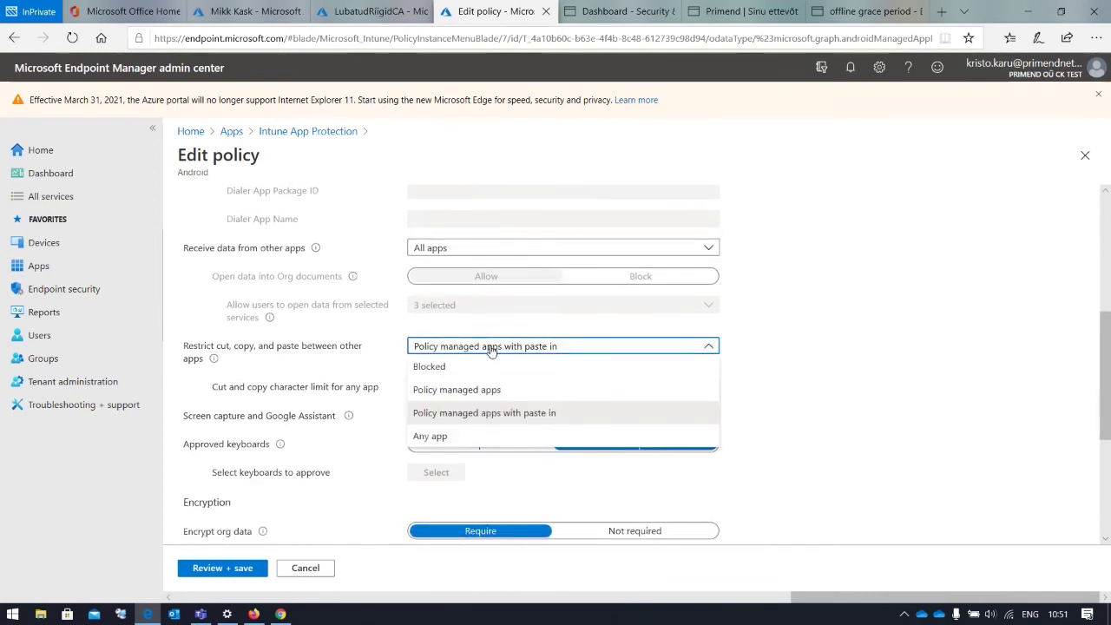
pyautogui.click(491, 347)
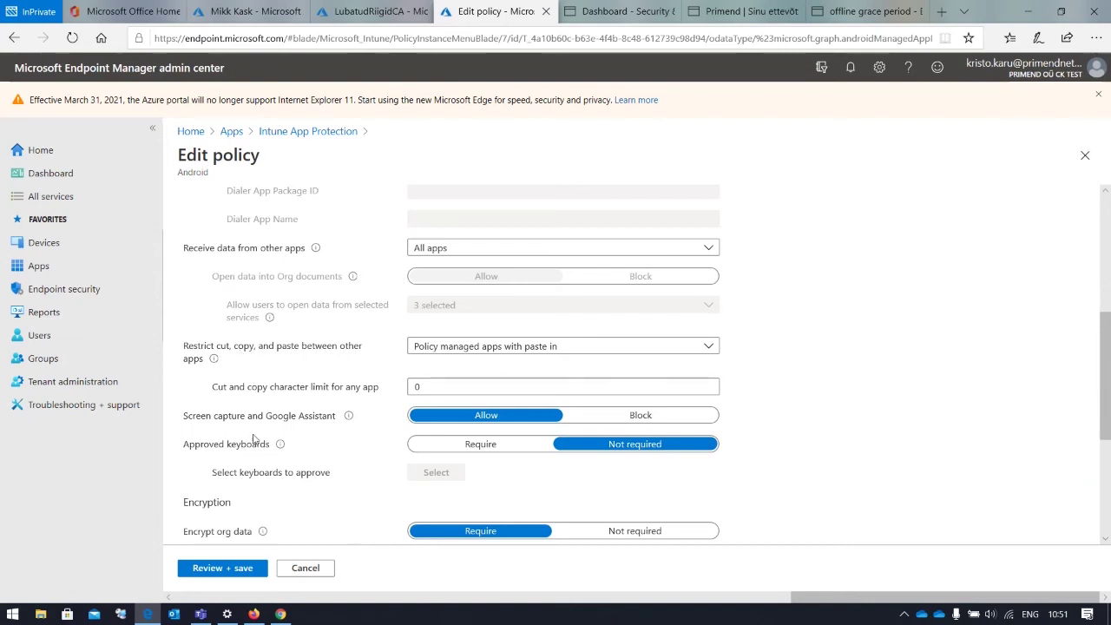
pyautogui.moveTo(221, 418); pyautogui.dragTo(310, 422)
pyautogui.click(310, 422)
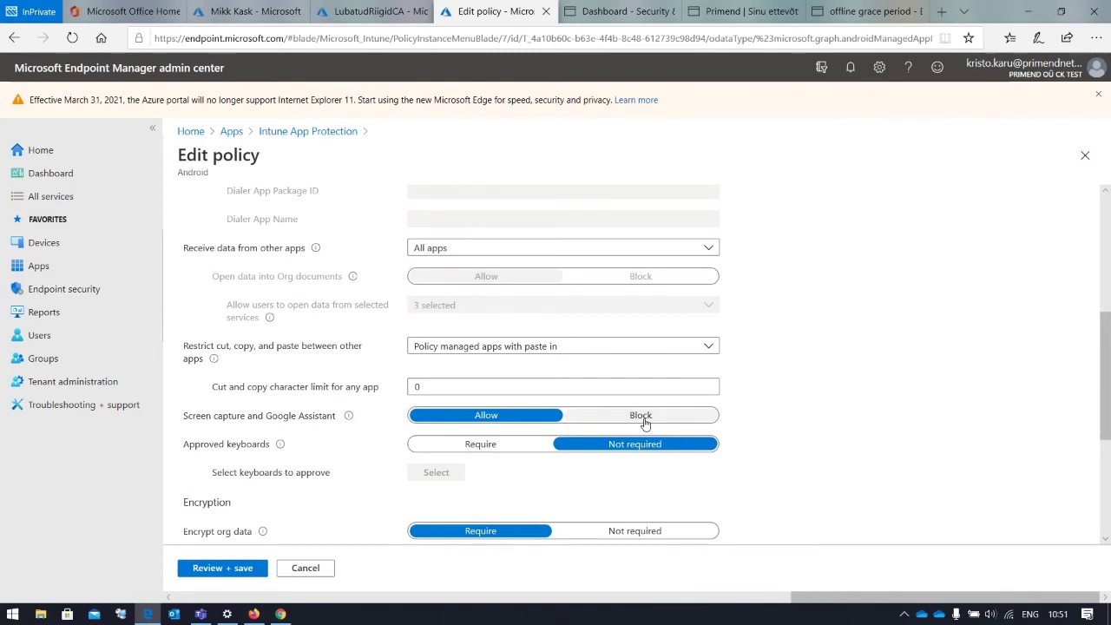
pyautogui.scroll(-2, 726, 477)
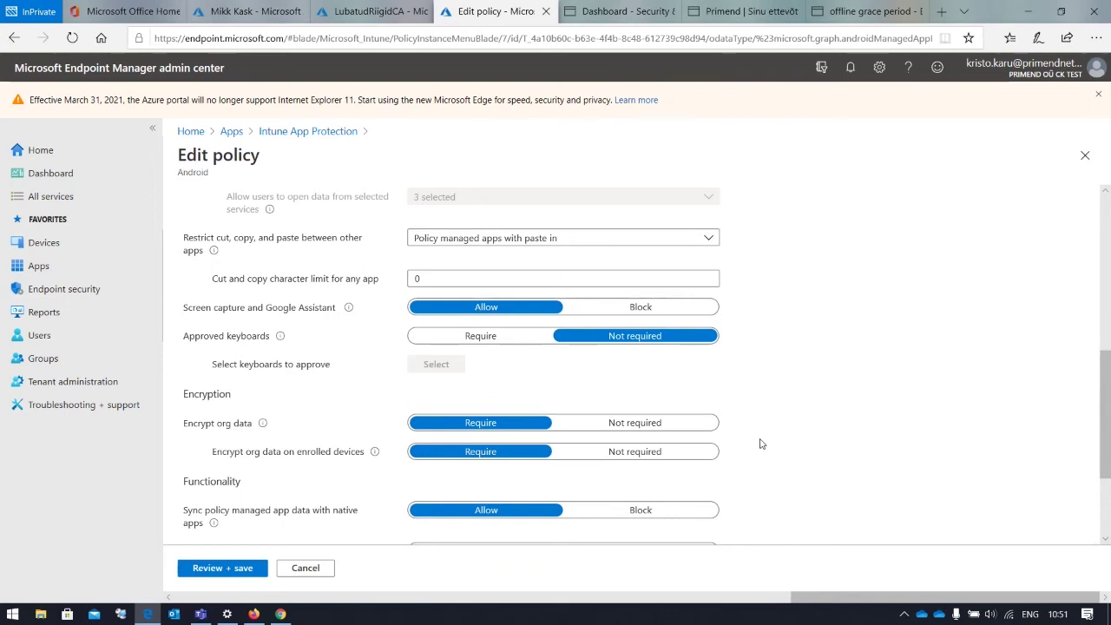
pyautogui.scroll(-1, 761, 444)
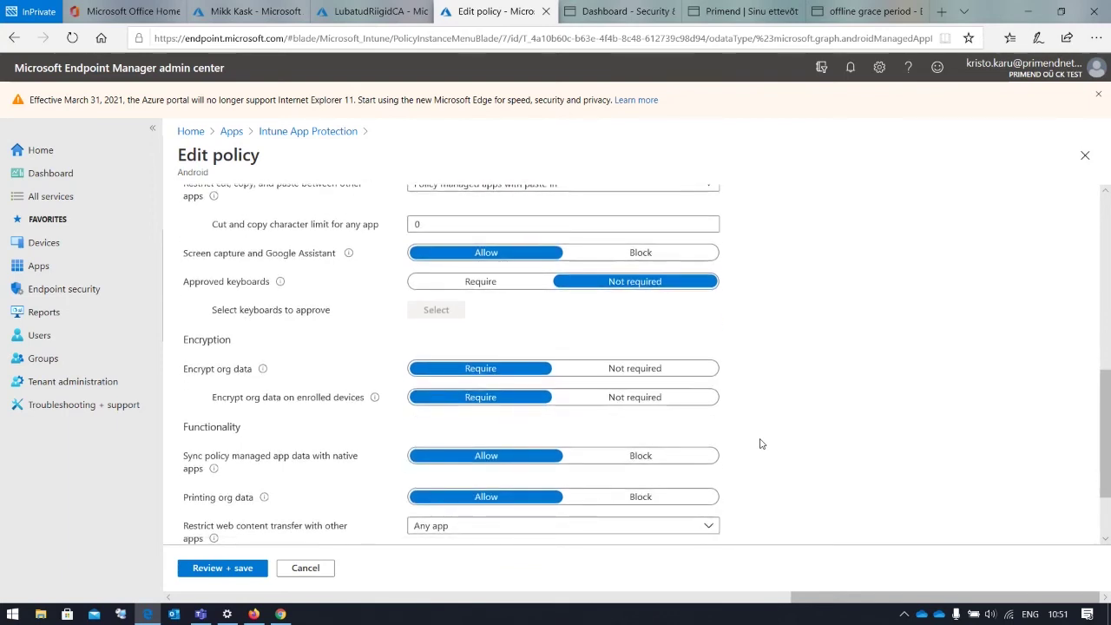
pyautogui.scroll(-1, 807, 451)
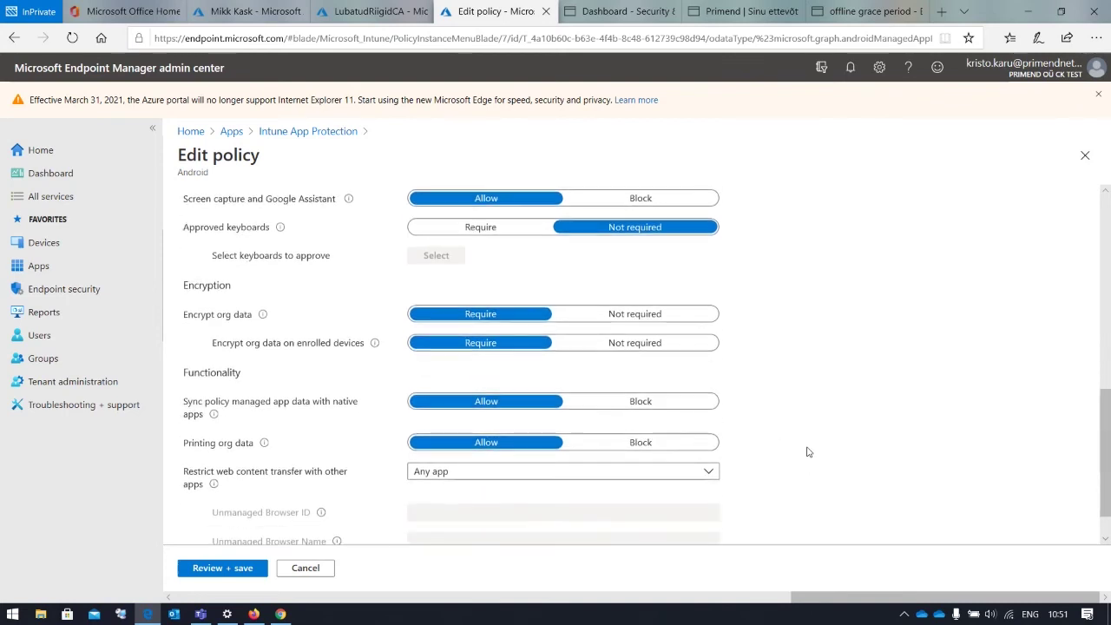
pyautogui.scroll(-1, 294, 461)
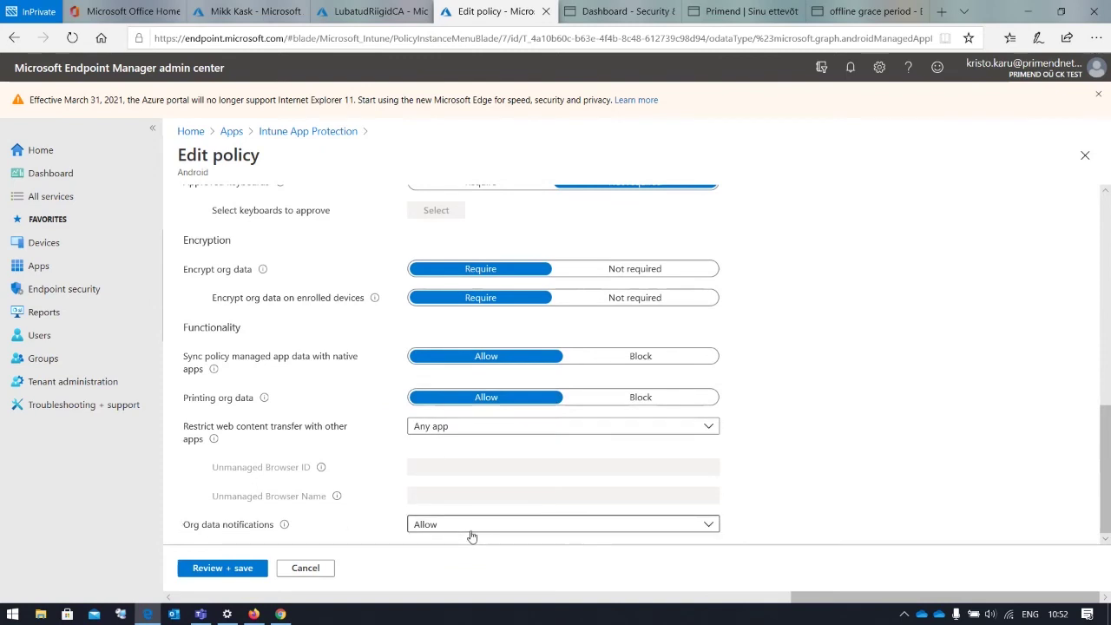
# Discard the policy edits and scroll through the Data protection and Access requirements properties
pyautogui.click(320, 575)
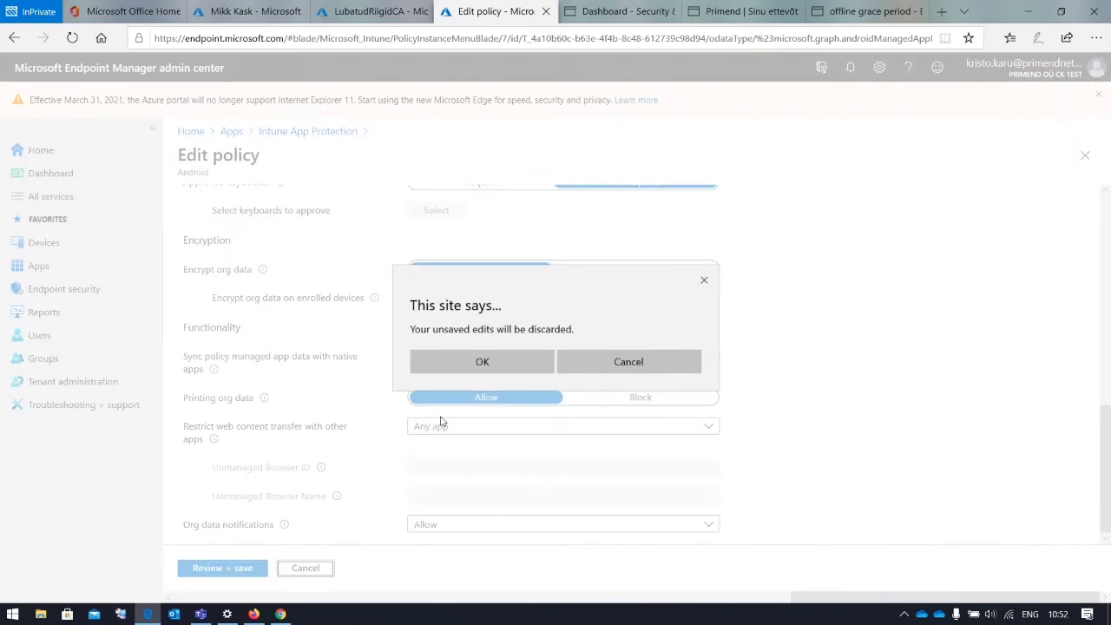
pyautogui.click(482, 363)
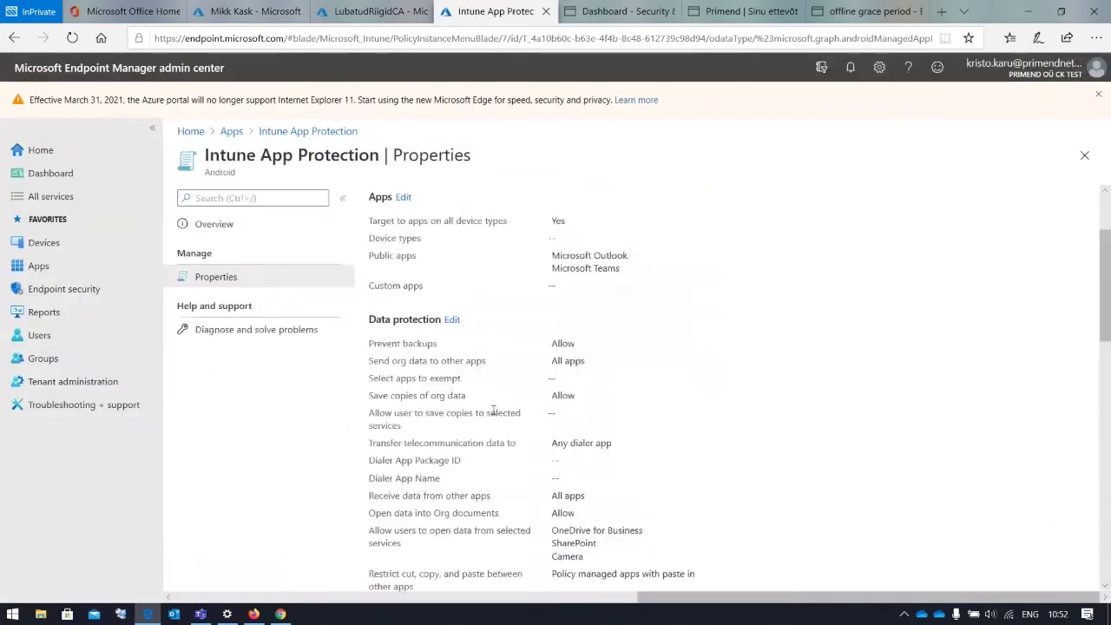
pyautogui.scroll(-6, 569, 320)
pyautogui.scroll(3, 569, 319)
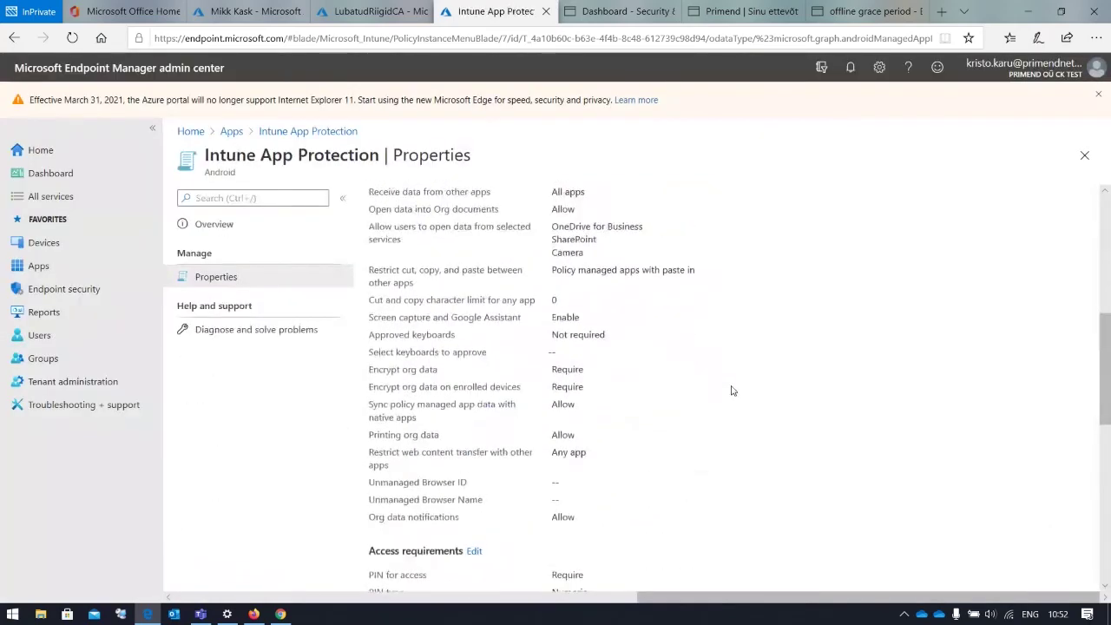
pyautogui.scroll(6, 712, 387)
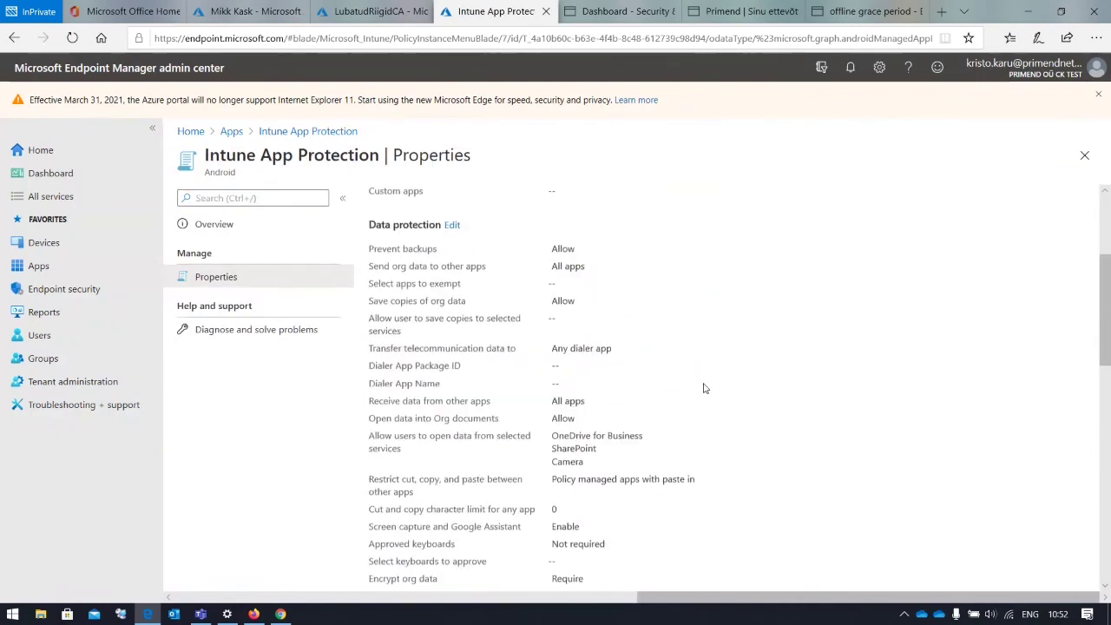
pyautogui.scroll(-7, 703, 382)
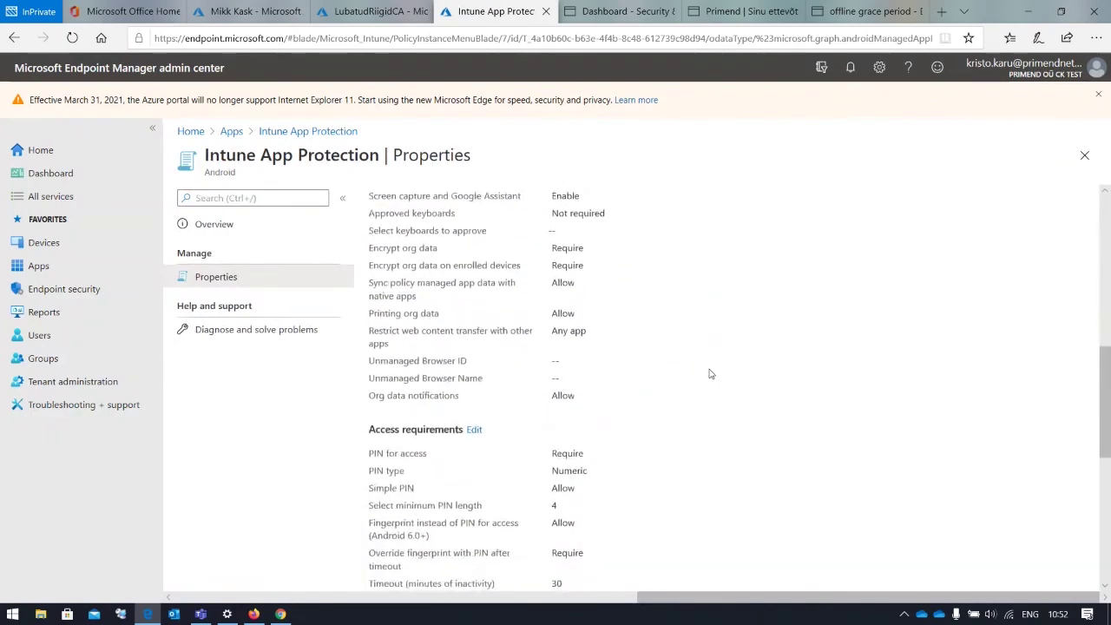
pyautogui.scroll(4, 707, 374)
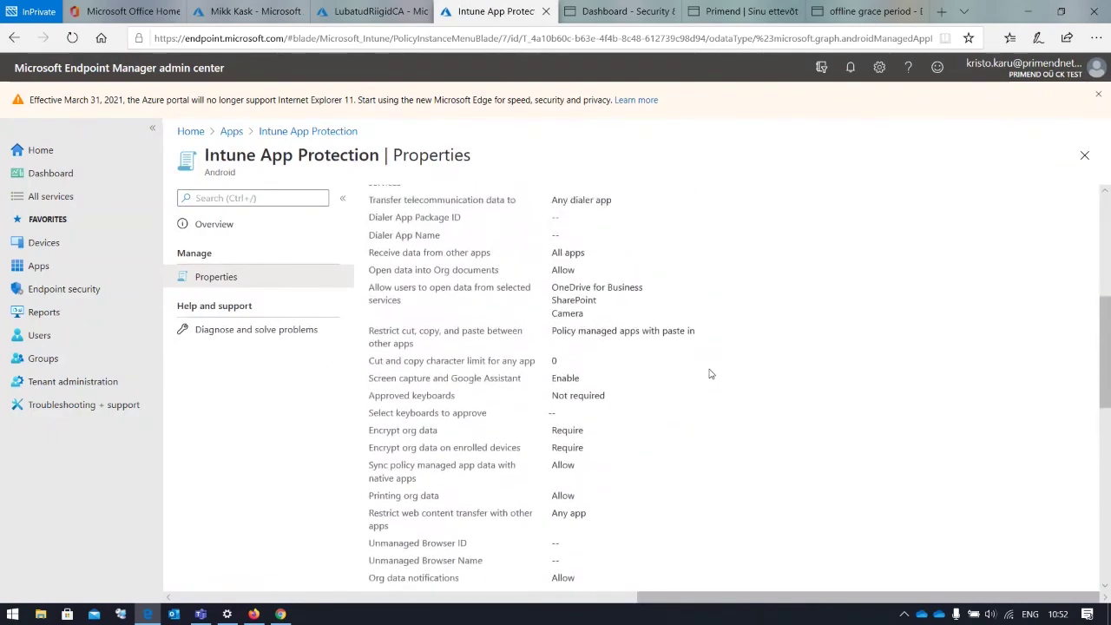
pyautogui.scroll(-5, 712, 373)
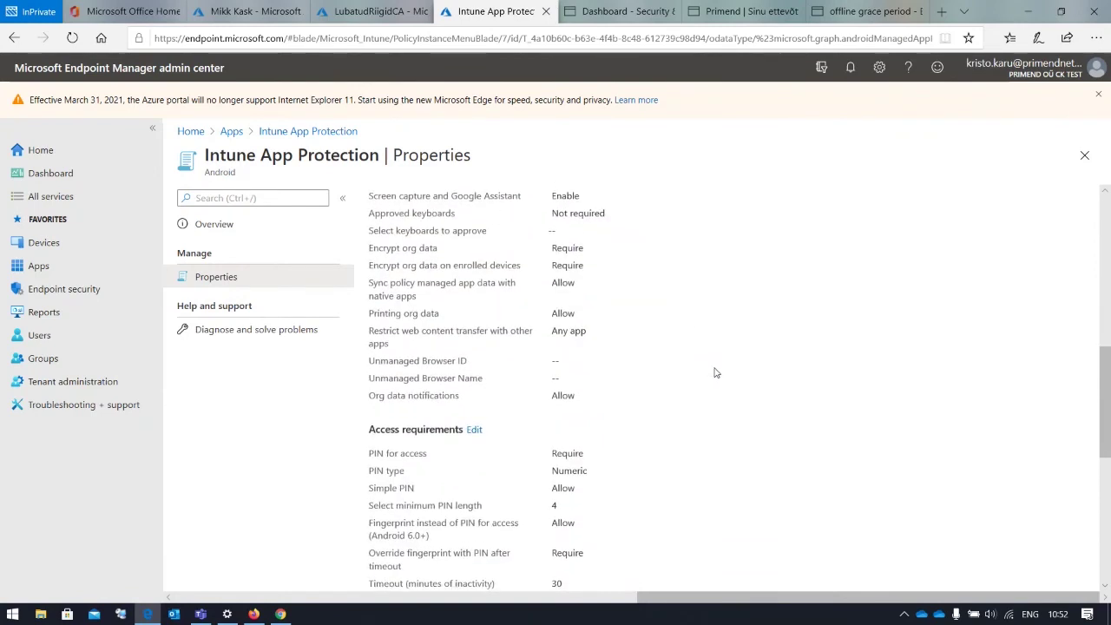
pyautogui.scroll(-3, 695, 395)
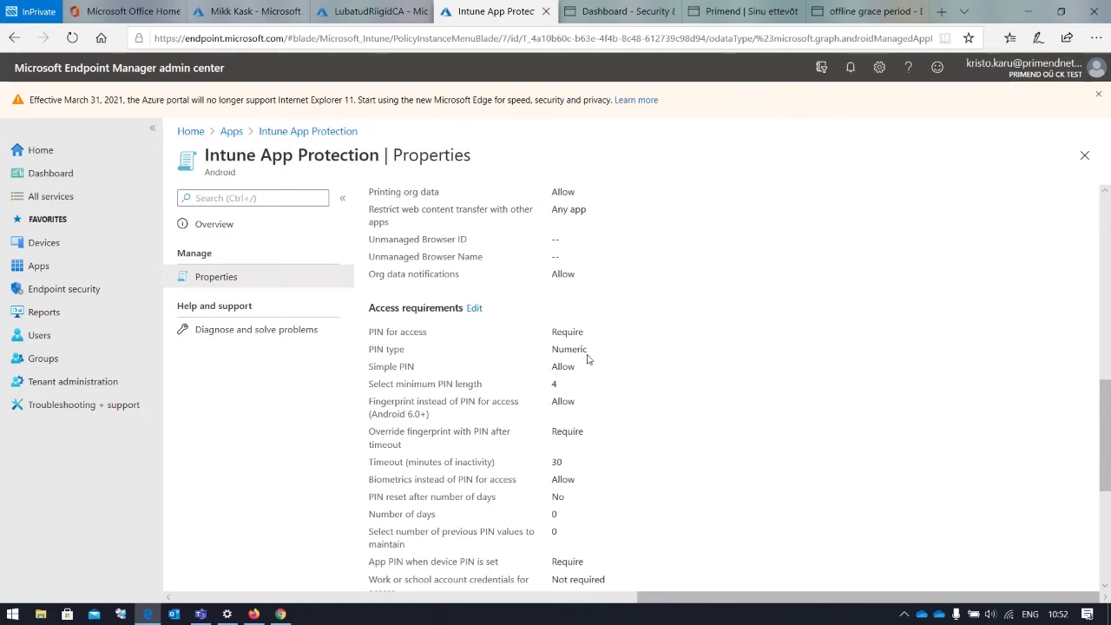
pyautogui.scroll(-3, 516, 282)
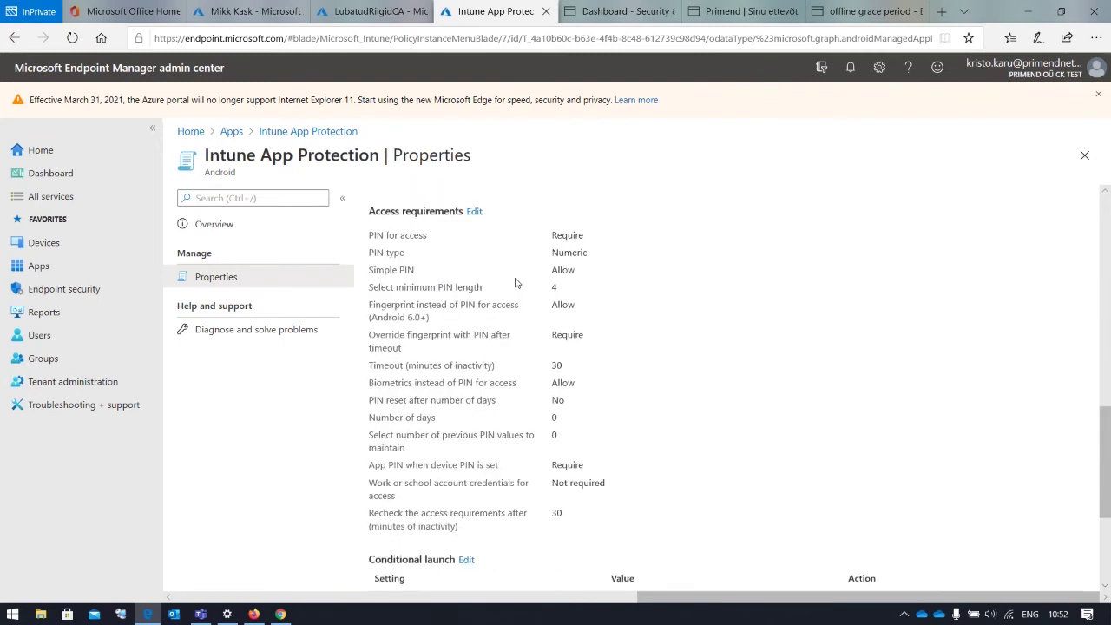
pyautogui.scroll(1, 516, 282)
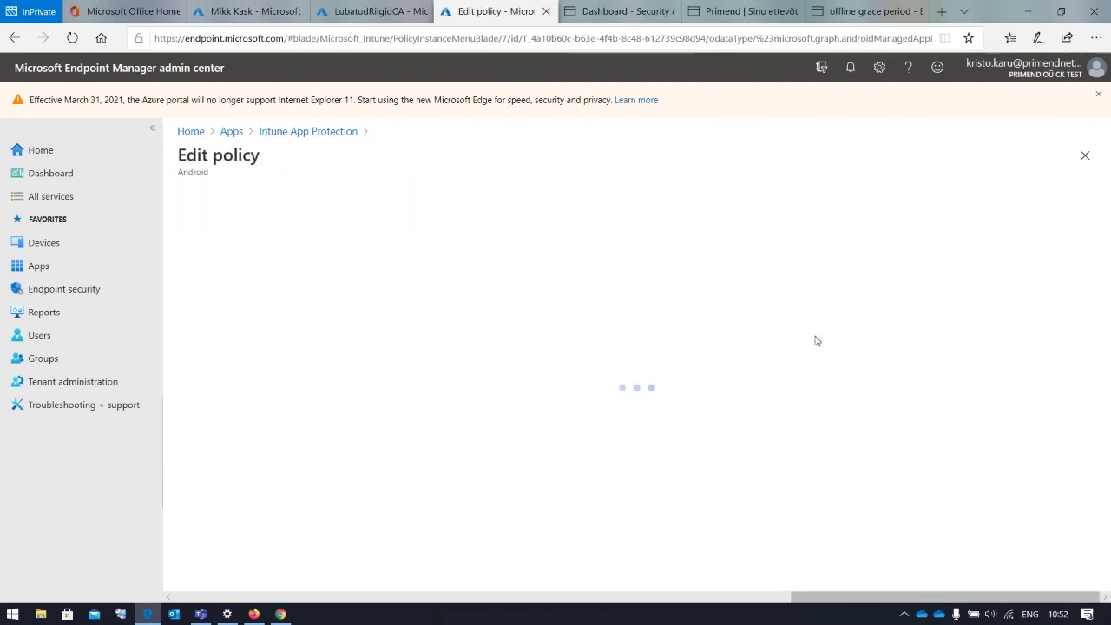
pyautogui.scroll(-1, 591, 285)
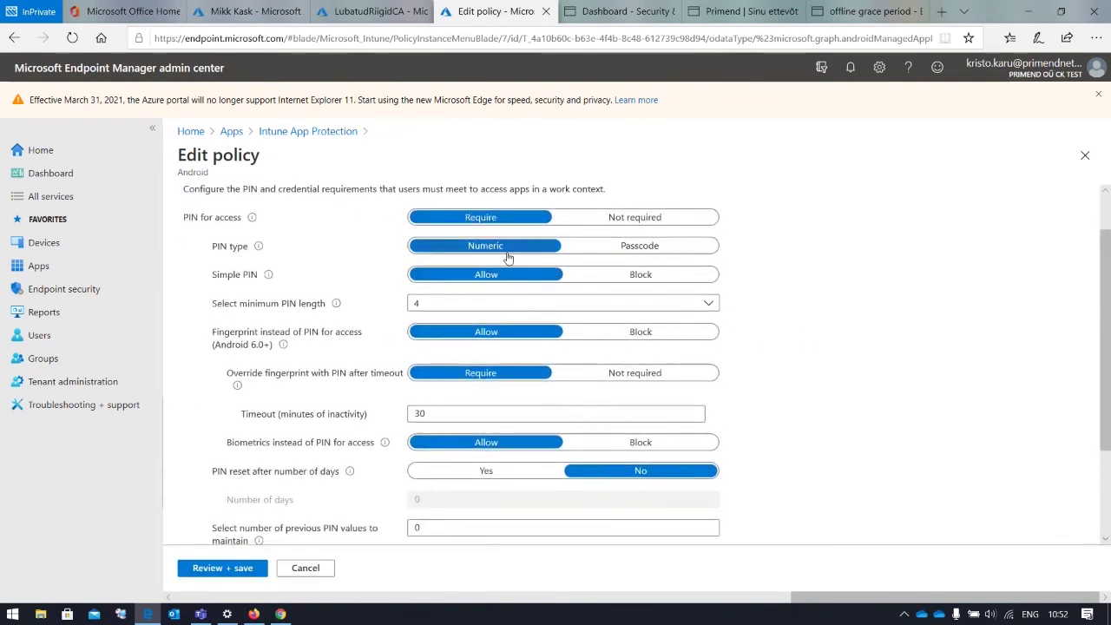
pyautogui.scroll(-1, 508, 258)
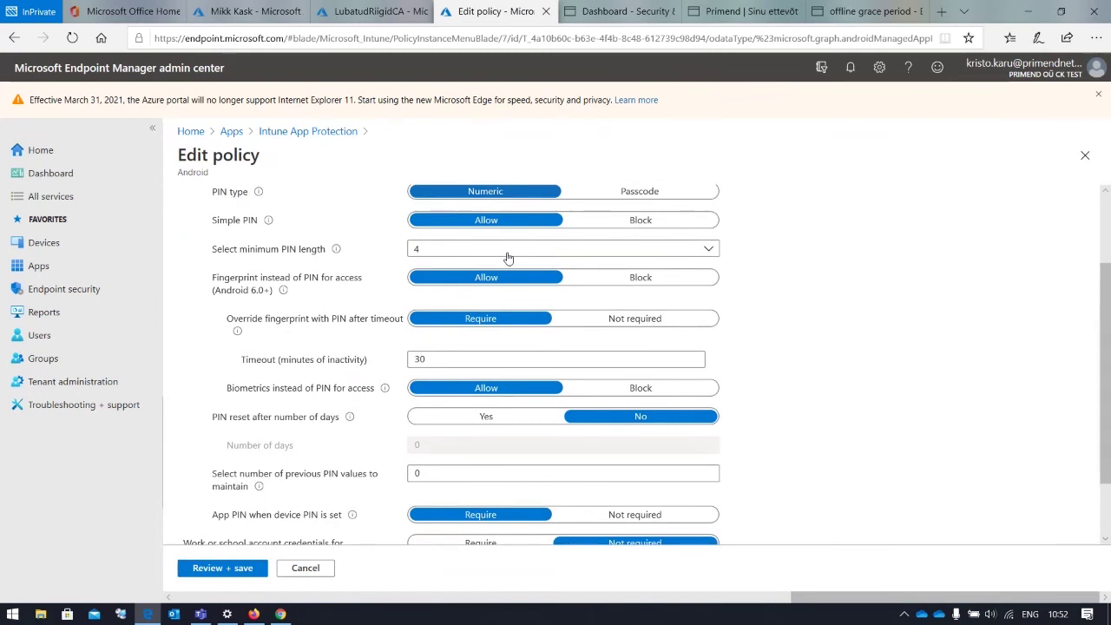
pyautogui.scroll(2, 508, 258)
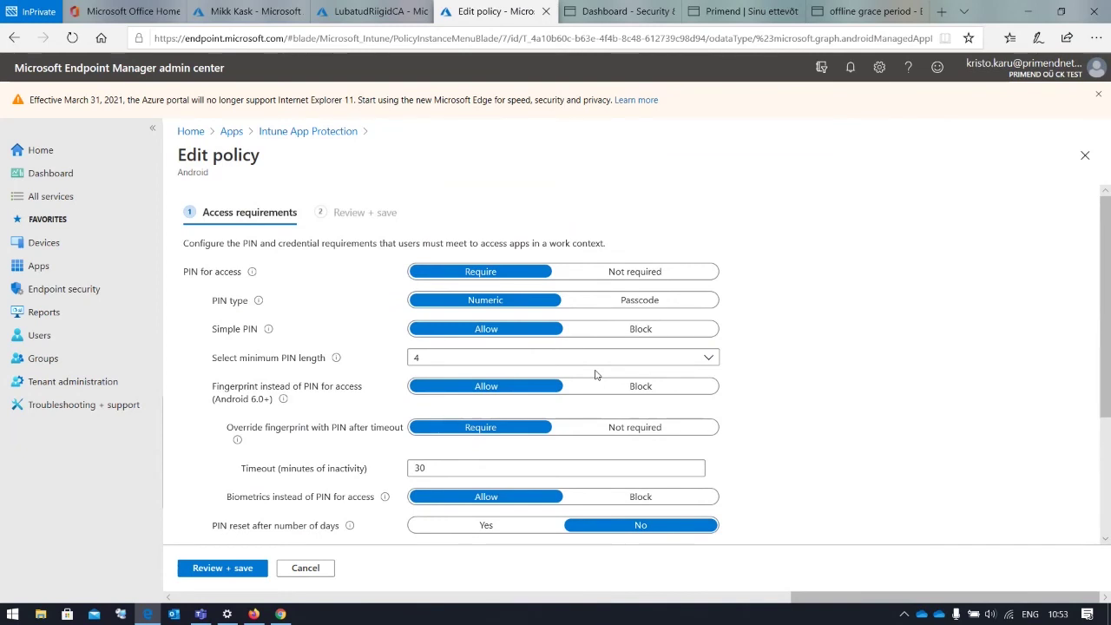
pyautogui.scroll(-3, 591, 376)
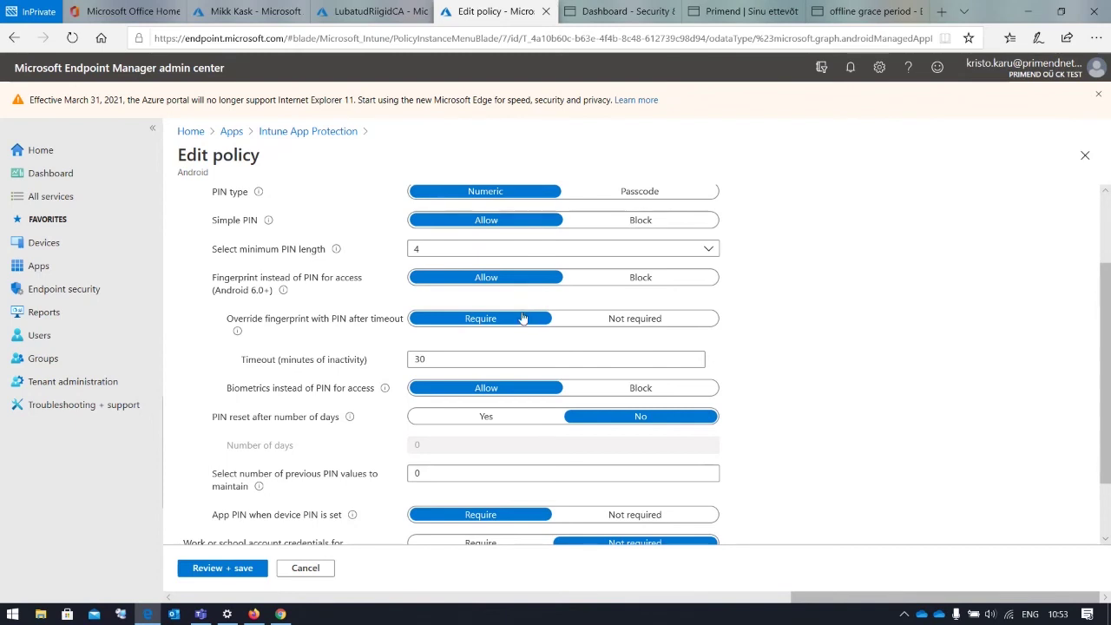
pyautogui.moveTo(217, 279); pyautogui.dragTo(364, 280)
pyautogui.click(365, 280)
pyautogui.scroll(-1, 508, 319)
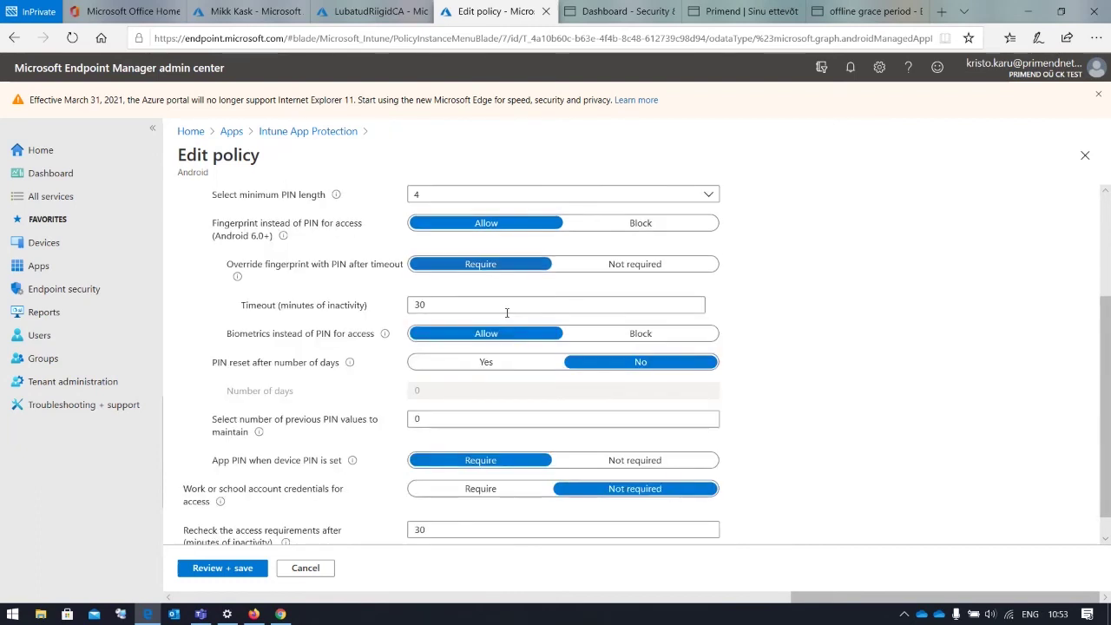
pyautogui.scroll(-1, 510, 335)
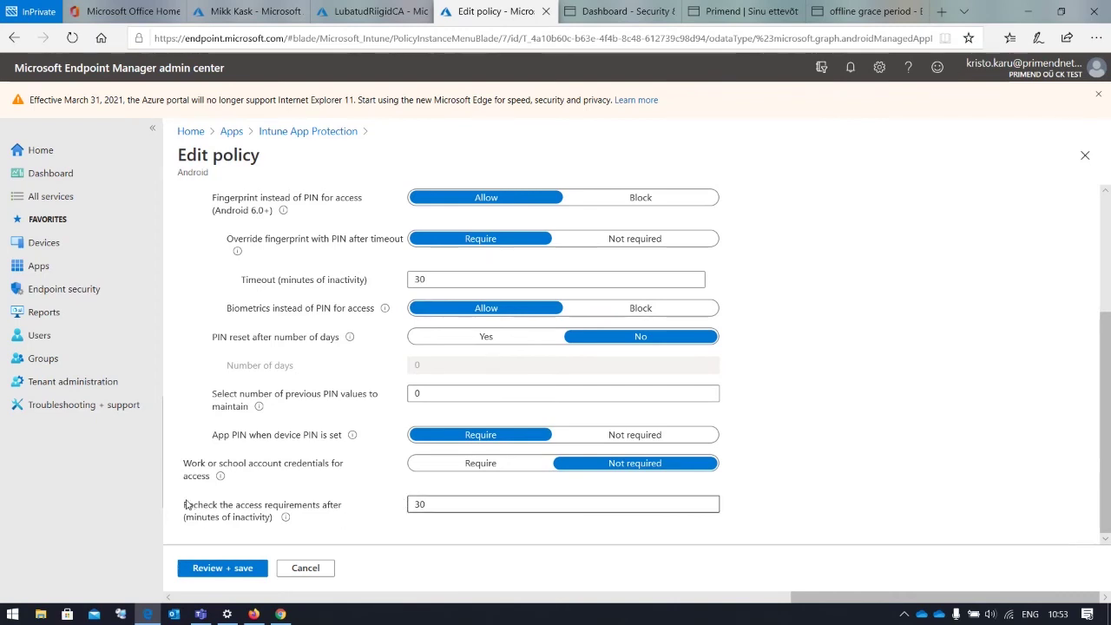
pyautogui.moveTo(187, 506); pyautogui.dragTo(372, 521)
pyautogui.moveTo(186, 505); pyautogui.dragTo(347, 519)
pyautogui.moveTo(213, 505); pyautogui.dragTo(330, 513)
pyautogui.click(330, 513)
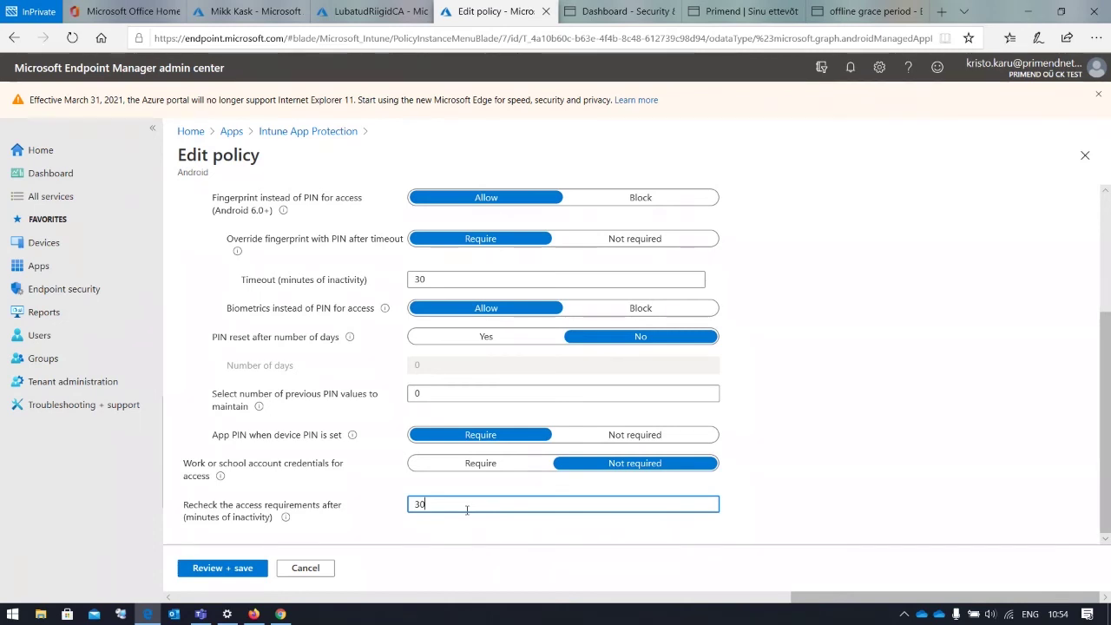
pyautogui.click(317, 569)
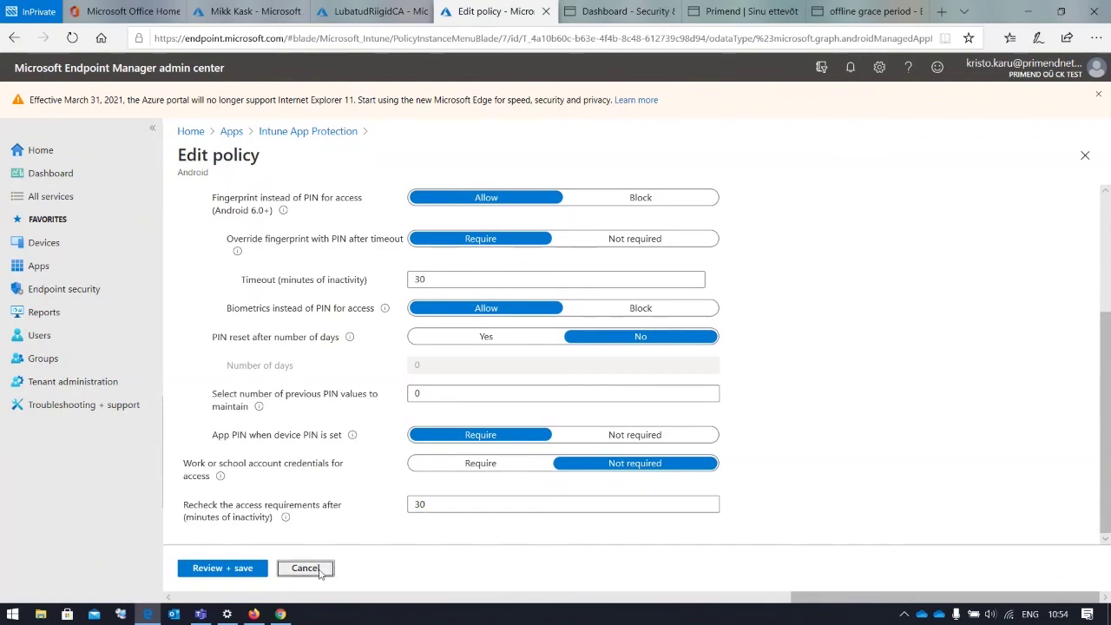
pyautogui.scroll(10, 550, 255)
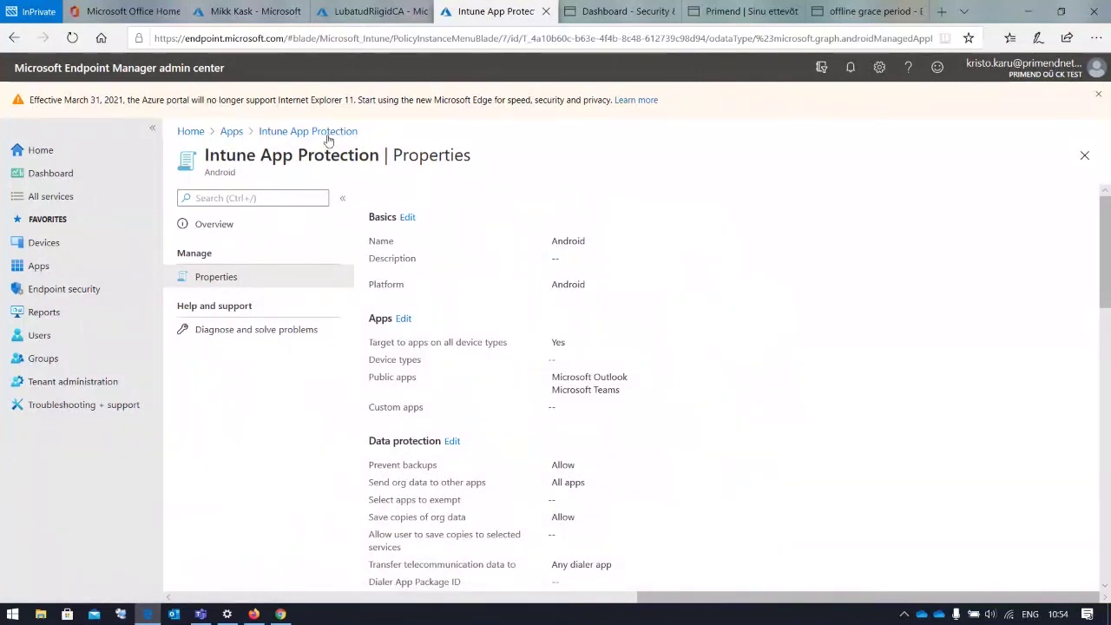
# Open the MAM policy in Azure and view its users, Office 365 cloud app and conditions
pyautogui.click(364, 18)
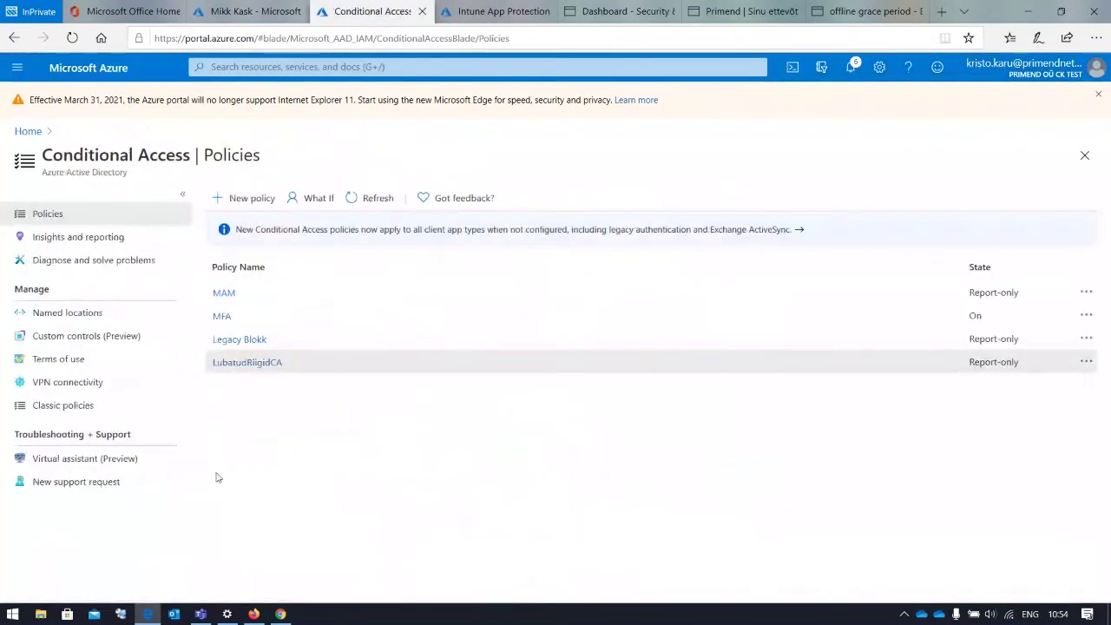
pyautogui.click(230, 297)
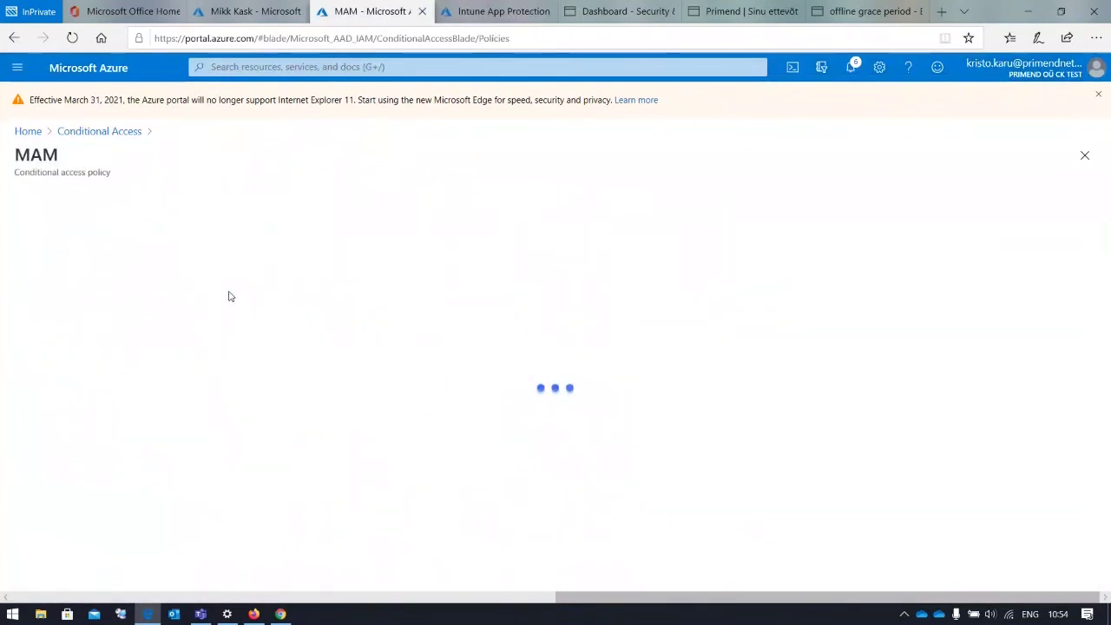
pyautogui.scroll(-1, 233, 303)
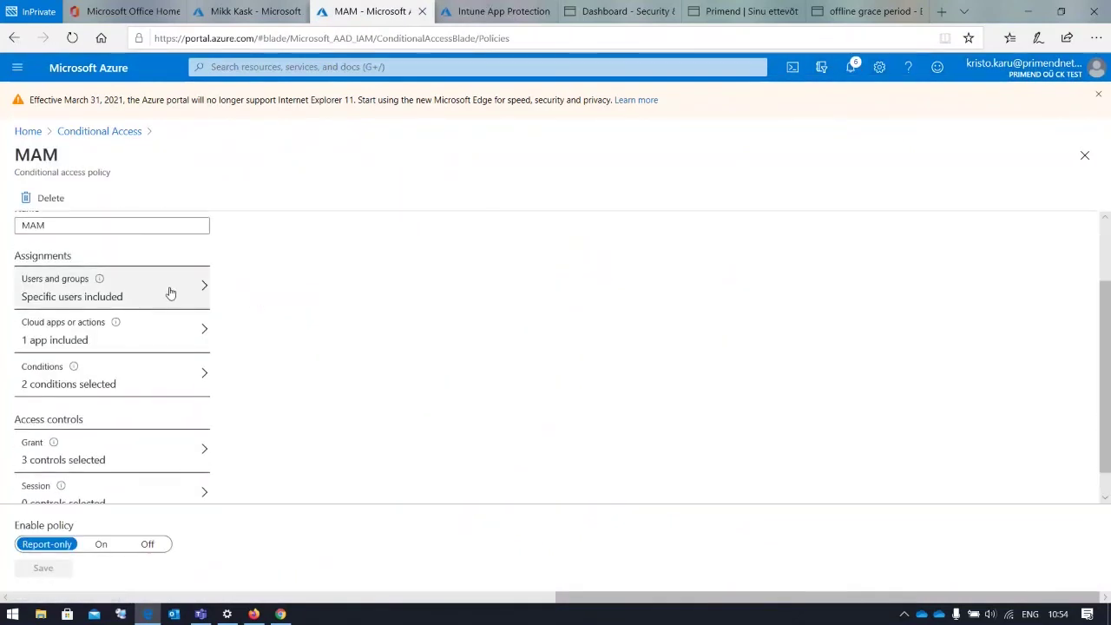
pyautogui.click(186, 303)
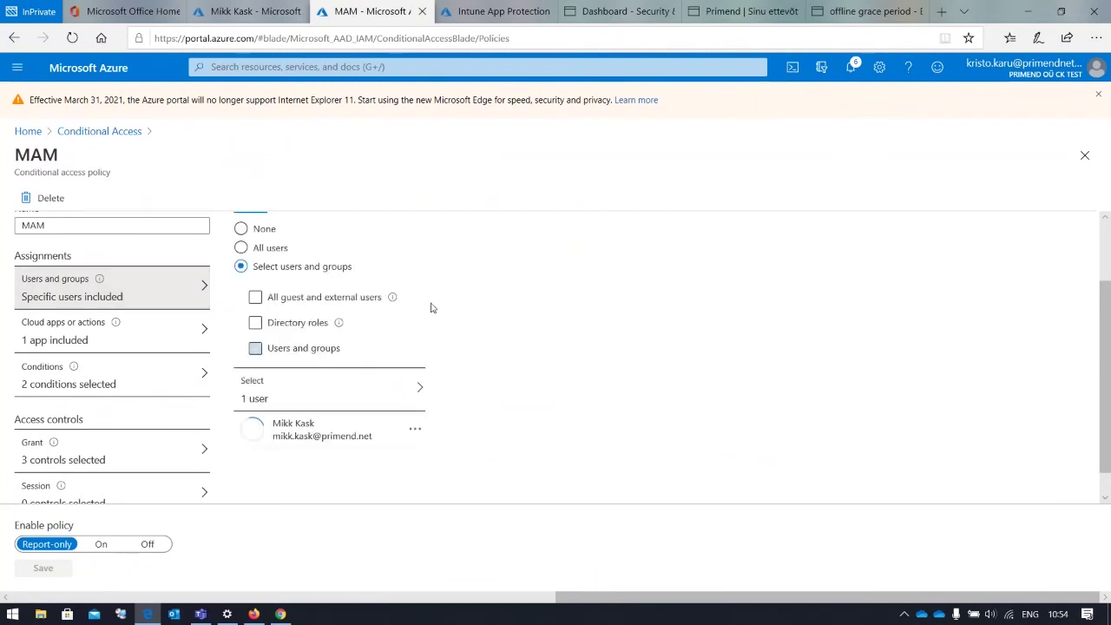
pyautogui.scroll(-1, 432, 306)
pyautogui.scroll(2, 432, 303)
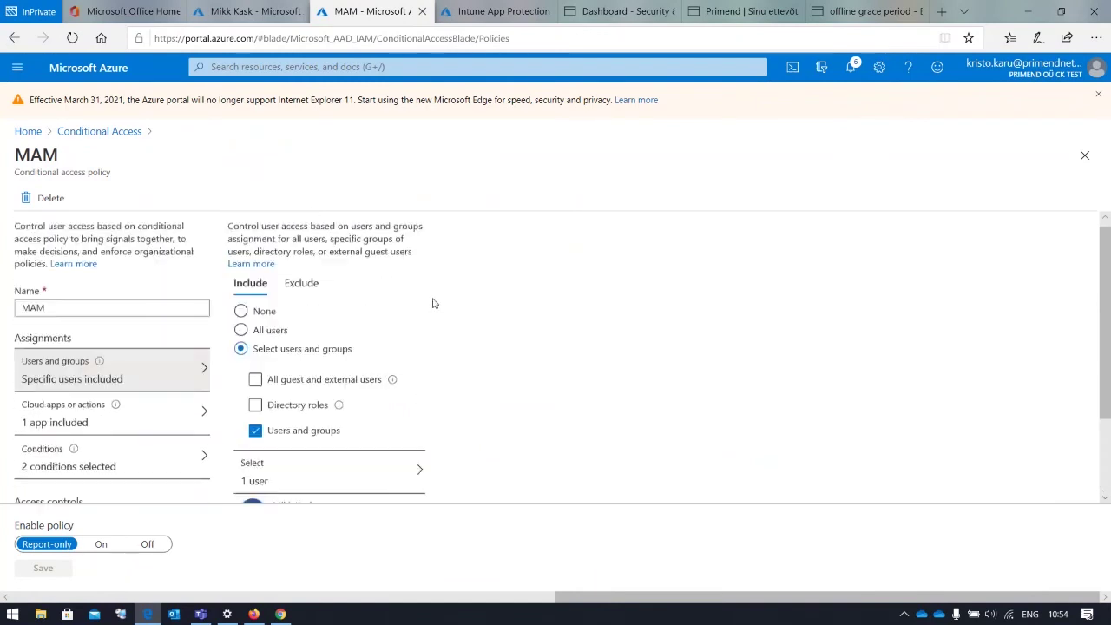
pyautogui.scroll(-2, 432, 303)
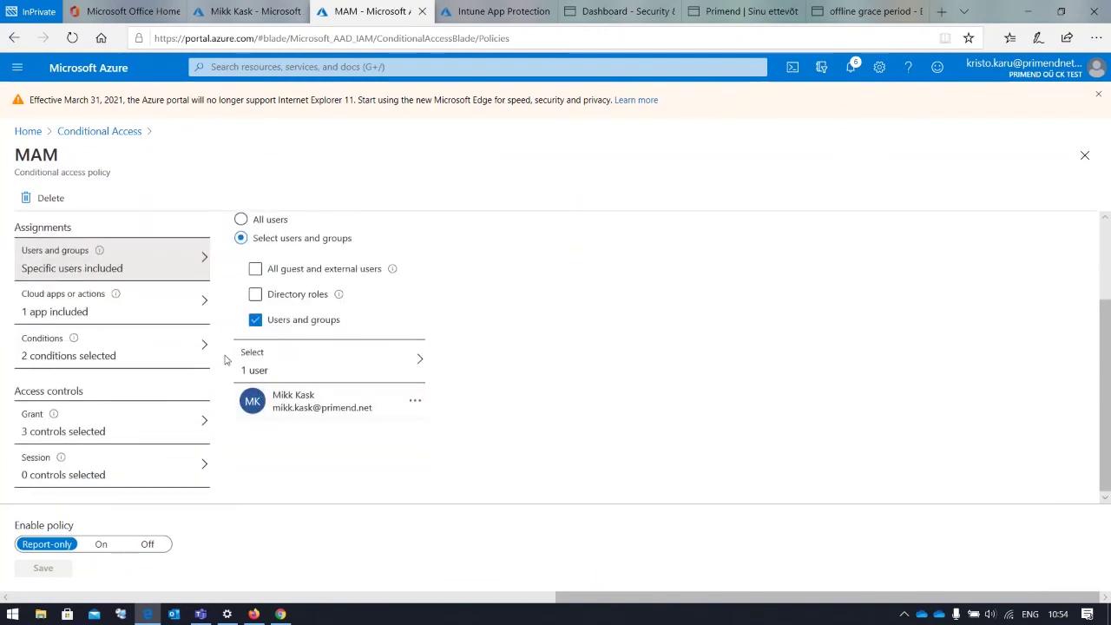
pyautogui.click(171, 314)
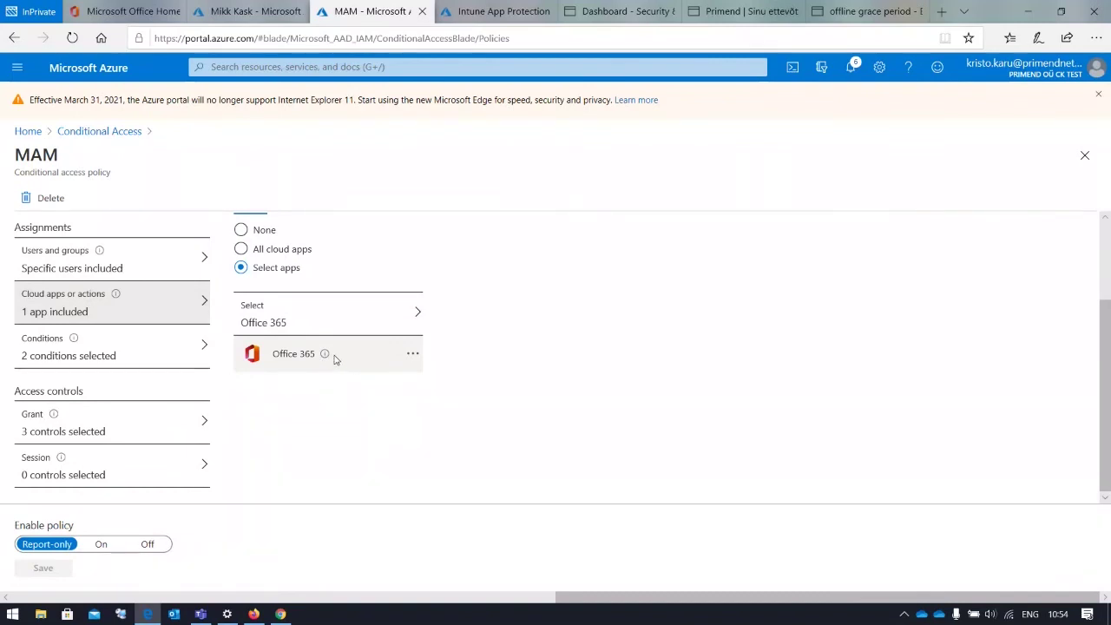
pyautogui.click(199, 349)
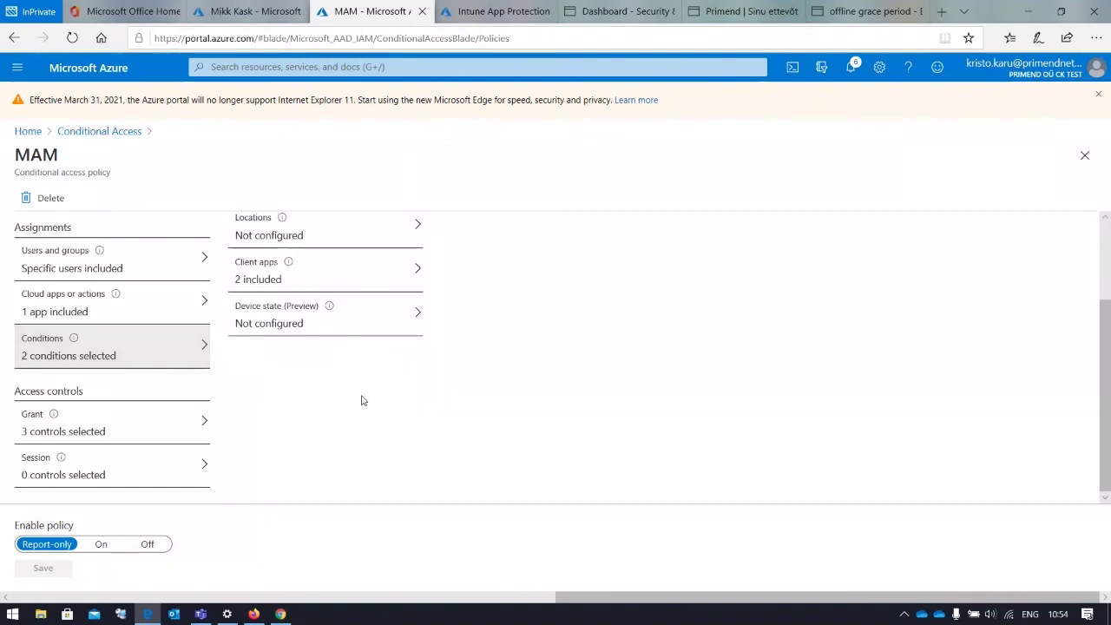
pyautogui.scroll(1, 363, 400)
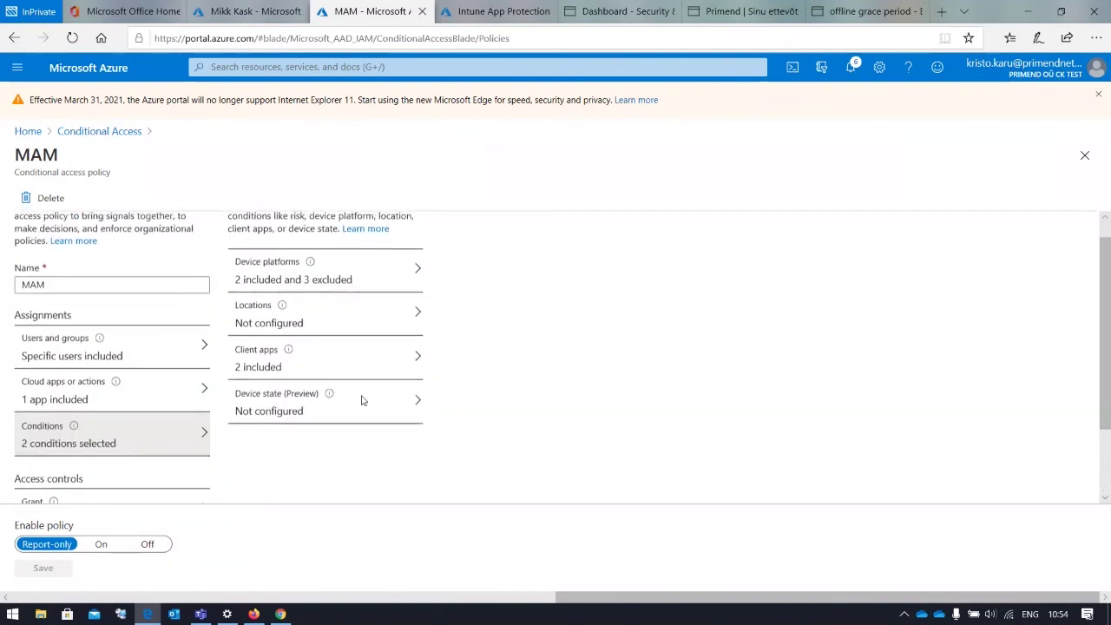
# Review the MAM policy's device platforms and its modern and legacy authentication client apps
pyautogui.click(384, 273)
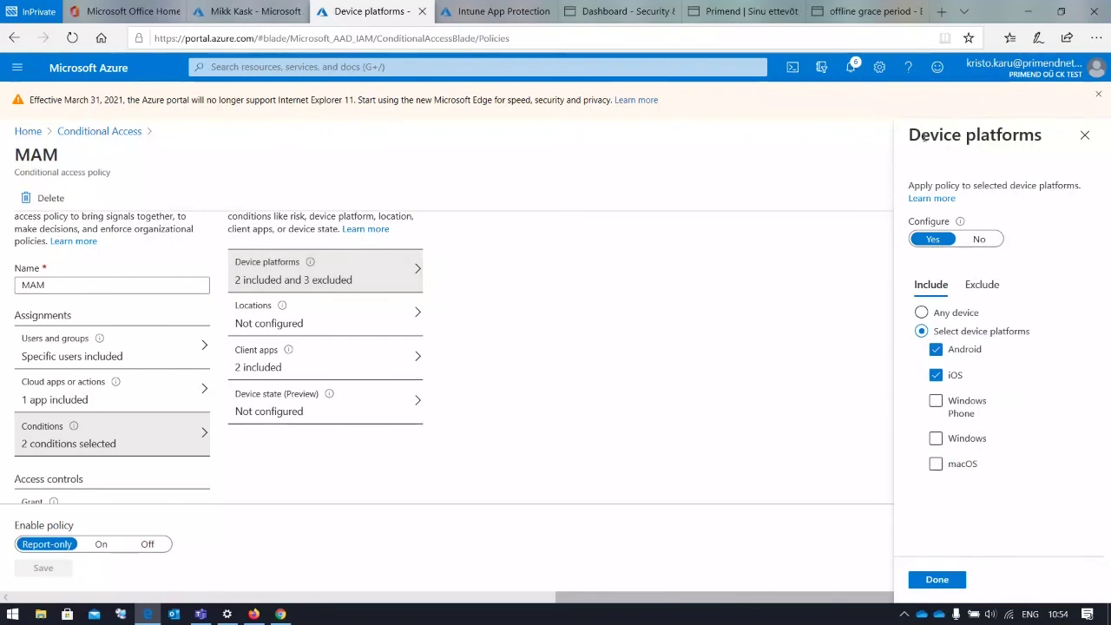
pyautogui.moveTo(924, 136); pyautogui.dragTo(966, 137)
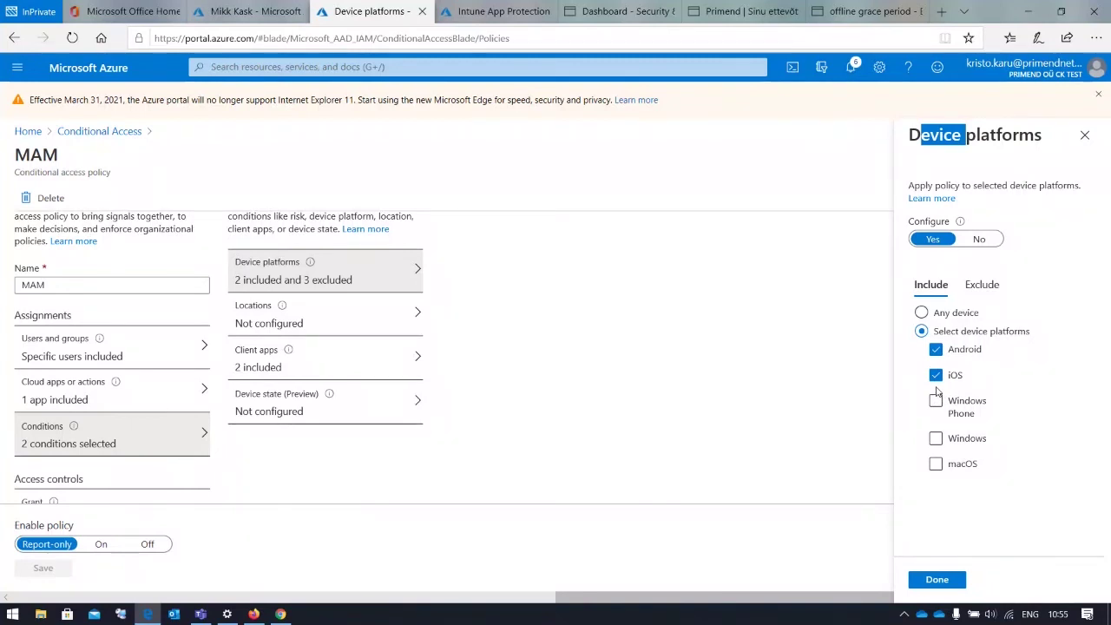
pyautogui.click(380, 366)
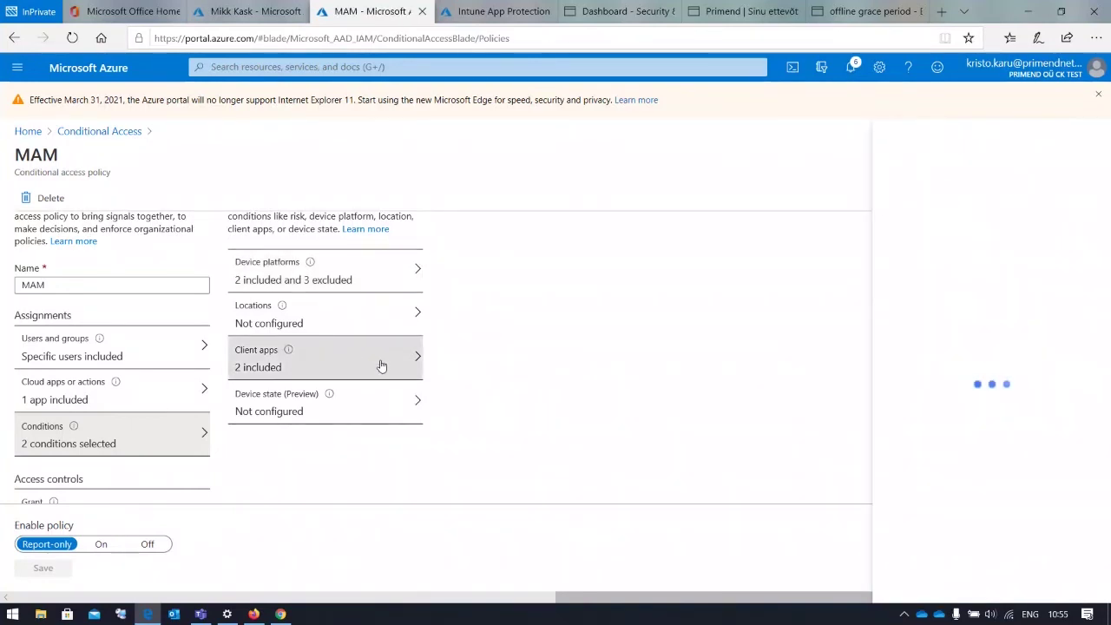
pyautogui.moveTo(912, 303); pyautogui.dragTo(1042, 319)
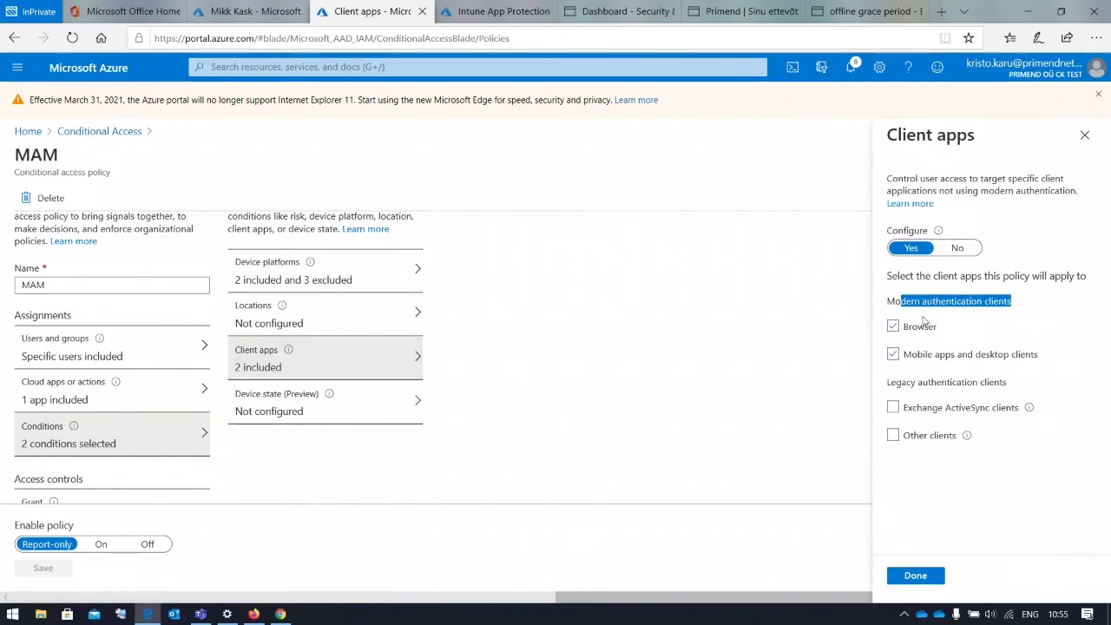
pyautogui.moveTo(891, 382); pyautogui.dragTo(1008, 386)
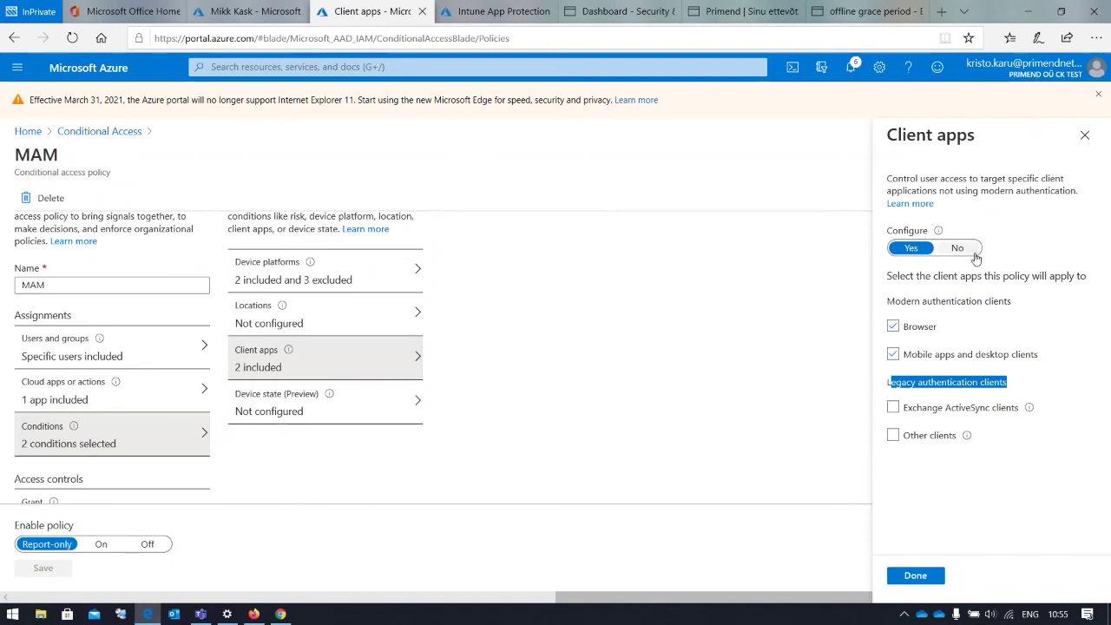
pyautogui.click(1084, 134)
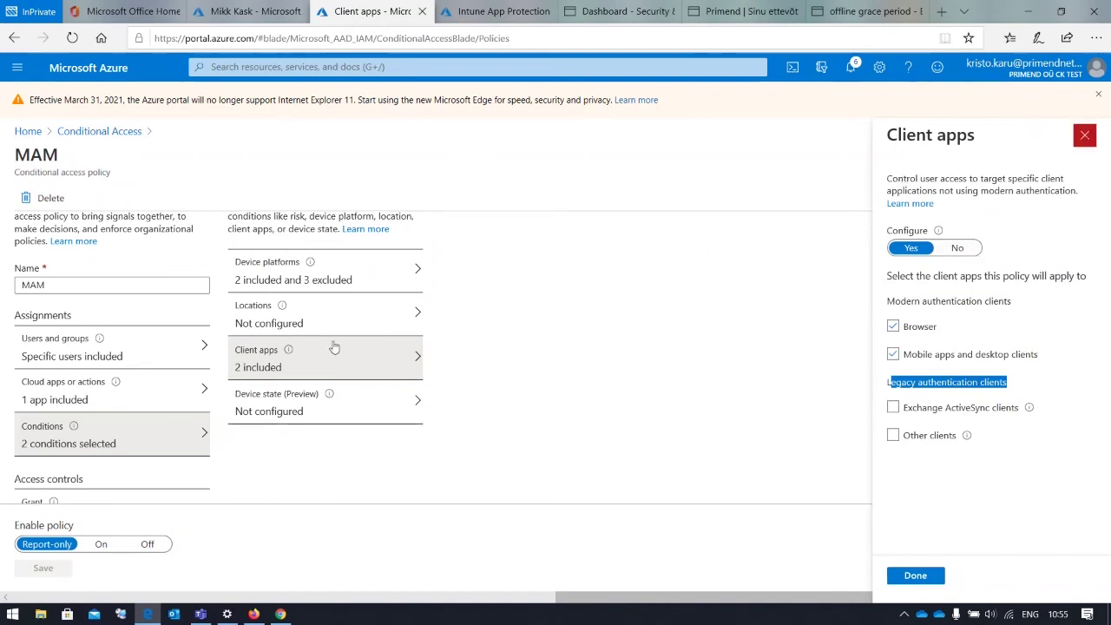
# Check the MAM policy's grant controls, then go back to the Conditional Access policies list
pyautogui.scroll(-2, 161, 376)
pyautogui.click(121, 427)
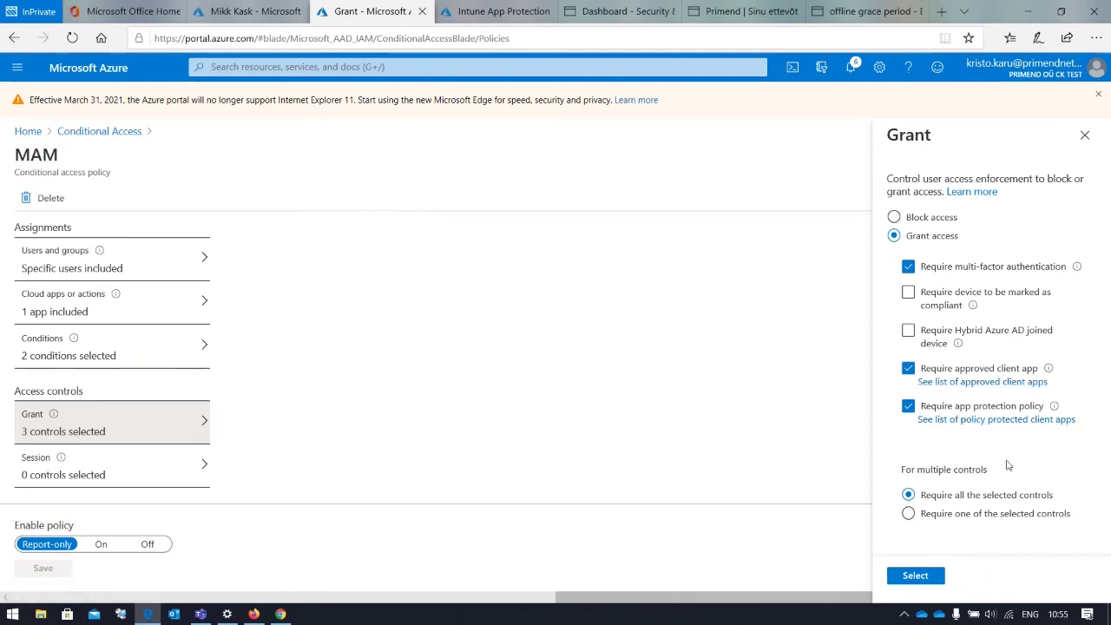
pyautogui.click(1084, 134)
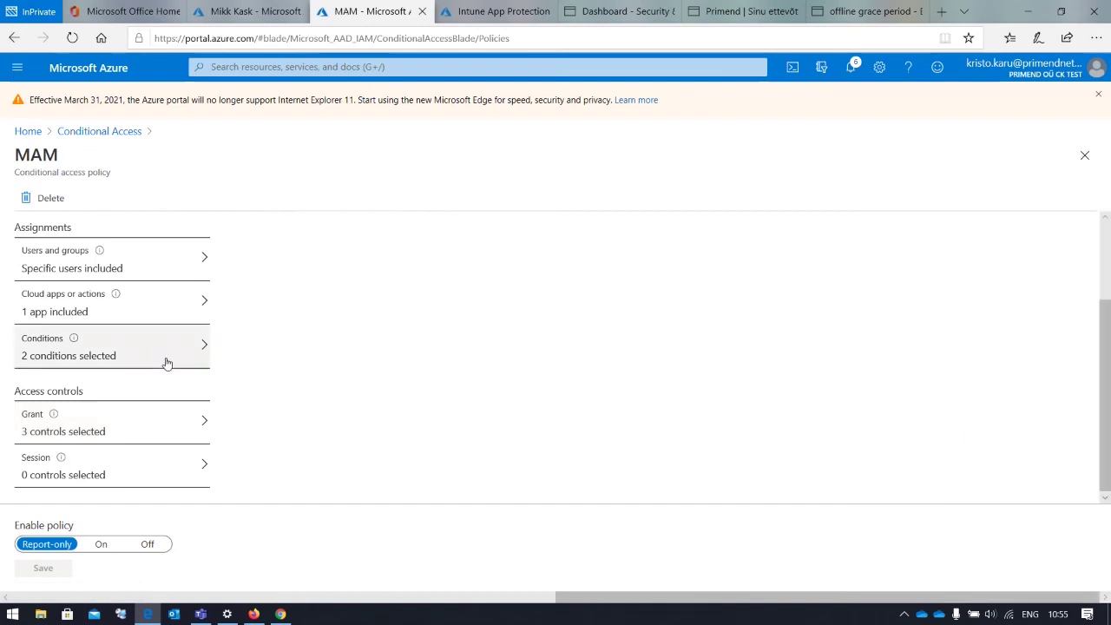
pyautogui.scroll(2, 179, 347)
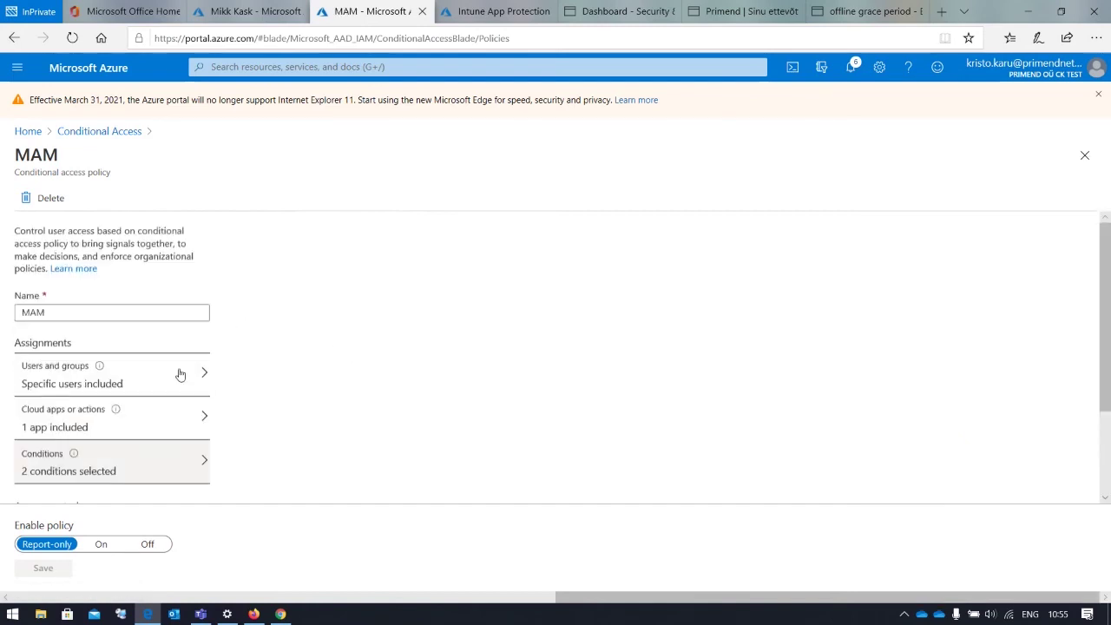
pyautogui.click(126, 139)
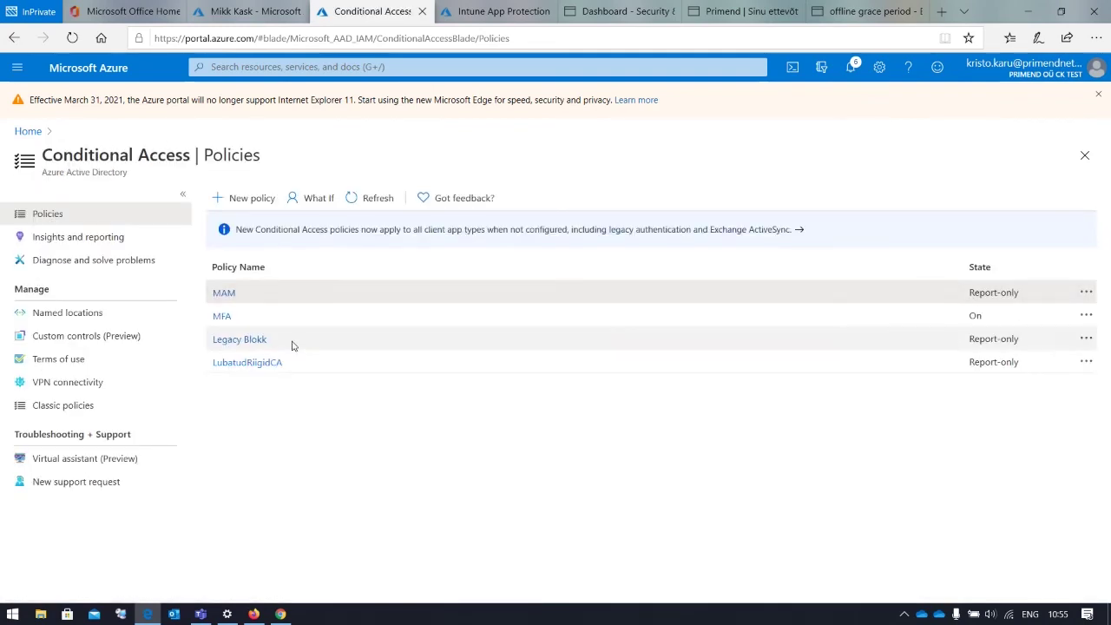
# Open the Legacy Blokk policy and view its assigned users and groups
pyautogui.click(263, 345)
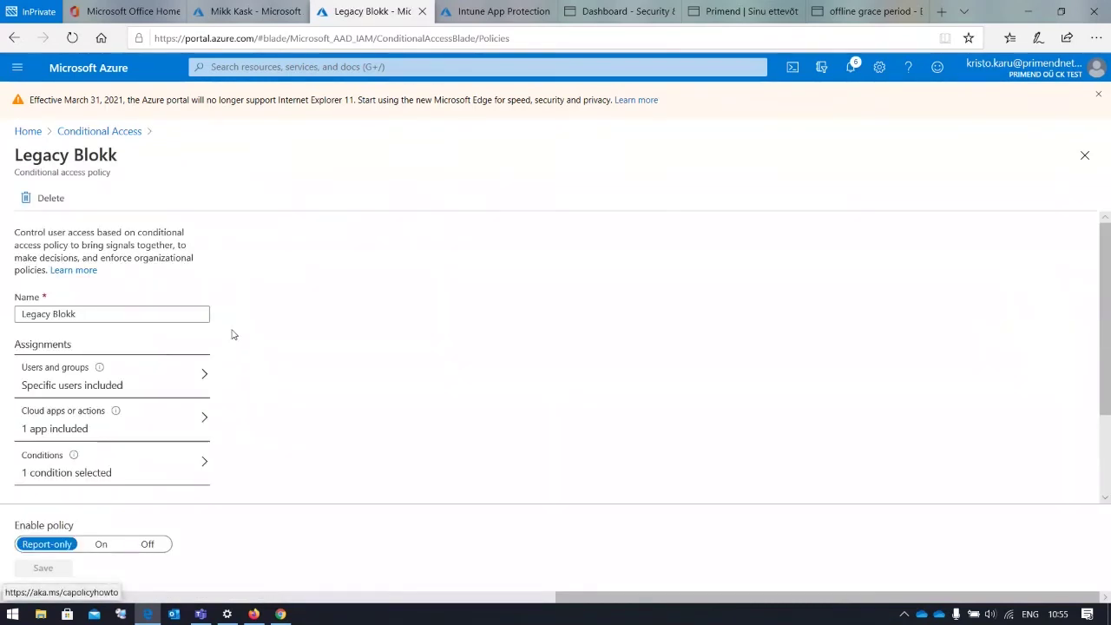
pyautogui.click(197, 379)
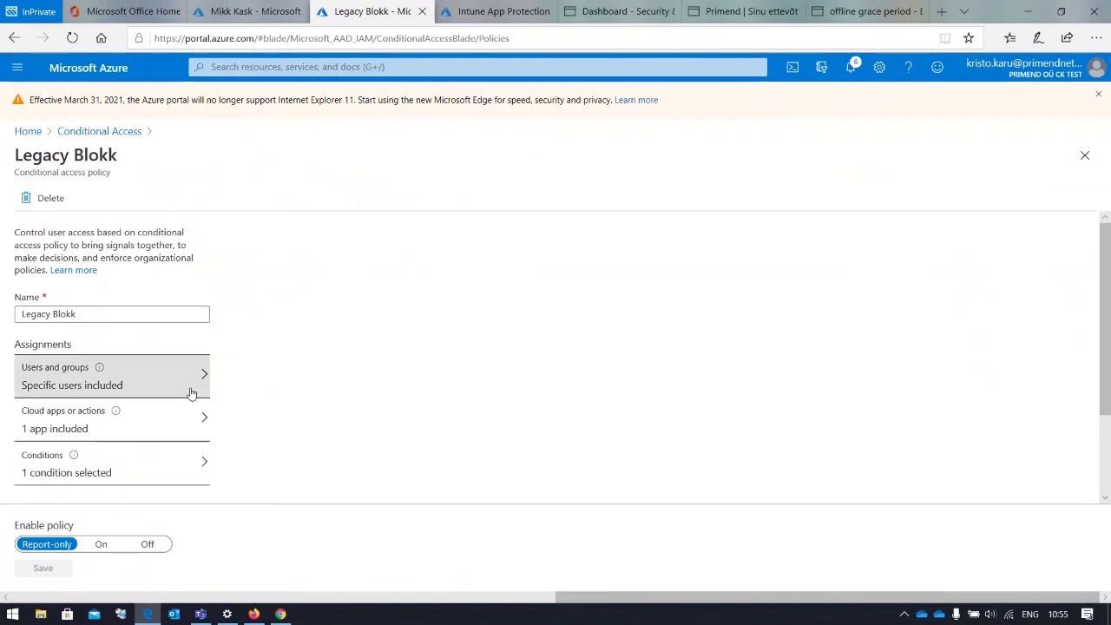
pyautogui.scroll(-2, 417, 408)
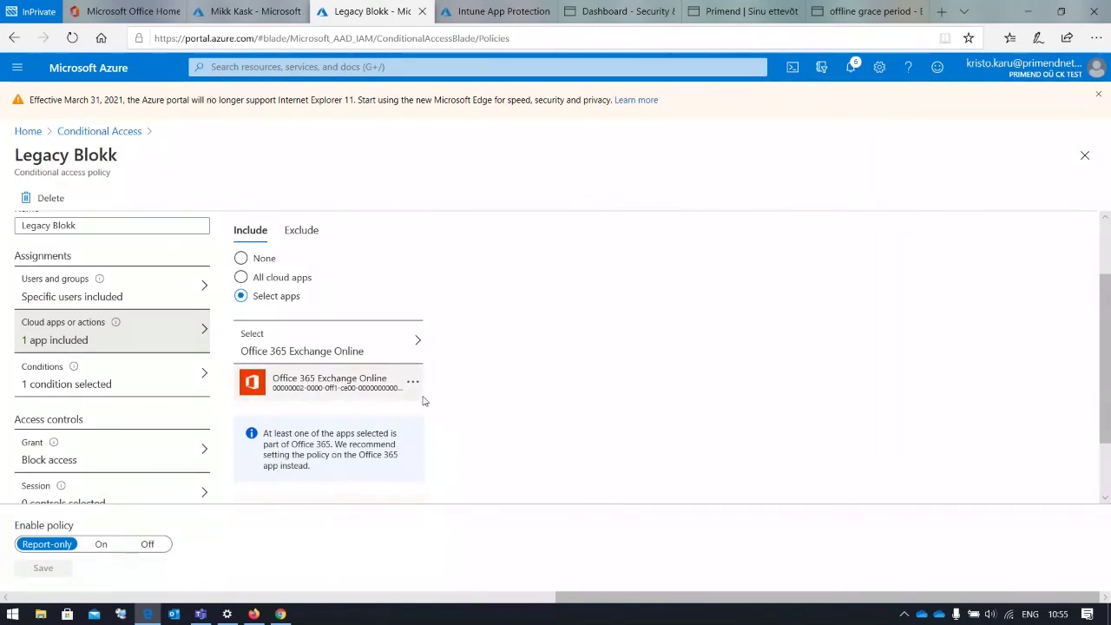
# Check Legacy Blokk's legacy client apps condition and open its Block access grant settings
pyautogui.click(169, 388)
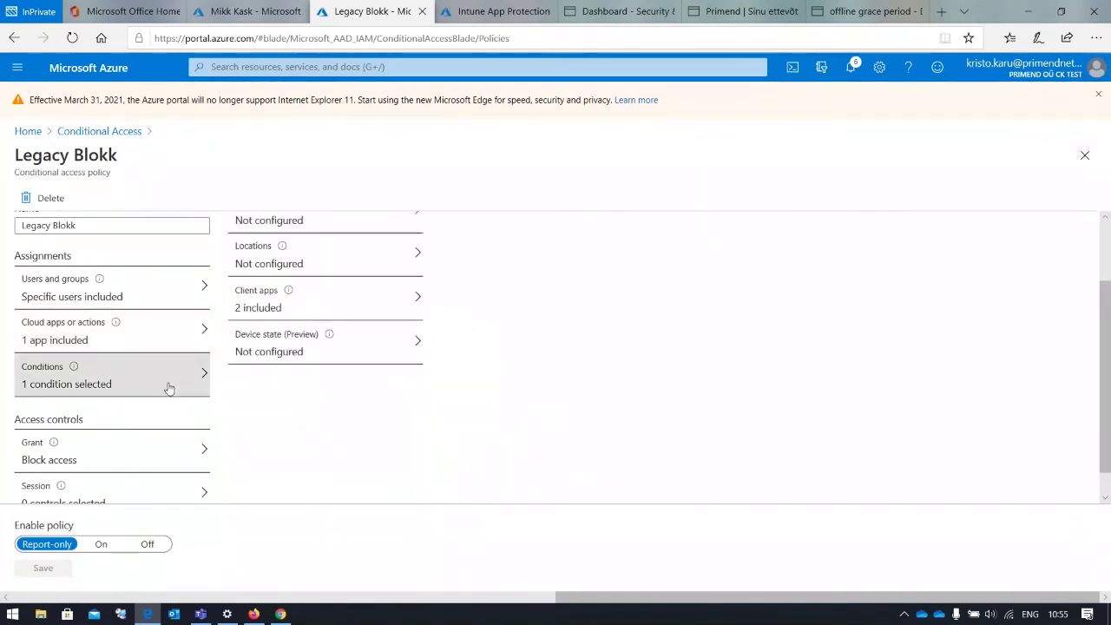
pyautogui.scroll(1, 317, 375)
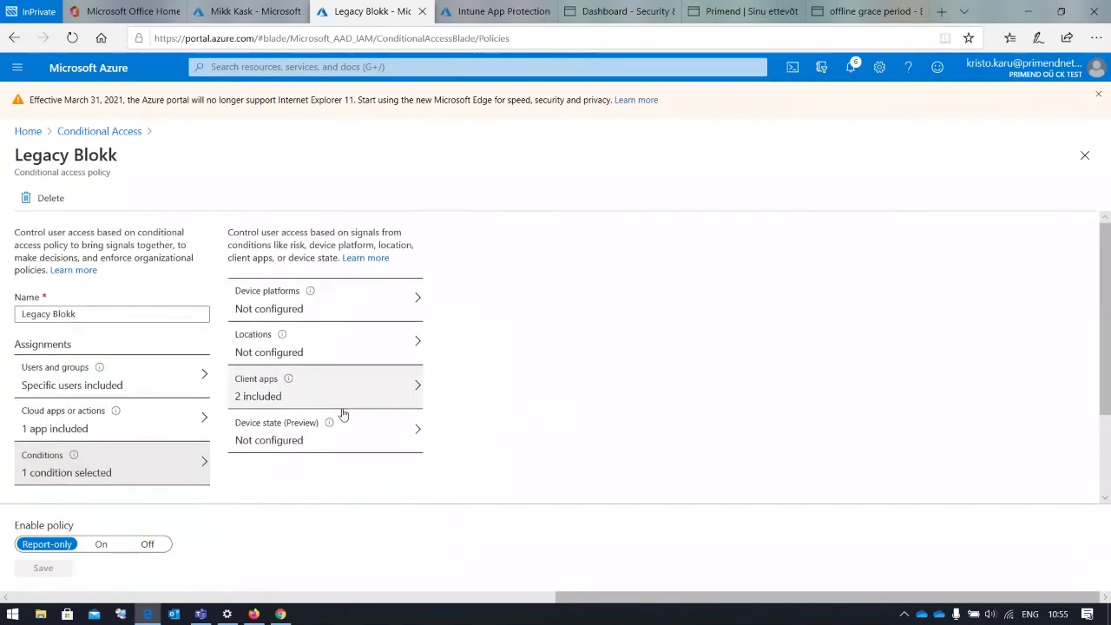
pyautogui.click(375, 398)
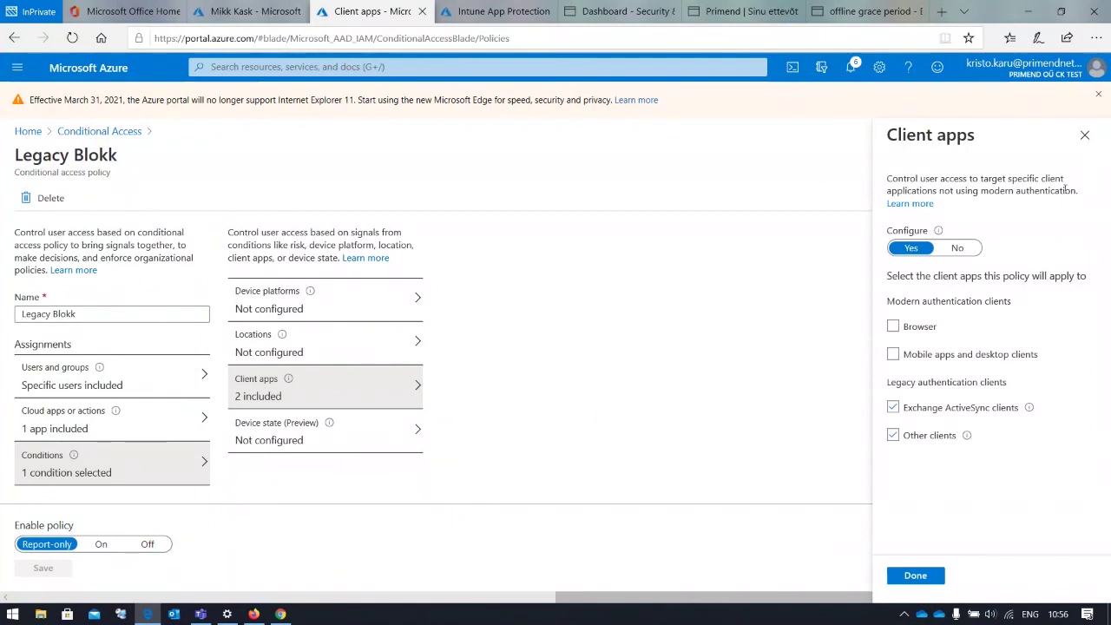
pyautogui.click(1085, 135)
pyautogui.scroll(-2, 86, 419)
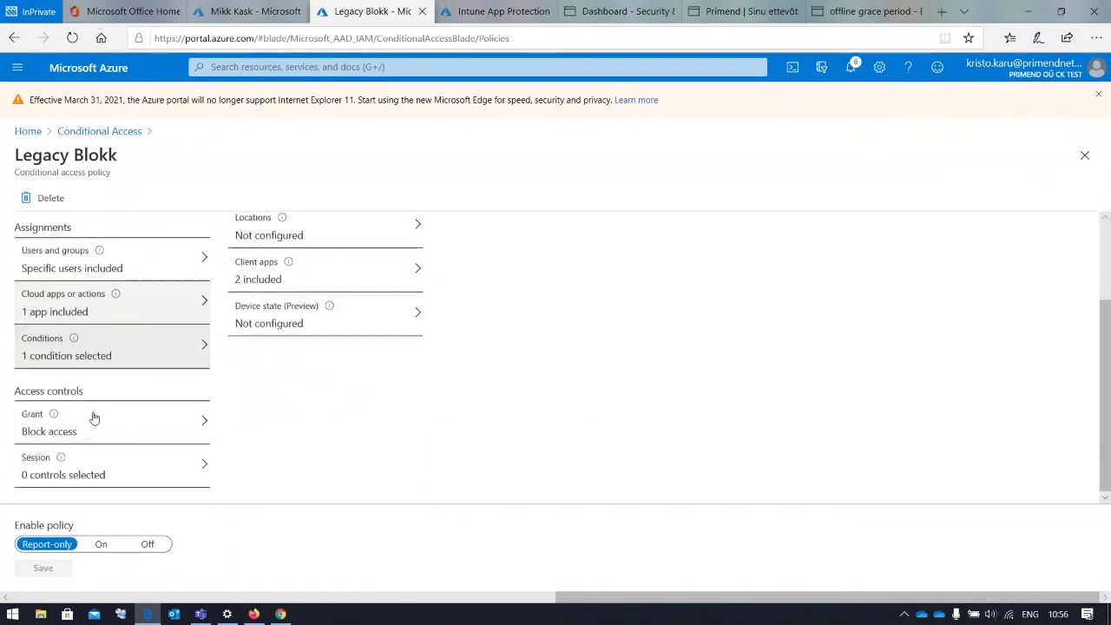
pyautogui.click(139, 426)
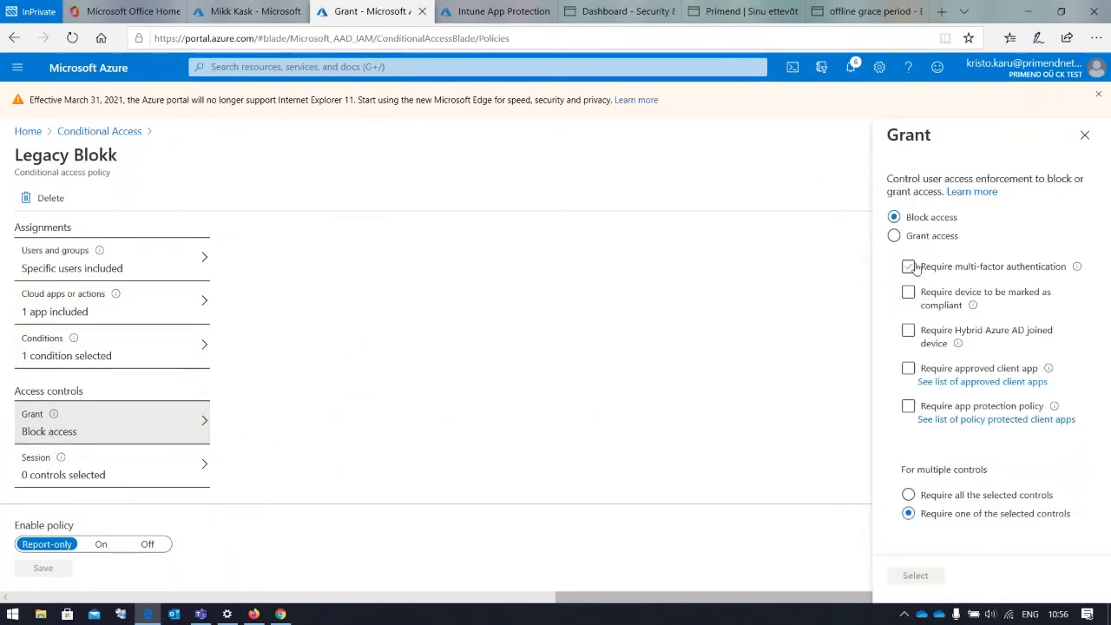
# Close Legacy Blokk's Grant blade and return to the Conditional Access policies list
pyautogui.click(1085, 136)
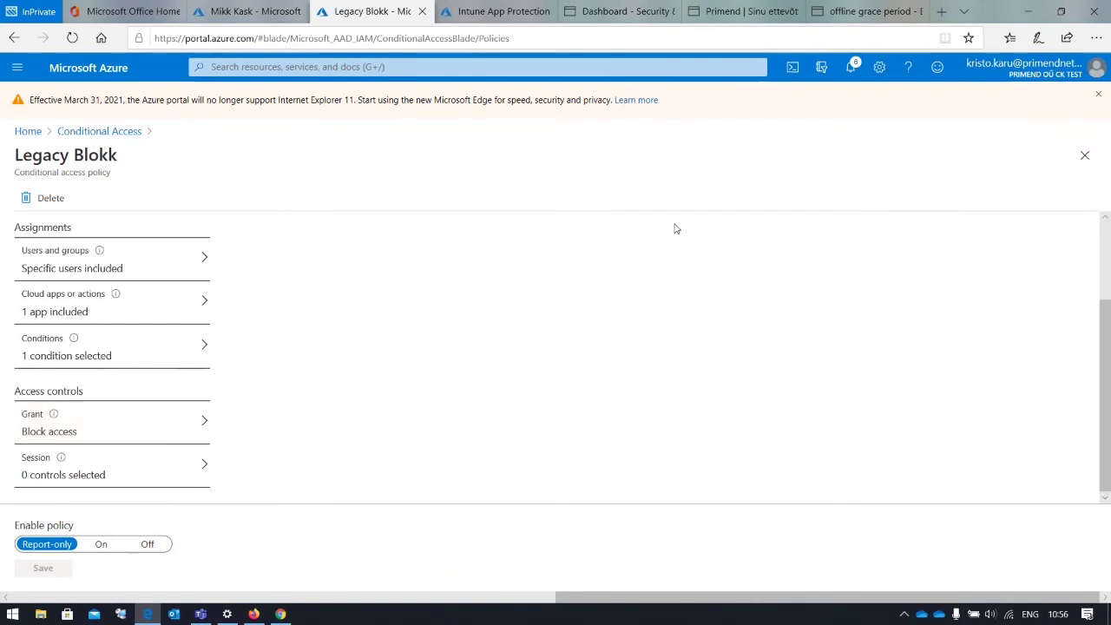
pyautogui.scroll(2, 245, 307)
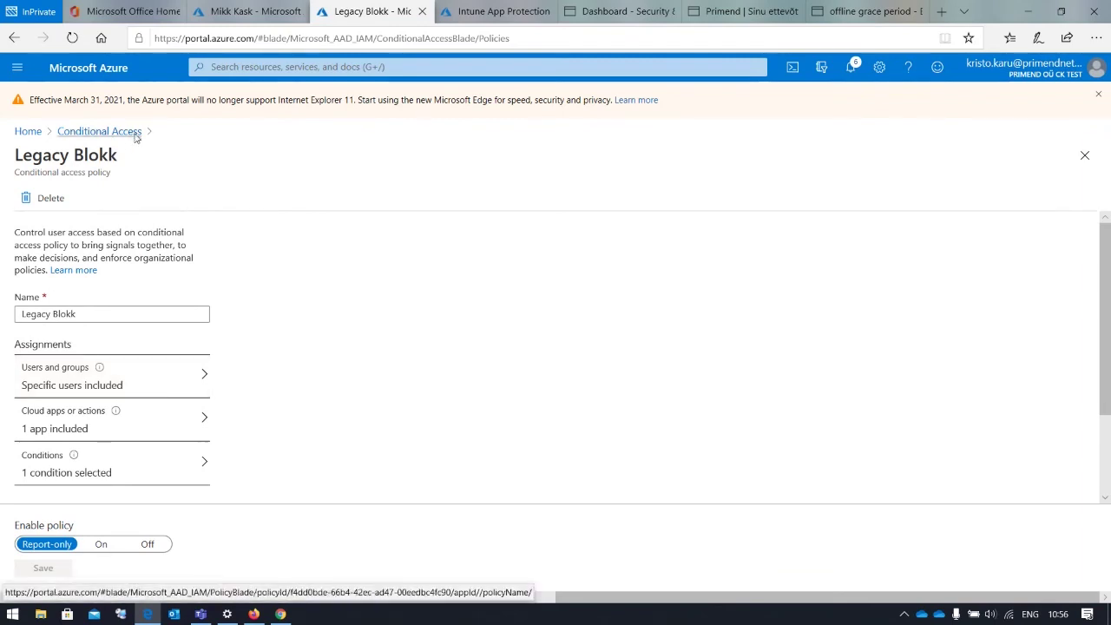
pyautogui.click(99, 131)
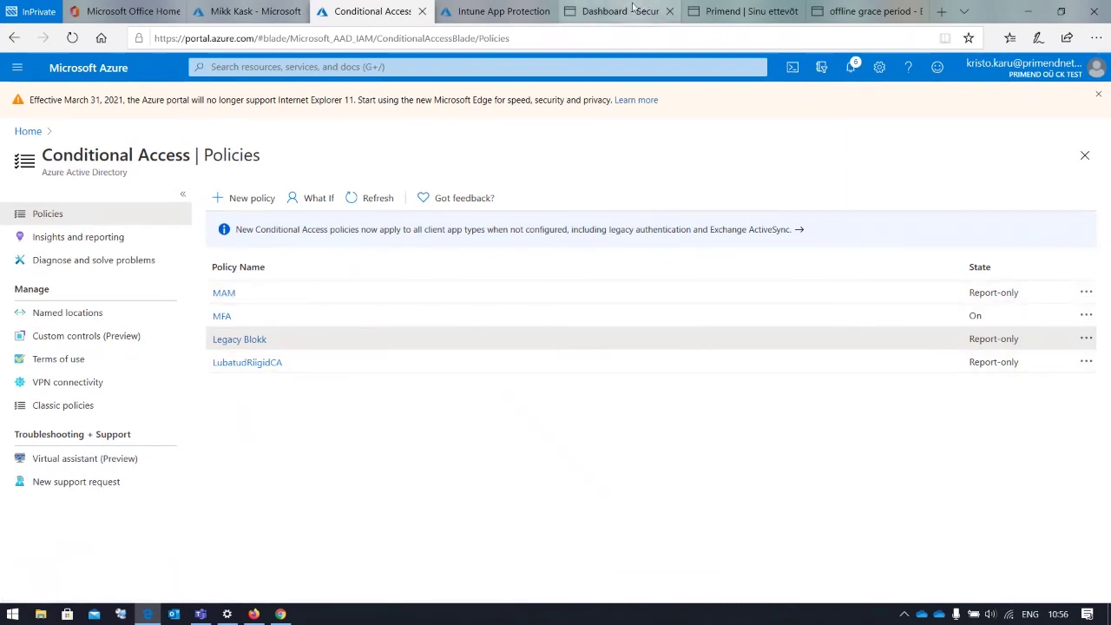
# Review the Intune App Protection and Conditional Access pages, then bring up the Office 365 Security Dashboard
pyautogui.click(485, 15)
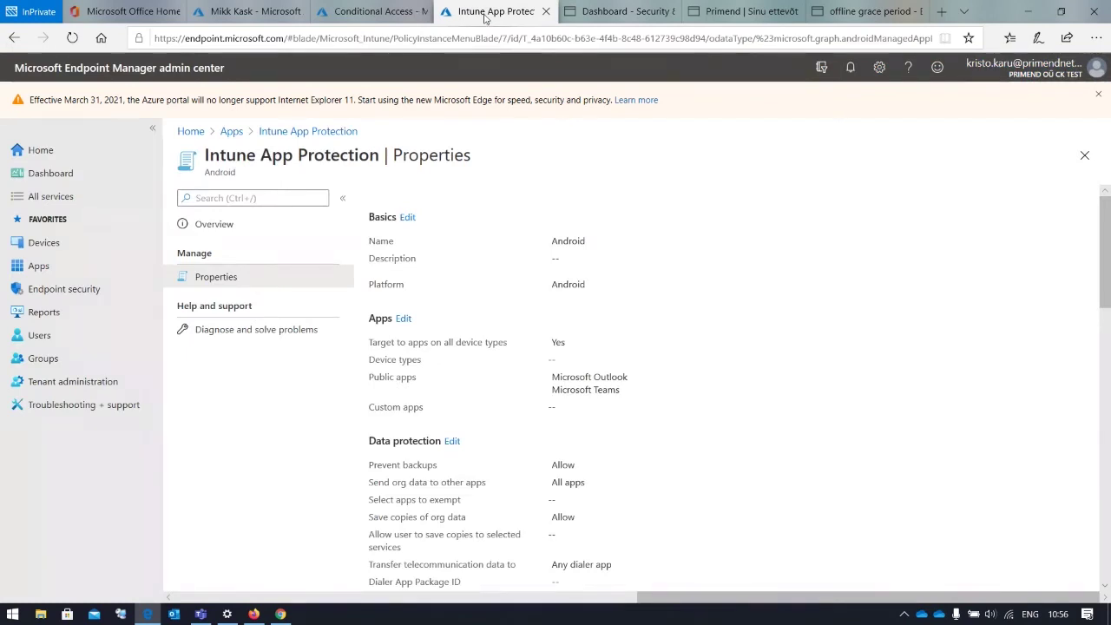
pyautogui.click(379, 18)
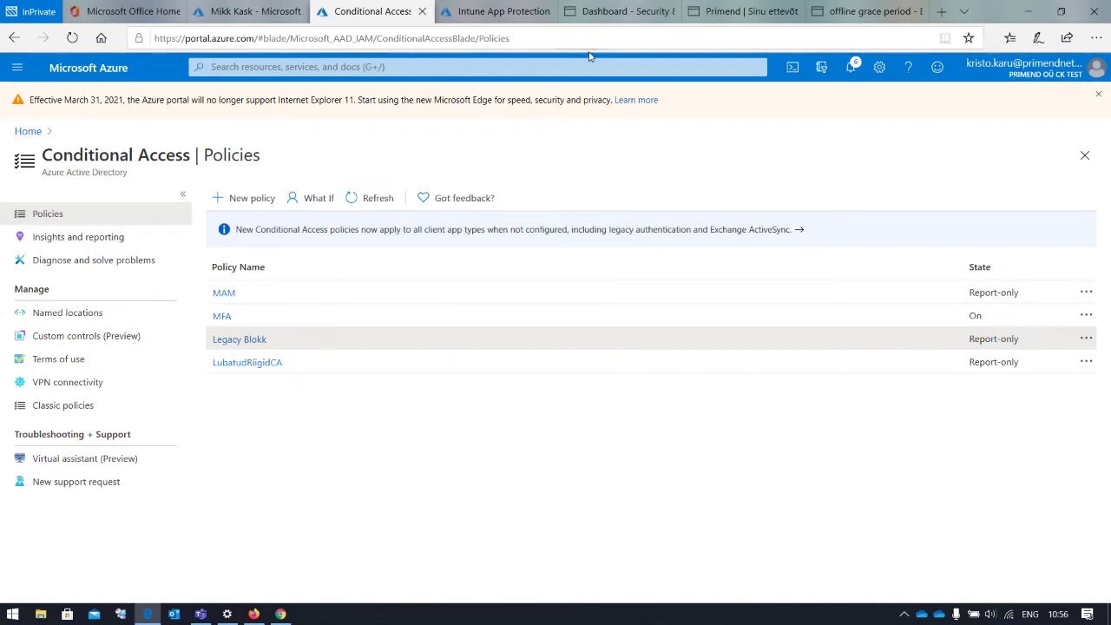
pyautogui.click(617, 14)
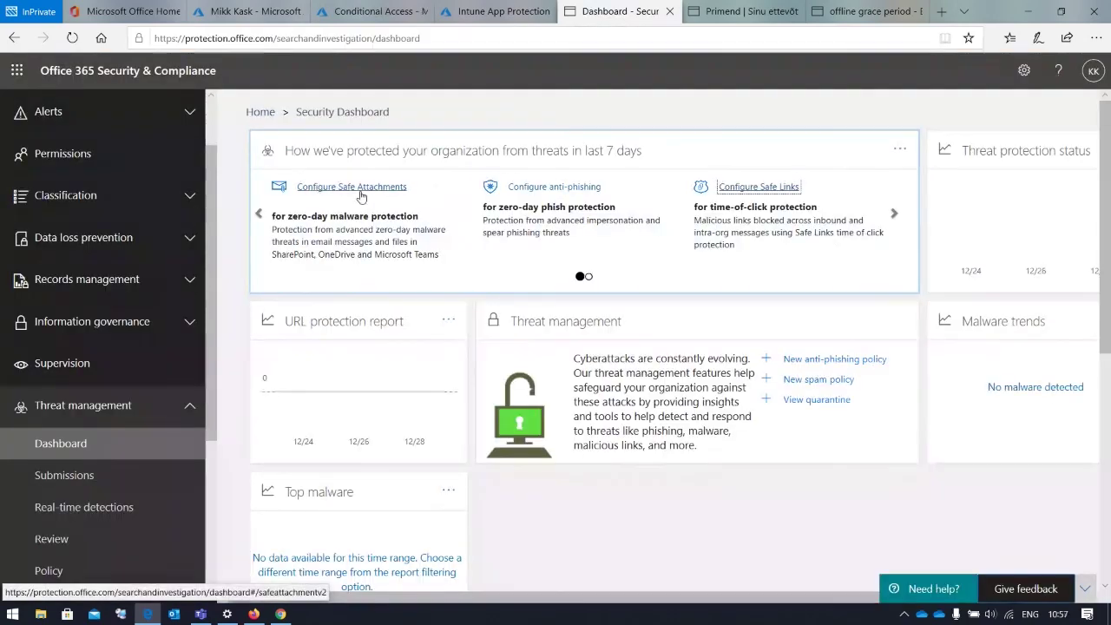
# Open Configure Safe Links from the Security Dashboard to reach the empty Safe Links policy list
pyautogui.click(782, 187)
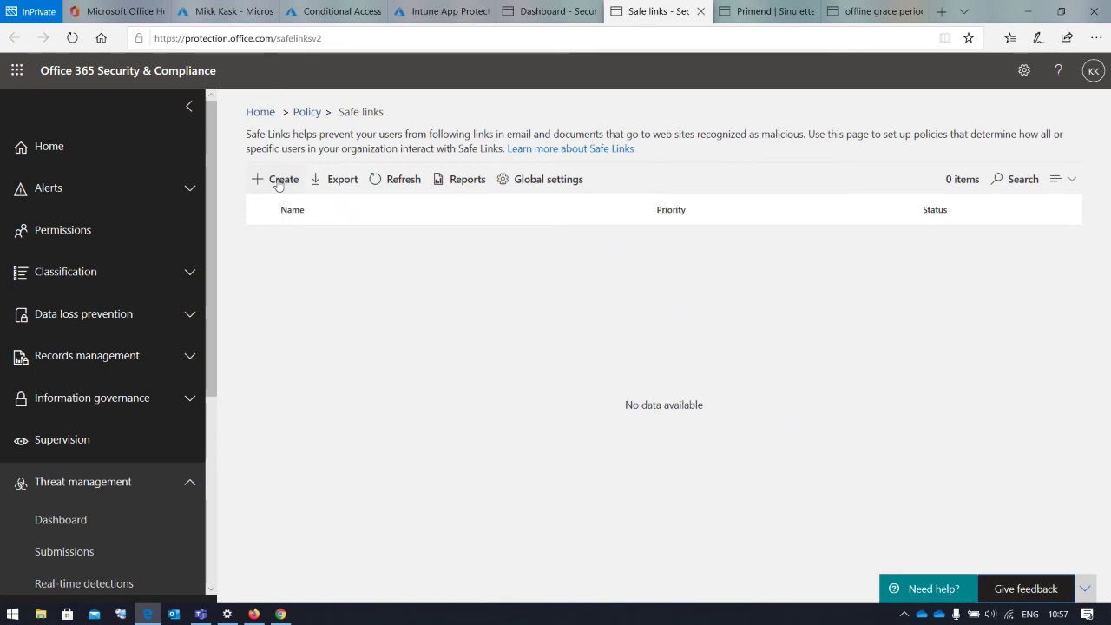
# Draft policy SL with URL checking on for messages and Teams, blocking click-through, then view Outlook's warning example
pyautogui.click(278, 181)
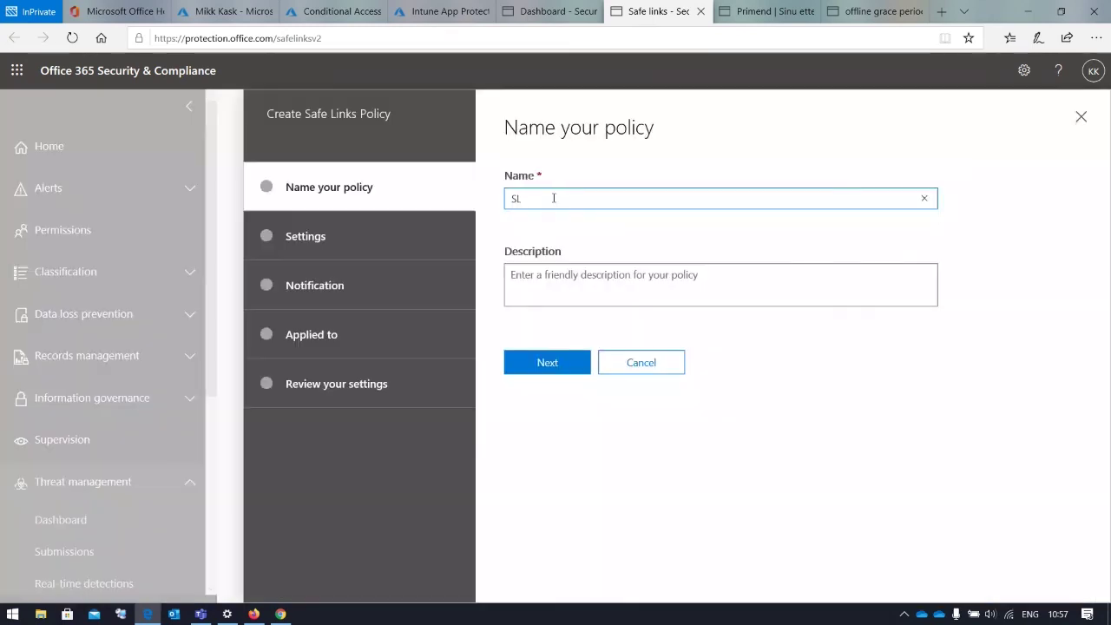
pyautogui.click(547, 363)
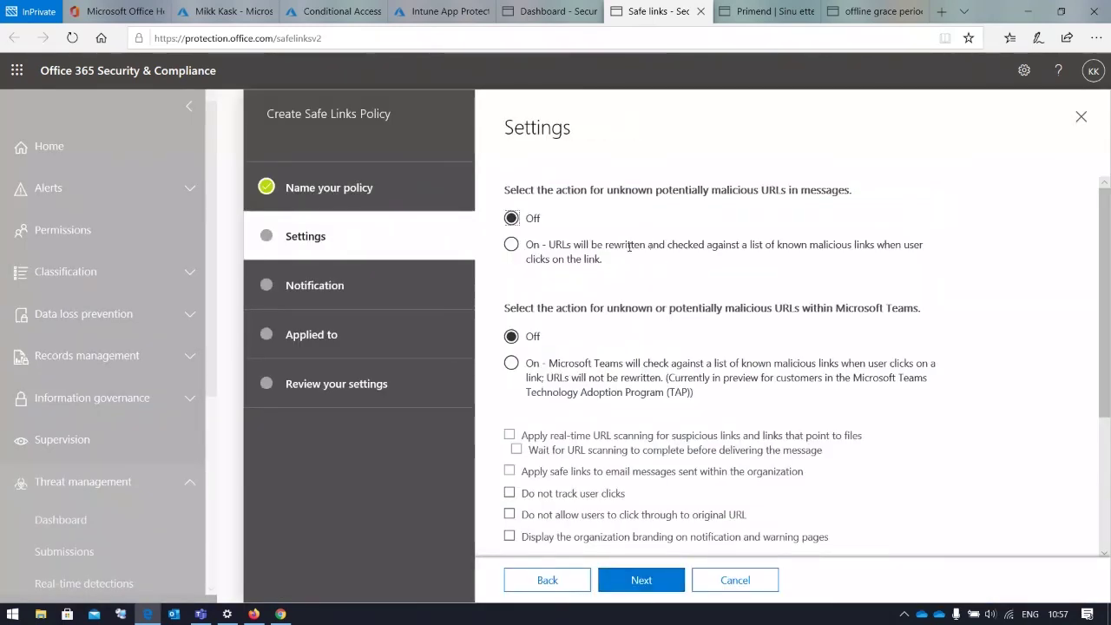
pyautogui.click(511, 244)
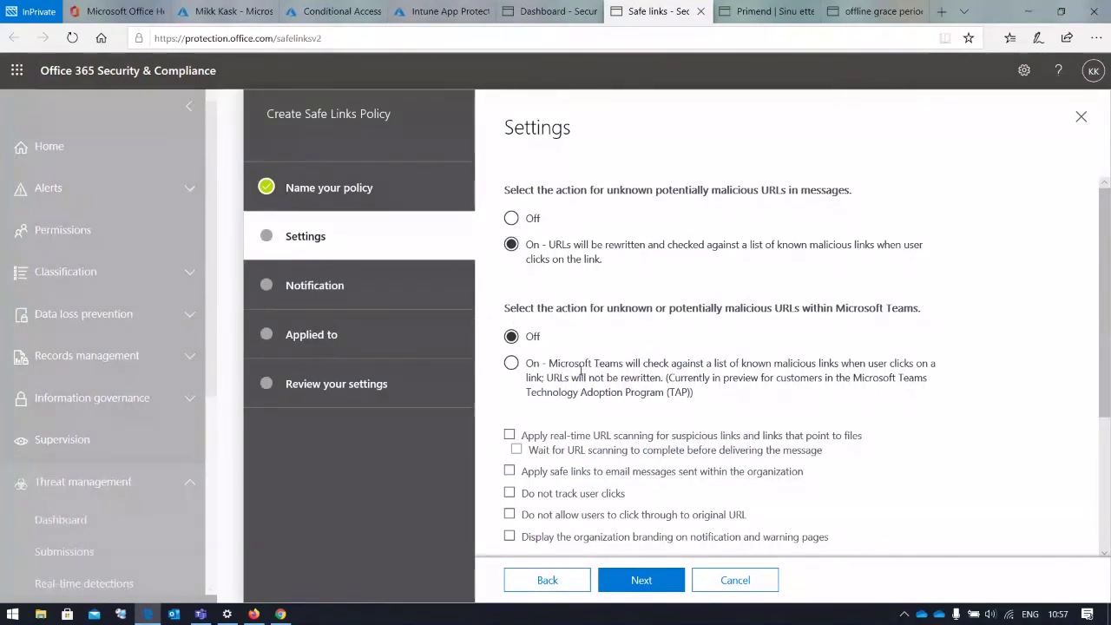
pyautogui.click(598, 369)
pyautogui.scroll(-2, 616, 376)
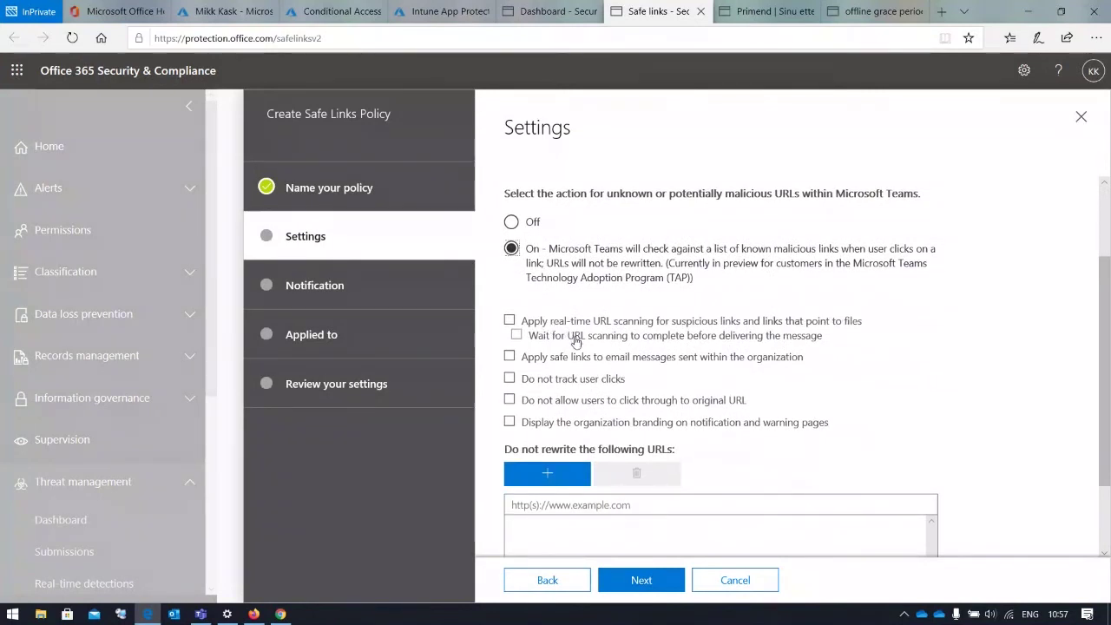
pyautogui.click(565, 401)
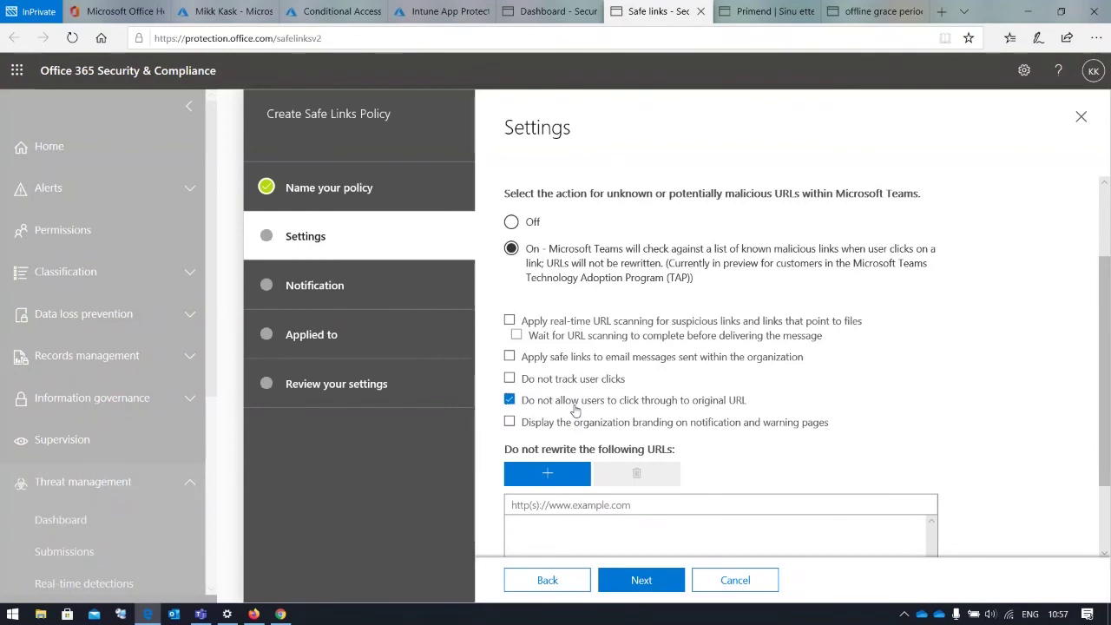
pyautogui.hotkey('alt', 'Tab')
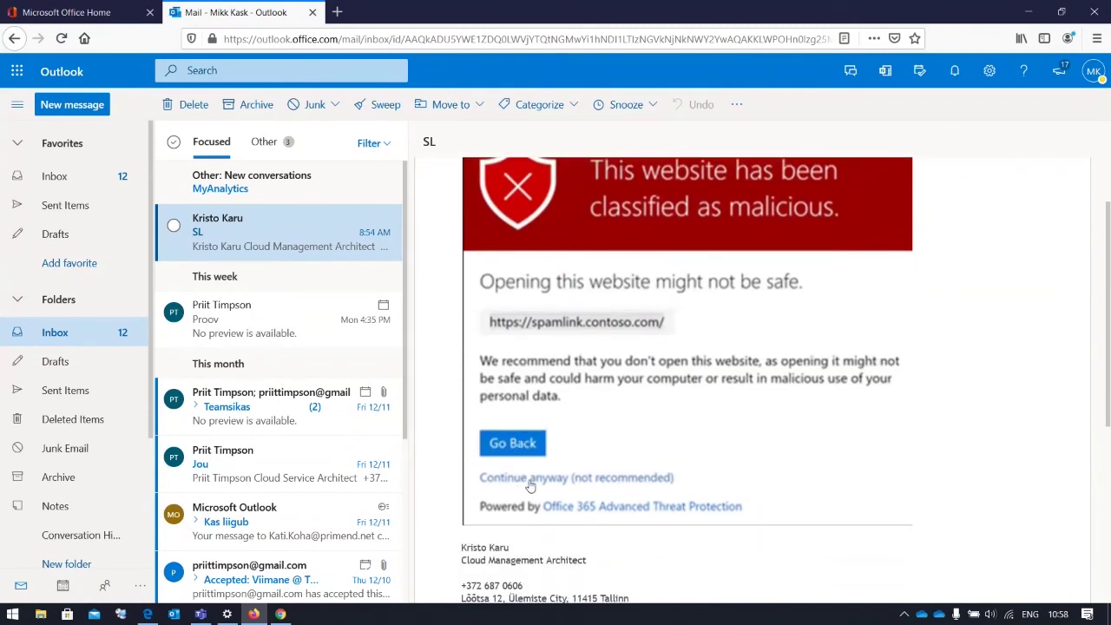
pyautogui.click(1025, 15)
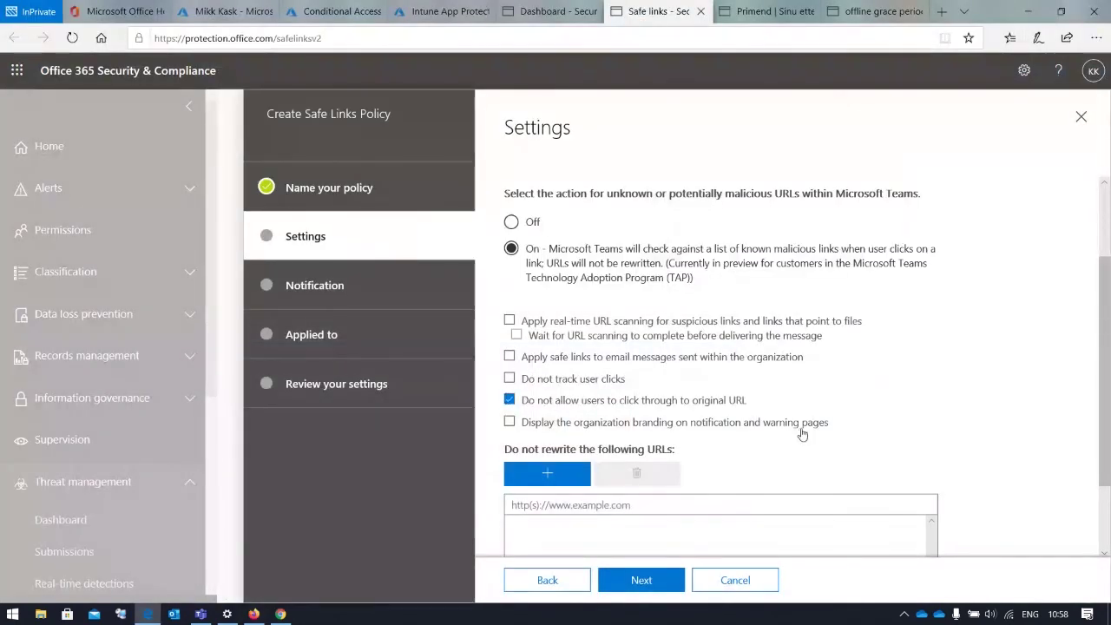
pyautogui.moveTo(804, 434)
pyautogui.scroll(-2, 766, 402)
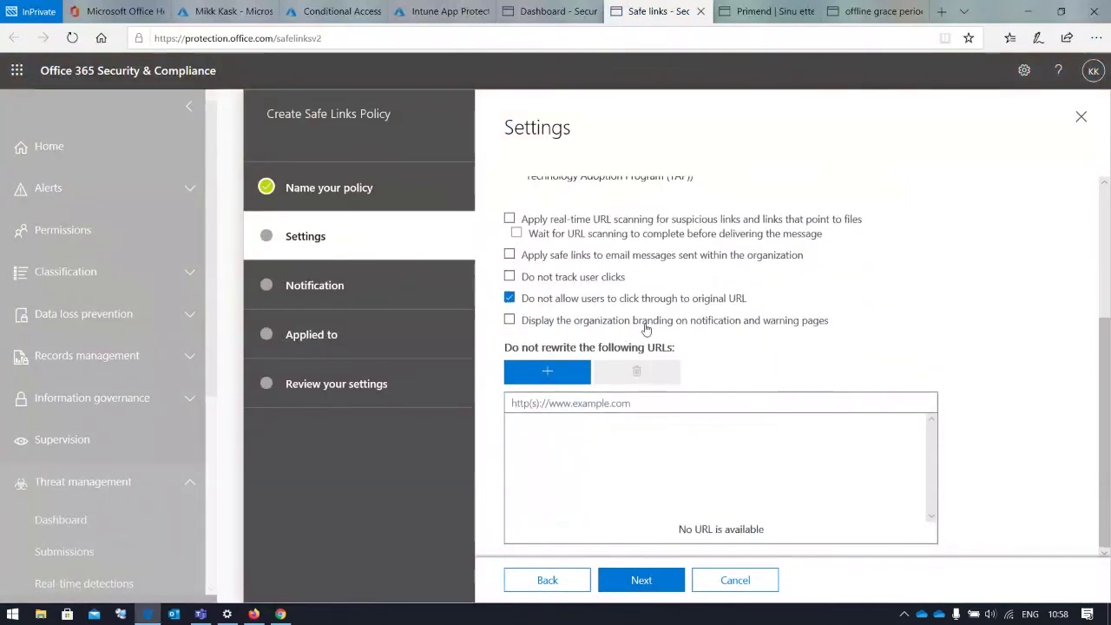
pyautogui.moveTo(646, 329)
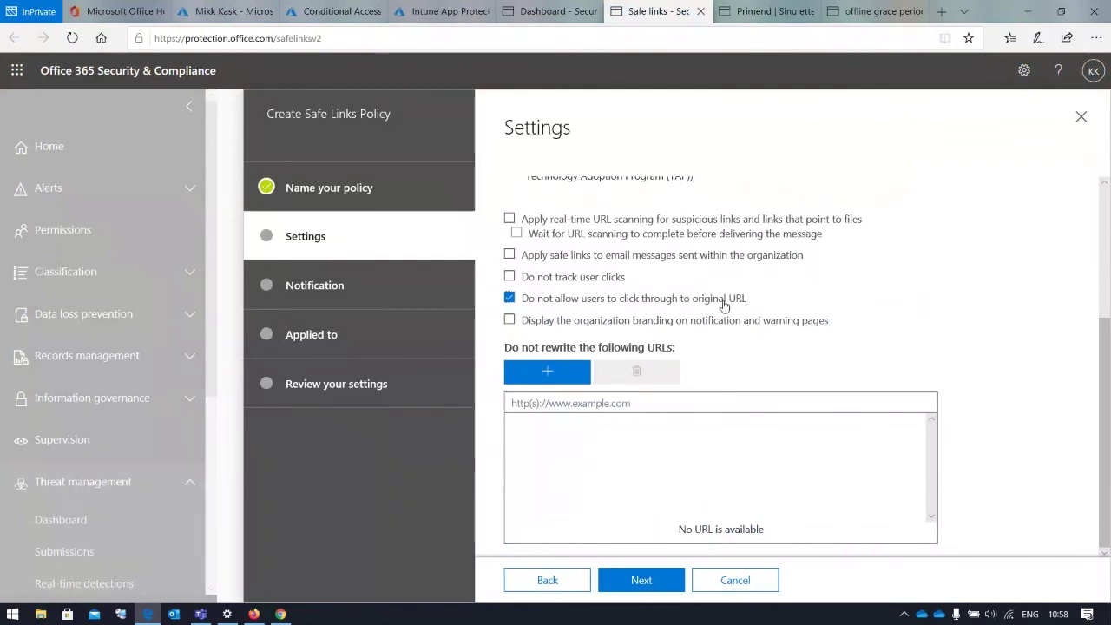
pyautogui.scroll(1, 724, 306)
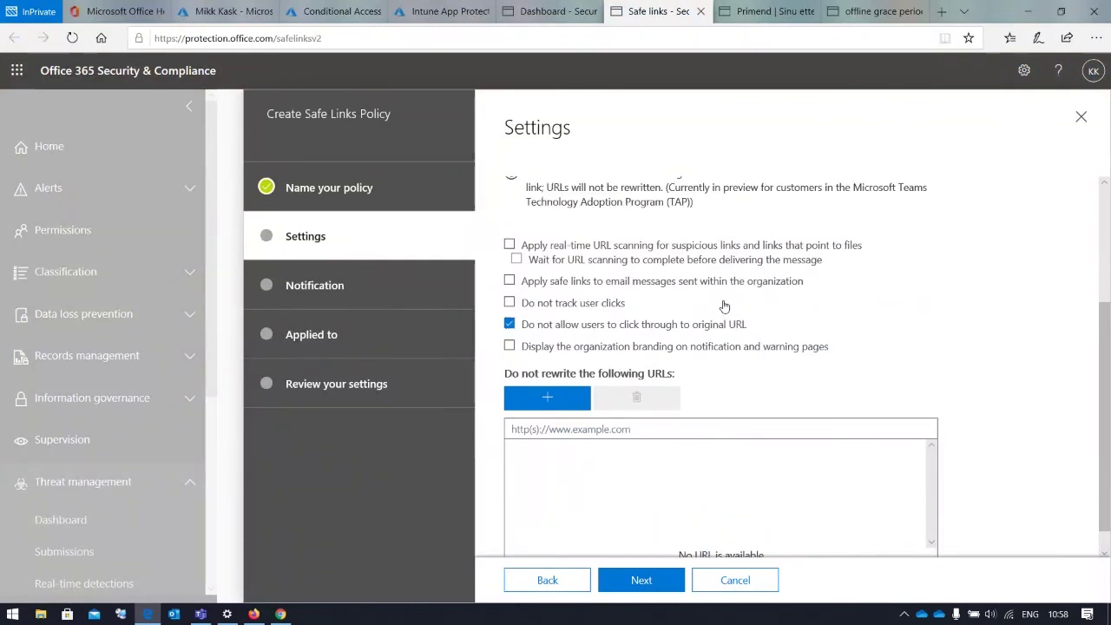
pyautogui.scroll(2, 725, 306)
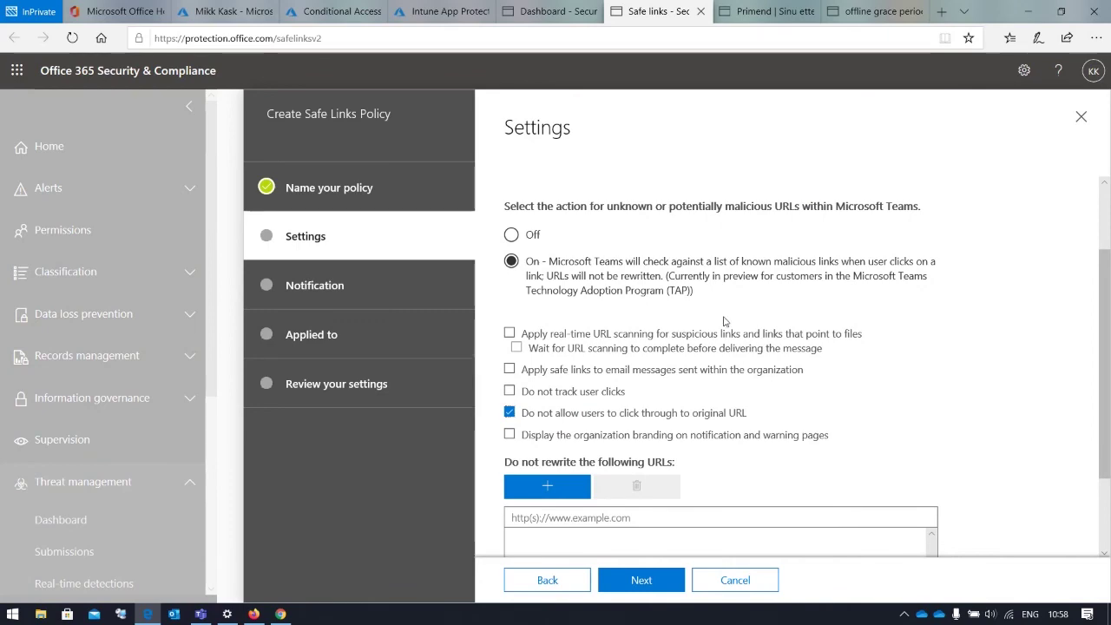
pyautogui.scroll(-3, 725, 322)
pyautogui.scroll(3, 725, 321)
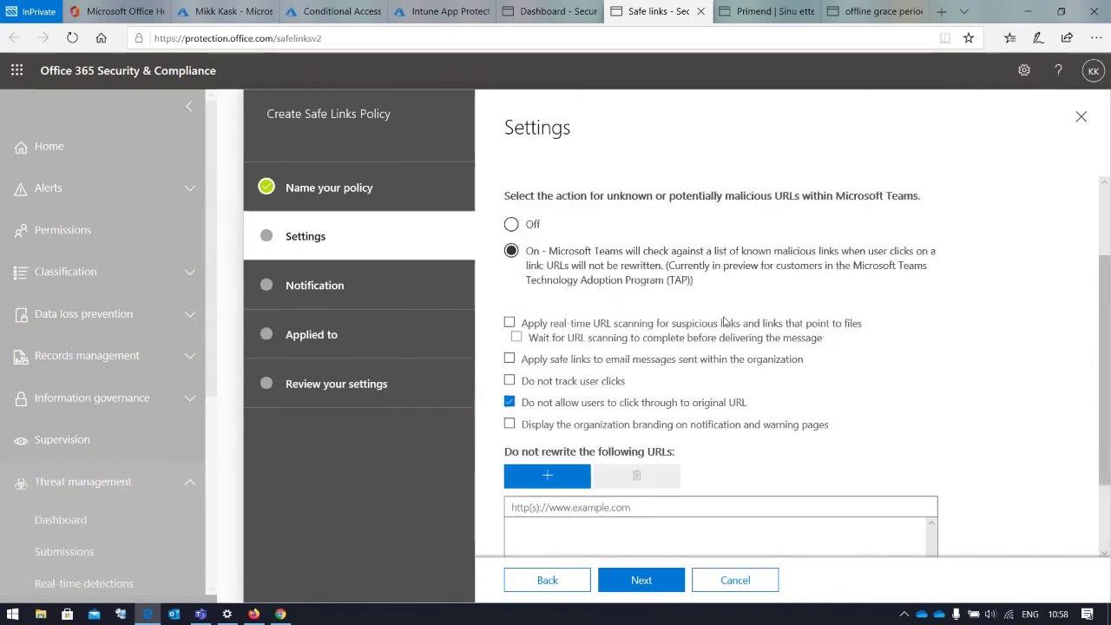
pyautogui.scroll(-1, 725, 321)
pyautogui.scroll(-2, 725, 321)
pyautogui.scroll(5, 871, 298)
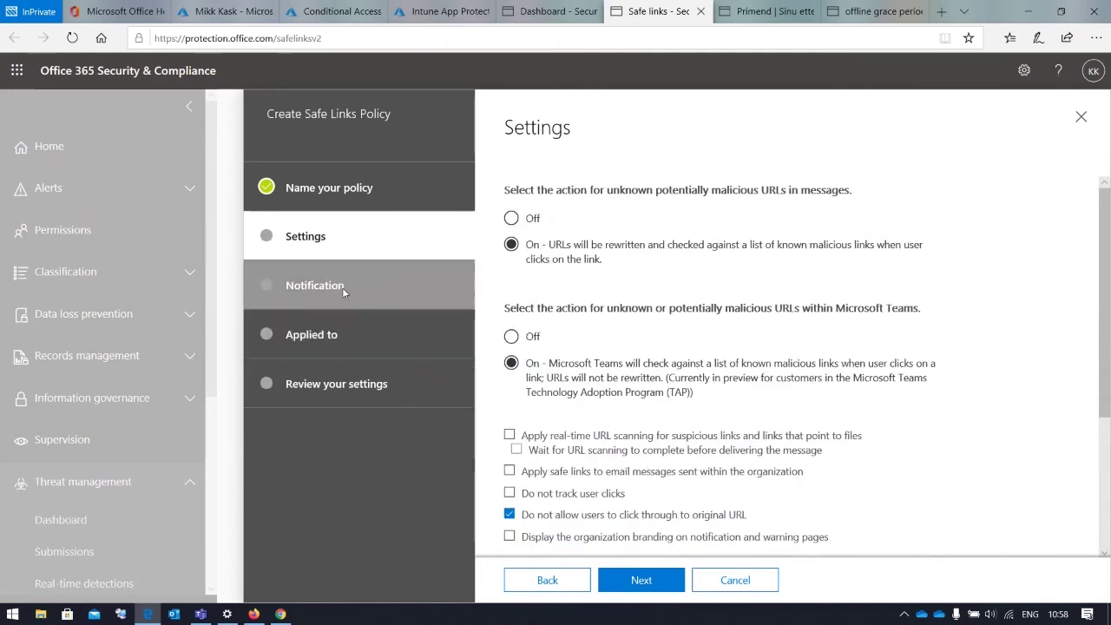
# Advance the SL wizard to Applied to, inspect the recipient conditions, then cancel the wizard unsaved
pyautogui.click(668, 588)
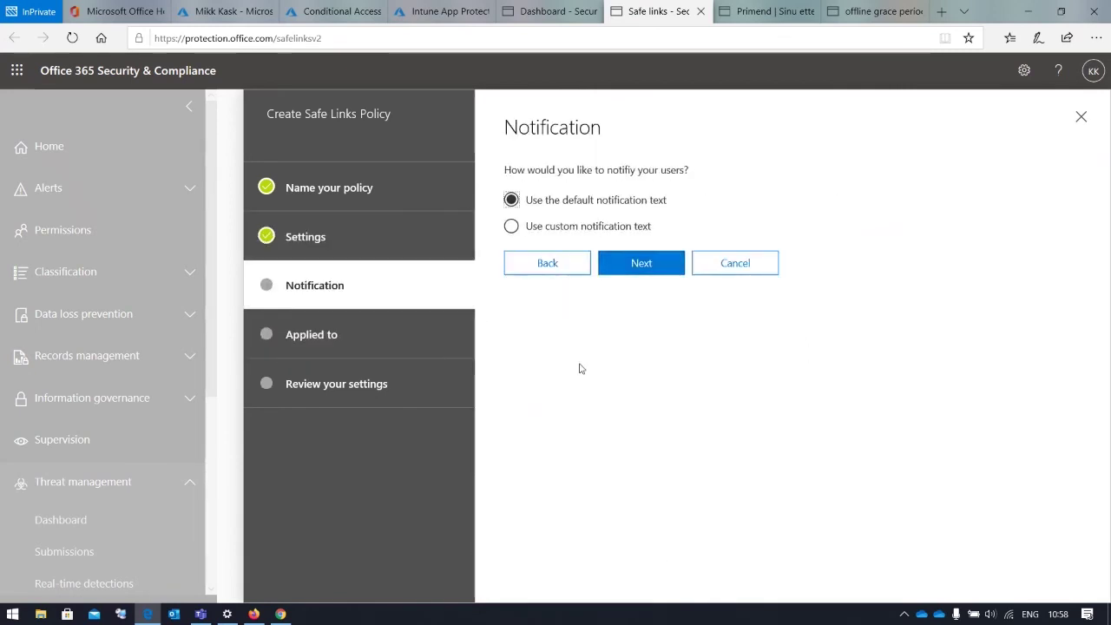
pyautogui.click(636, 273)
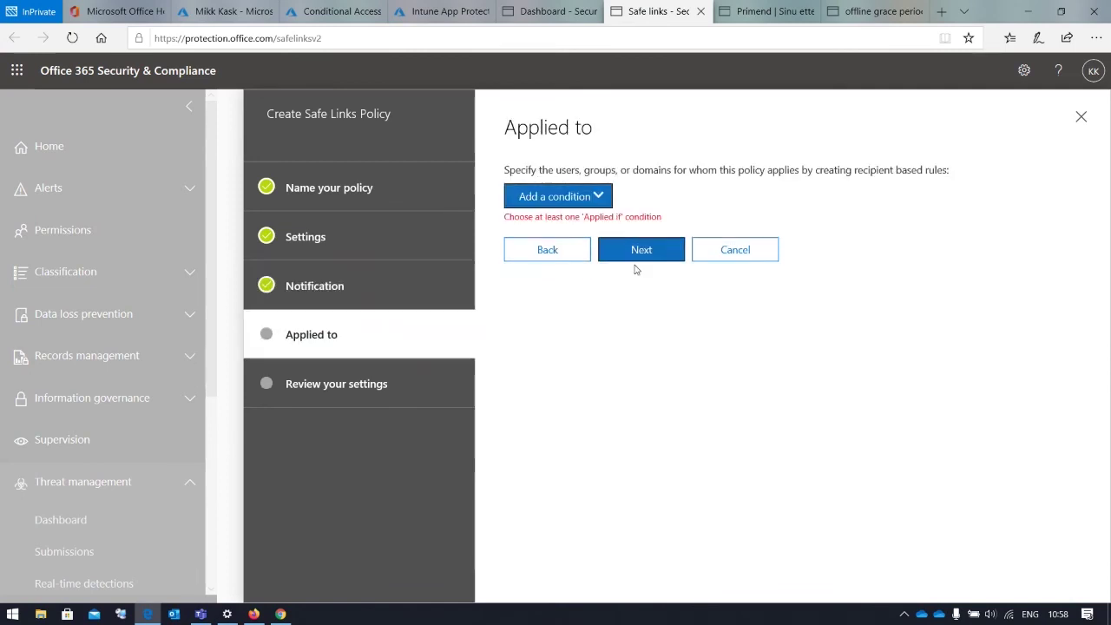
pyautogui.click(599, 198)
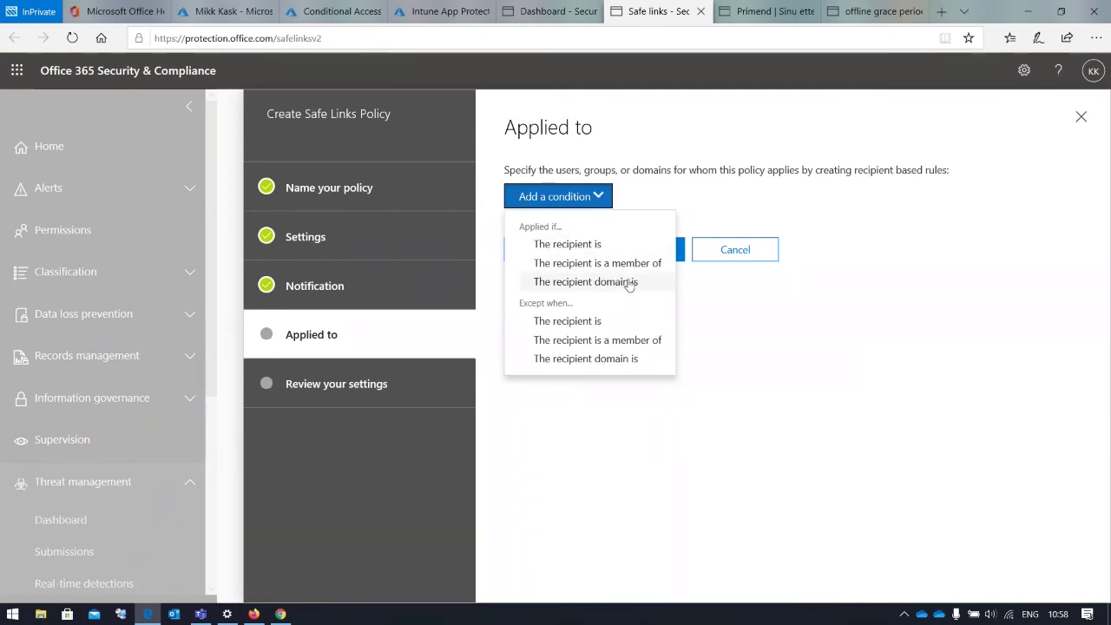
pyautogui.click(745, 206)
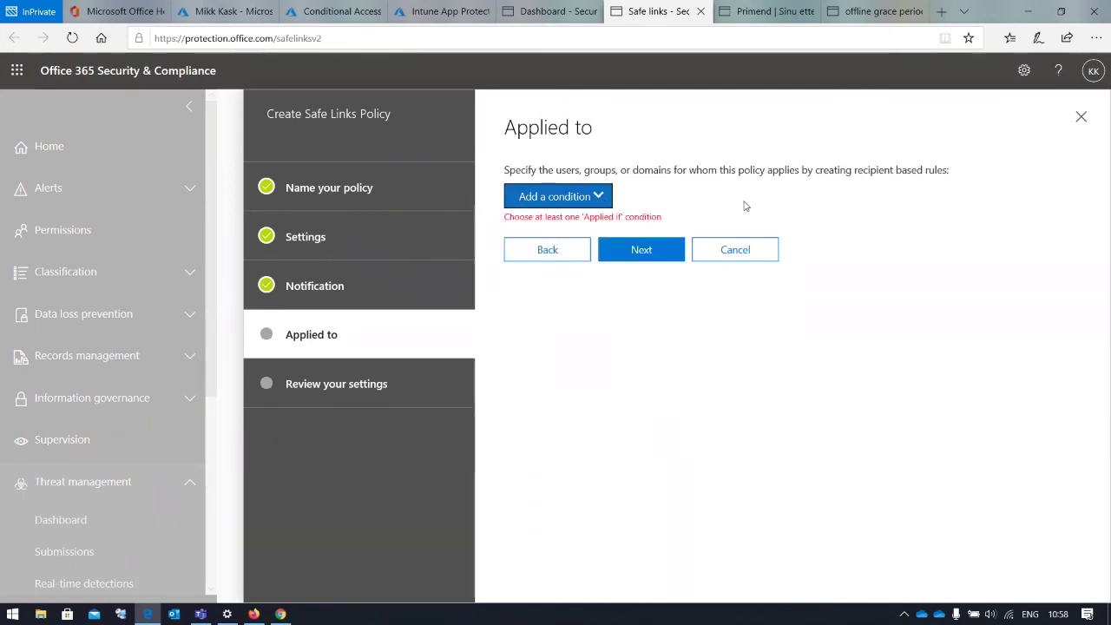
pyautogui.click(1082, 118)
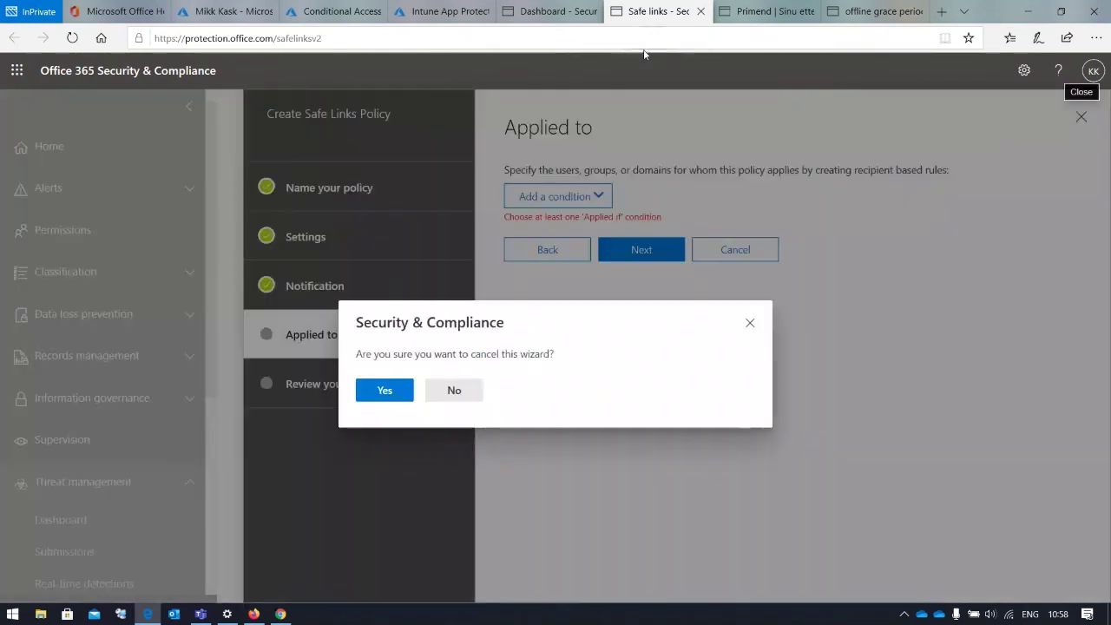
pyautogui.click(385, 391)
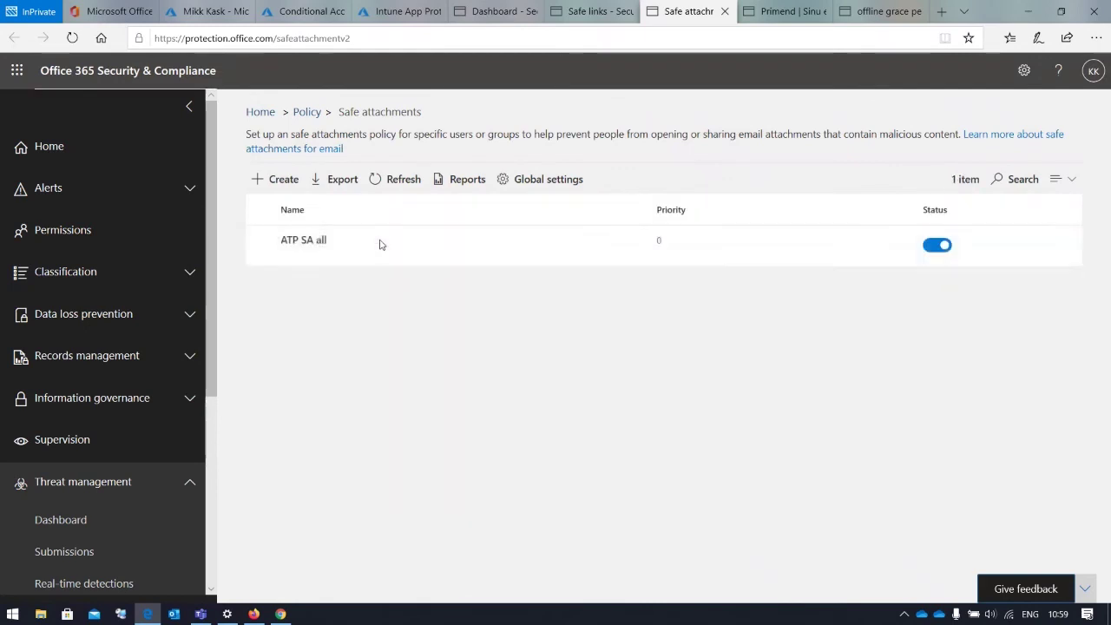
pyautogui.click(312, 246)
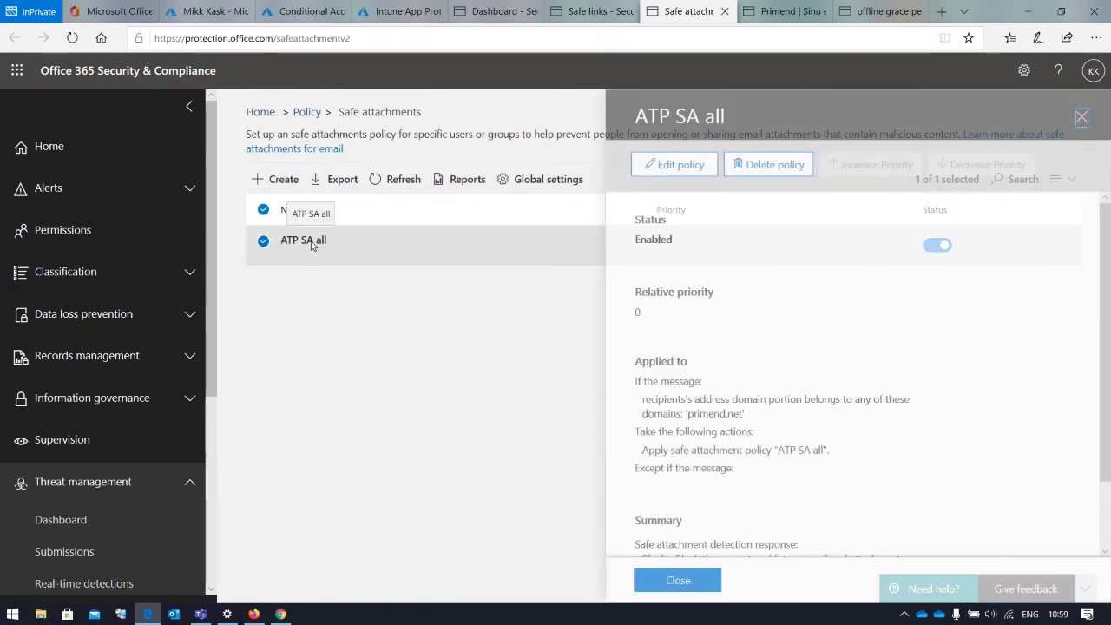
pyautogui.click(662, 167)
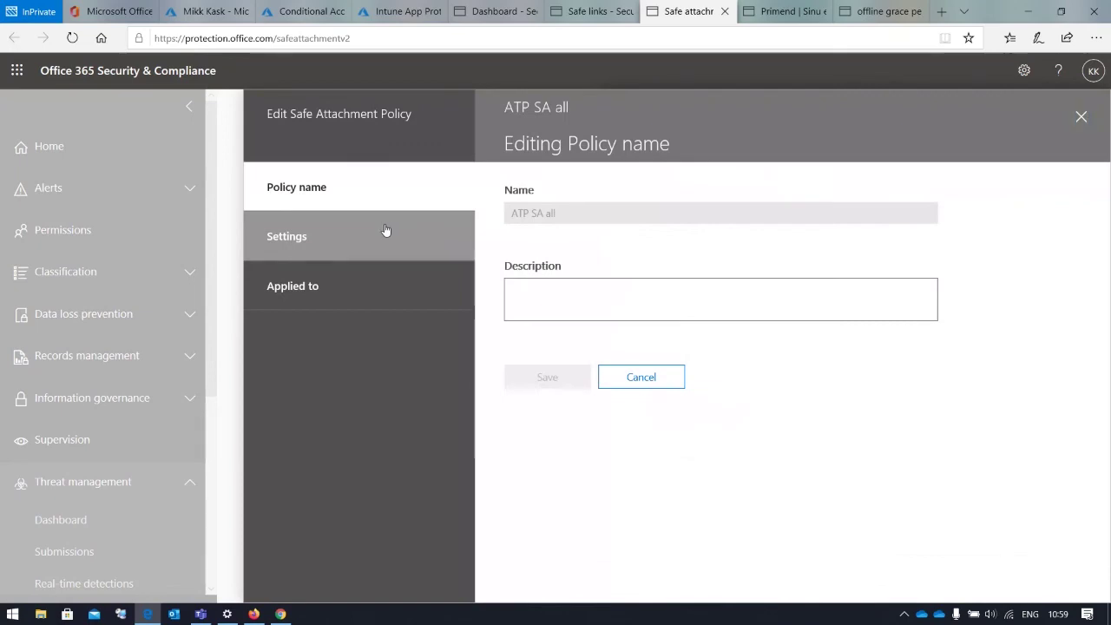
pyautogui.click(386, 230)
pyautogui.scroll(-1, 591, 340)
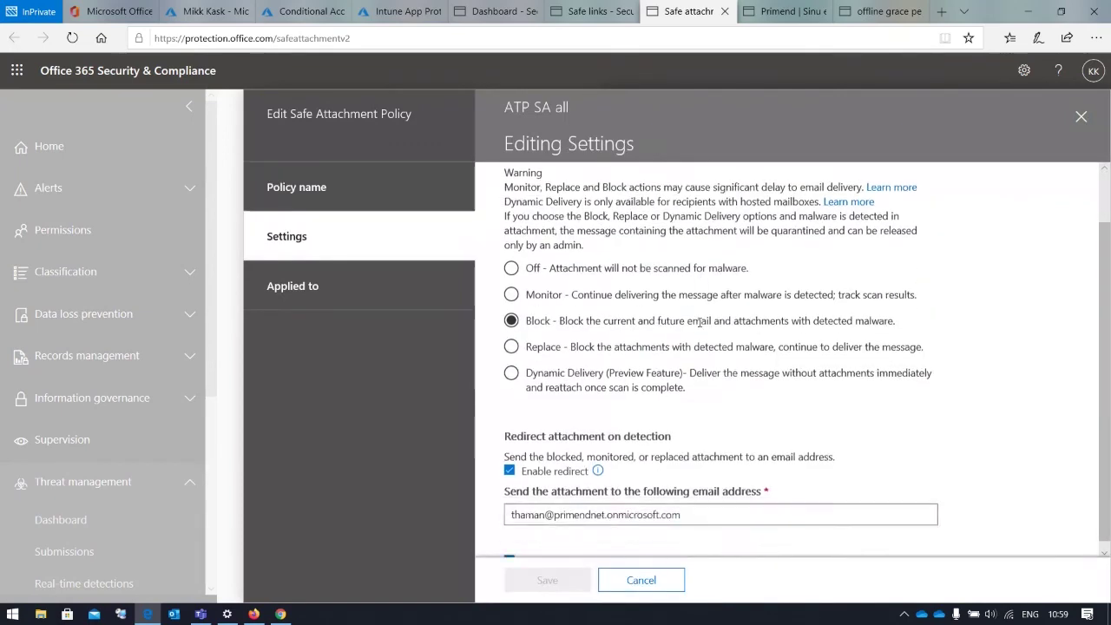
pyautogui.scroll(1, 591, 340)
pyautogui.moveTo(617, 333); pyautogui.dragTo(636, 347)
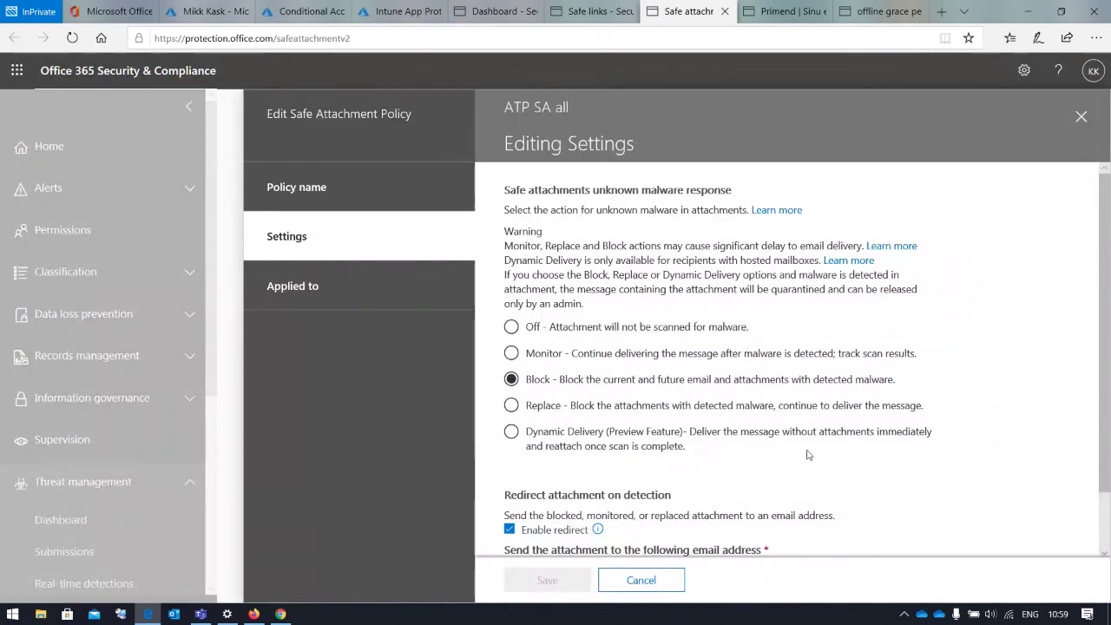
pyautogui.moveTo(572, 356); pyautogui.dragTo(526, 356)
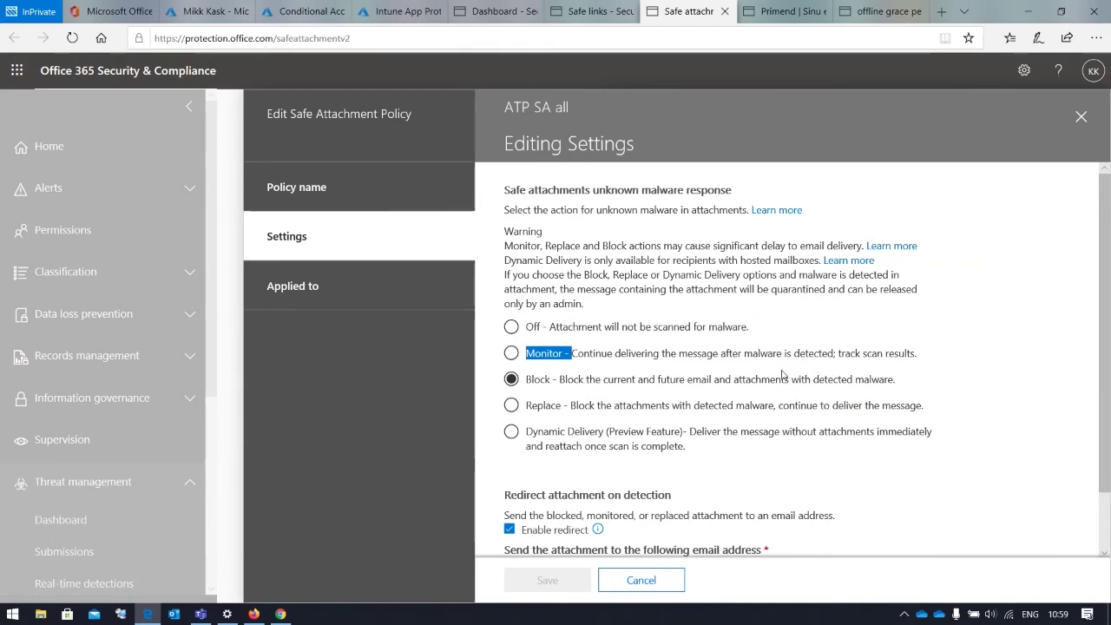
pyautogui.moveTo(569, 382); pyautogui.dragTo(925, 388)
pyautogui.moveTo(556, 406); pyautogui.dragTo(434, 390)
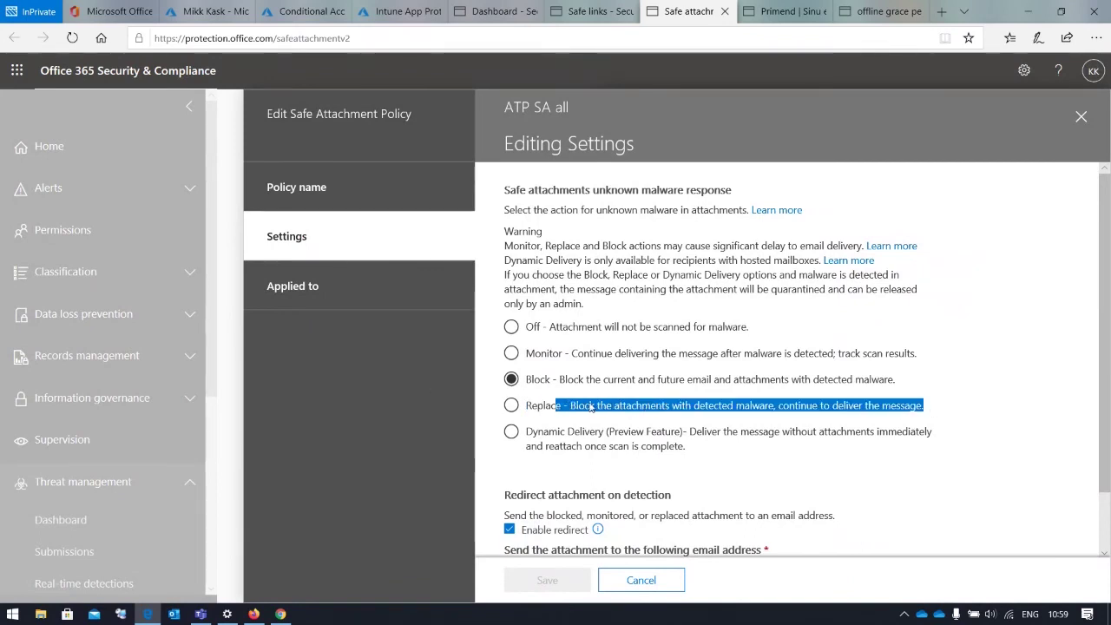
pyautogui.click(539, 443)
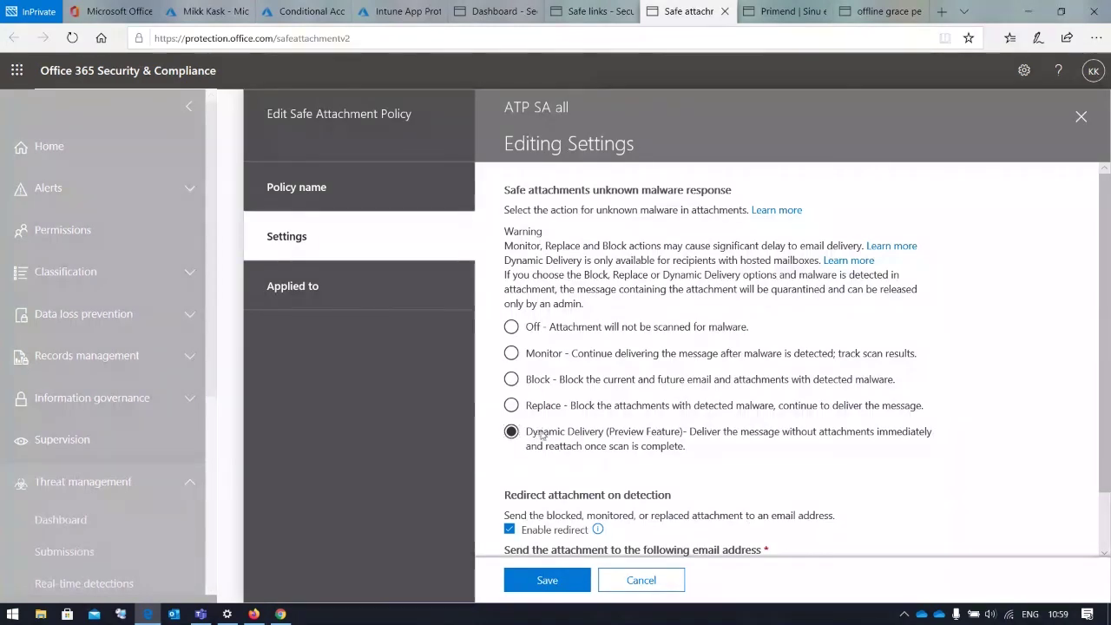
pyautogui.moveTo(532, 434); pyautogui.dragTo(771, 439)
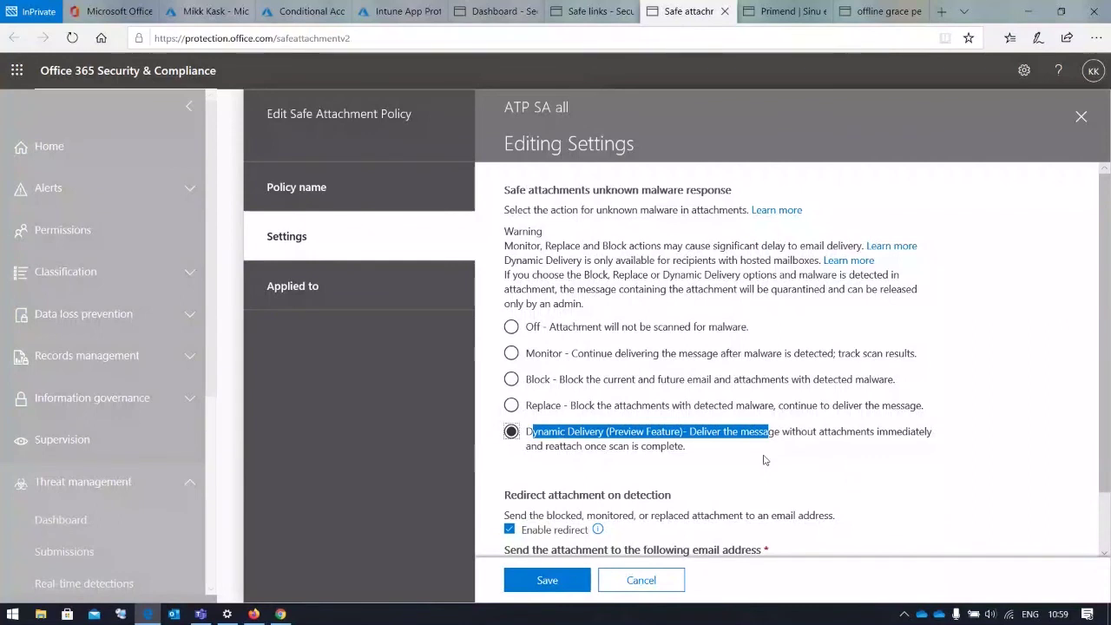
pyautogui.scroll(-1, 761, 458)
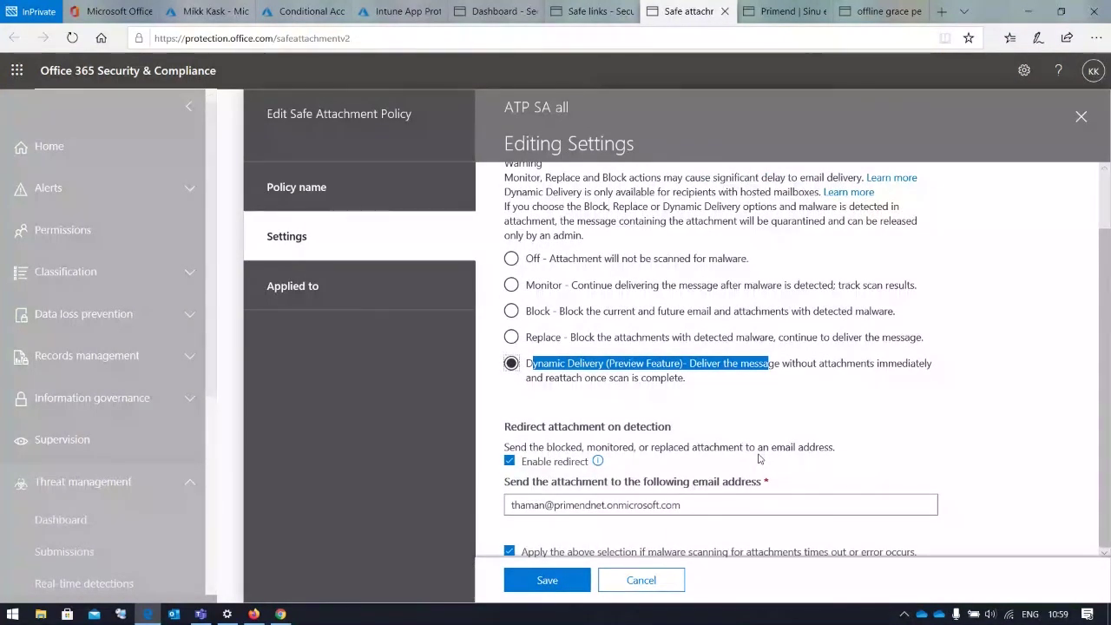
pyautogui.scroll(1, 761, 458)
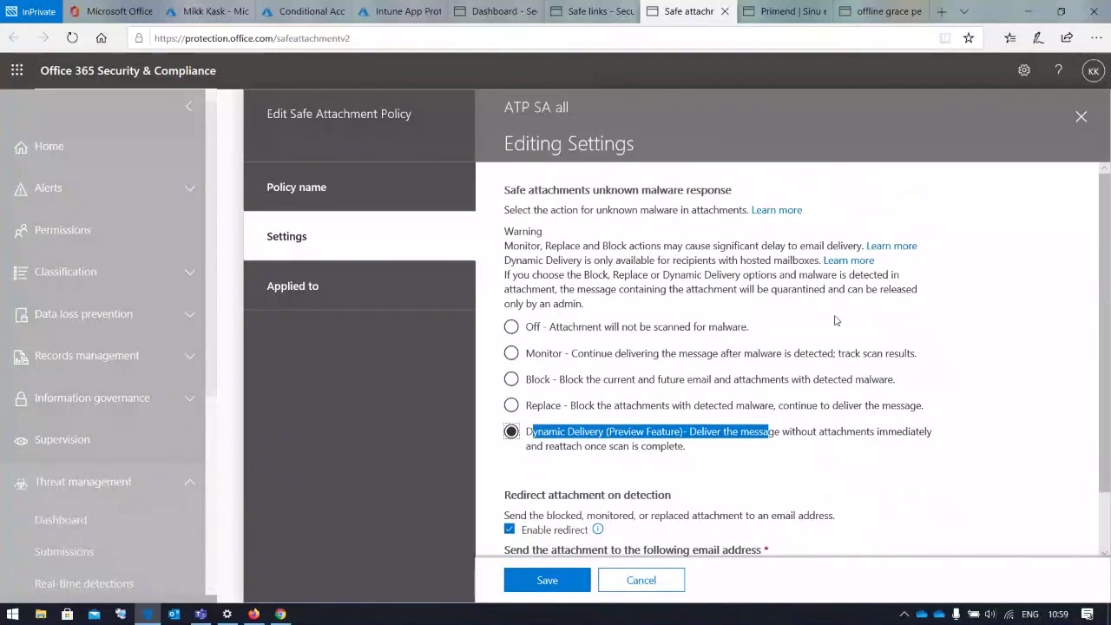
pyautogui.click(1082, 119)
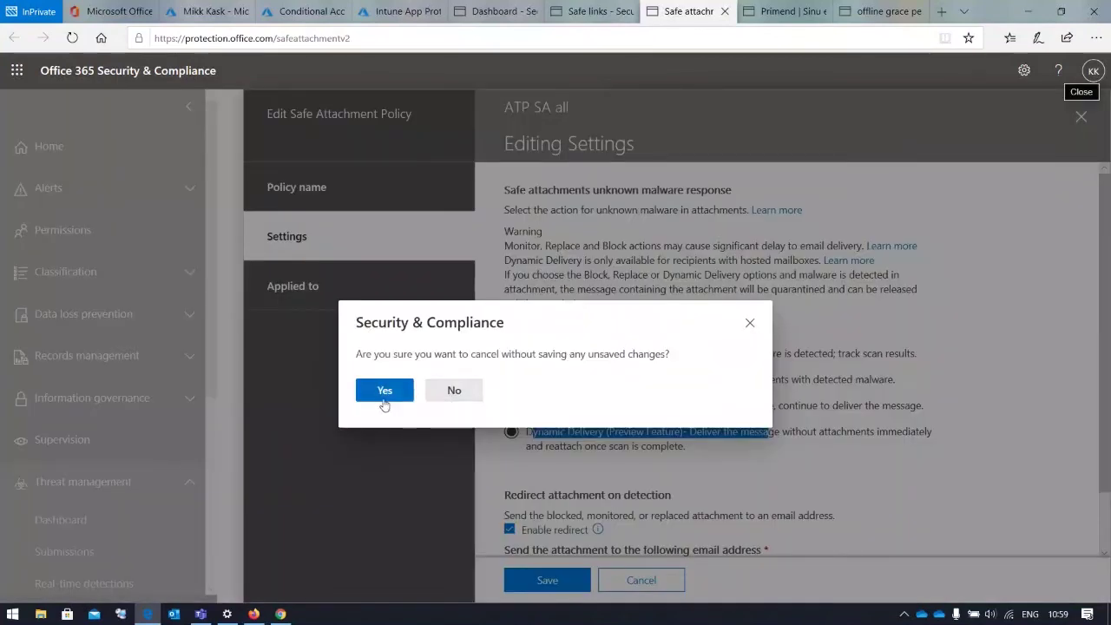
pyautogui.click(388, 390)
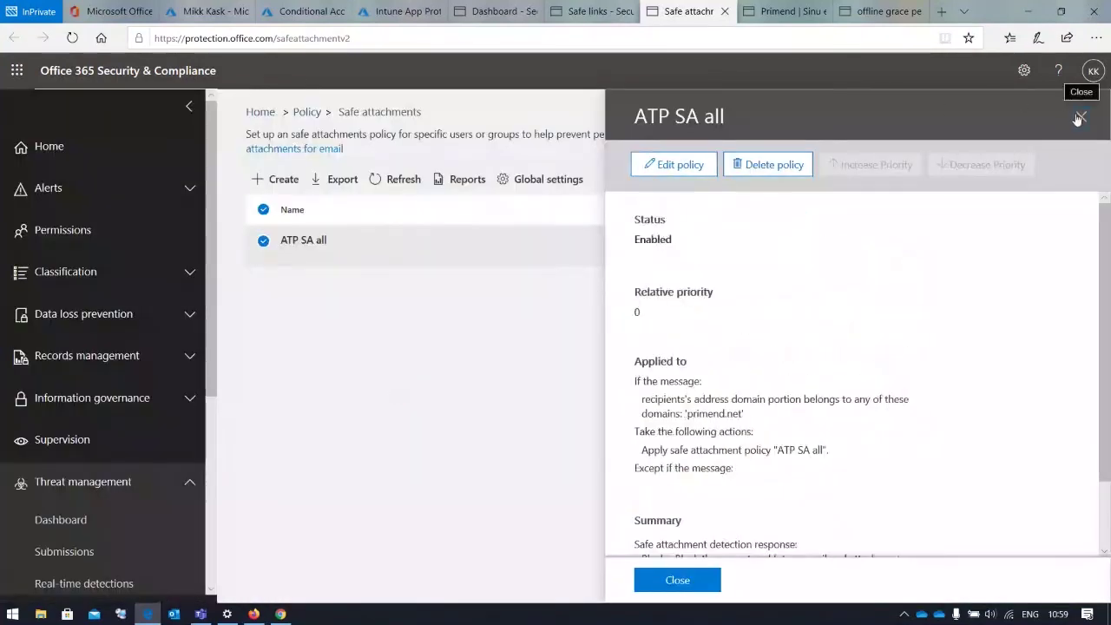
pyautogui.click(1081, 118)
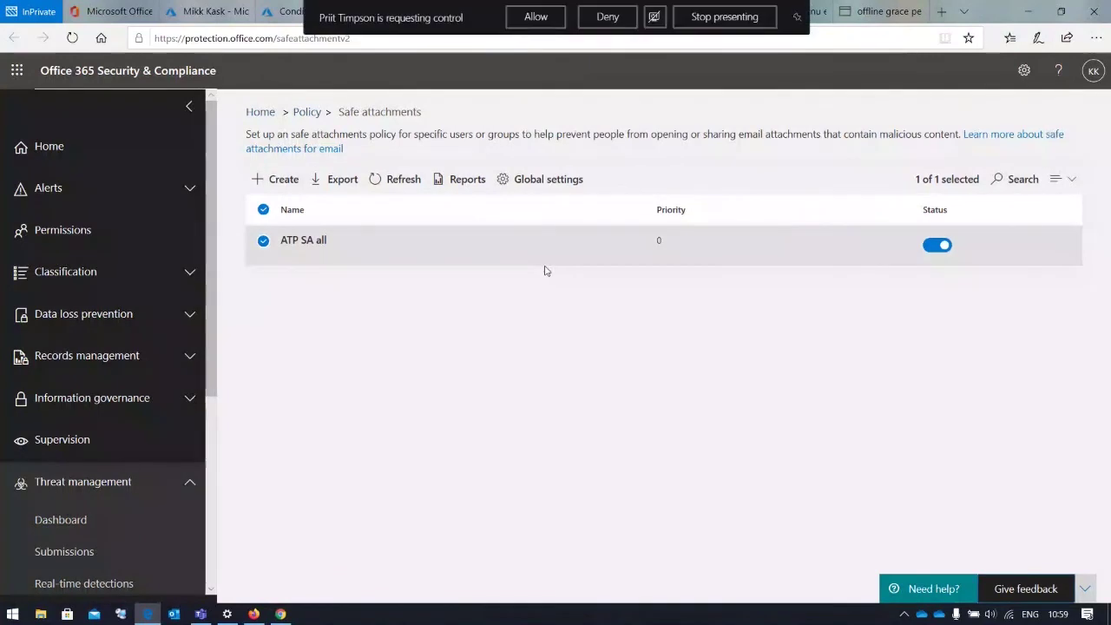